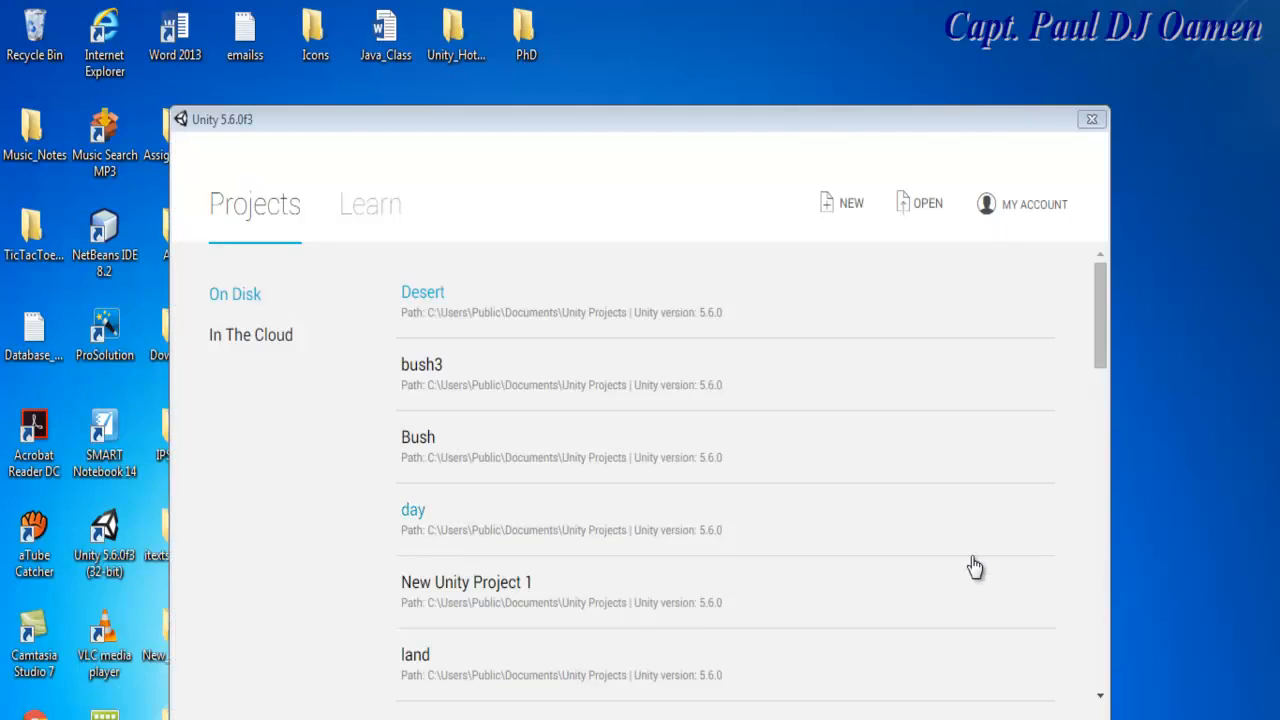
# Create a new 3D project named Building.
pyautogui.click(852, 207)
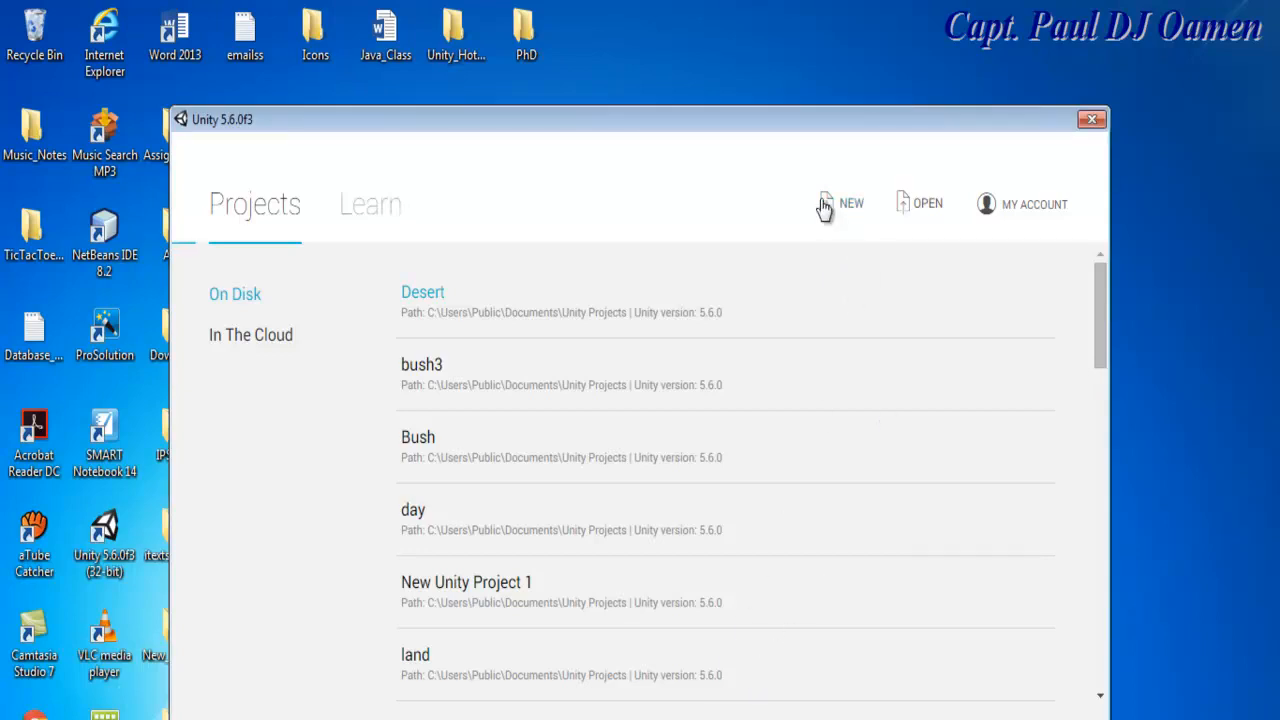
pyautogui.click(828, 210)
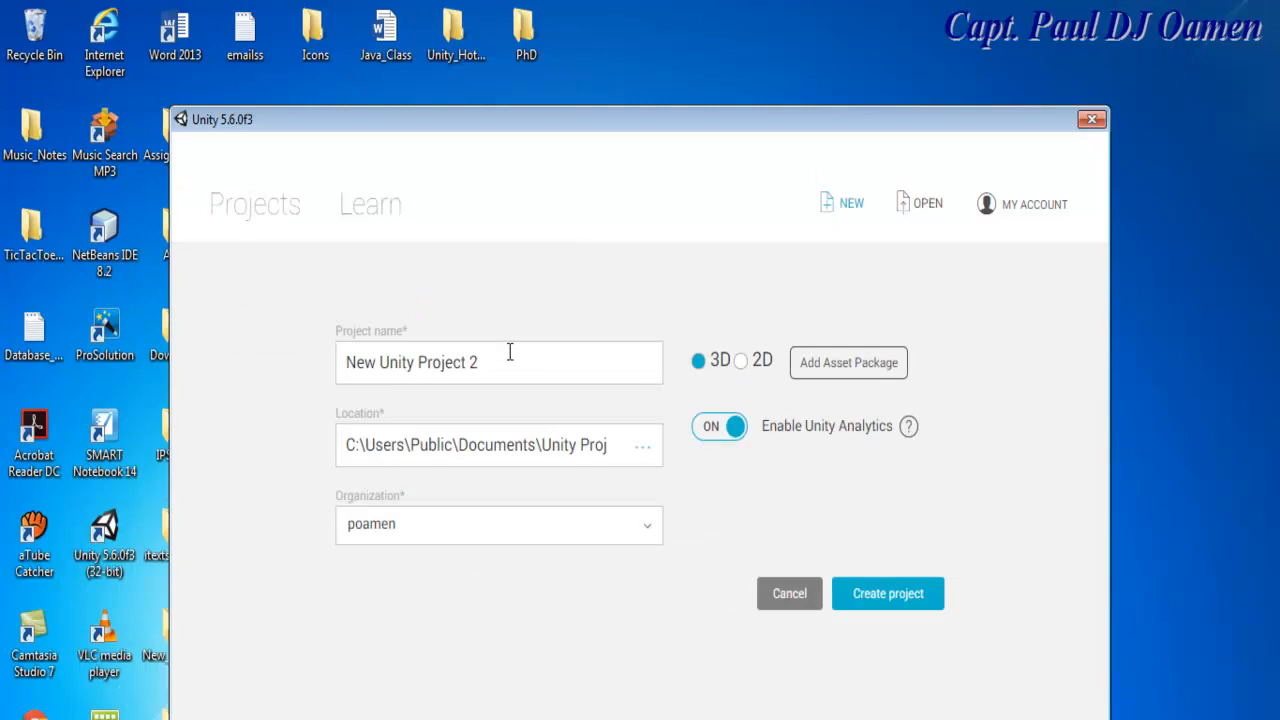
pyautogui.moveTo(478, 362); pyautogui.dragTo(318, 359)
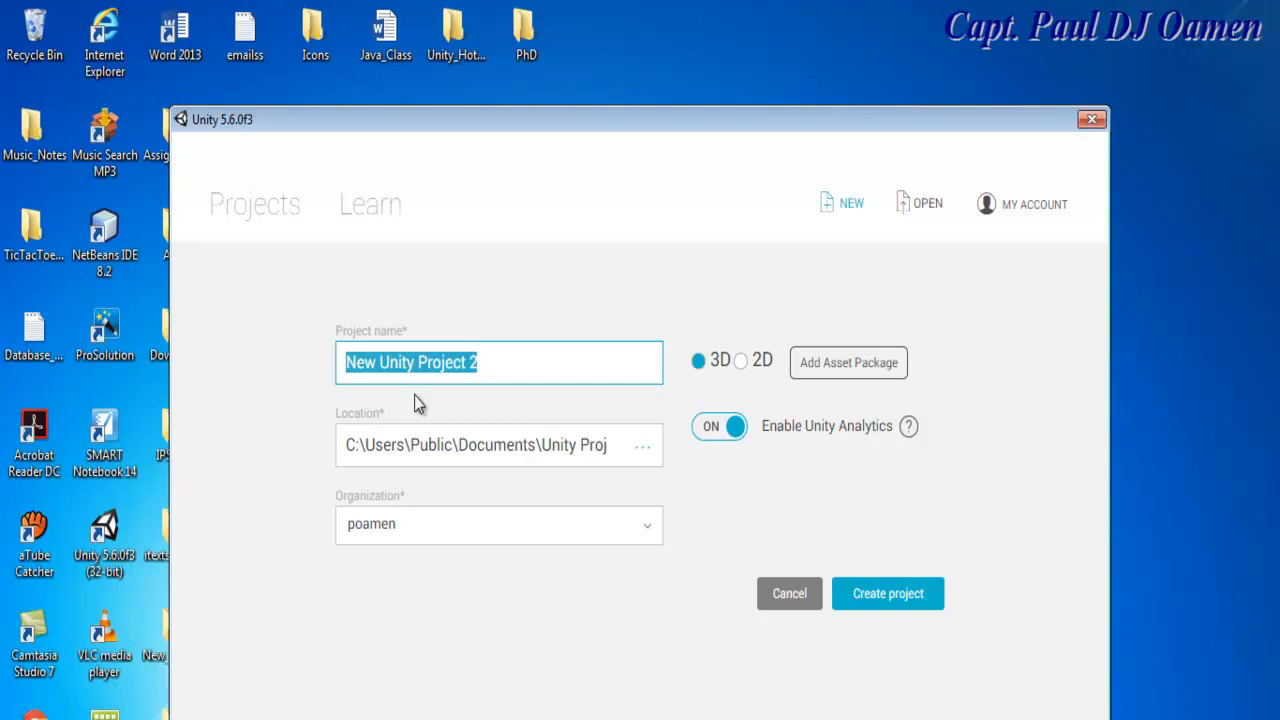
pyautogui.write('Building')
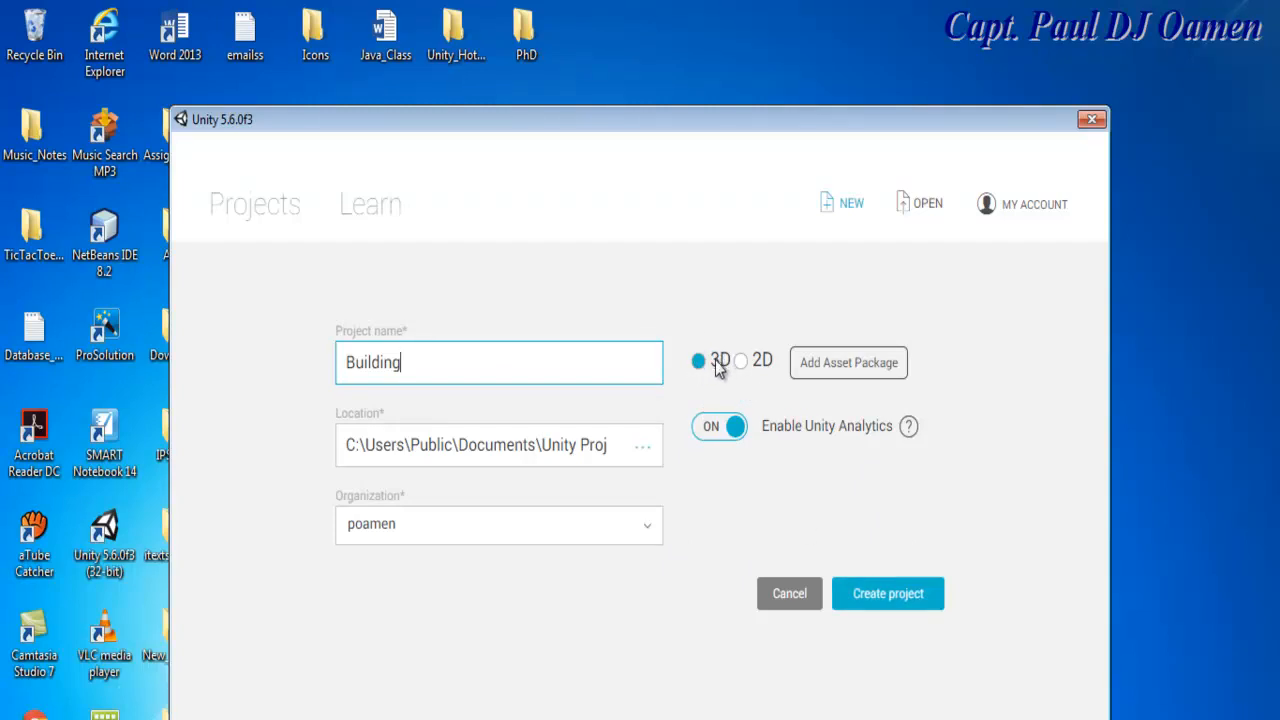
pyautogui.click(877, 598)
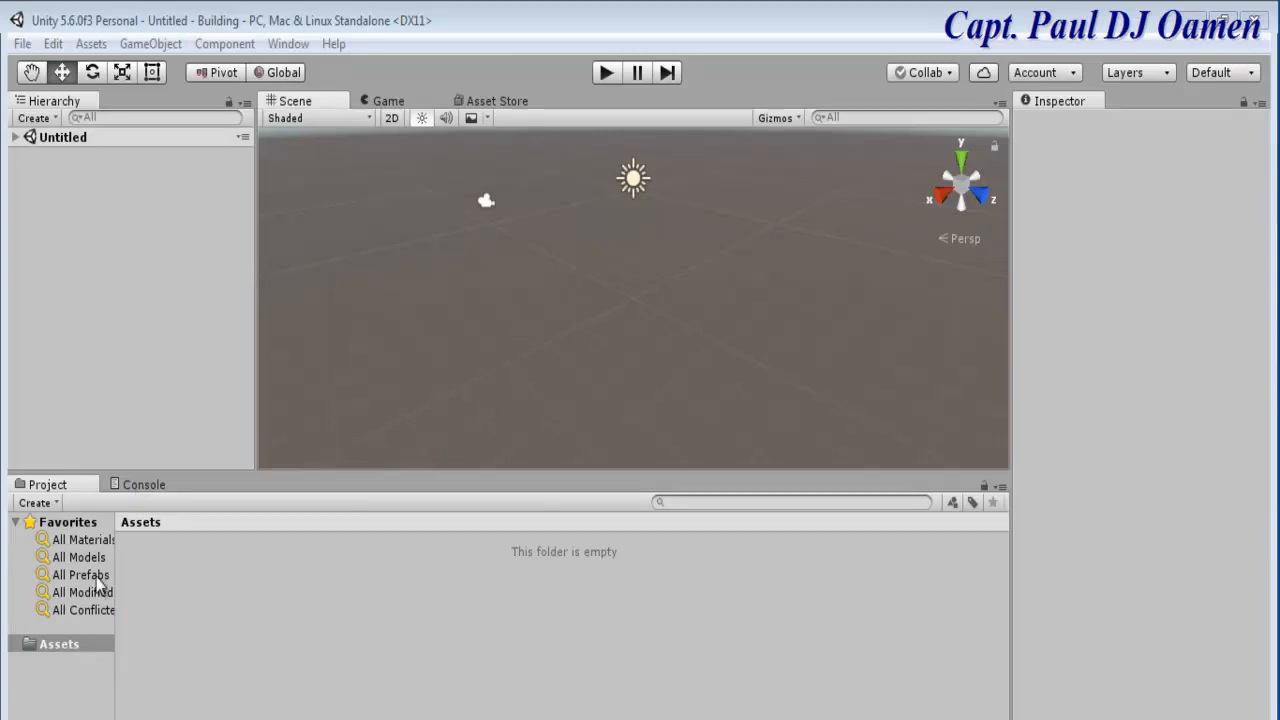
# Import all items of the Characters asset package into the project and look inside the Standard Assets folder.
pyautogui.rightClick(165, 616)
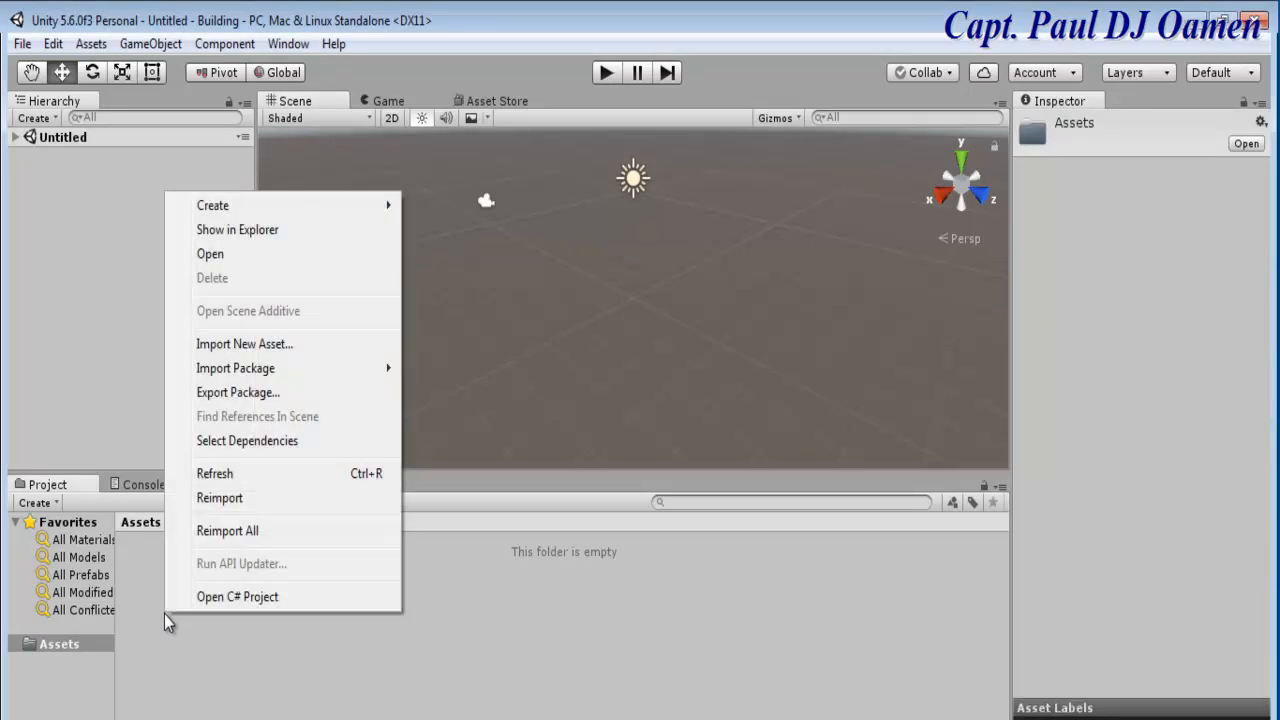
pyautogui.click(346, 271)
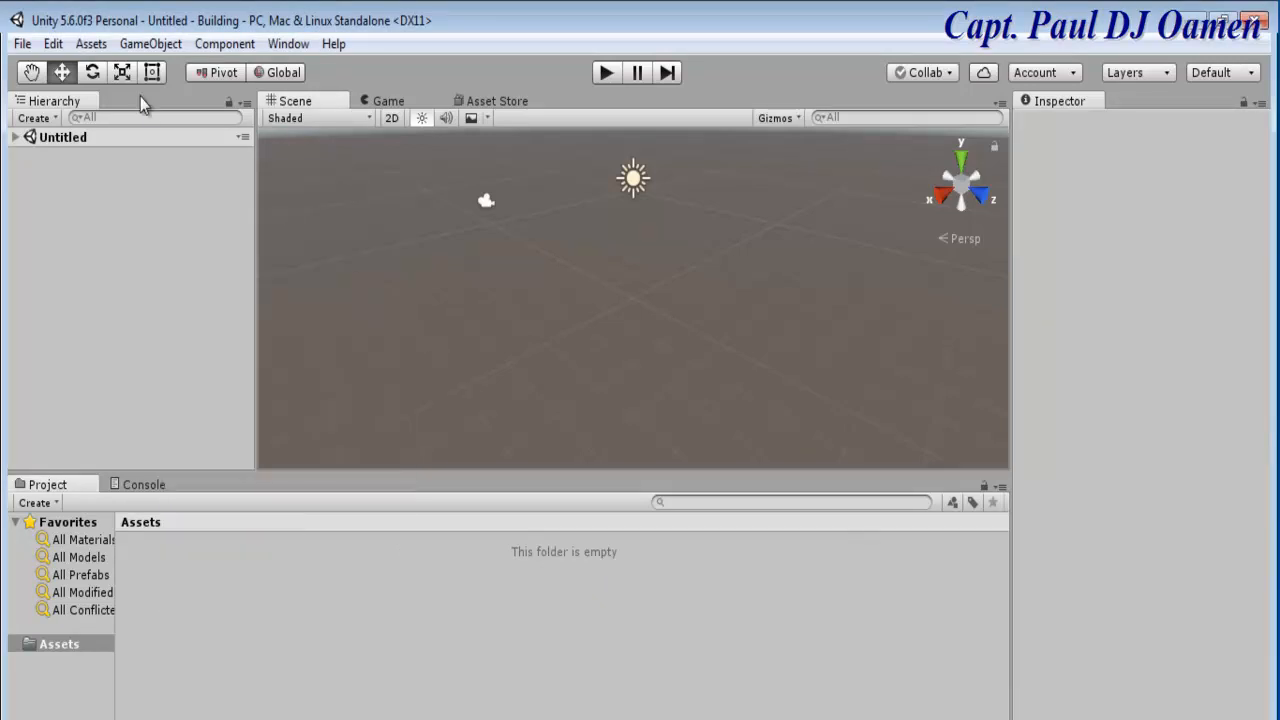
pyautogui.click(91, 44)
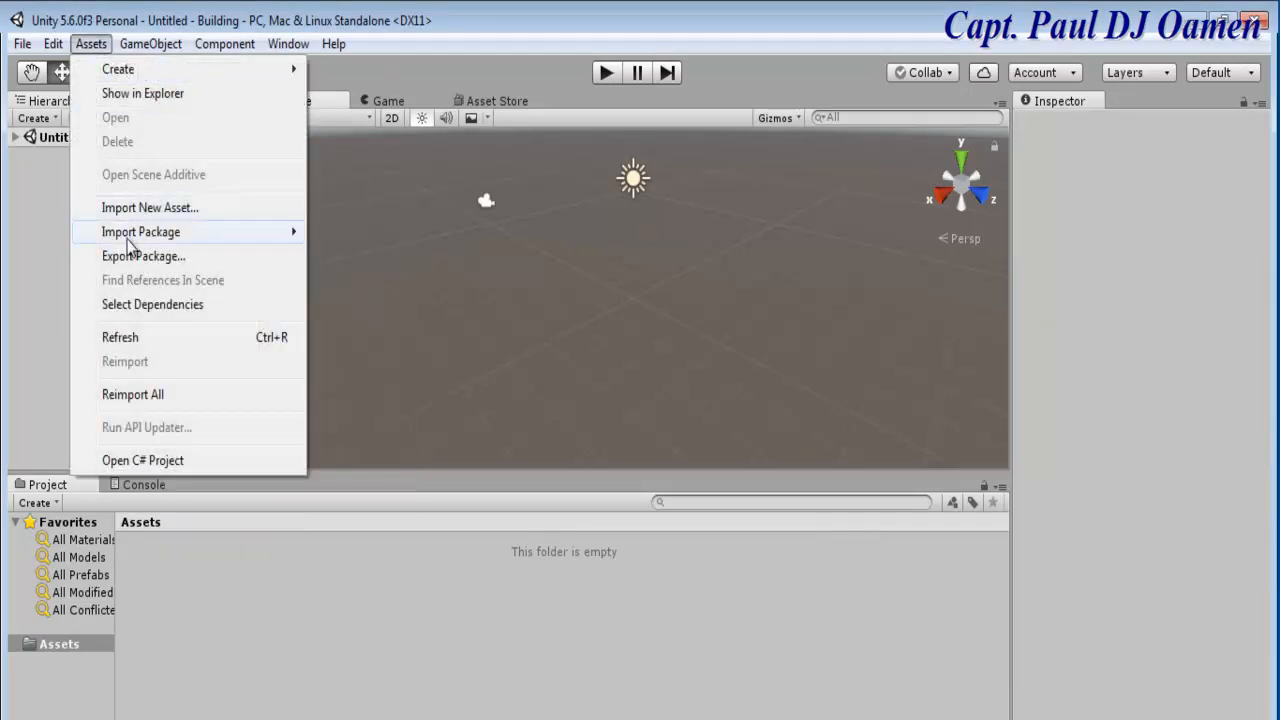
pyautogui.moveTo(129, 245)
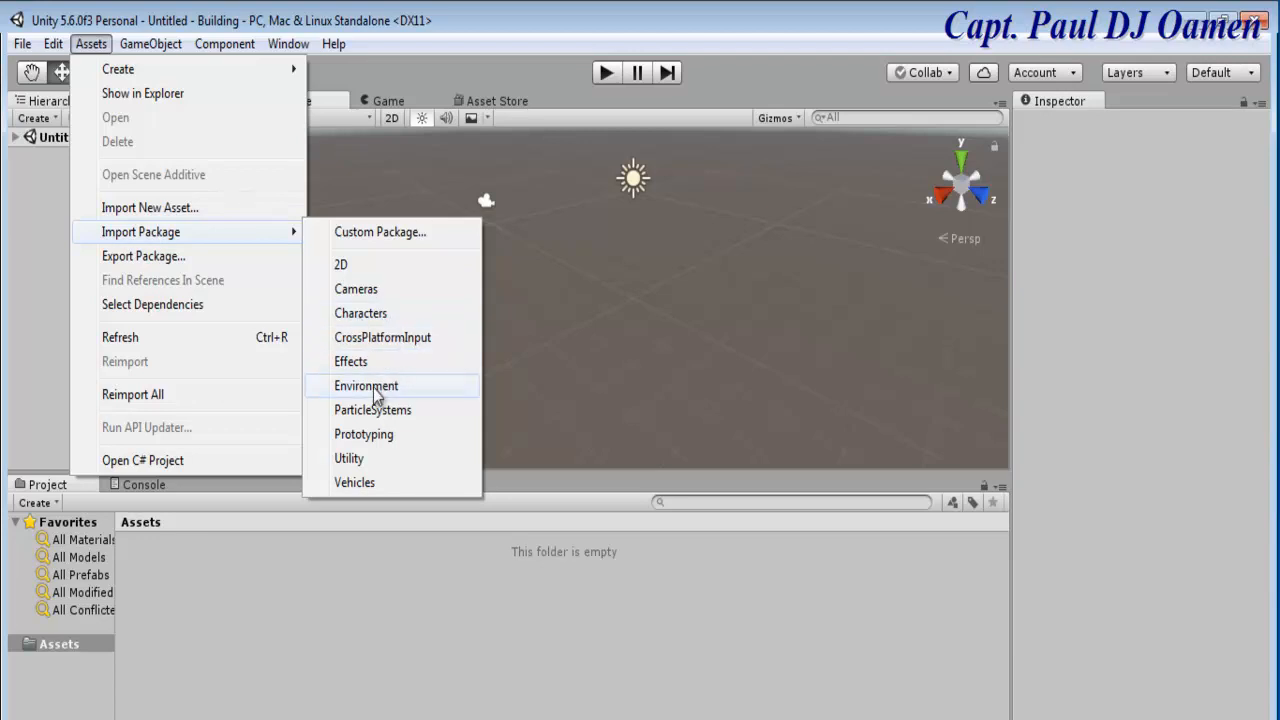
pyautogui.click(373, 322)
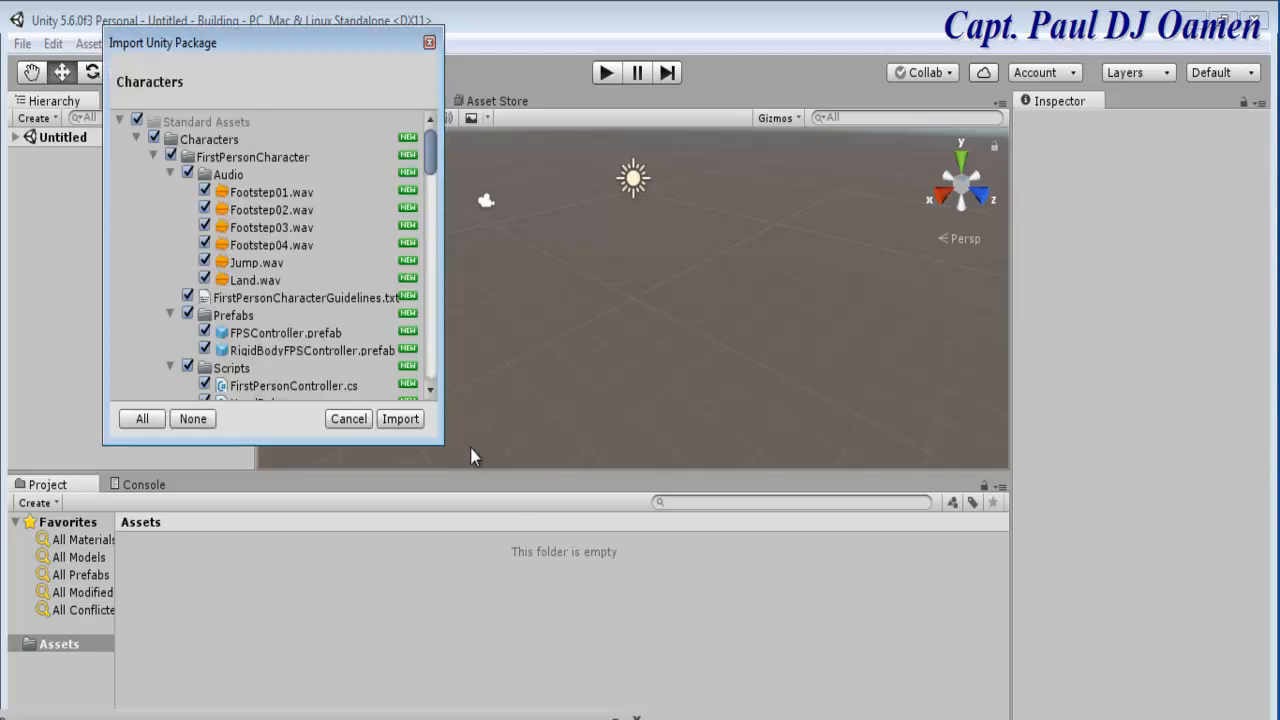
pyautogui.click(399, 419)
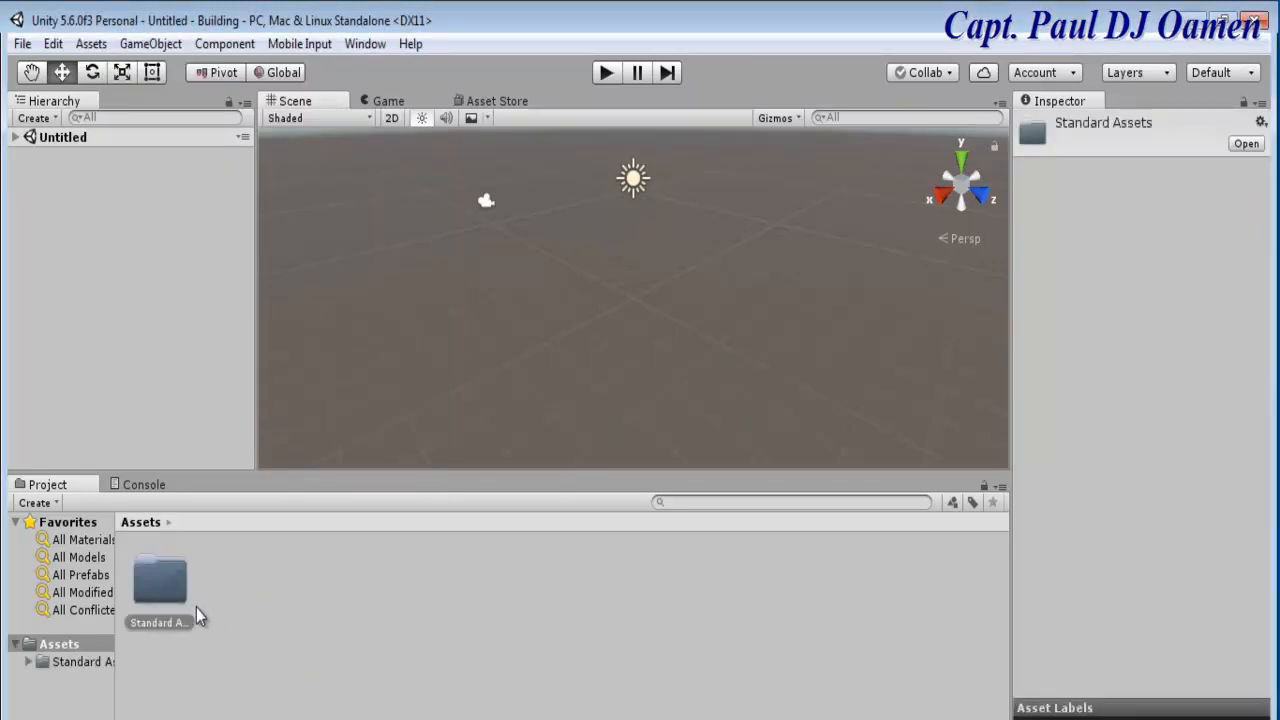
pyautogui.doubleClick(170, 600)
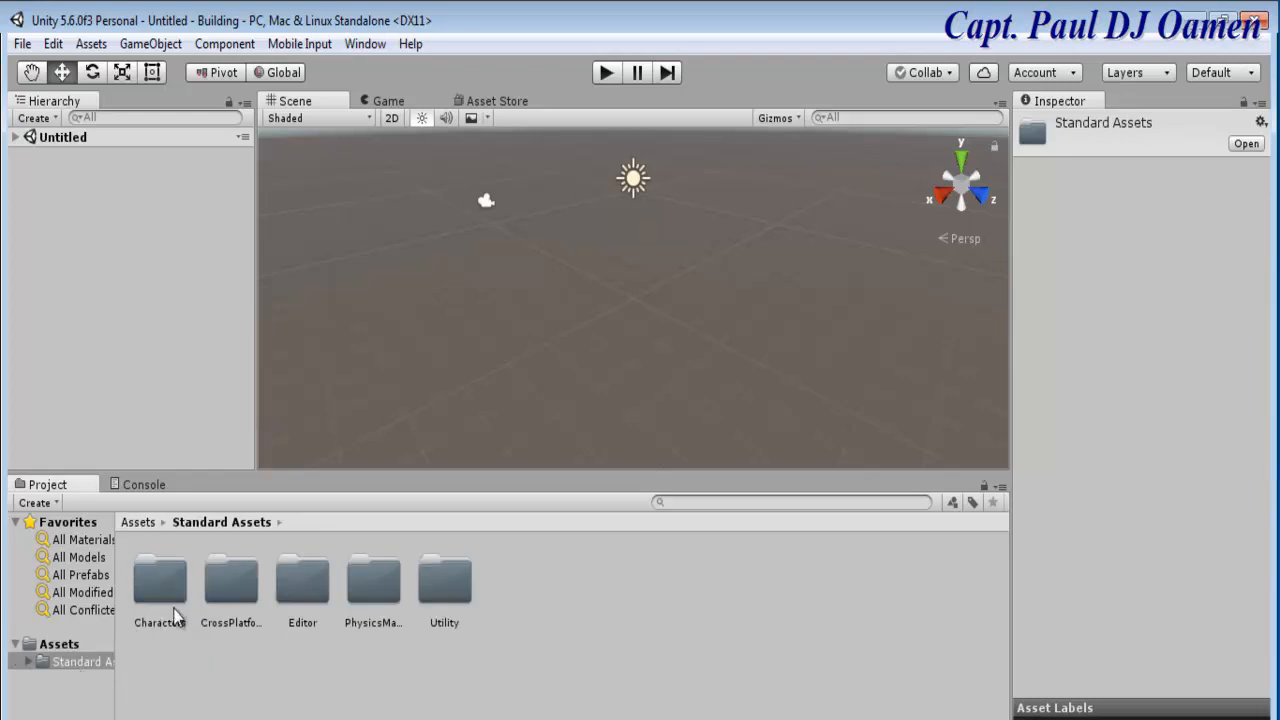
pyautogui.click(66, 646)
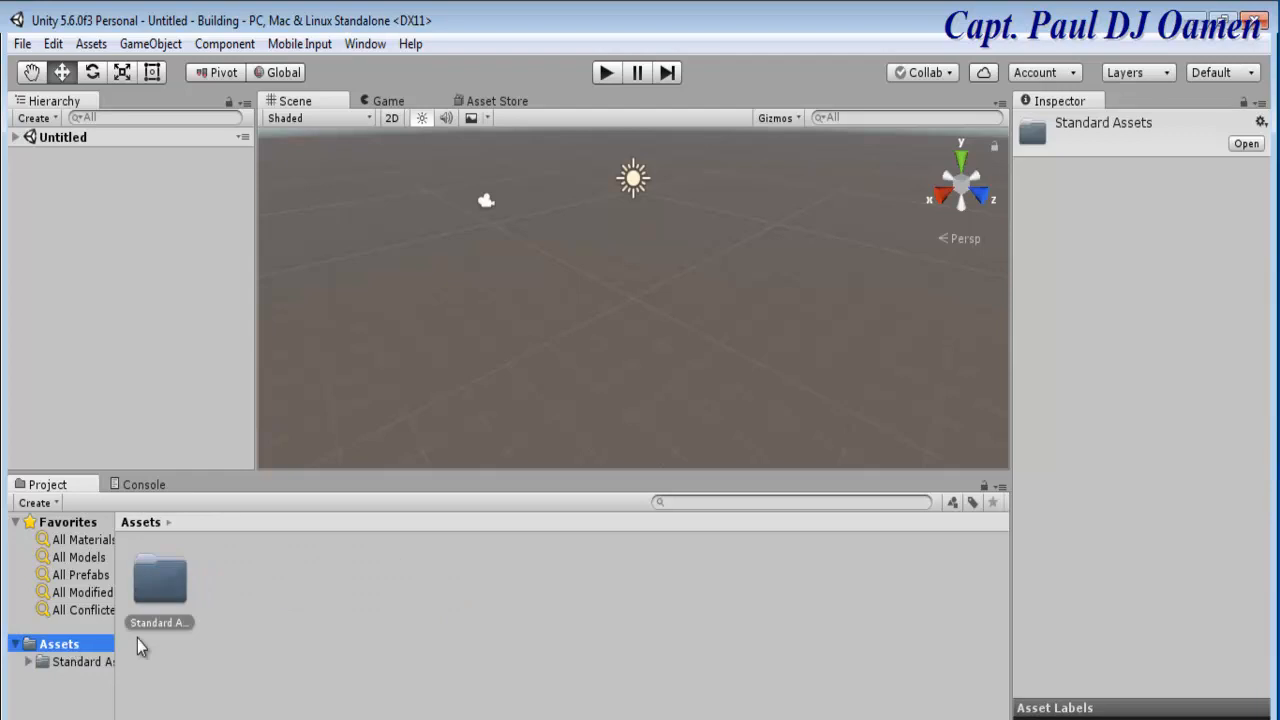
# Import the Environment asset package and check for the Characters and Environment folders in Standard Assets.
pyautogui.rightClick(250, 579)
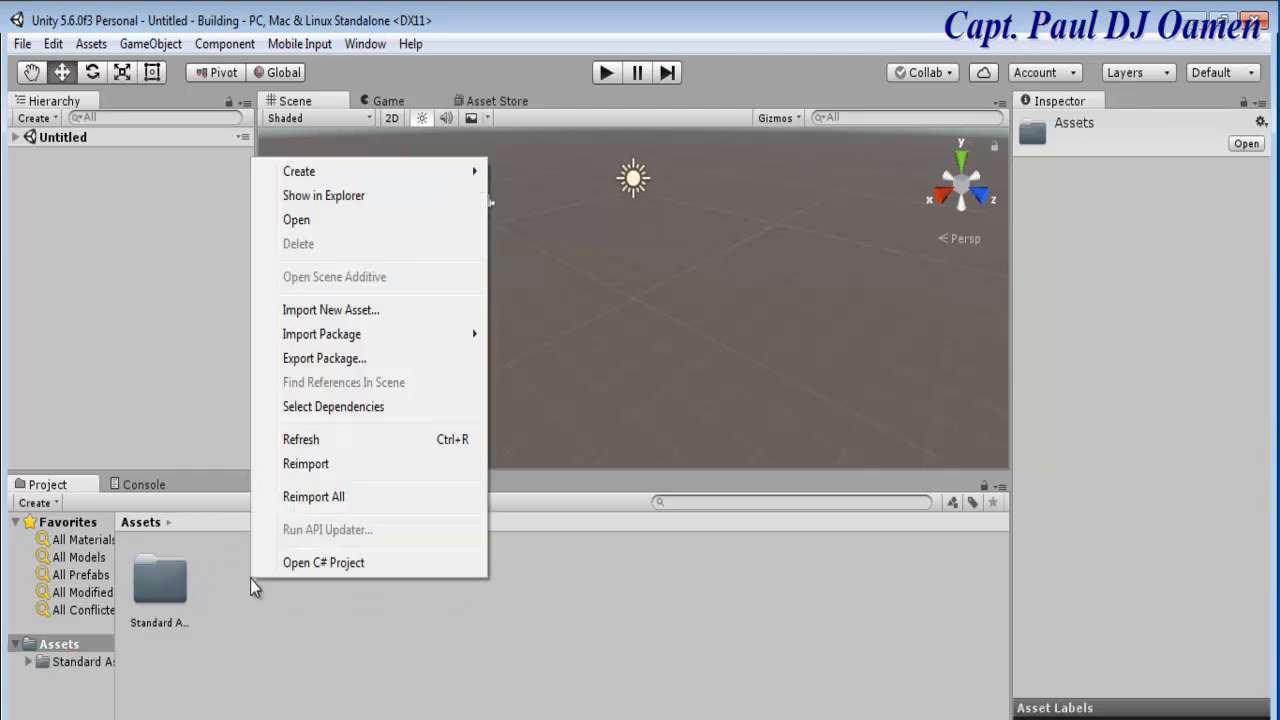
pyautogui.moveTo(350, 340)
pyautogui.click(91, 44)
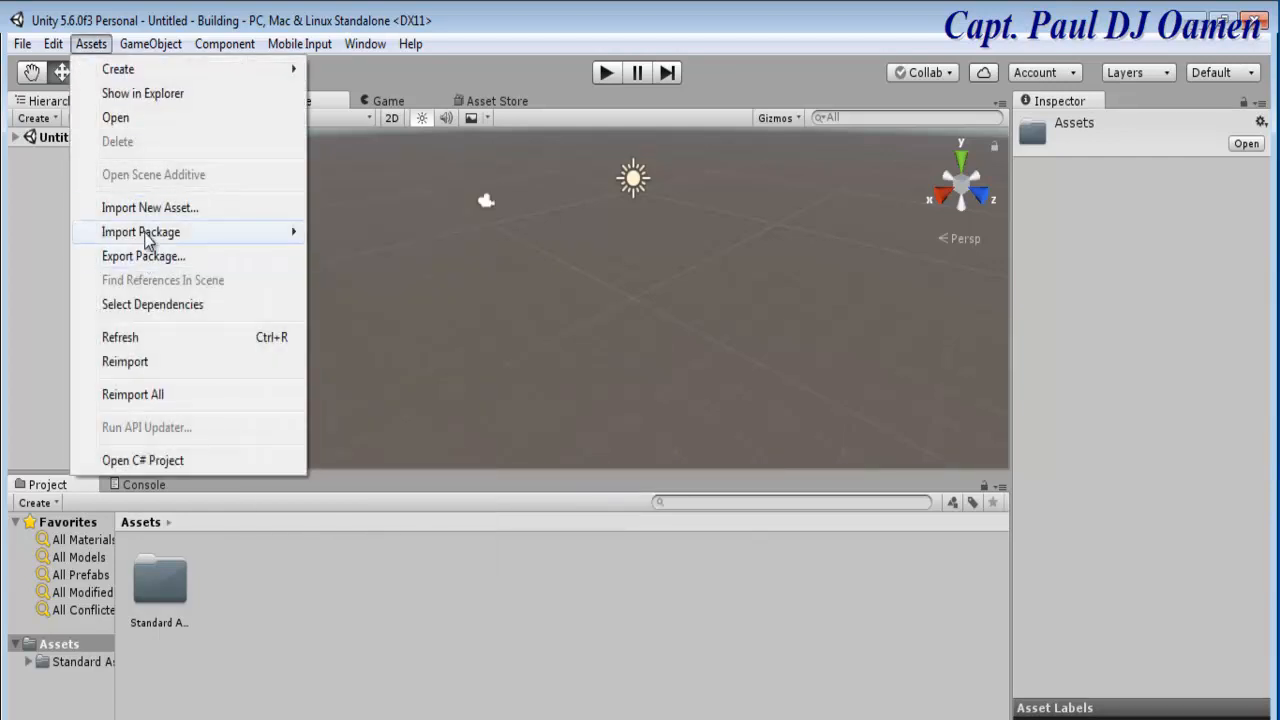
pyautogui.click(397, 614)
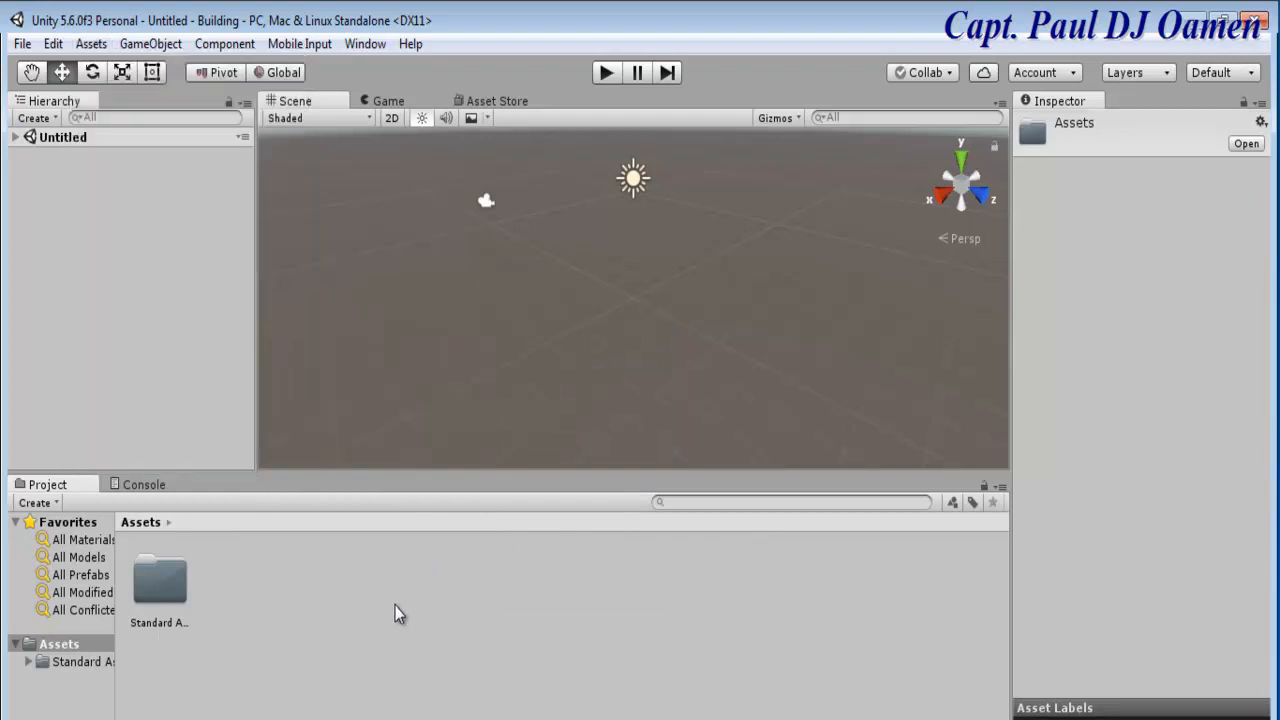
pyautogui.rightClick(396, 612)
pyautogui.moveTo(470, 360)
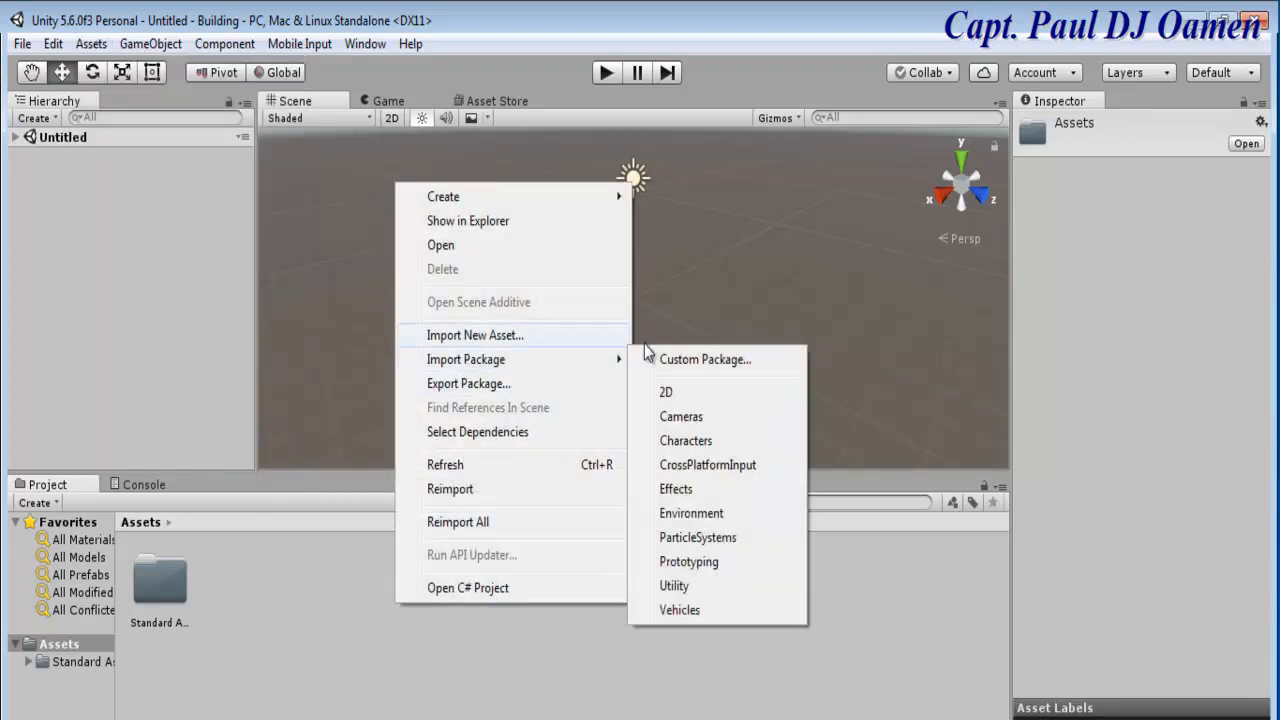
pyautogui.click(727, 516)
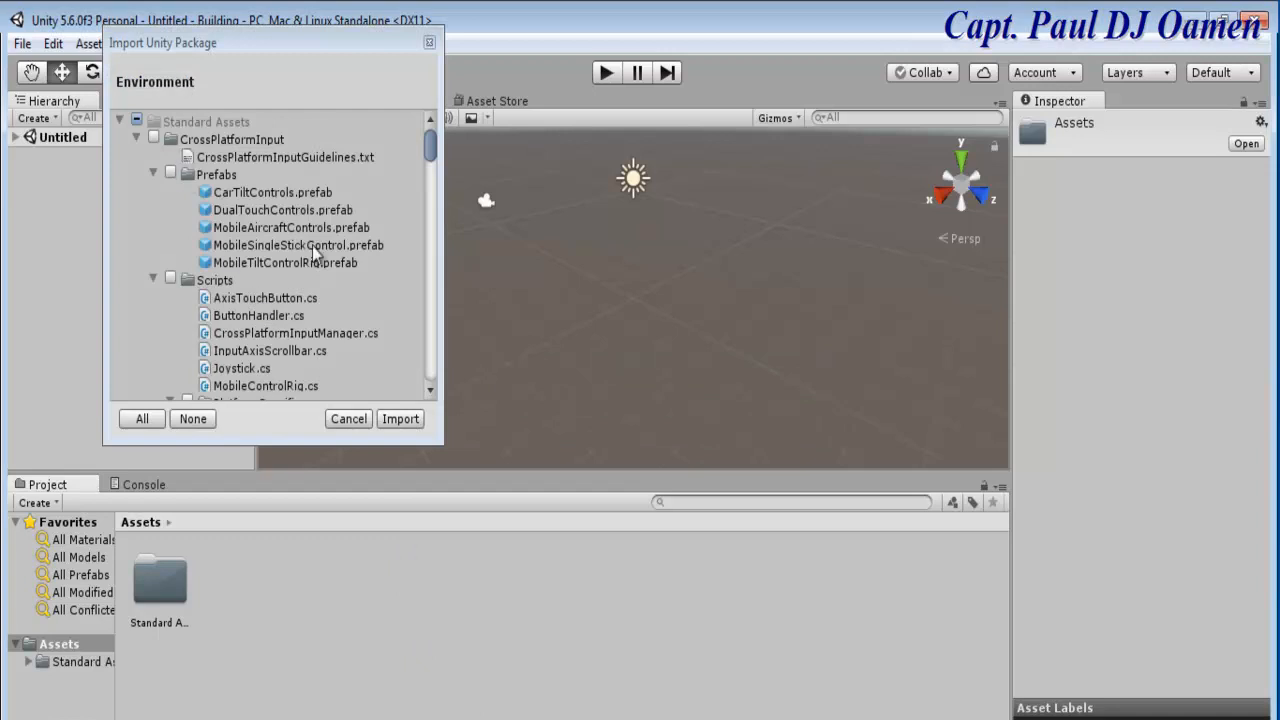
pyautogui.click(400, 419)
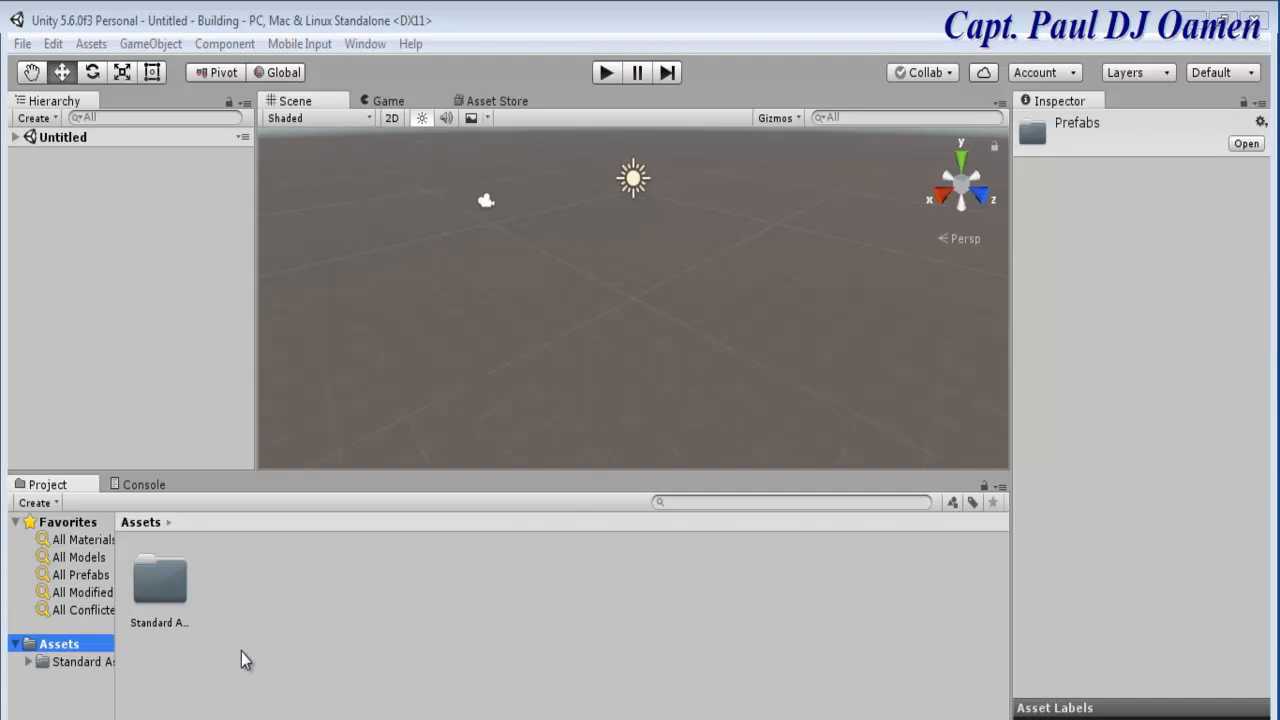
pyautogui.doubleClick(173, 584)
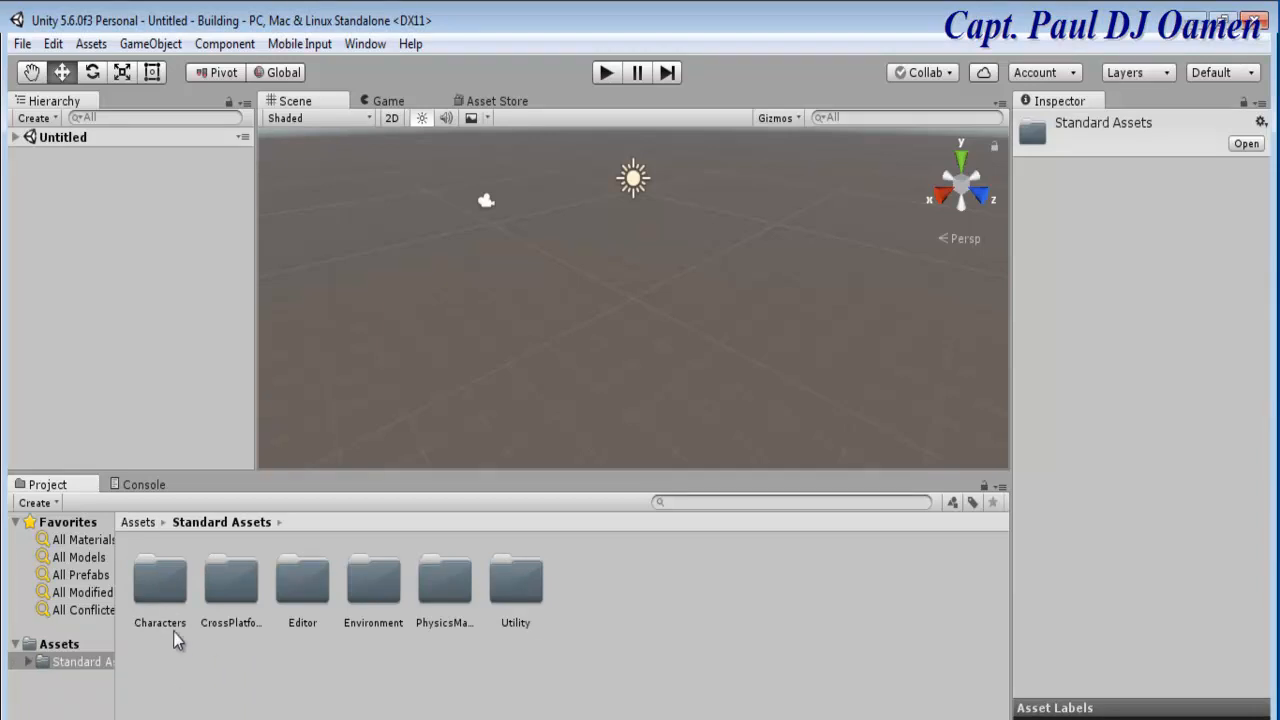
pyautogui.click(173, 591)
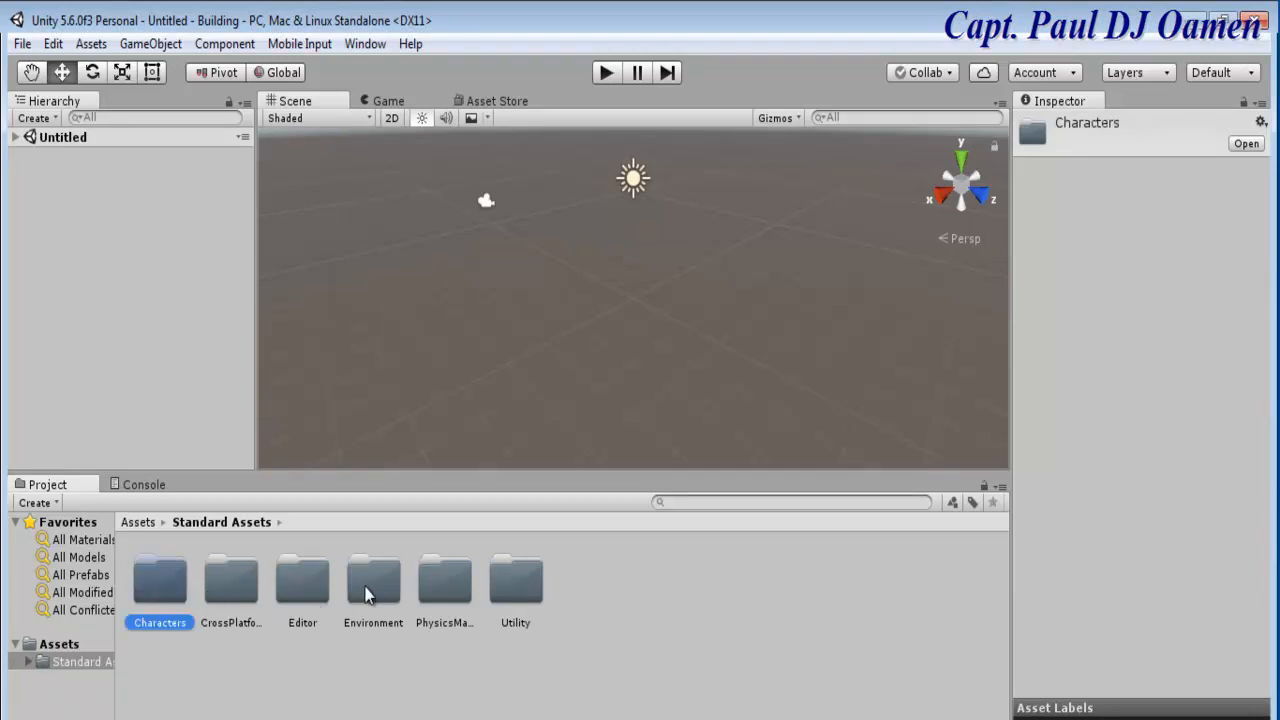
pyautogui.click(368, 589)
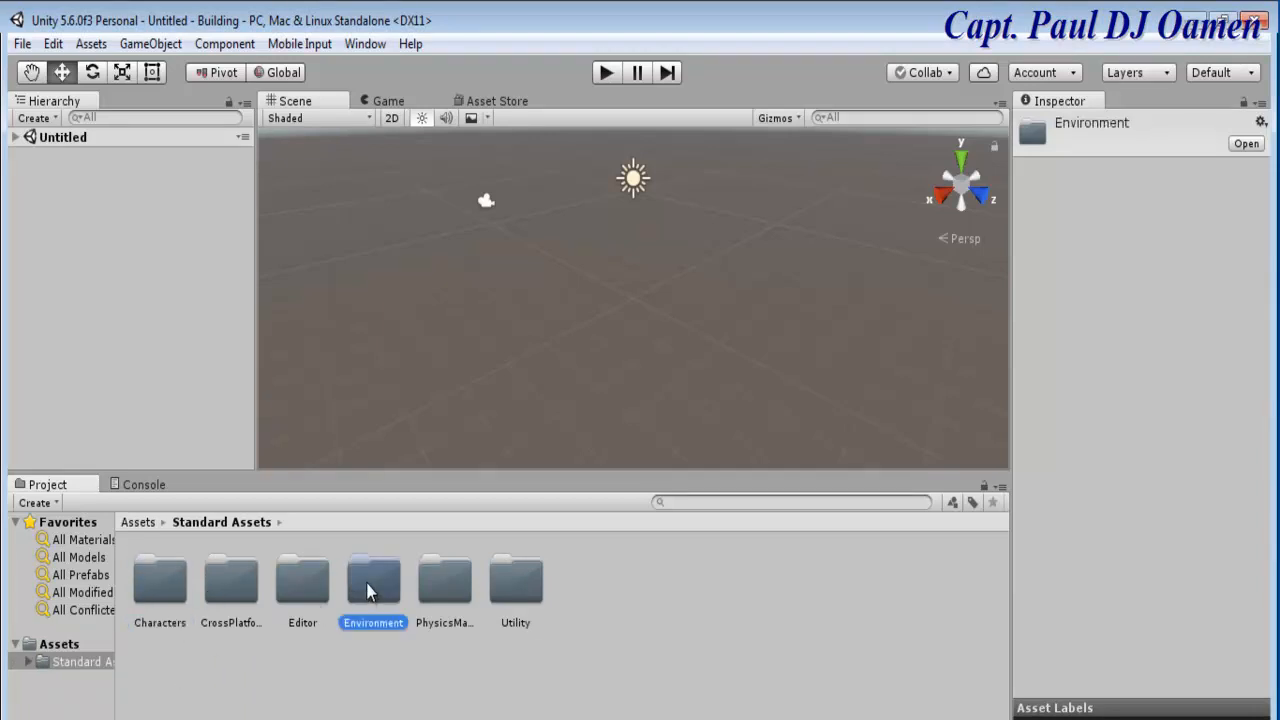
pyautogui.click(66, 645)
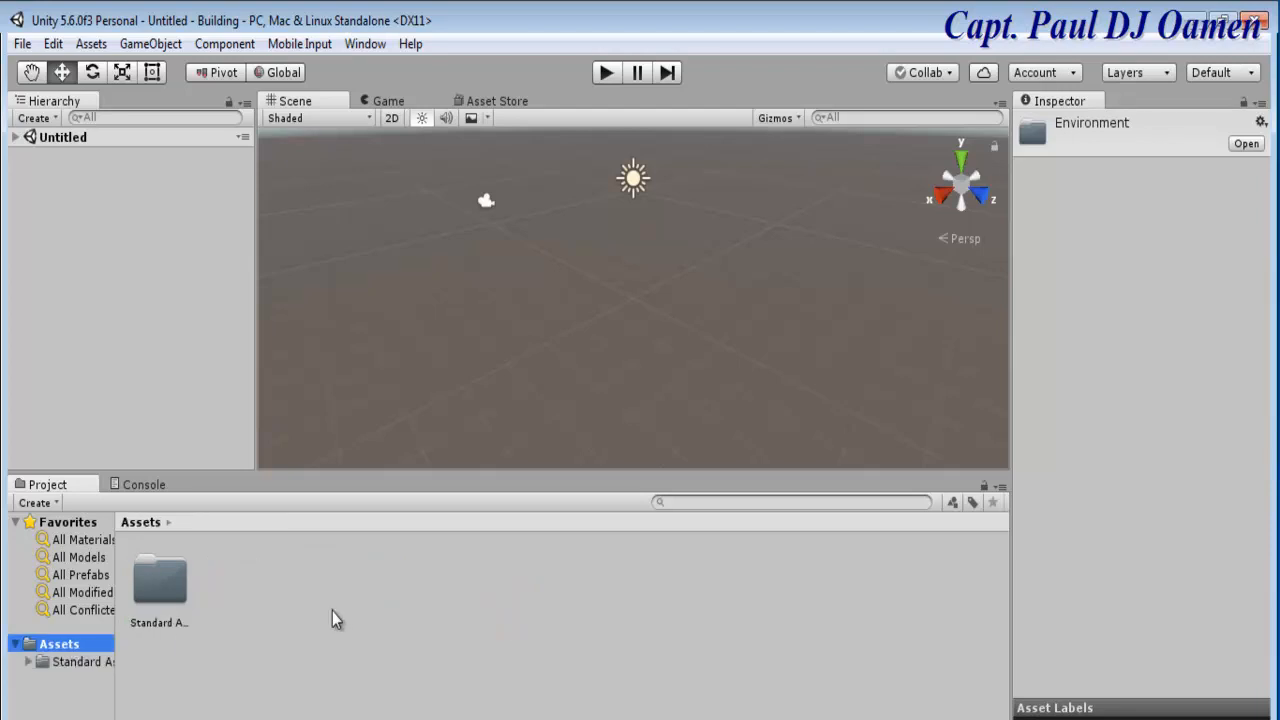
# Save the current scene as Level01 in the project's Assets folder.
pyautogui.click(23, 48)
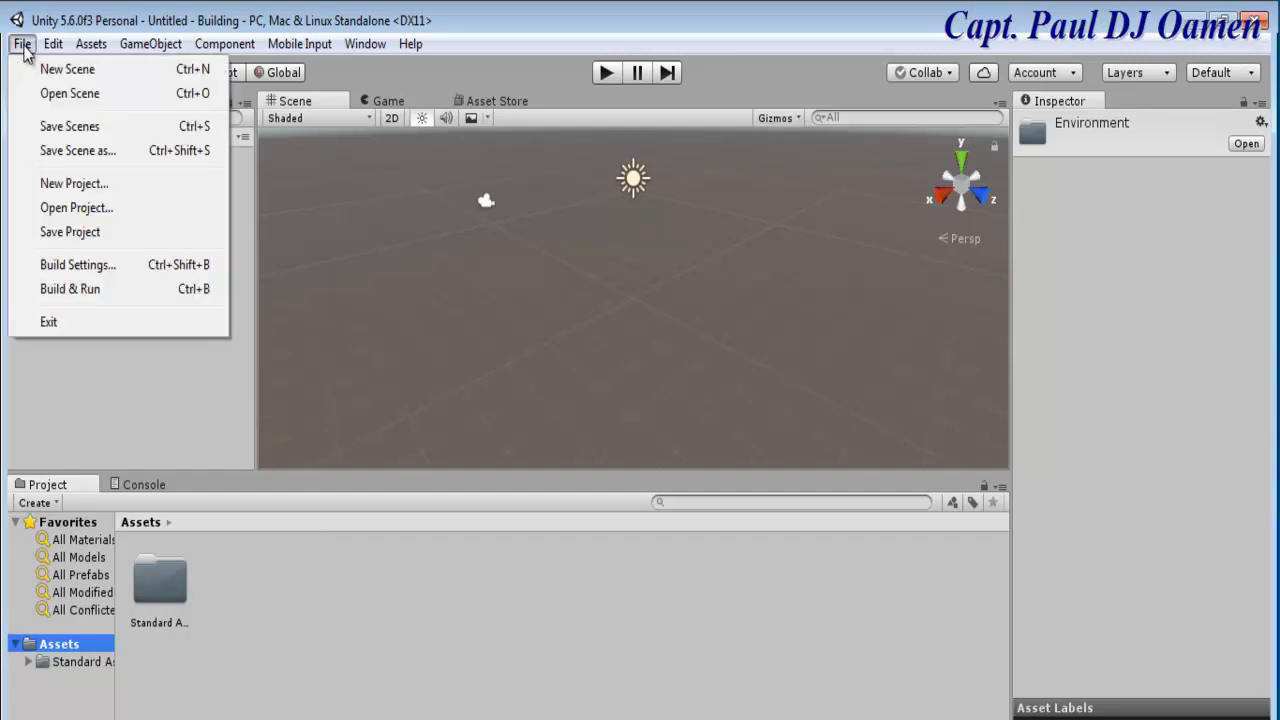
pyautogui.click(60, 150)
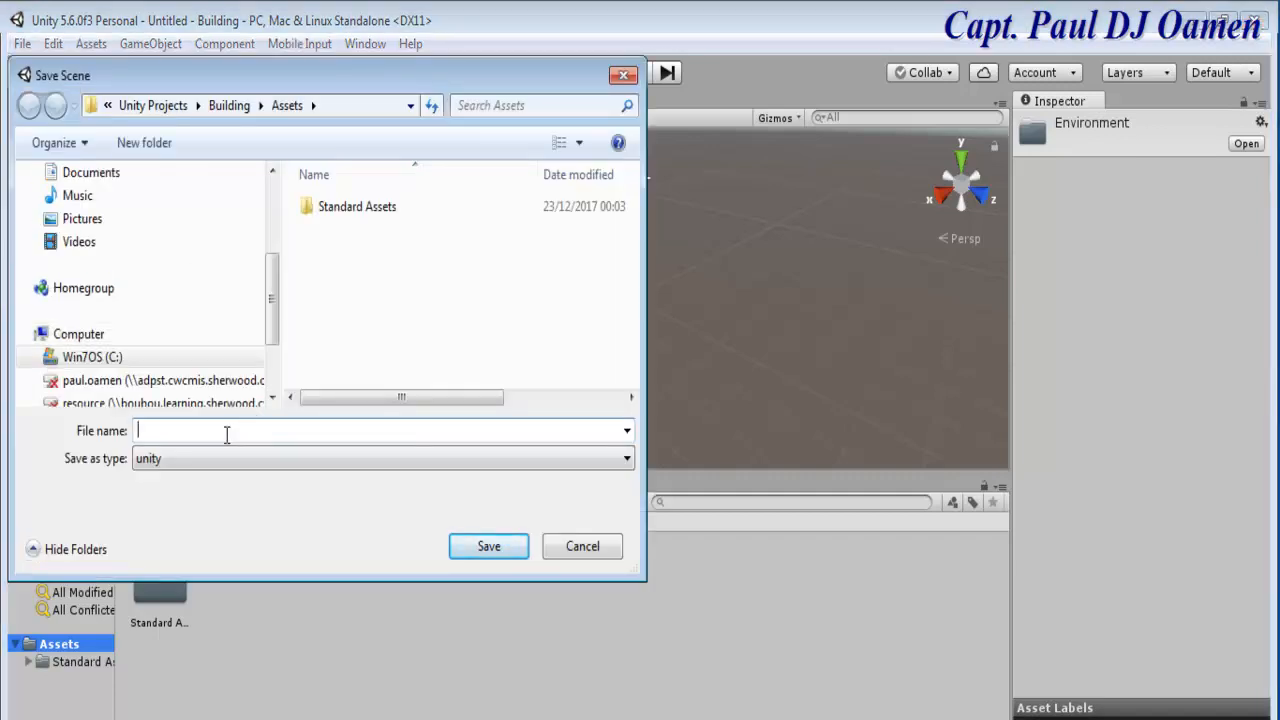
pyautogui.write('Level01')
pyautogui.click(490, 547)
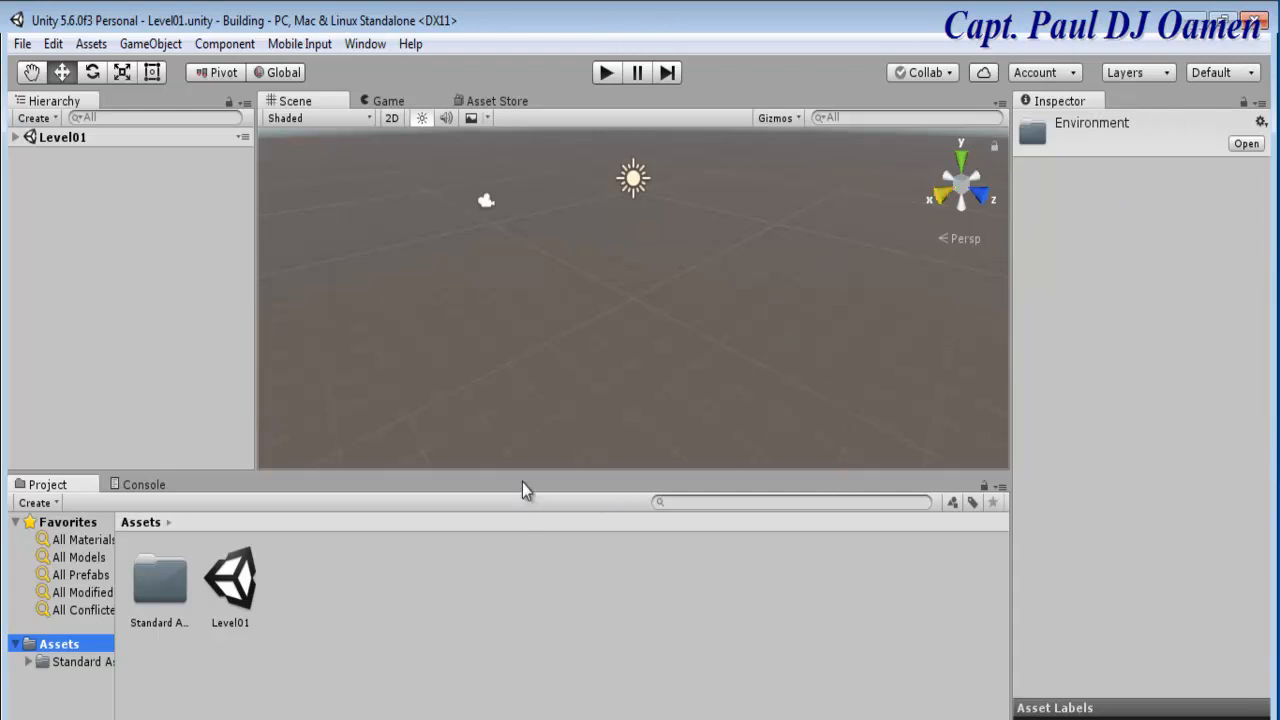
# Try docking the Console between the Hierarchy and Project beside a full-height Scene view, and restore the Default layout.
pyautogui.click(150, 522)
pyautogui.moveTo(143, 484); pyautogui.dragTo(137, 448)
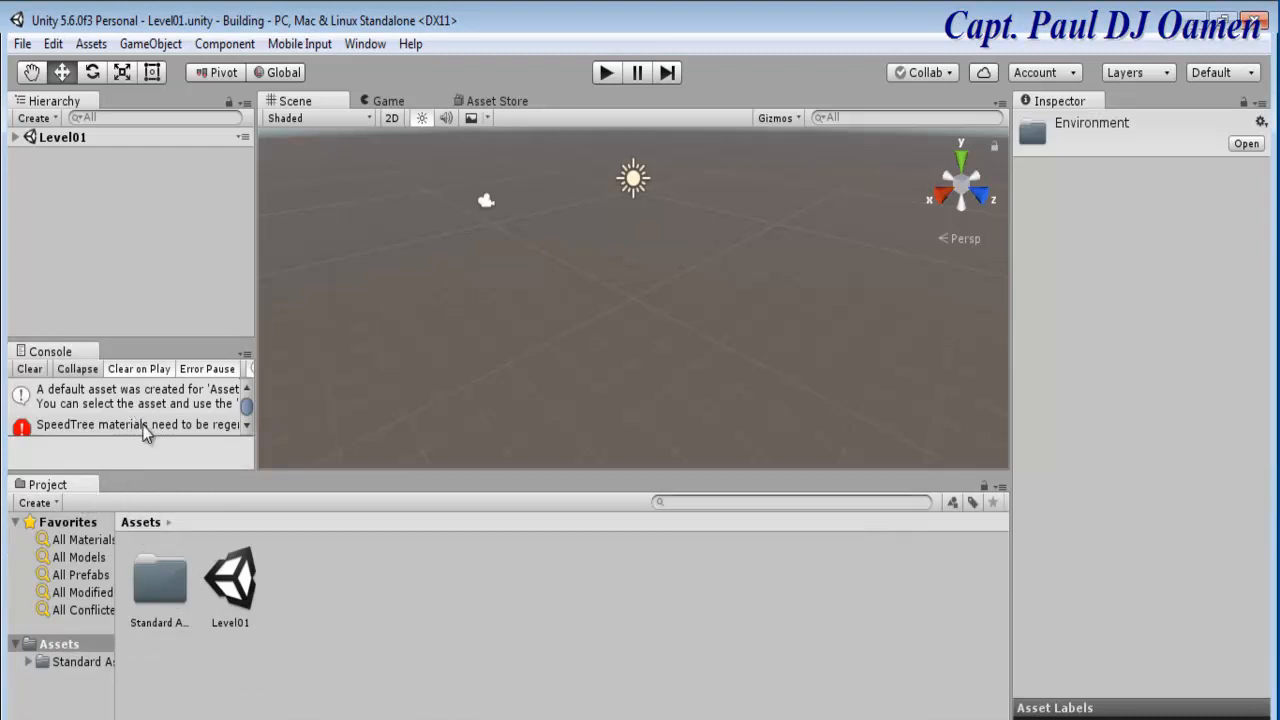
pyautogui.click(510, 570)
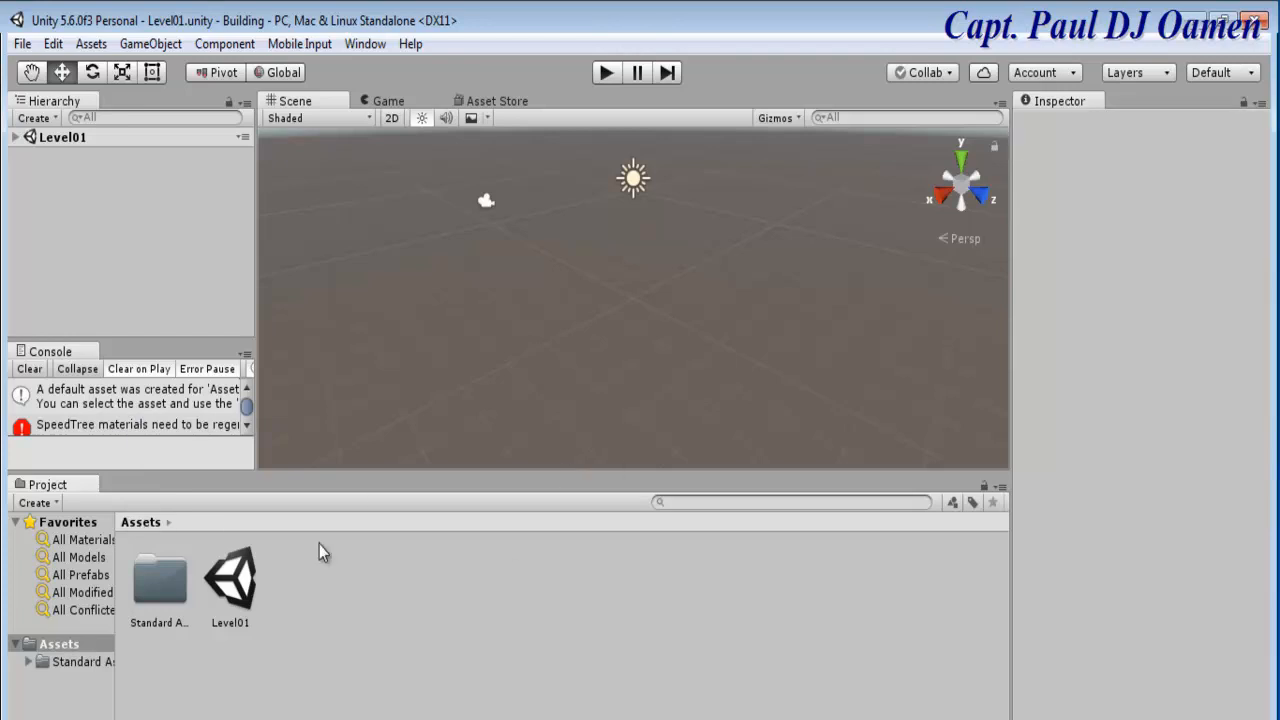
pyautogui.moveTo(77, 486); pyautogui.dragTo(104, 476)
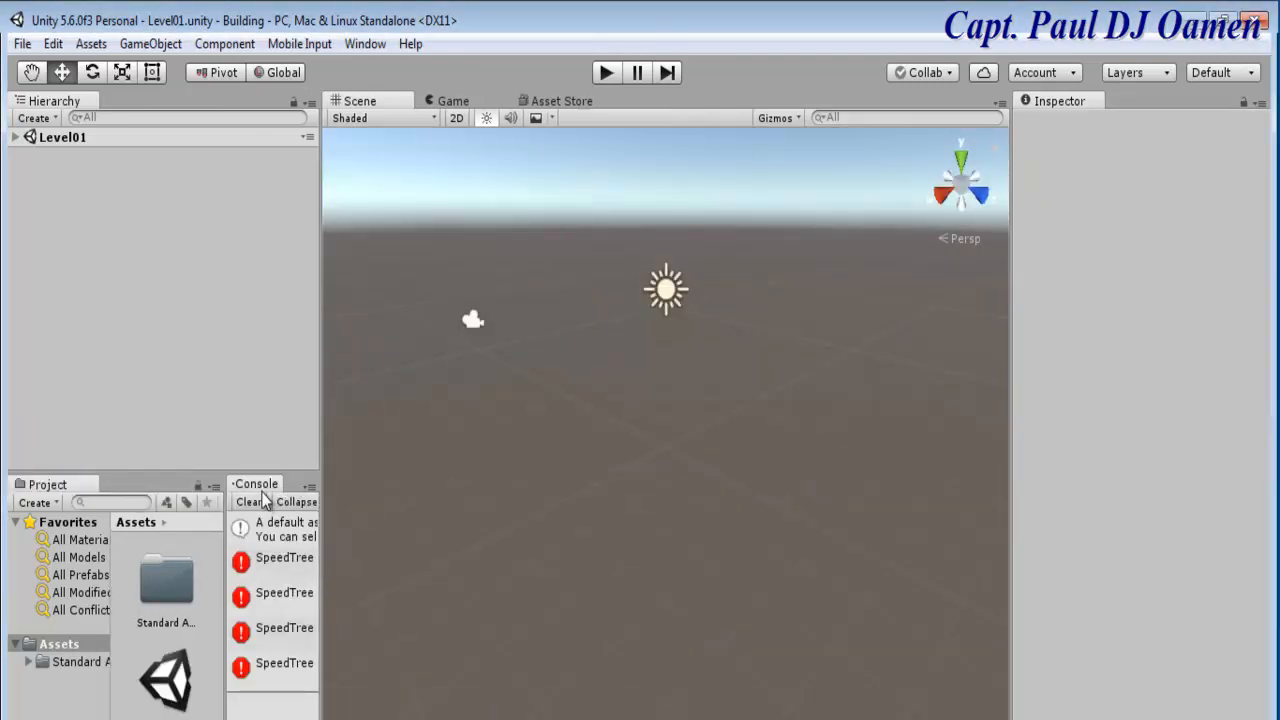
pyautogui.moveTo(258, 485); pyautogui.dragTo(136, 466)
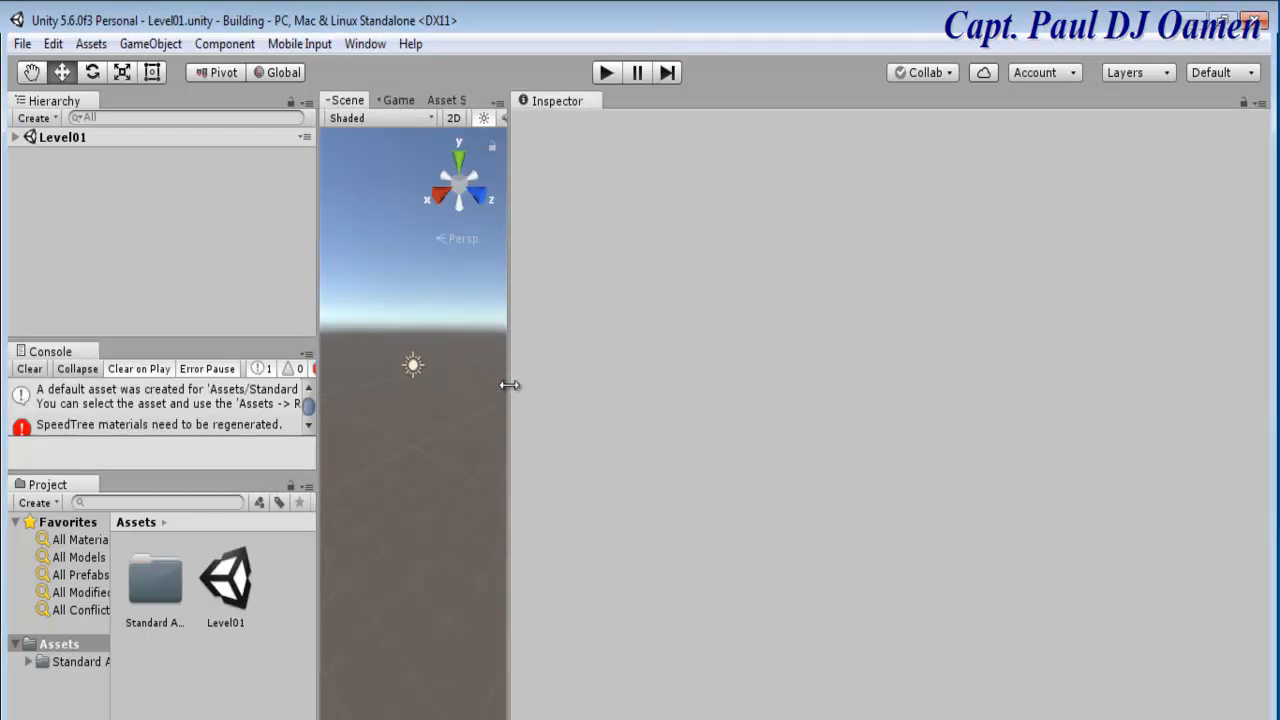
pyautogui.moveTo(508, 380); pyautogui.dragTo(1080, 357)
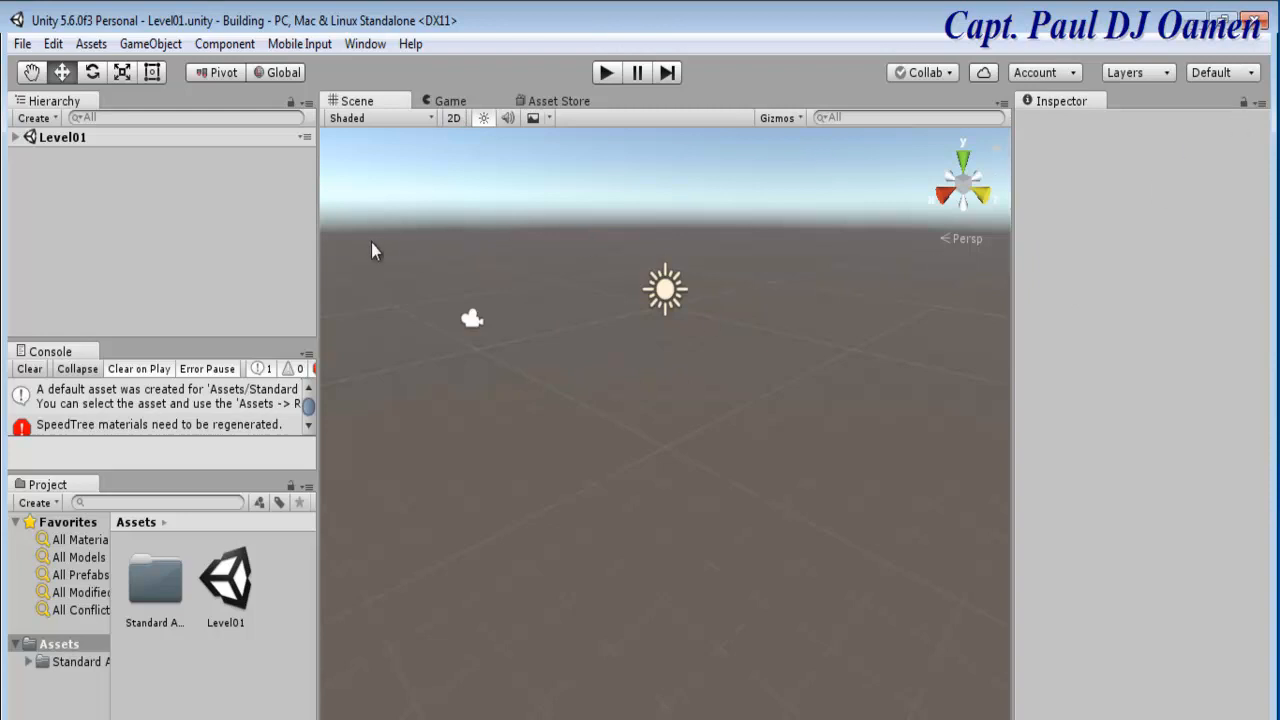
pyautogui.click(1252, 74)
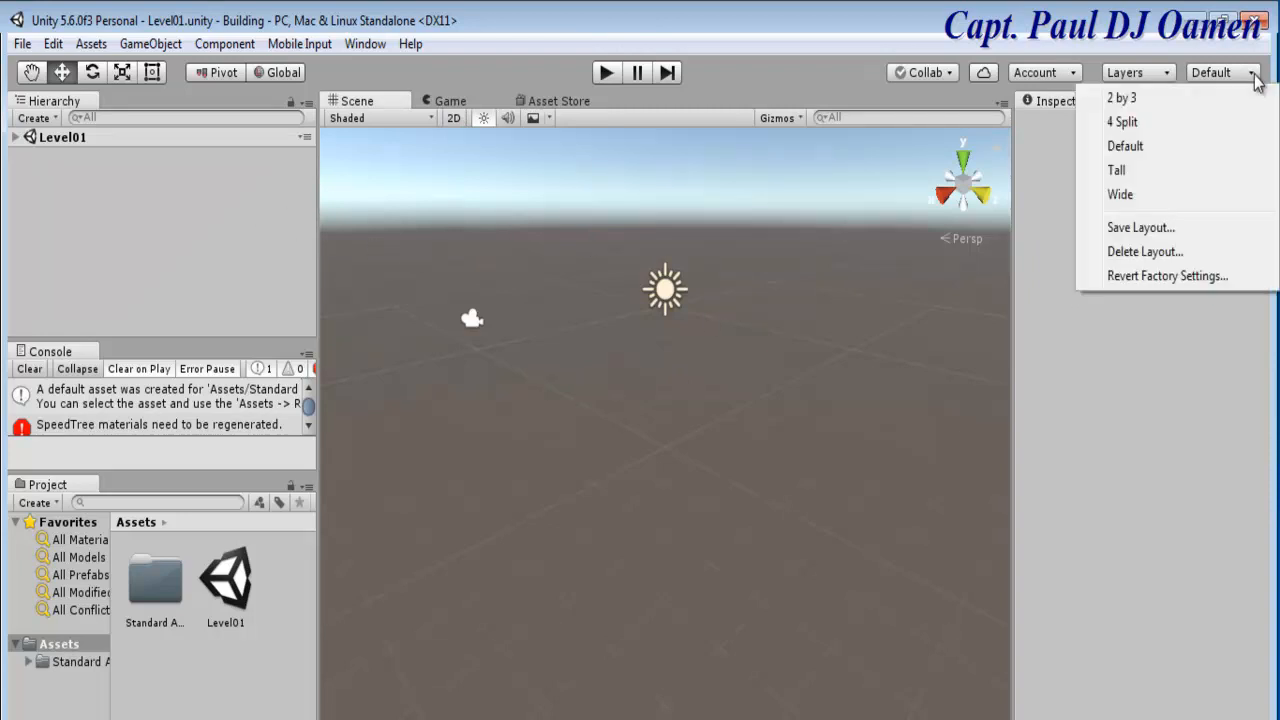
pyautogui.click(1139, 154)
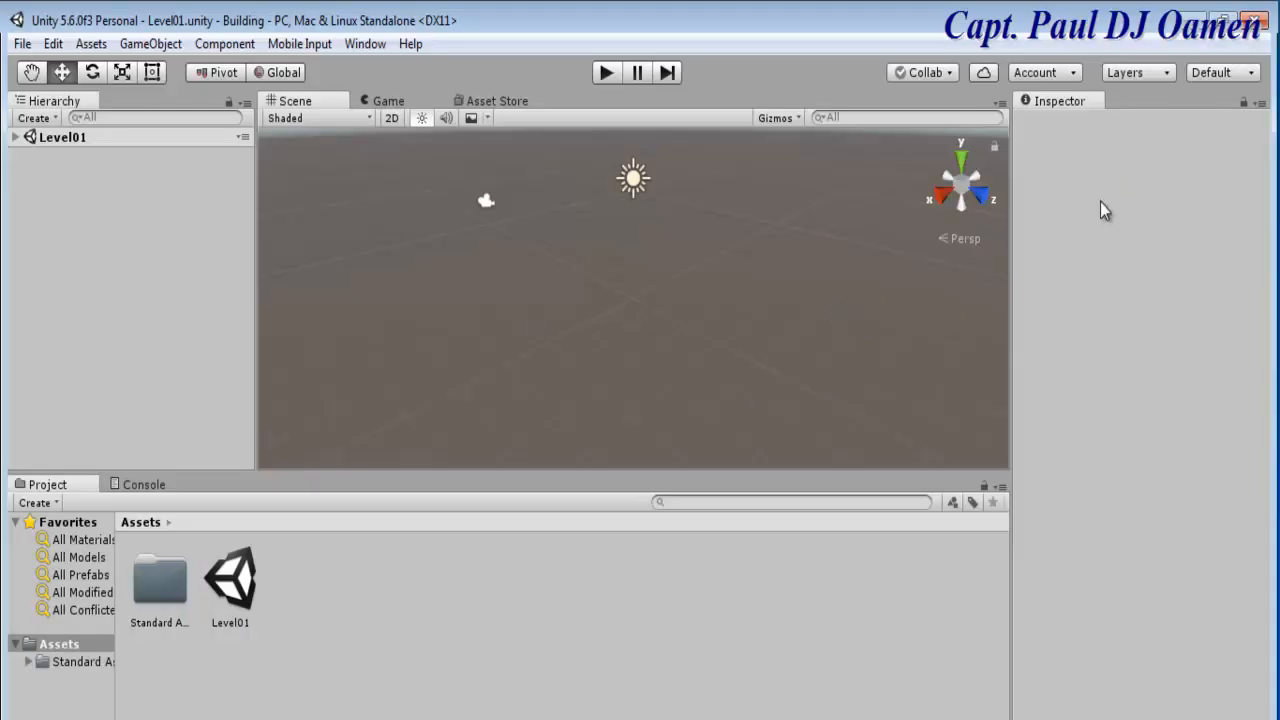
# Dock the Console beneath the Hierarchy, above the Project view.
pyautogui.click(1252, 75)
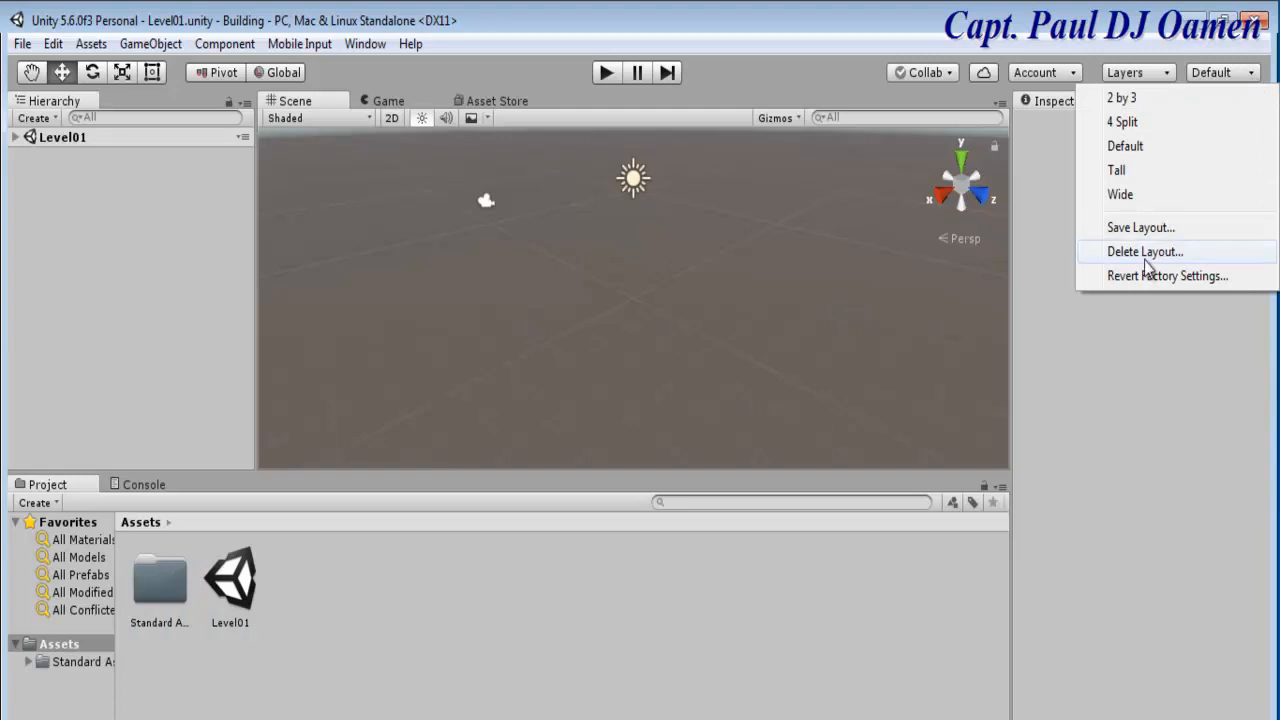
pyautogui.click(446, 569)
pyautogui.moveTo(166, 487); pyautogui.dragTo(119, 428)
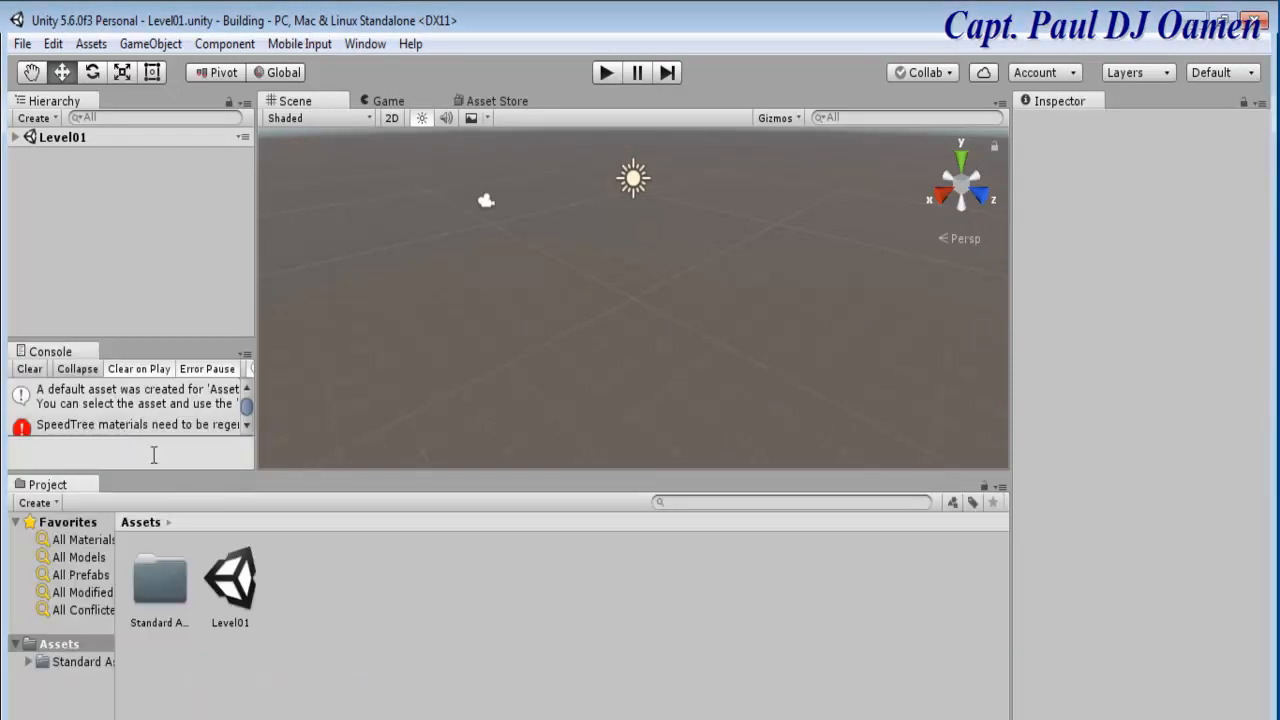
# Dock the Project and Console side by side beneath the Hierarchy with a full-height Scene view, and save the window layout as Default.
pyautogui.moveTo(83, 486); pyautogui.dragTo(72, 418)
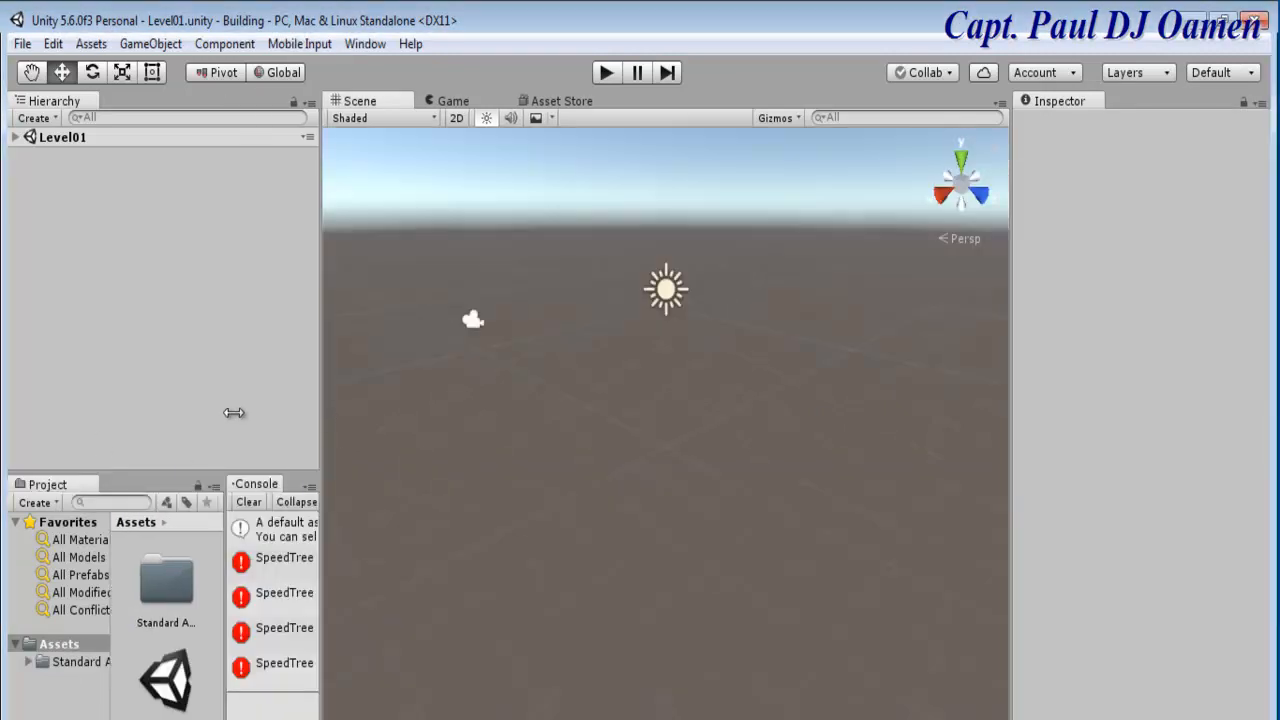
pyautogui.click(1254, 77)
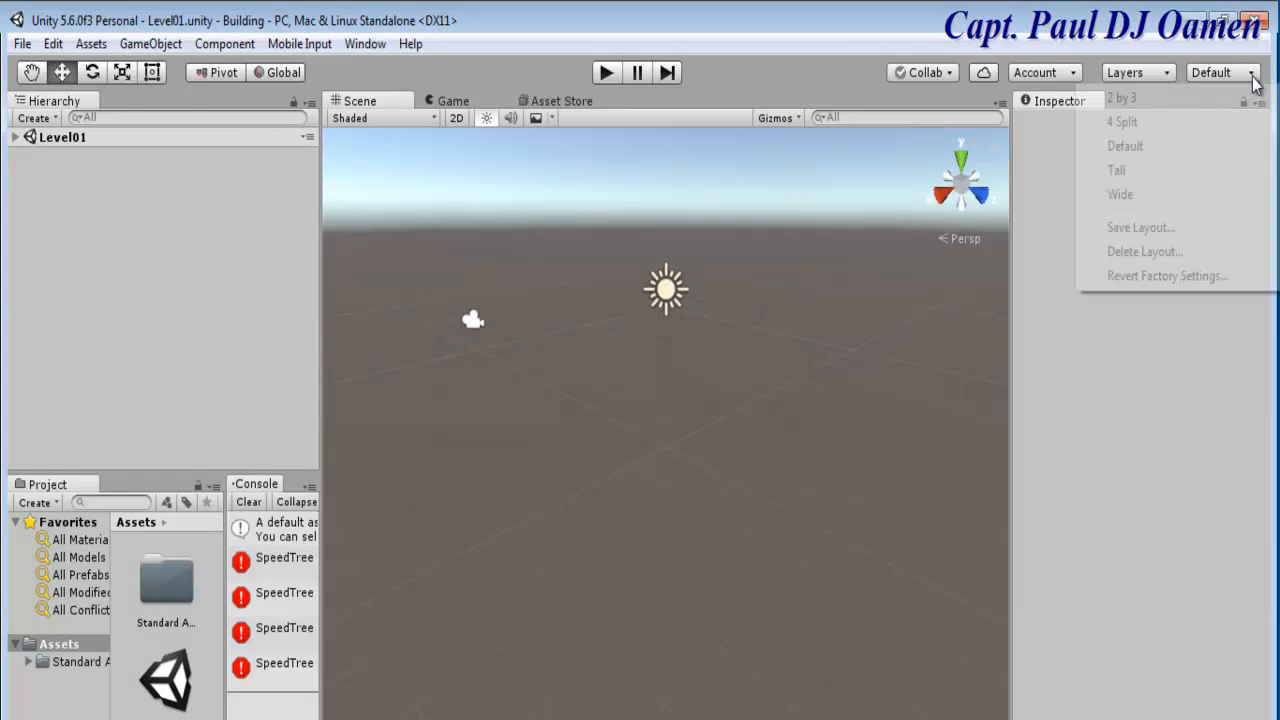
pyautogui.click(1141, 228)
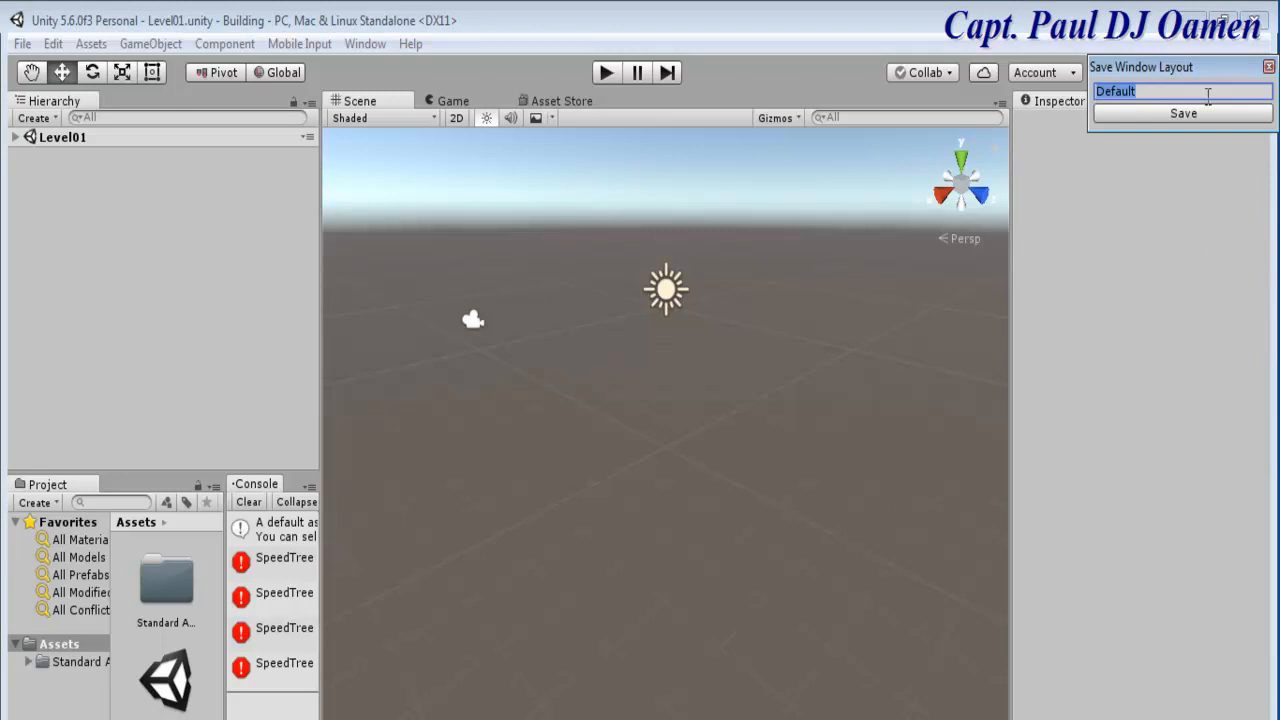
pyautogui.click(1179, 115)
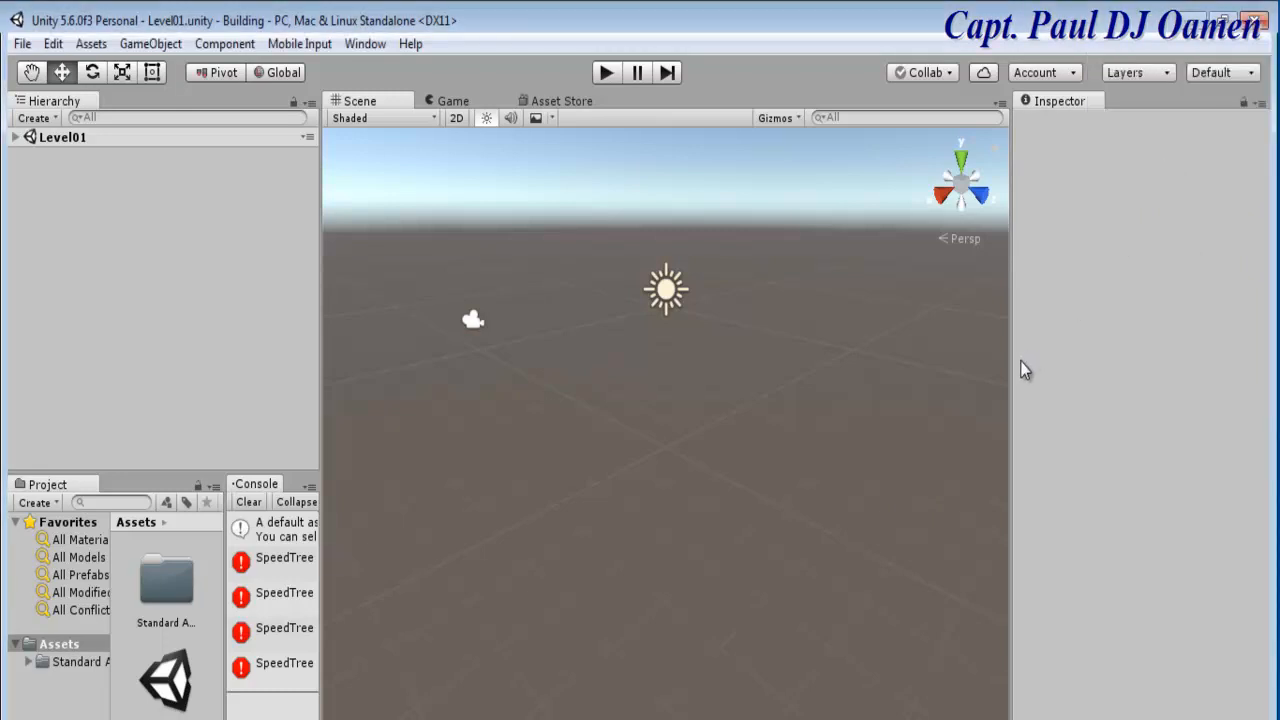
pyautogui.click(56, 120)
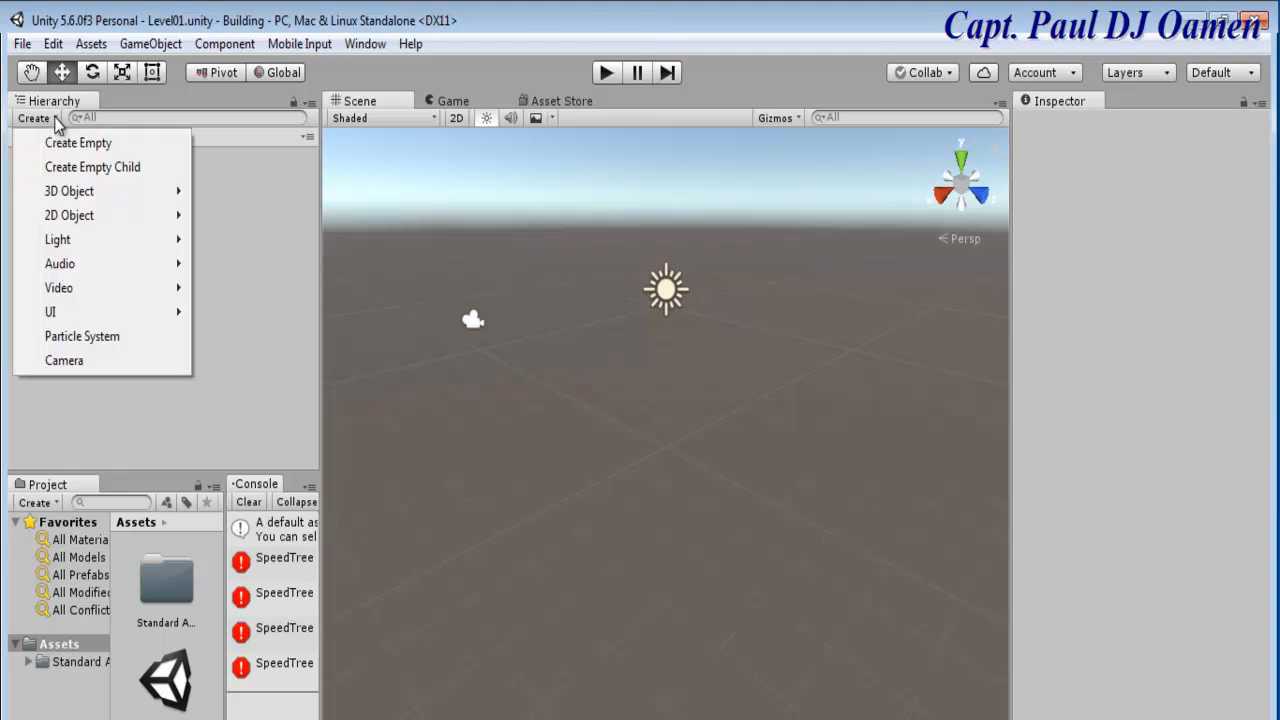
pyautogui.moveTo(61, 199)
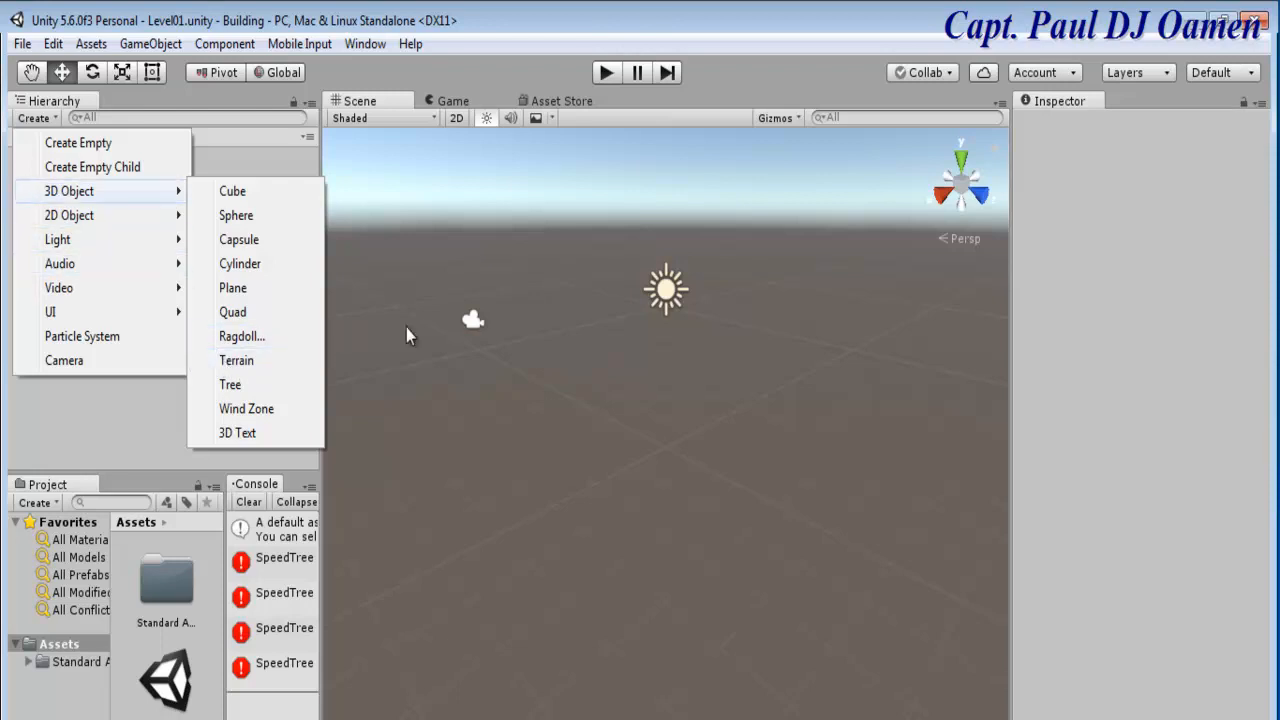
pyautogui.click(400, 363)
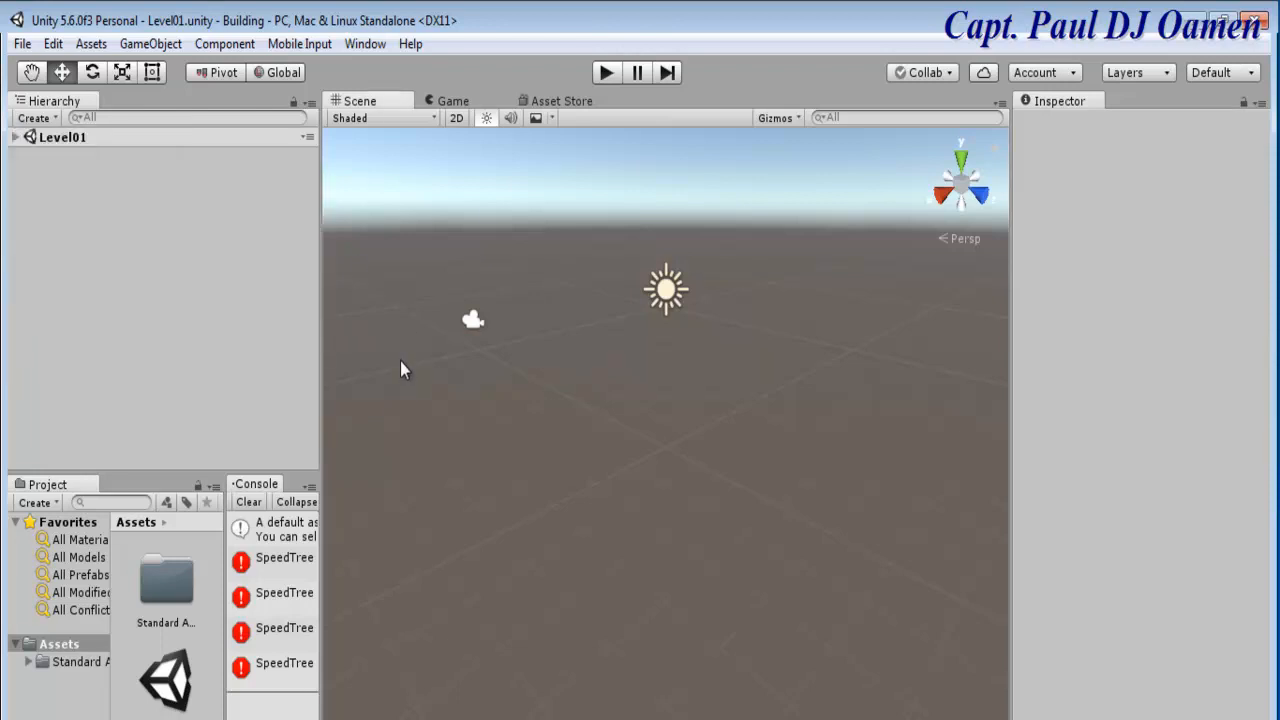
# Add a Terrain 3D object to the Level01 scene.
pyautogui.click(150, 46)
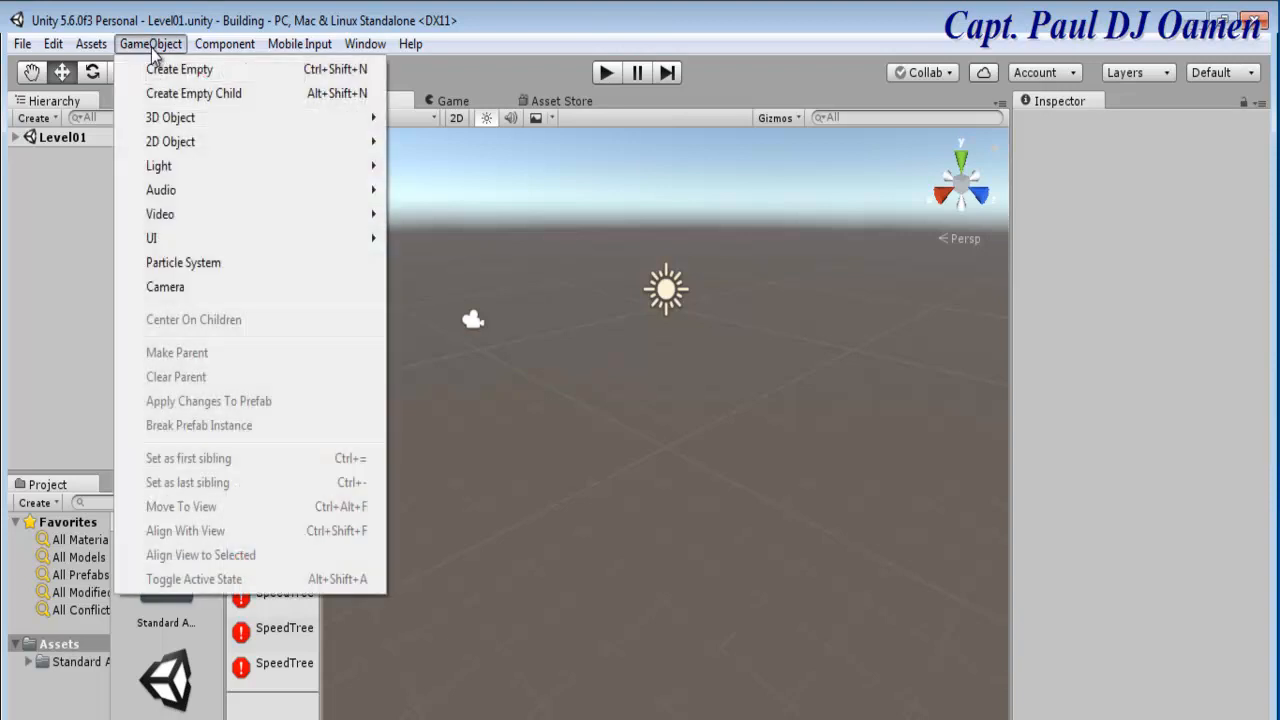
pyautogui.moveTo(172, 125)
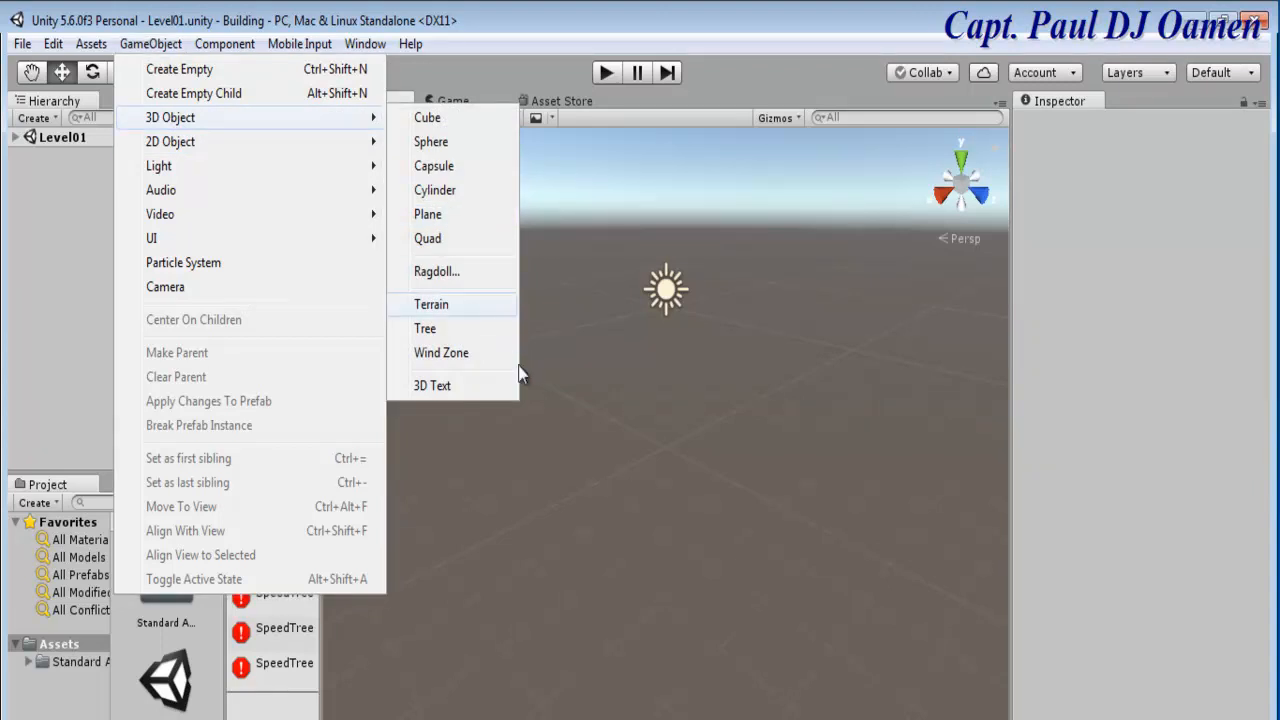
pyautogui.click(455, 306)
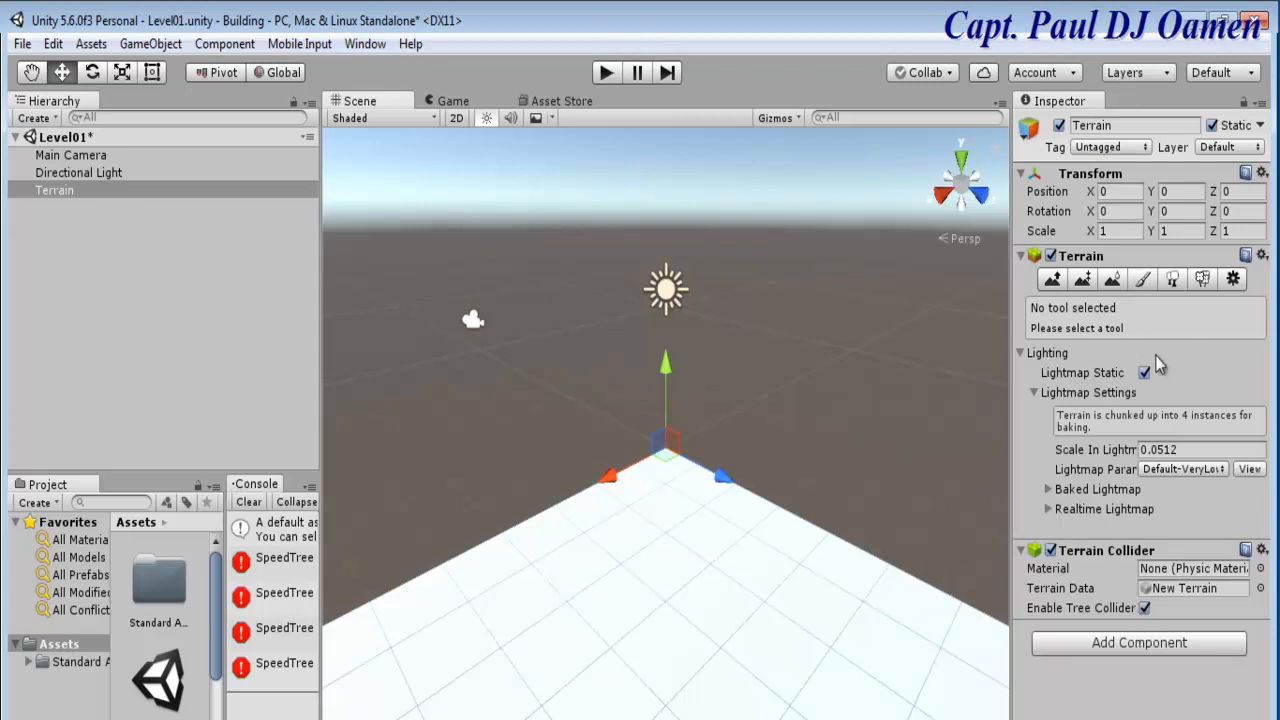
# Add SandAlbedo as the terrain's paint texture, with no normal map and the size kept at 15 by 15.
pyautogui.click(1143, 280)
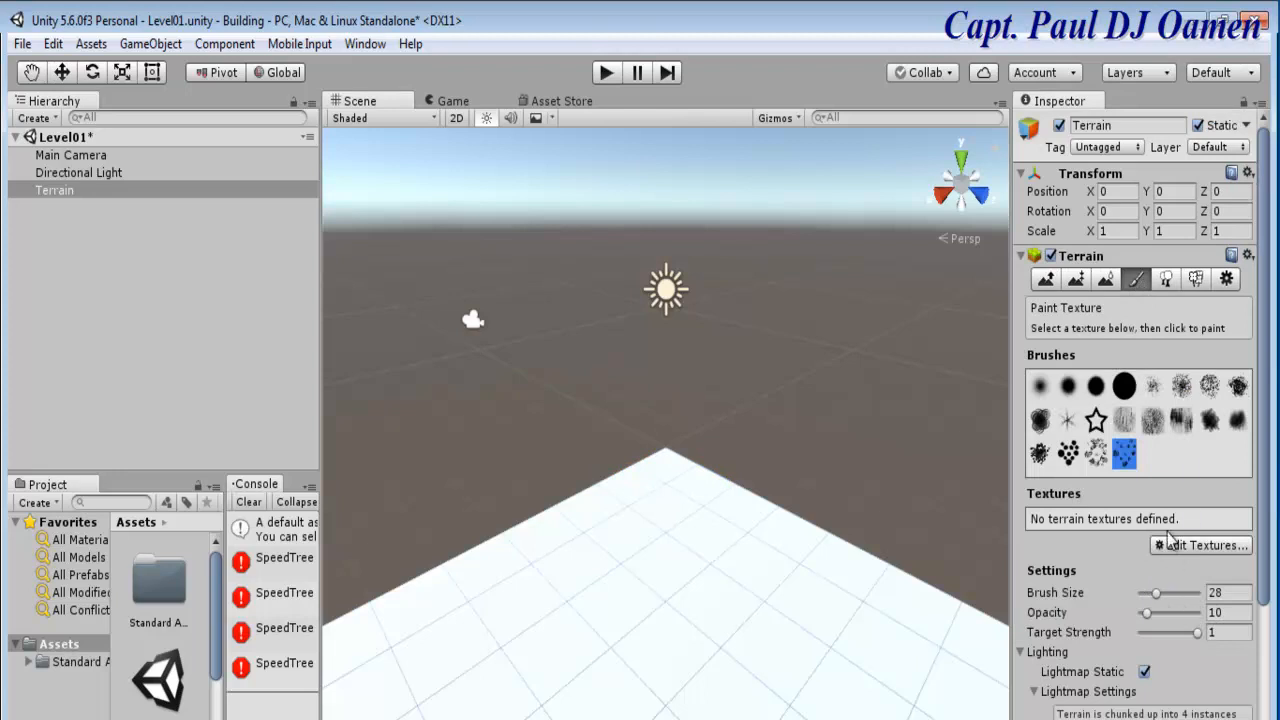
pyautogui.click(1218, 547)
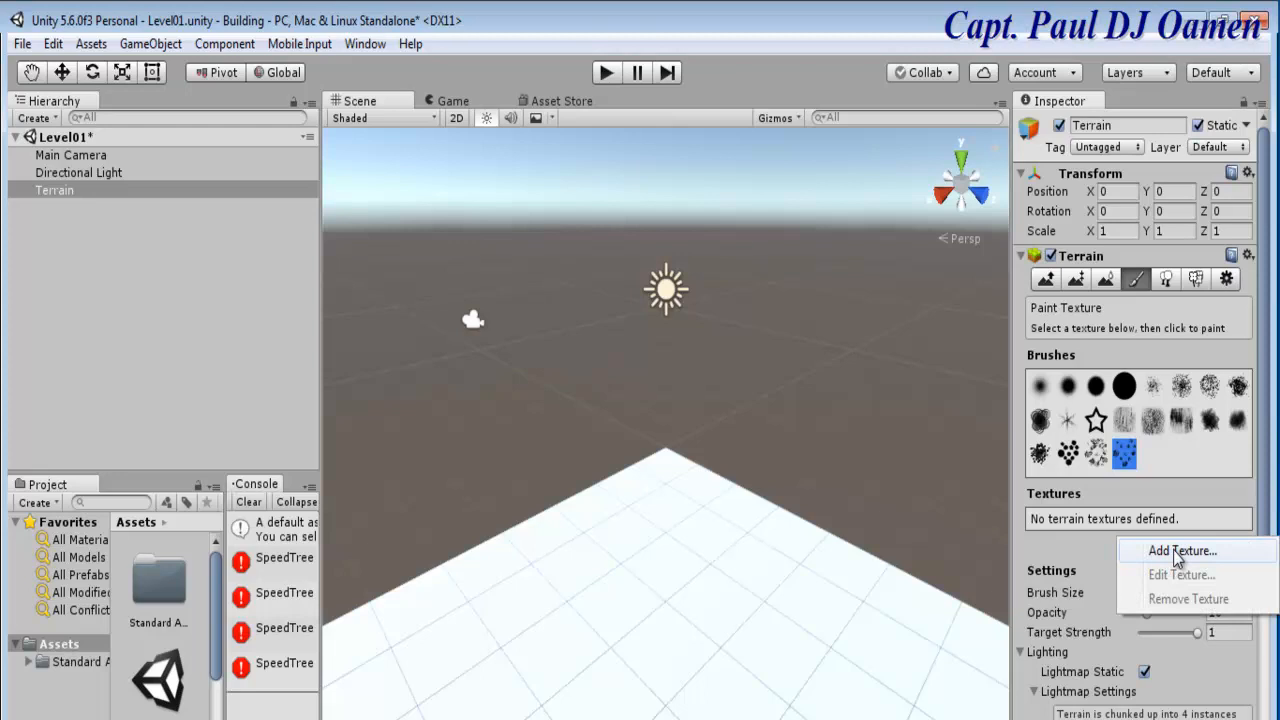
pyautogui.click(1178, 553)
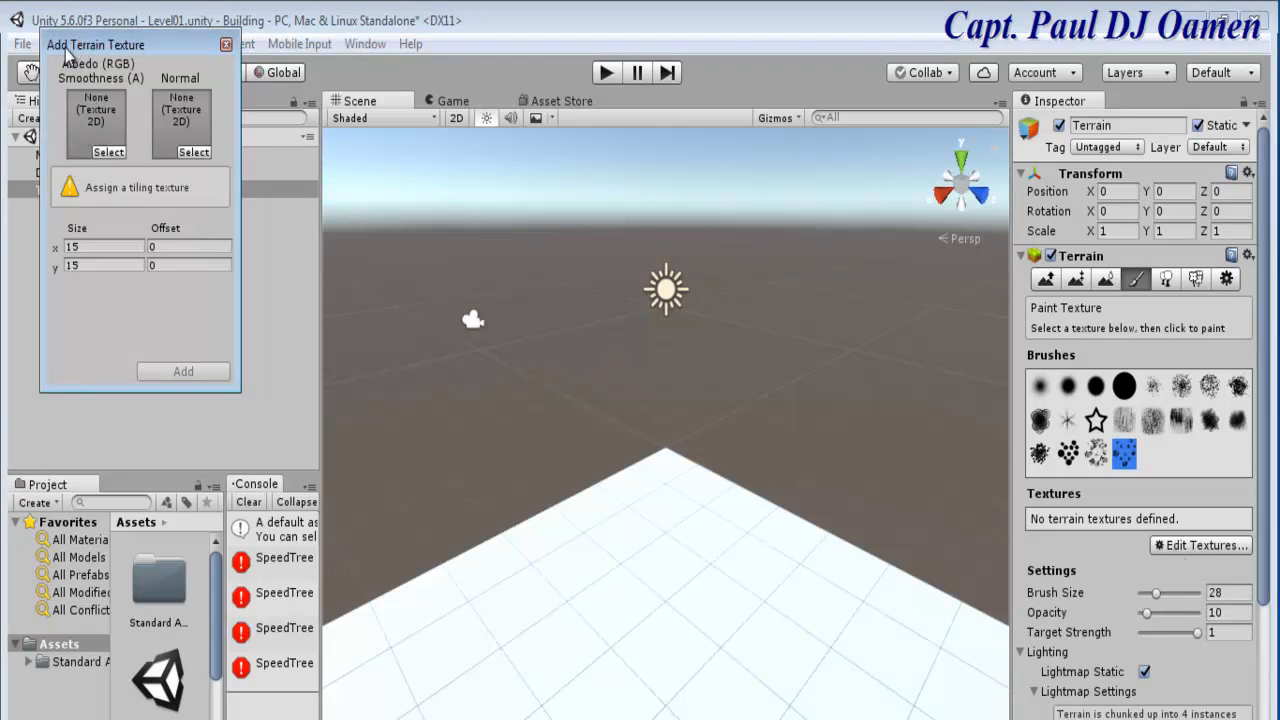
pyautogui.click(113, 155)
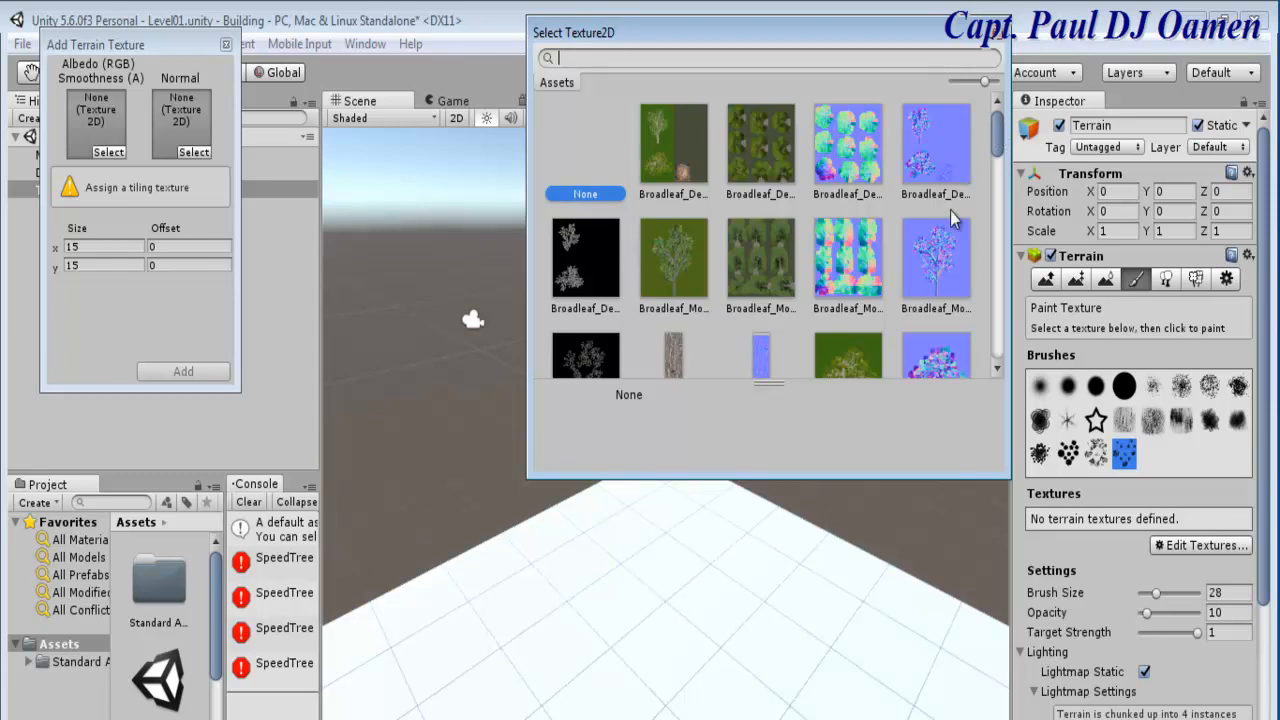
pyautogui.moveTo(998, 145); pyautogui.dragTo(984, 289)
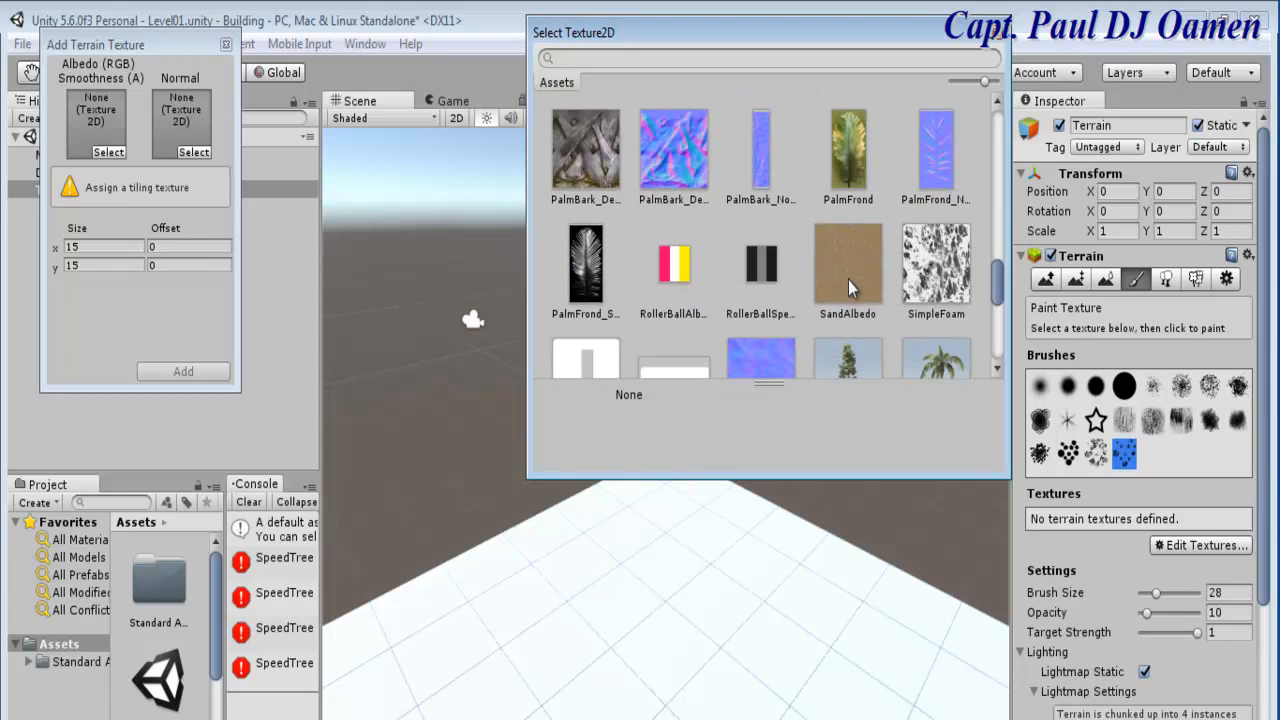
pyautogui.click(840, 322)
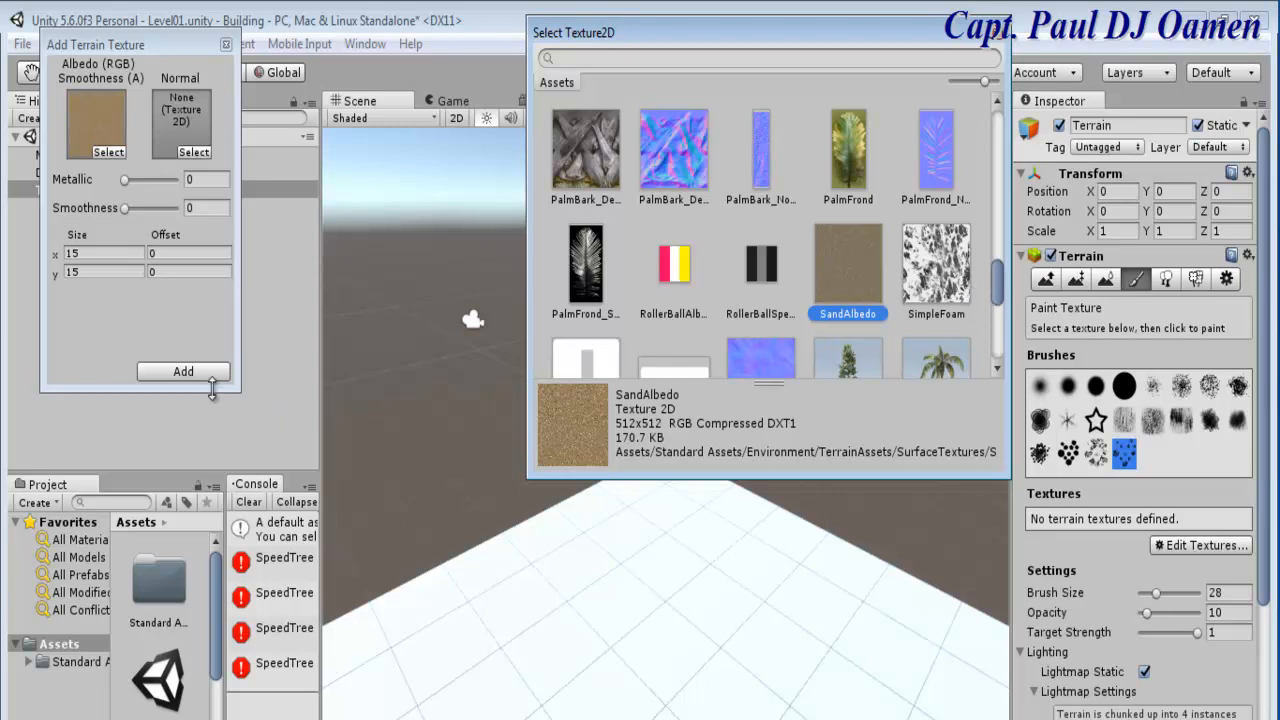
pyautogui.click(183, 372)
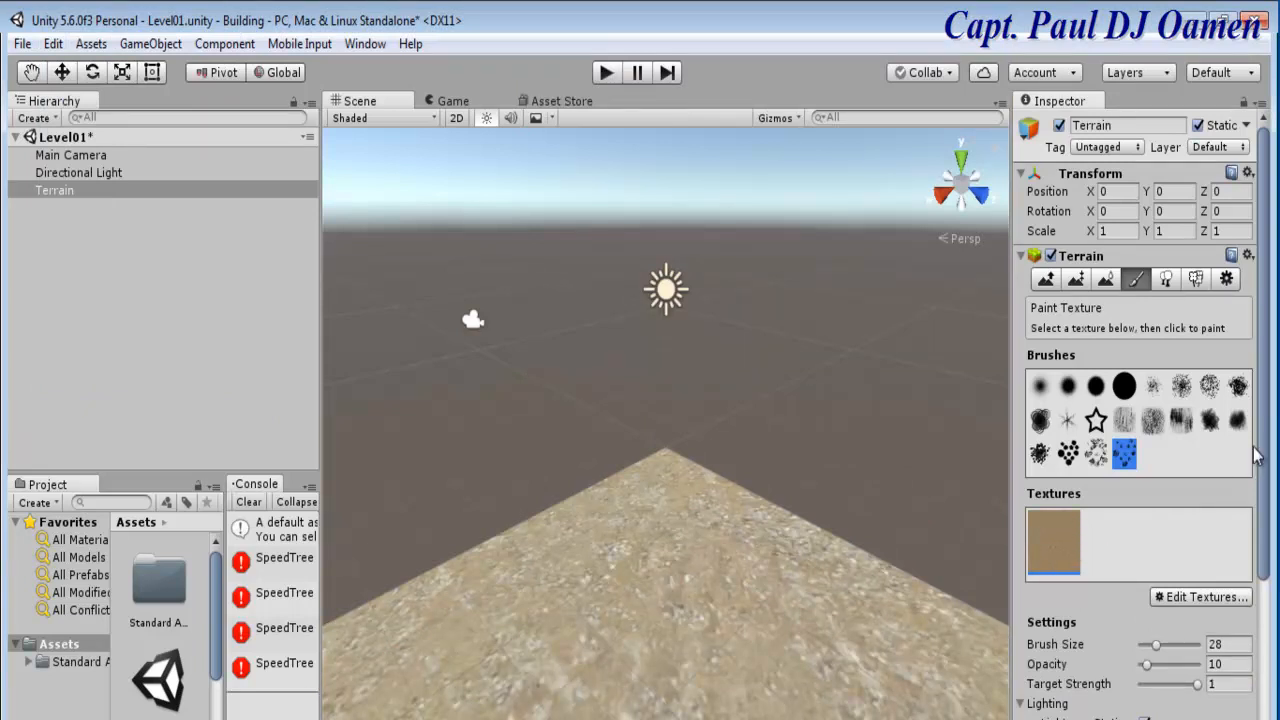
pyautogui.moveTo(1268, 424); pyautogui.dragTo(1268, 455)
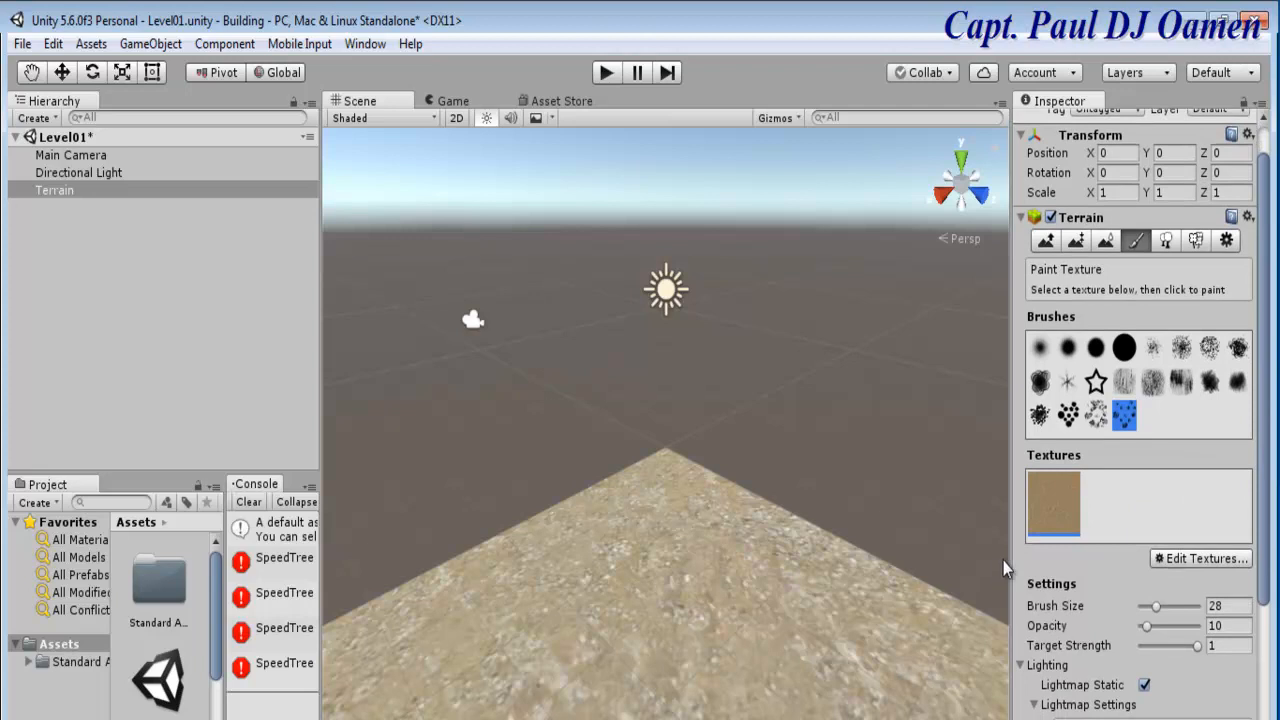
pyautogui.moveTo(874, 452); pyautogui.dragTo(747, 626)
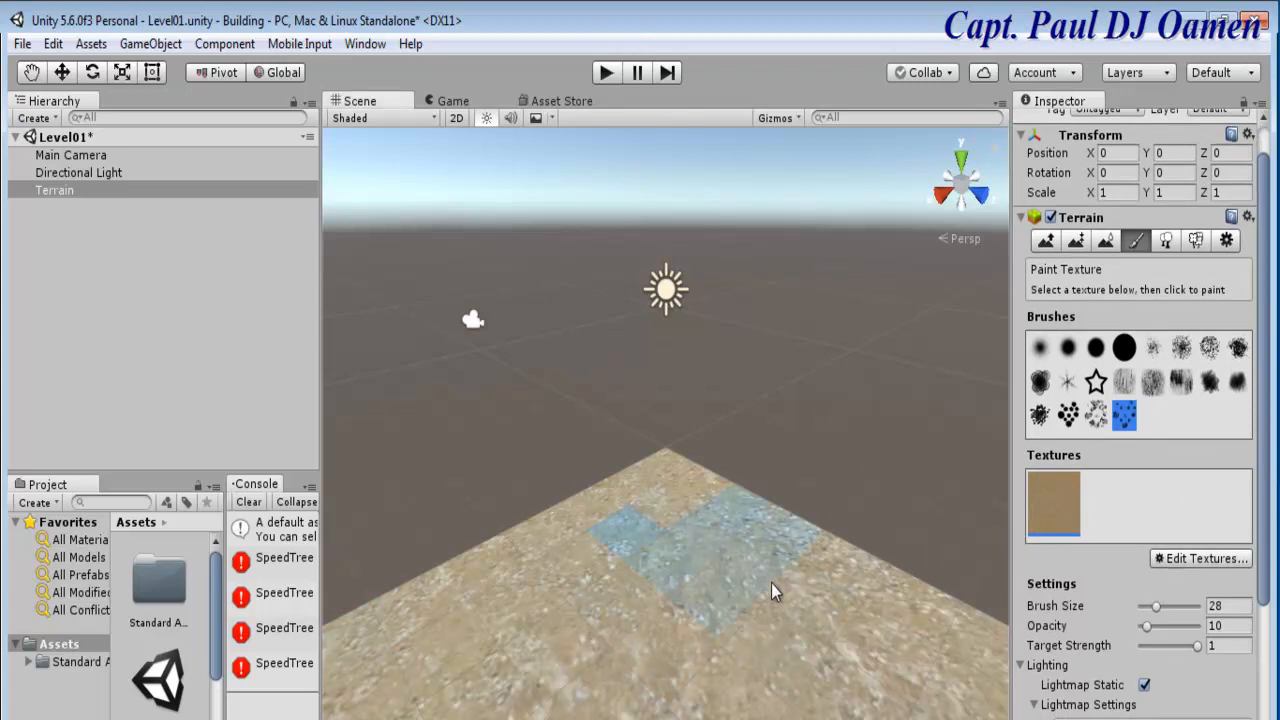
pyautogui.scroll(-4, 814, 428)
pyautogui.scroll(-3, 828, 425)
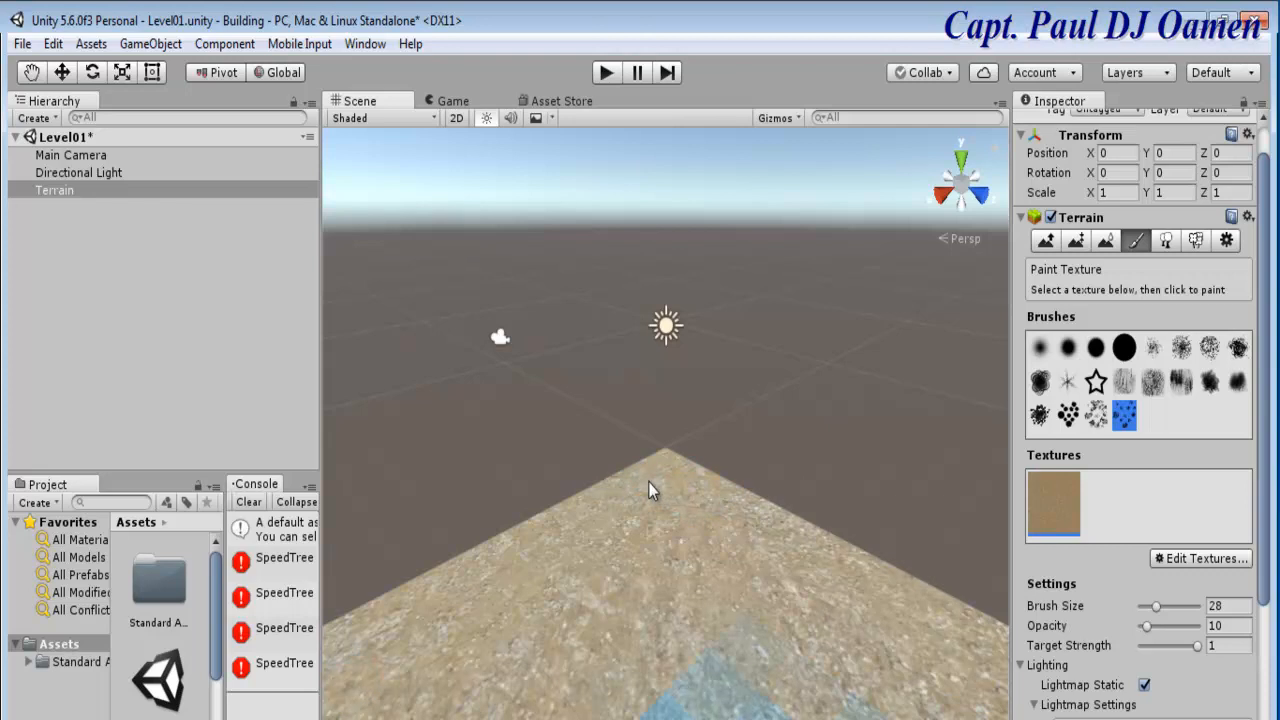
# Rename the Terrain object in the Hierarchy as Location.
pyautogui.rightClick(44, 192)
pyautogui.click(100, 260)
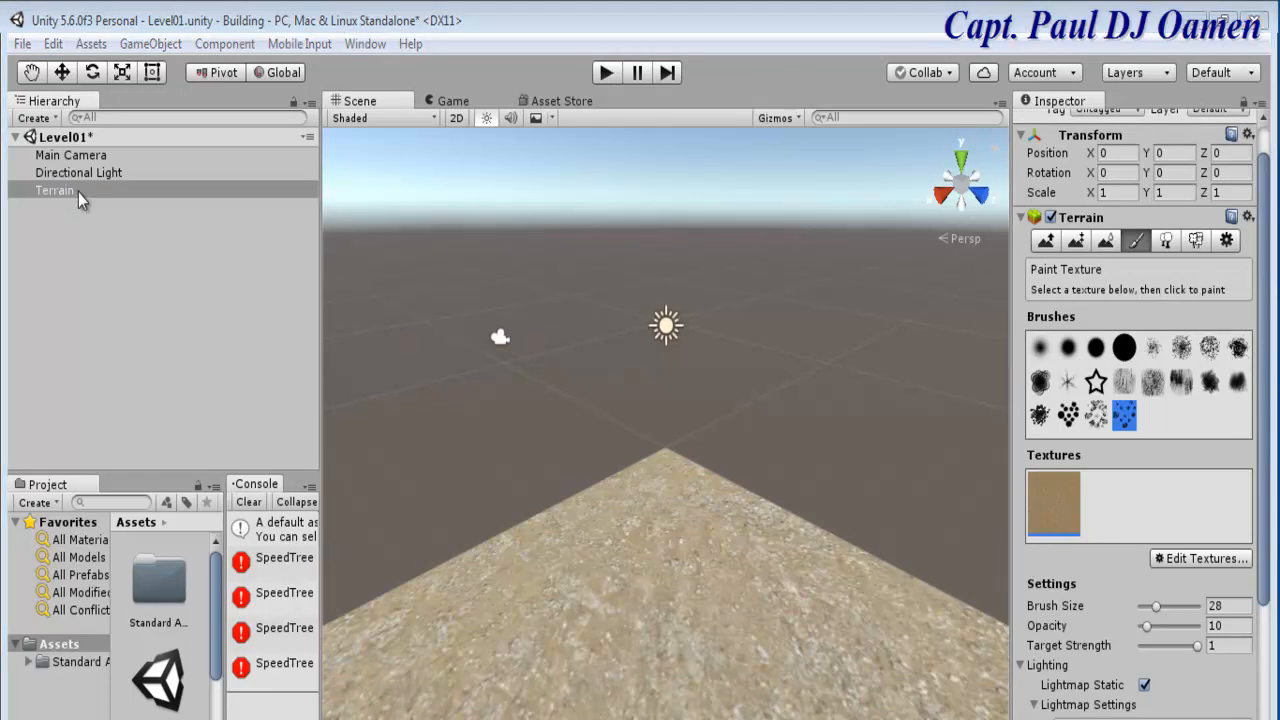
pyautogui.click(71, 192)
pyautogui.write('Location')
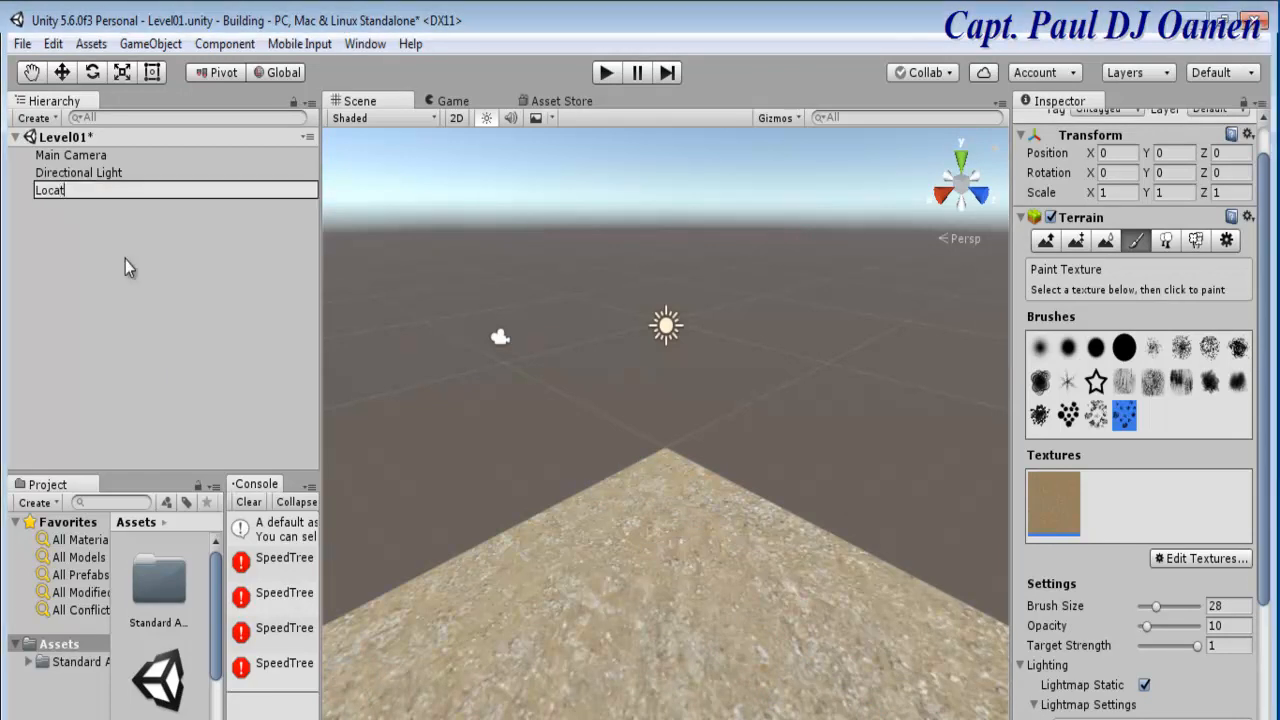
pyautogui.press('Return')
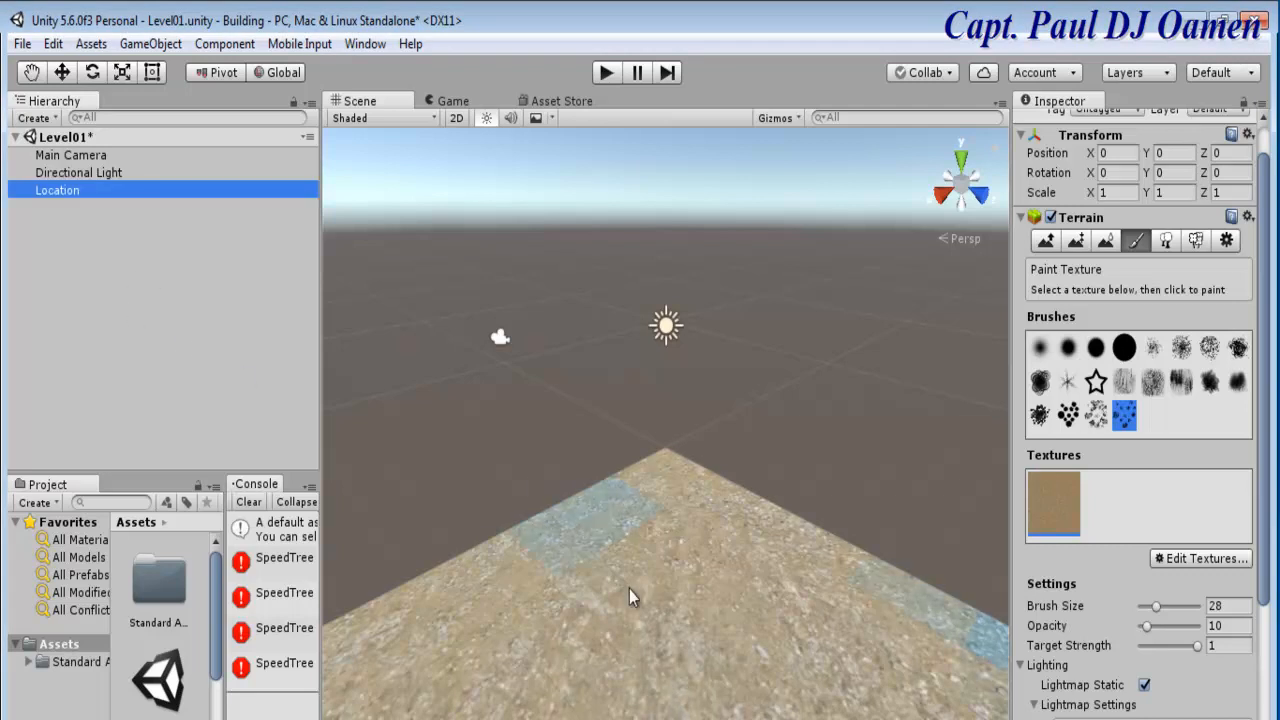
# Hide the Scene view's grid through the gizmo settings and show it again.
pyautogui.scroll(-3, 660, 535)
pyautogui.scroll(-5, 648, 525)
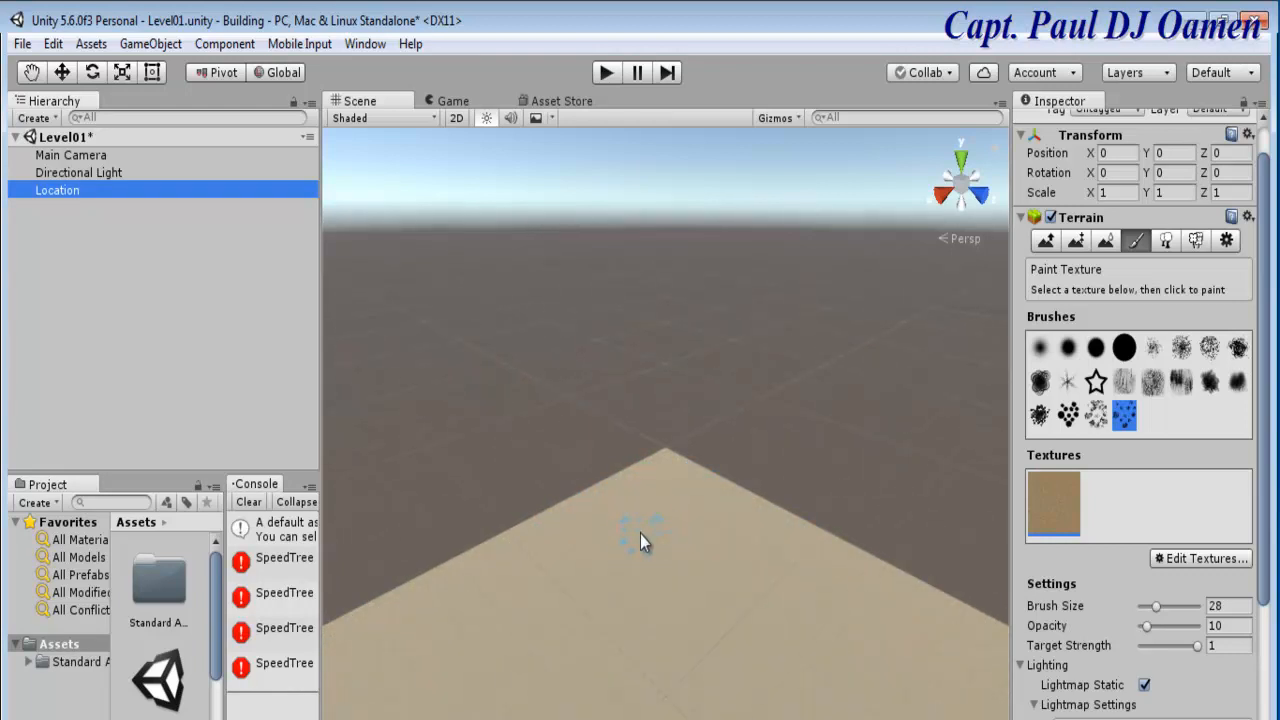
pyautogui.scroll(-3, 639, 532)
pyautogui.scroll(-1, 639, 532)
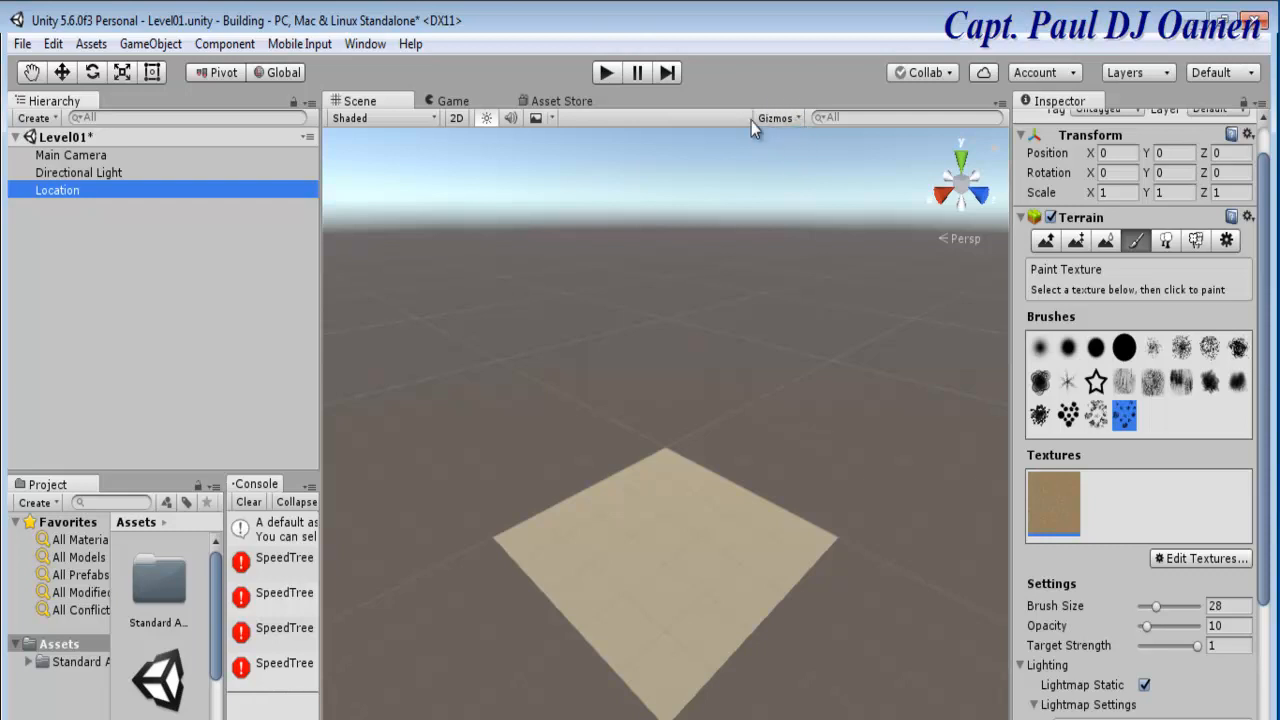
pyautogui.click(797, 118)
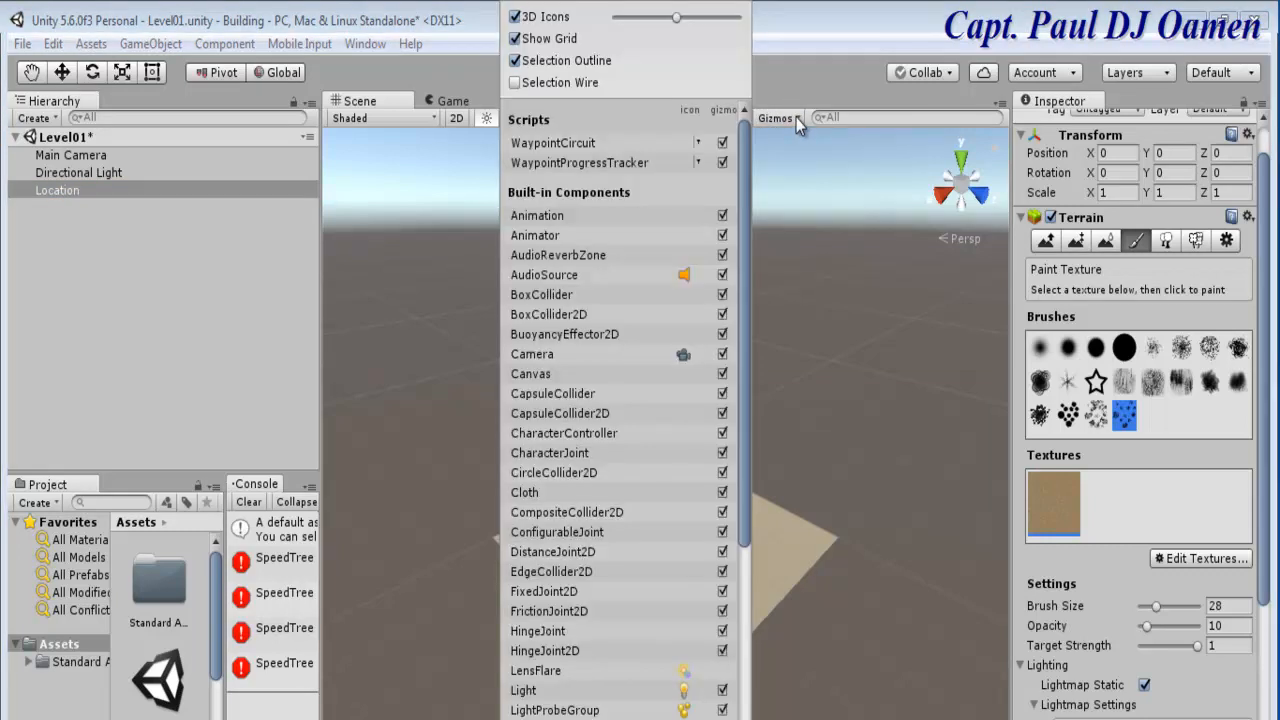
pyautogui.click(517, 42)
pyautogui.click(851, 403)
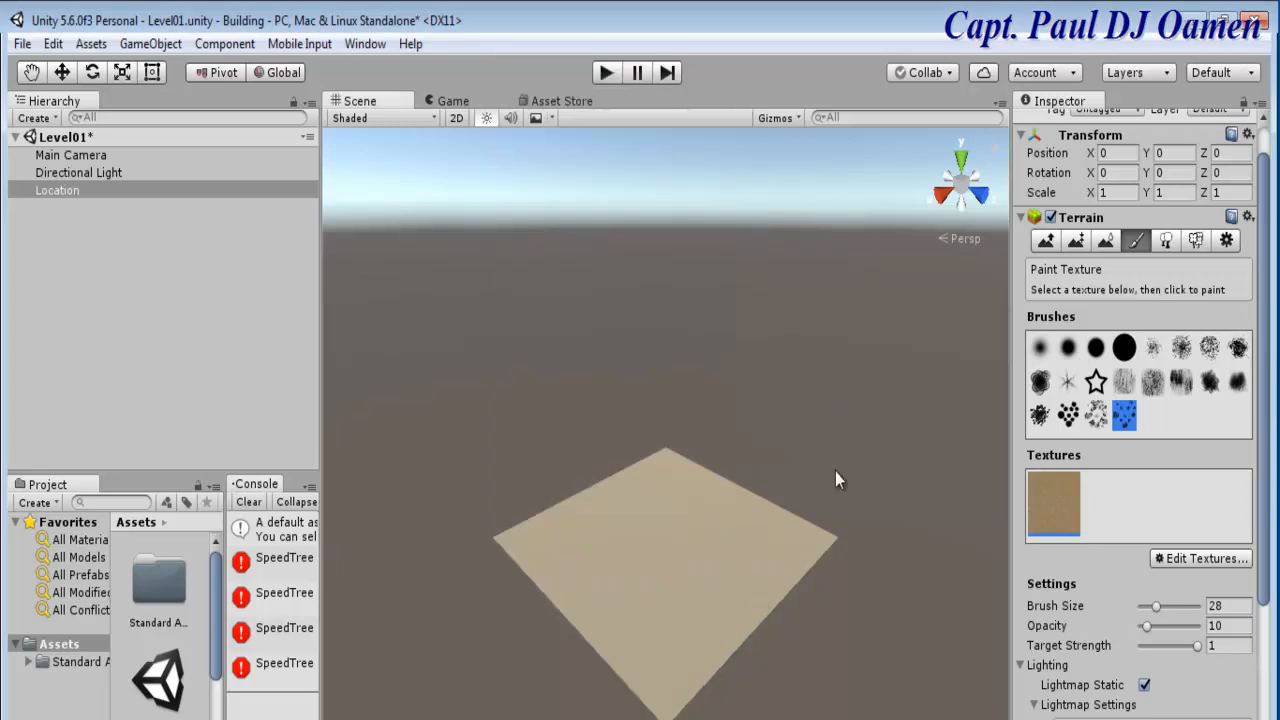
pyautogui.click(790, 119)
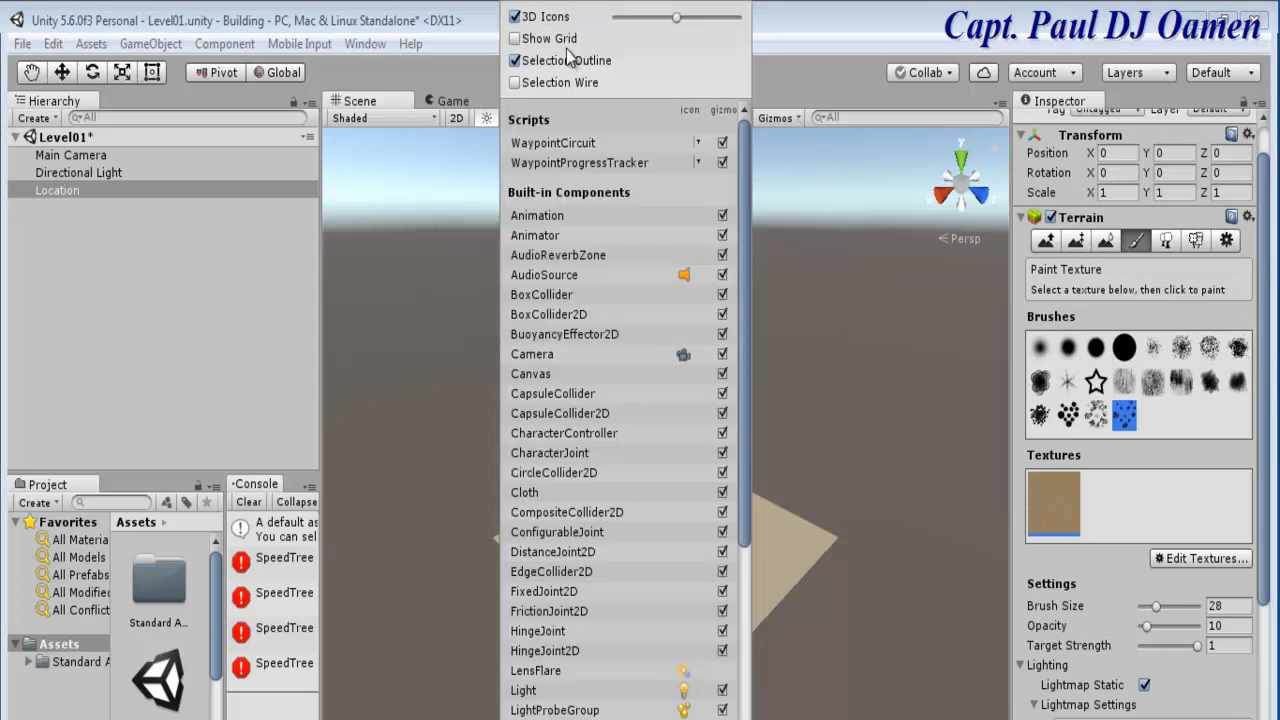
pyautogui.click(516, 40)
pyautogui.click(810, 338)
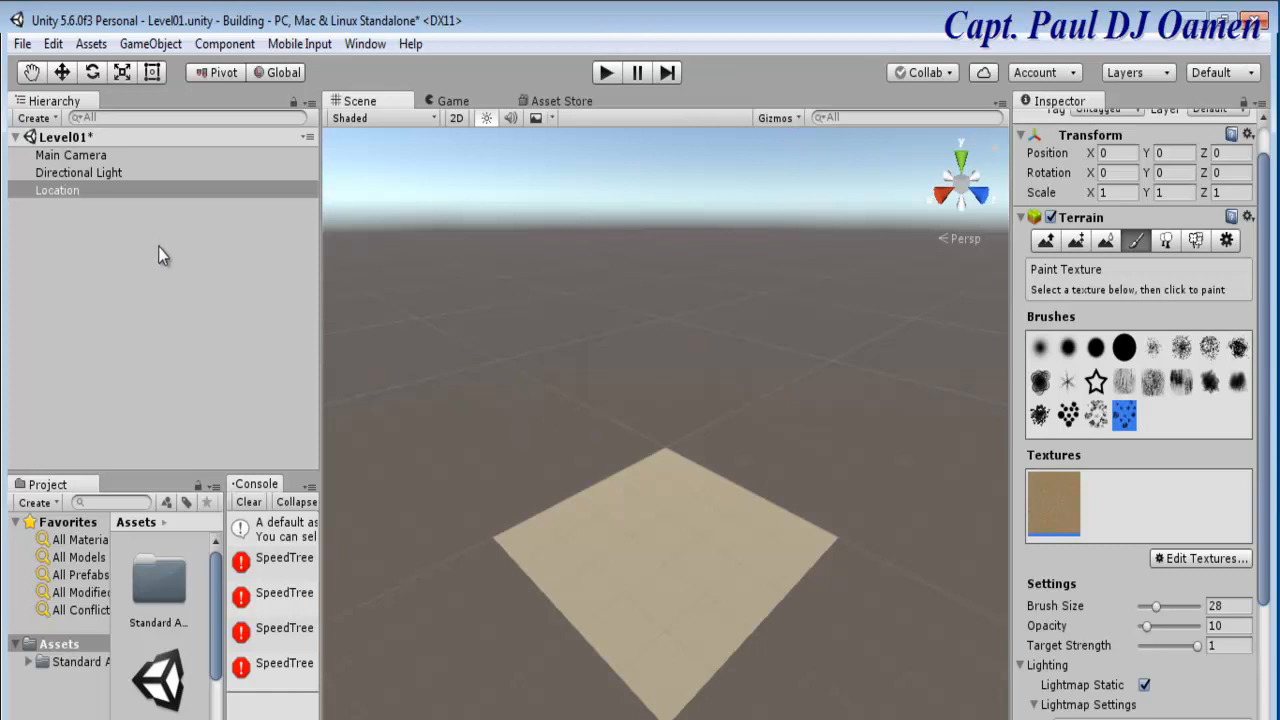
# Add a Cube 3D object to the Level01 scene.
pyautogui.click(36, 118)
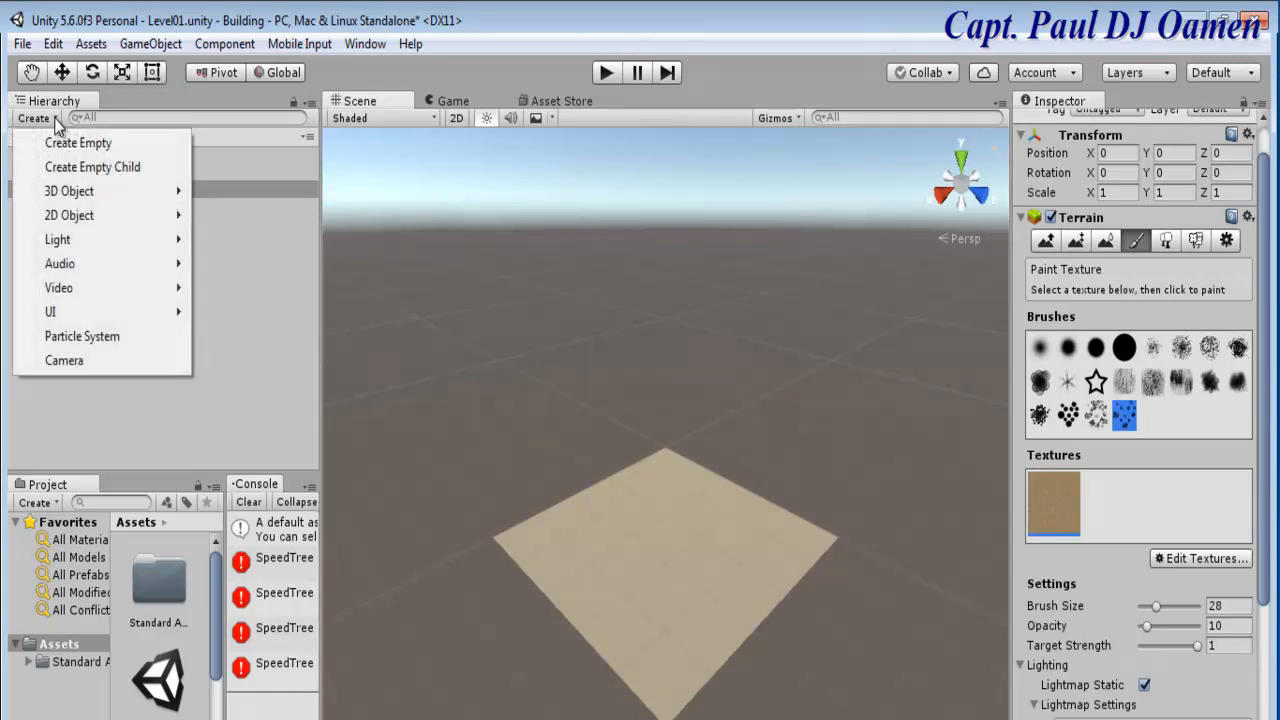
pyautogui.moveTo(74, 198)
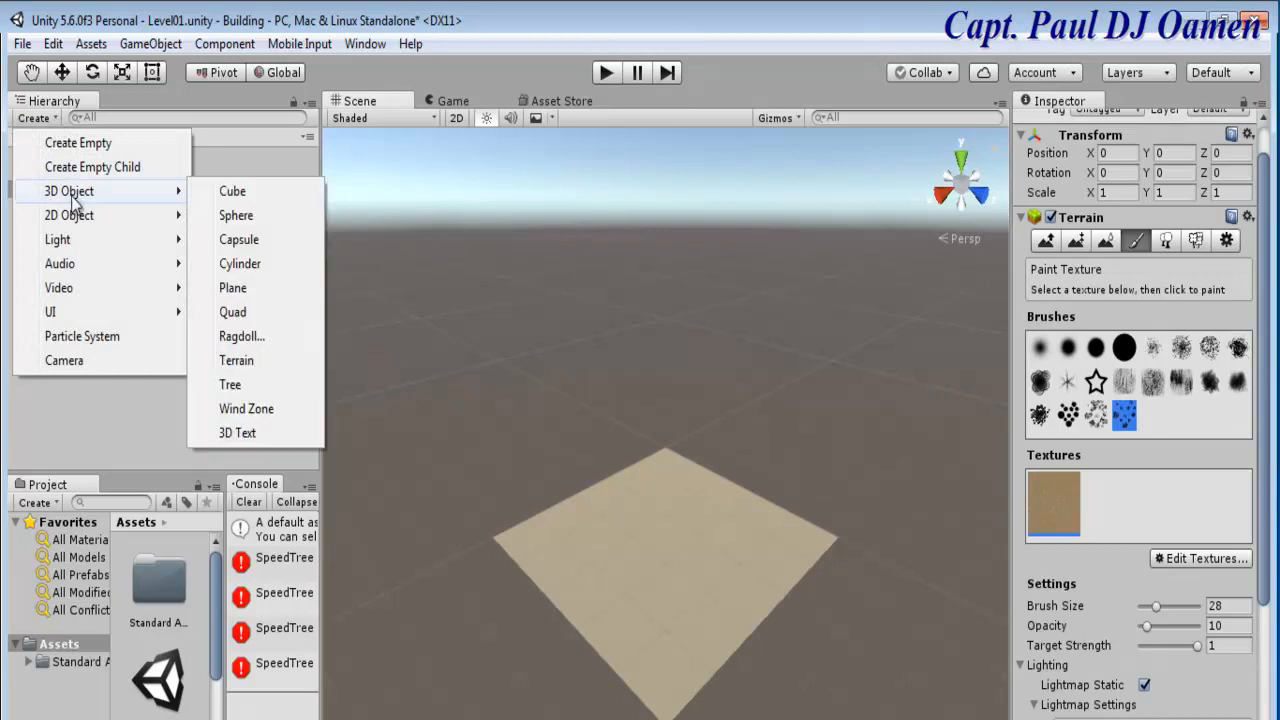
pyautogui.click(232, 194)
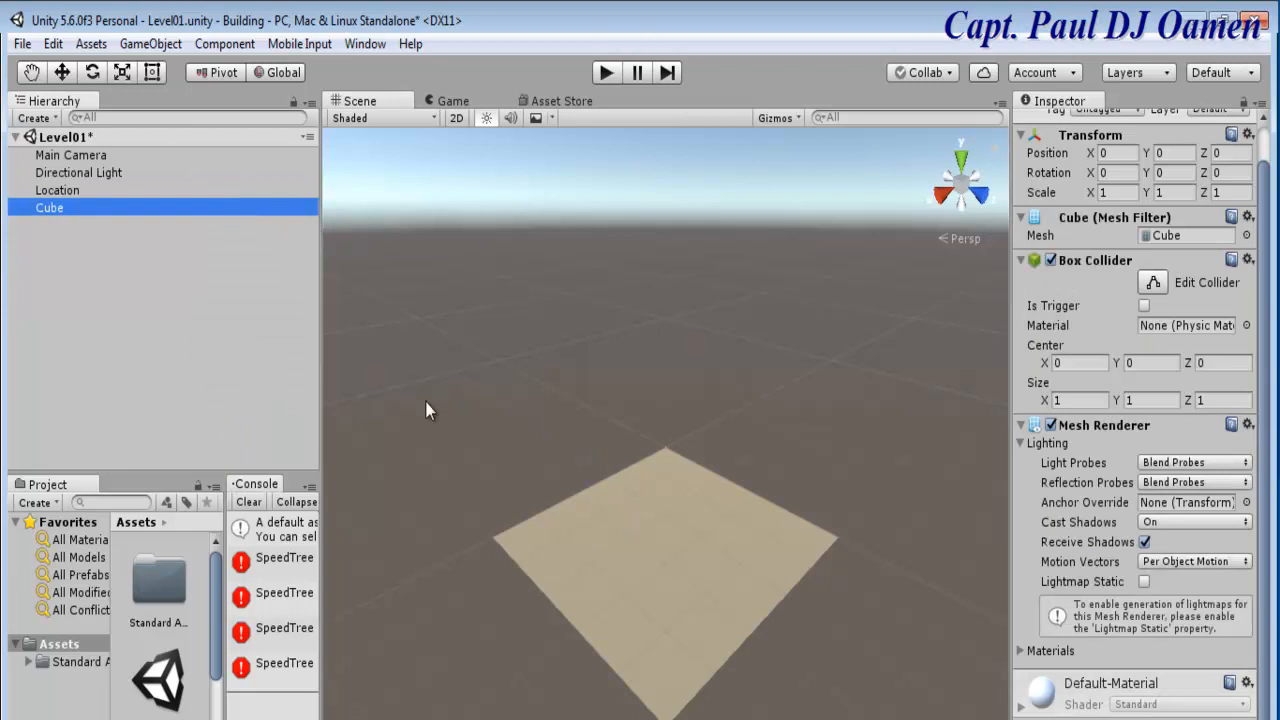
# Set the Cube's X scale to 400.
pyautogui.click(113, 208)
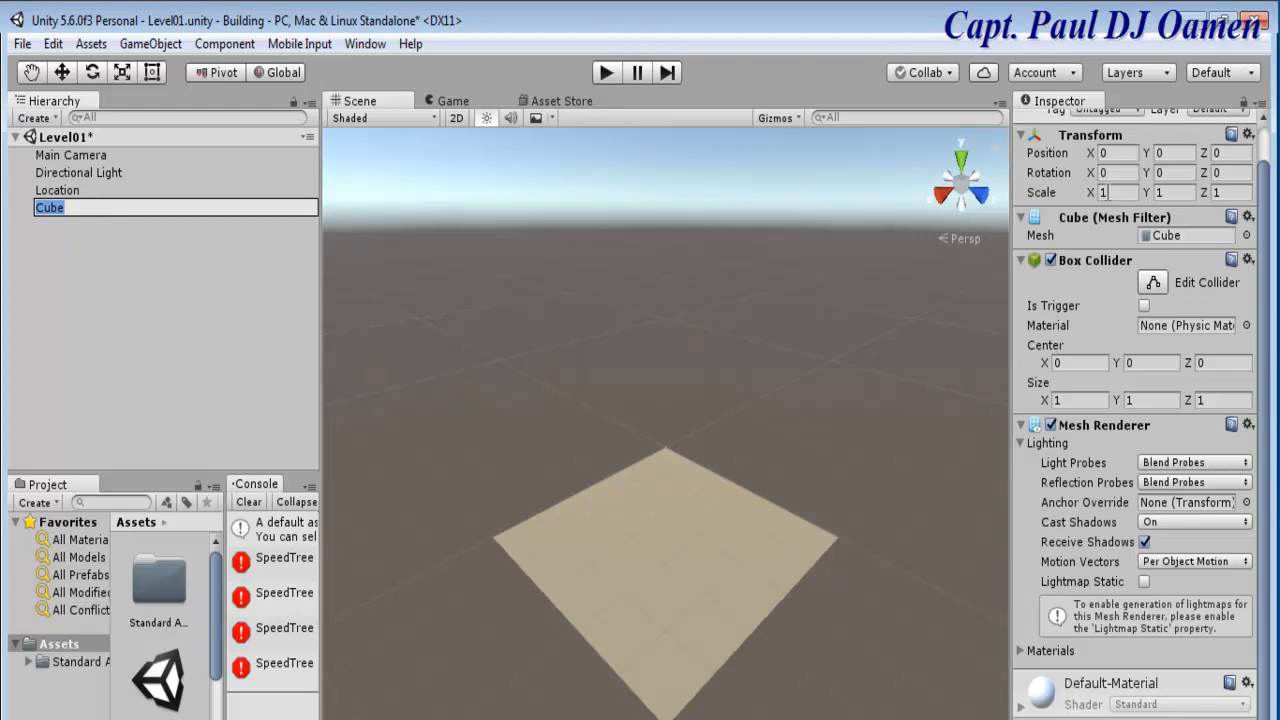
pyautogui.click(1112, 194)
pyautogui.doubleClick(1103, 193)
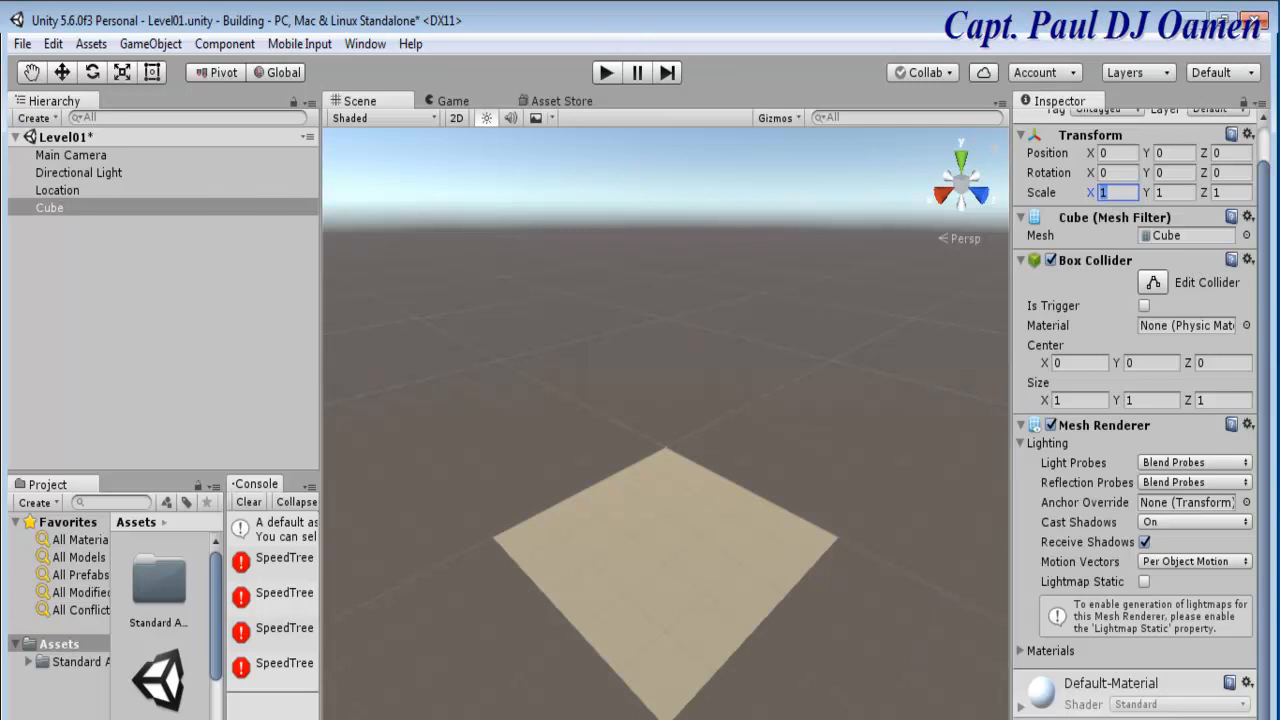
pyautogui.doubleClick(1118, 190)
pyautogui.write('400')
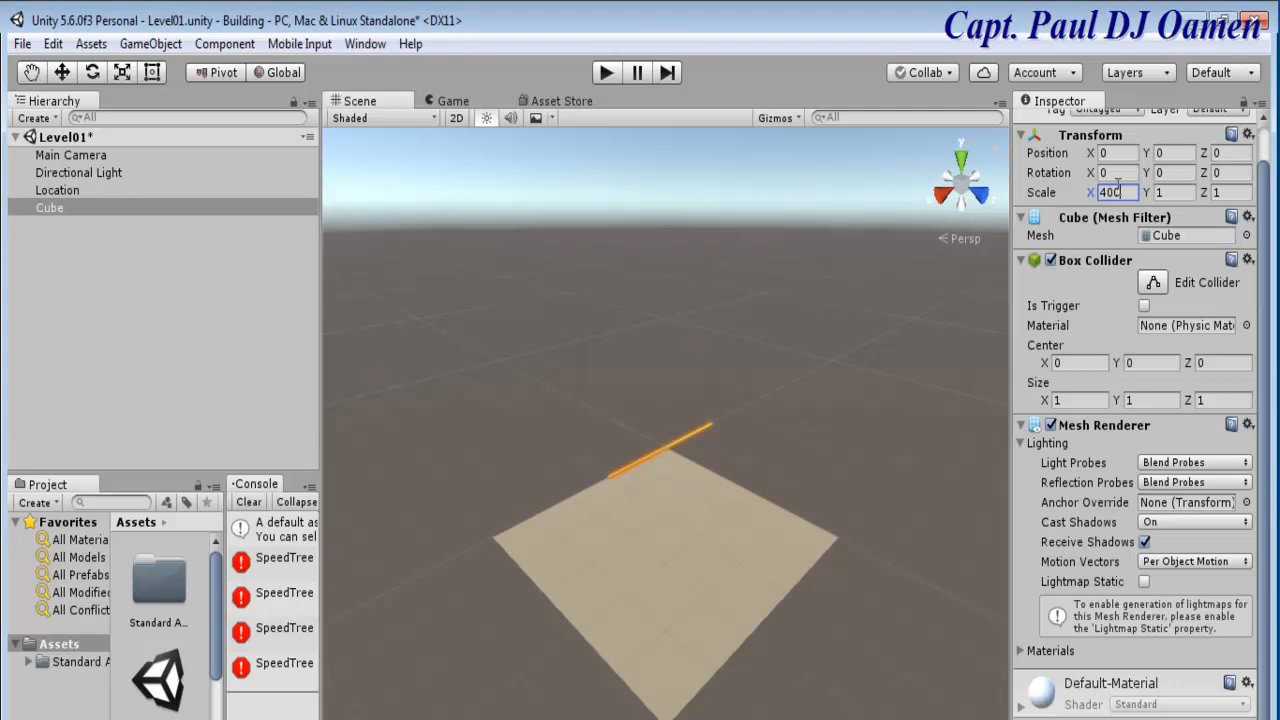
# Set the Cube's Z scale to 200.
pyautogui.press('Tab')
pyautogui.press('Tab')
pyautogui.write('200')
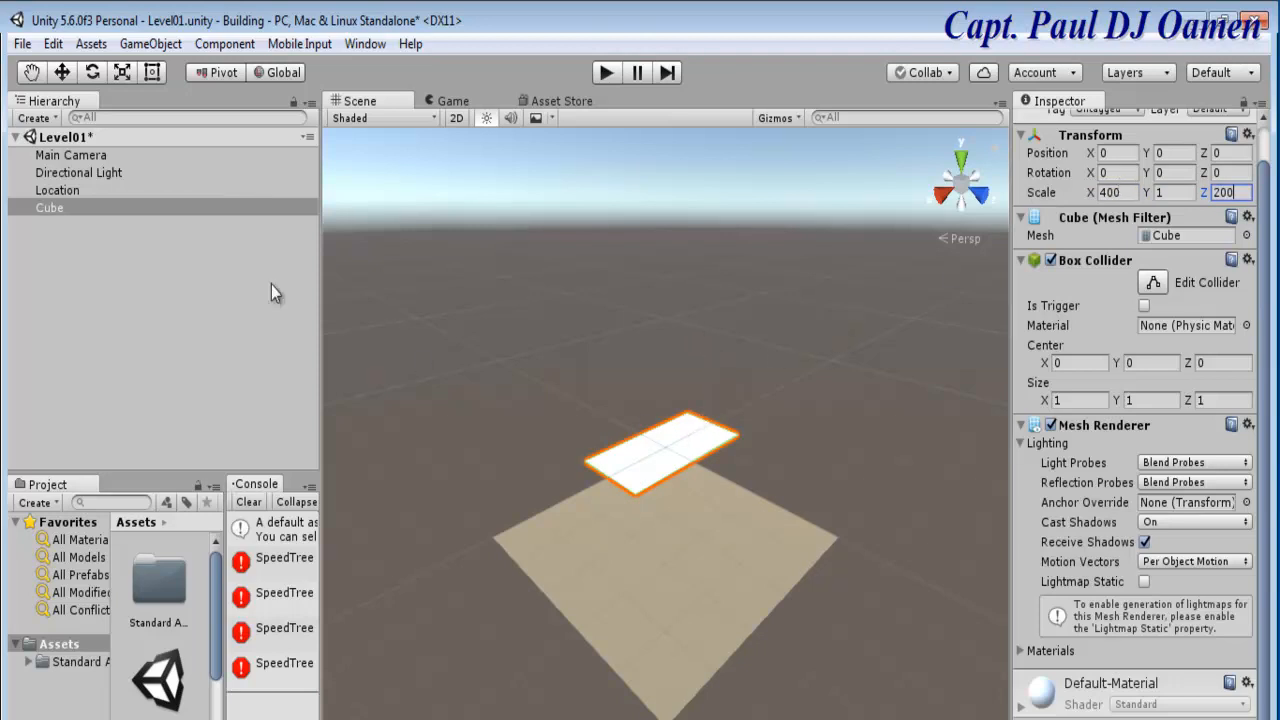
# Move the Cube onto the Location terrain, to about X 245 and Z 186.
pyautogui.click(62, 73)
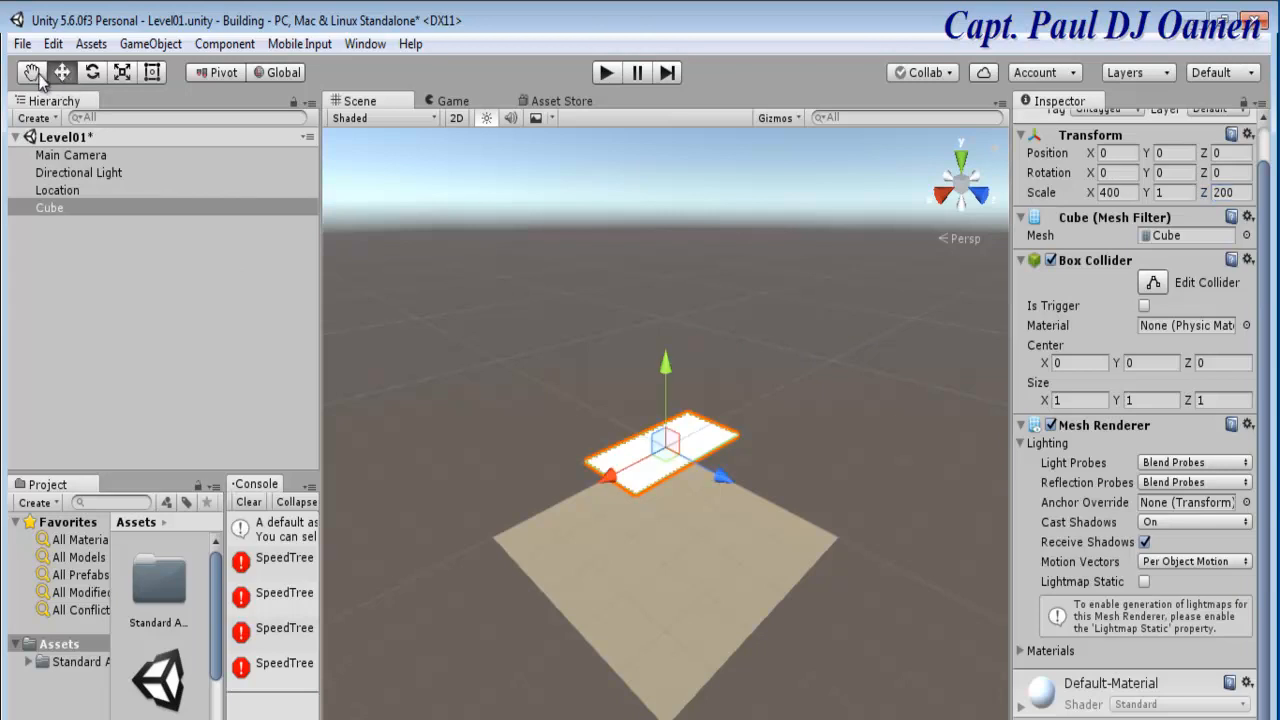
pyautogui.click(33, 73)
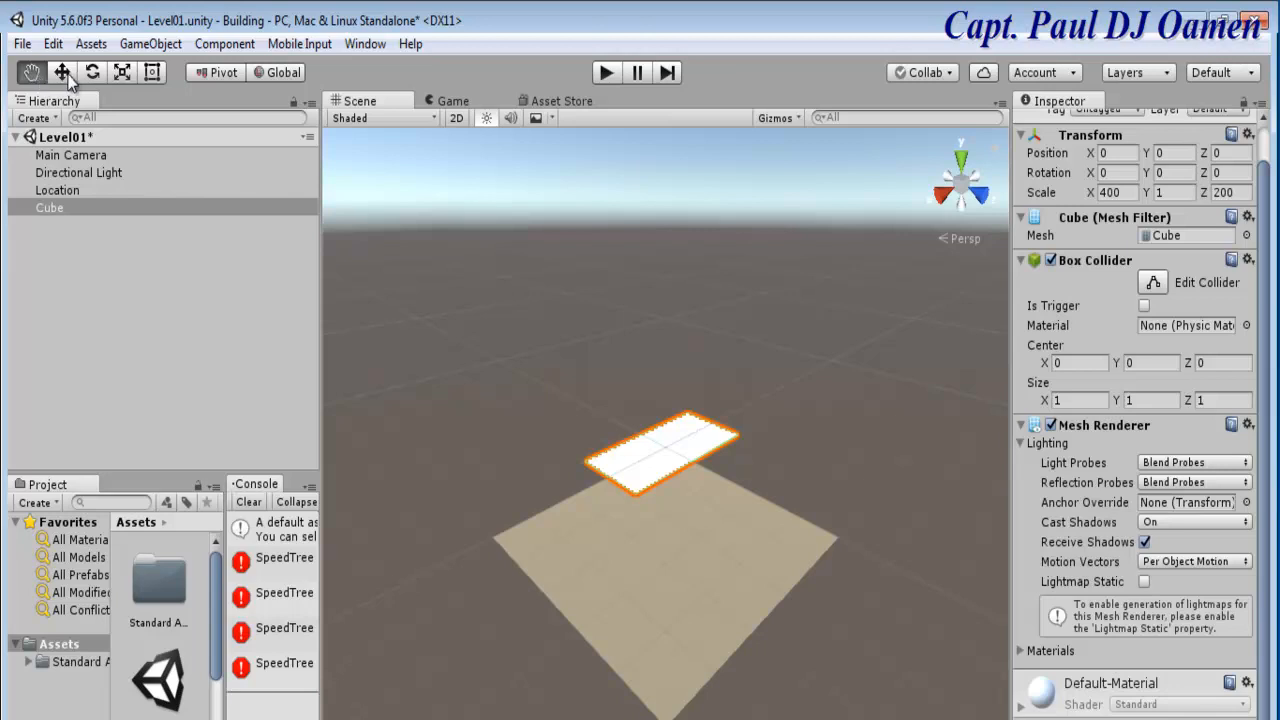
pyautogui.click(64, 74)
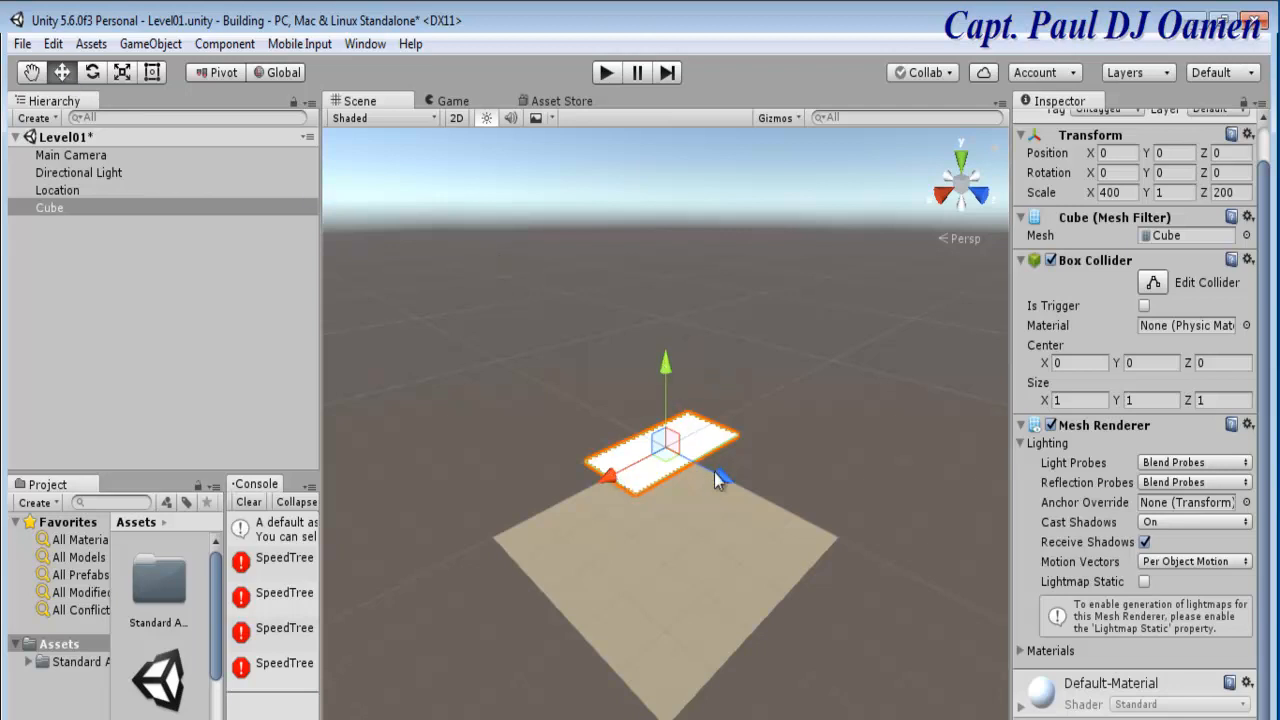
pyautogui.moveTo(717, 476); pyautogui.dragTo(609, 560)
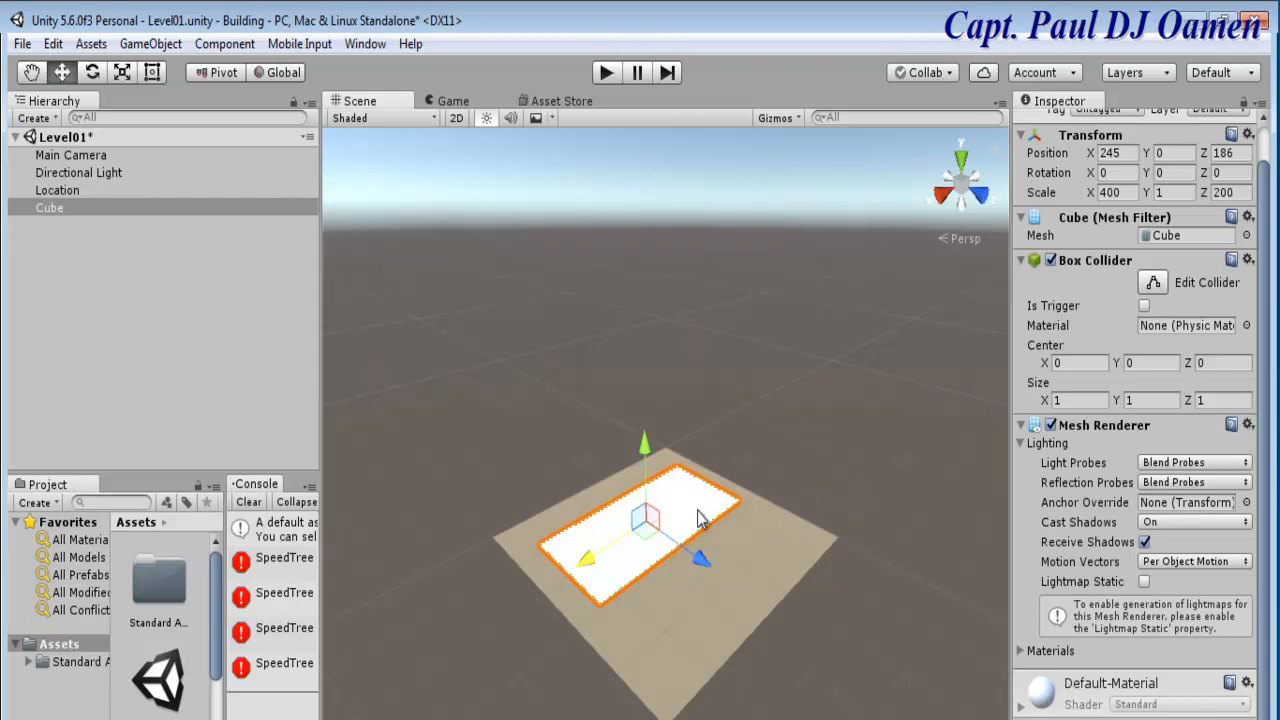
pyautogui.click(798, 452)
pyautogui.click(711, 514)
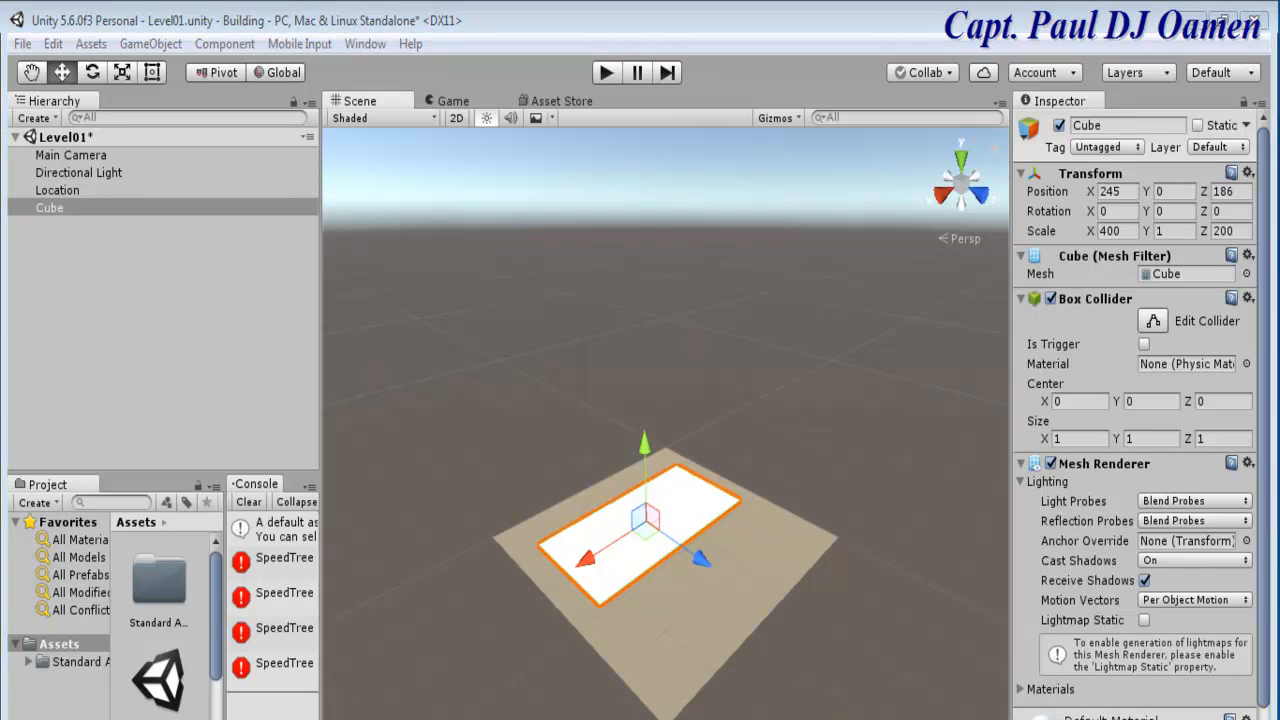
# Import the images brick_1 to brick_4, Grass1 and Grass4 from the Unity_HotKeys_Win folder into the project's Assets.
pyautogui.hotkey('alt', 'Tab')
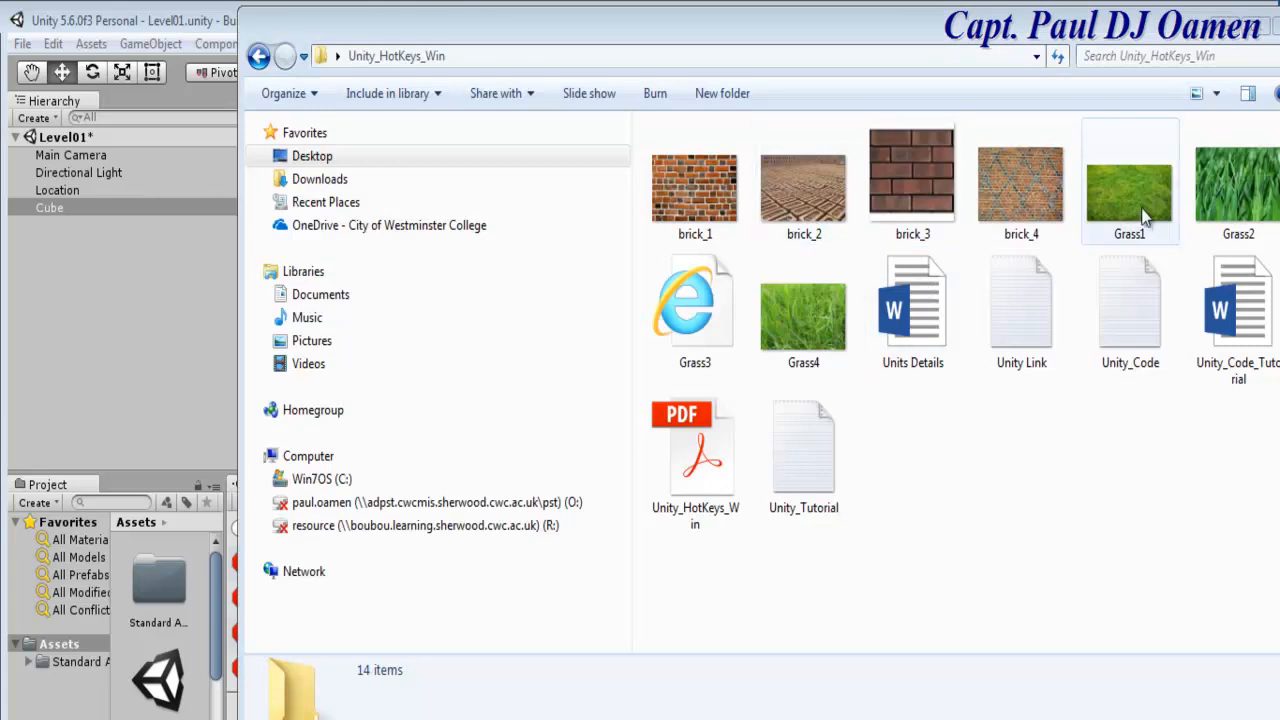
pyautogui.click(729, 180)
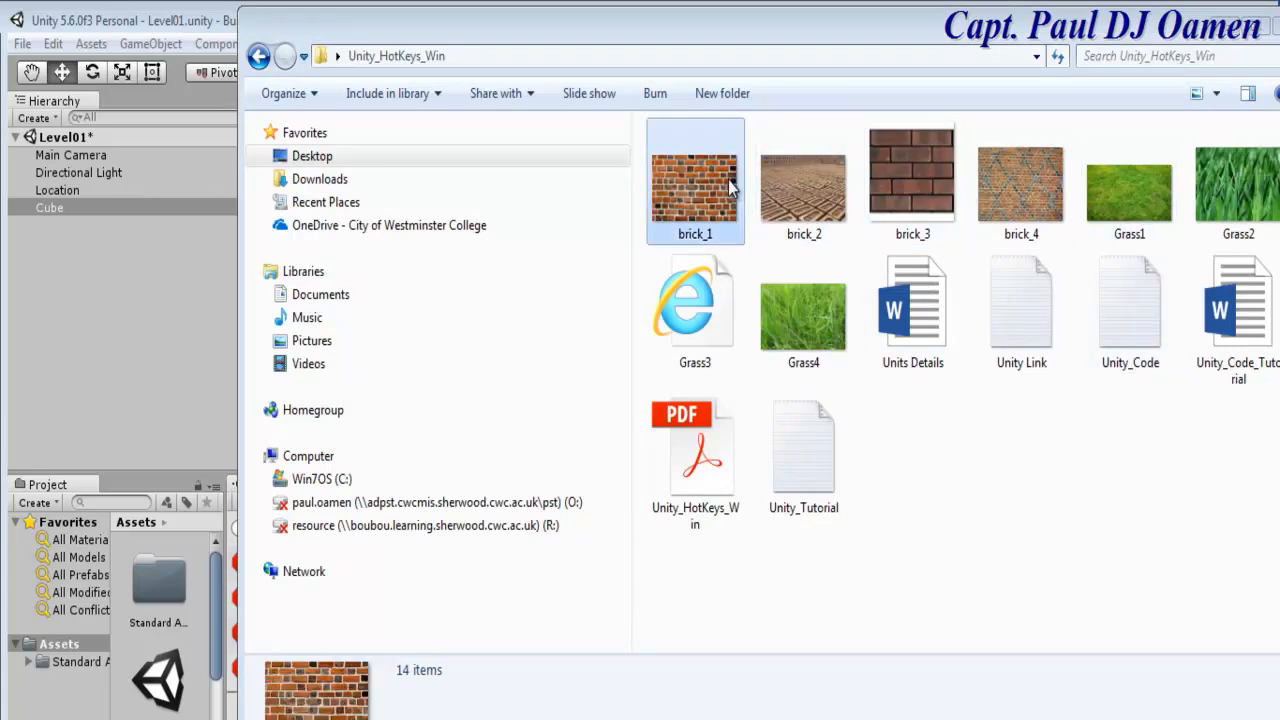
pyautogui.keyDown('ctrl'); pyautogui.click(810, 173); pyautogui.keyUp('ctrl')
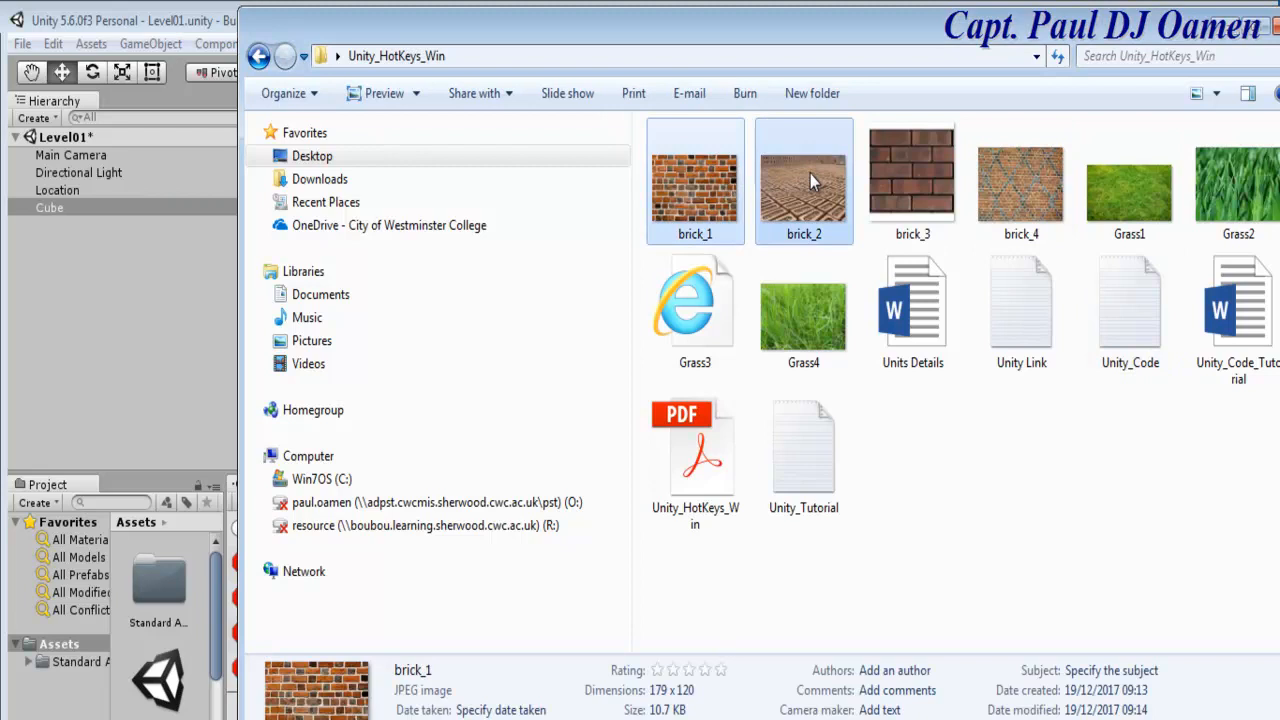
pyautogui.keyDown('ctrl'); pyautogui.click(921, 165); pyautogui.keyUp('ctrl')
pyautogui.keyDown('ctrl'); pyautogui.click(1027, 185); pyautogui.keyUp('ctrl')
pyautogui.keyDown('ctrl'); pyautogui.click(1131, 203); pyautogui.keyUp('ctrl')
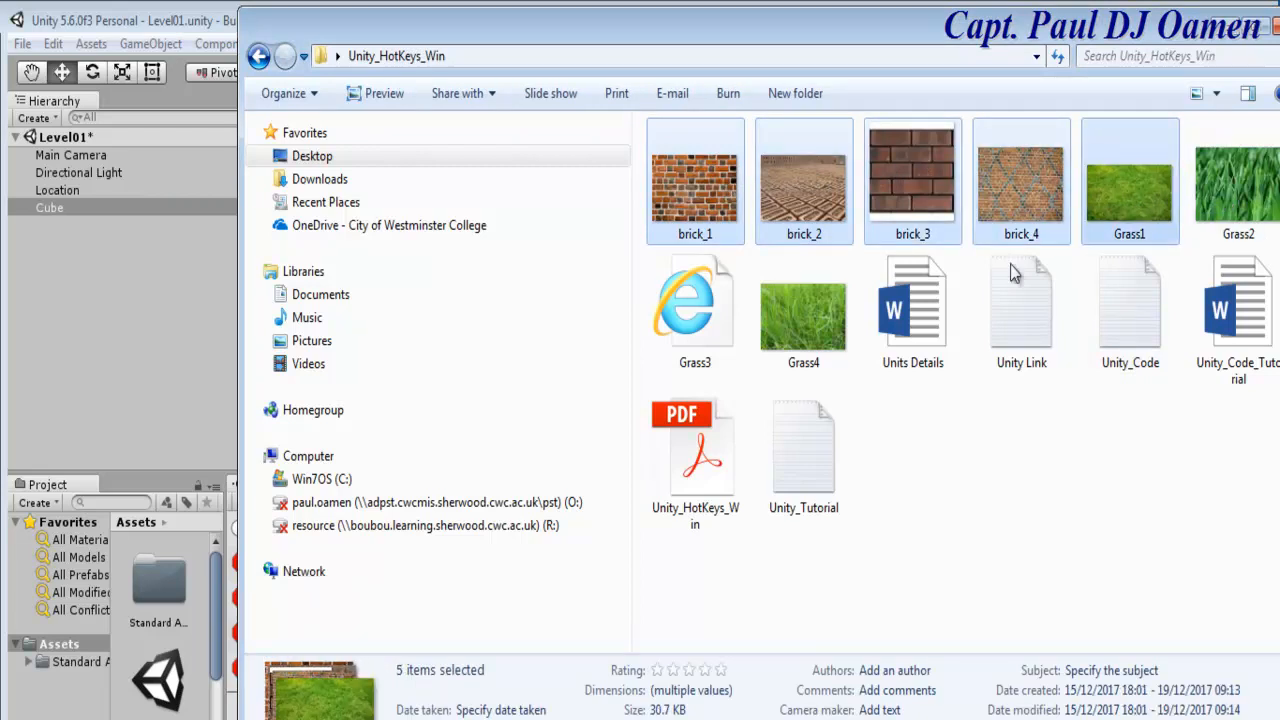
pyautogui.keyDown('ctrl'); pyautogui.click(803, 315); pyautogui.keyUp('ctrl')
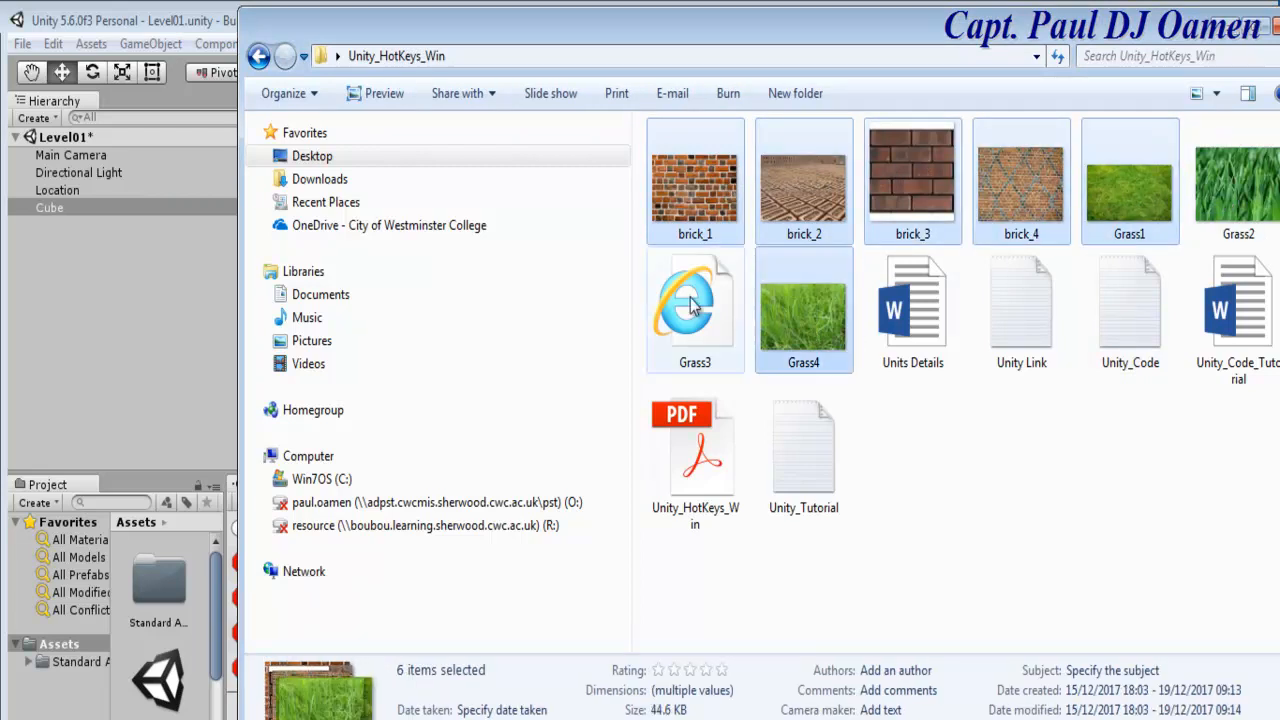
pyautogui.moveTo(690, 168); pyautogui.dragTo(129, 651)
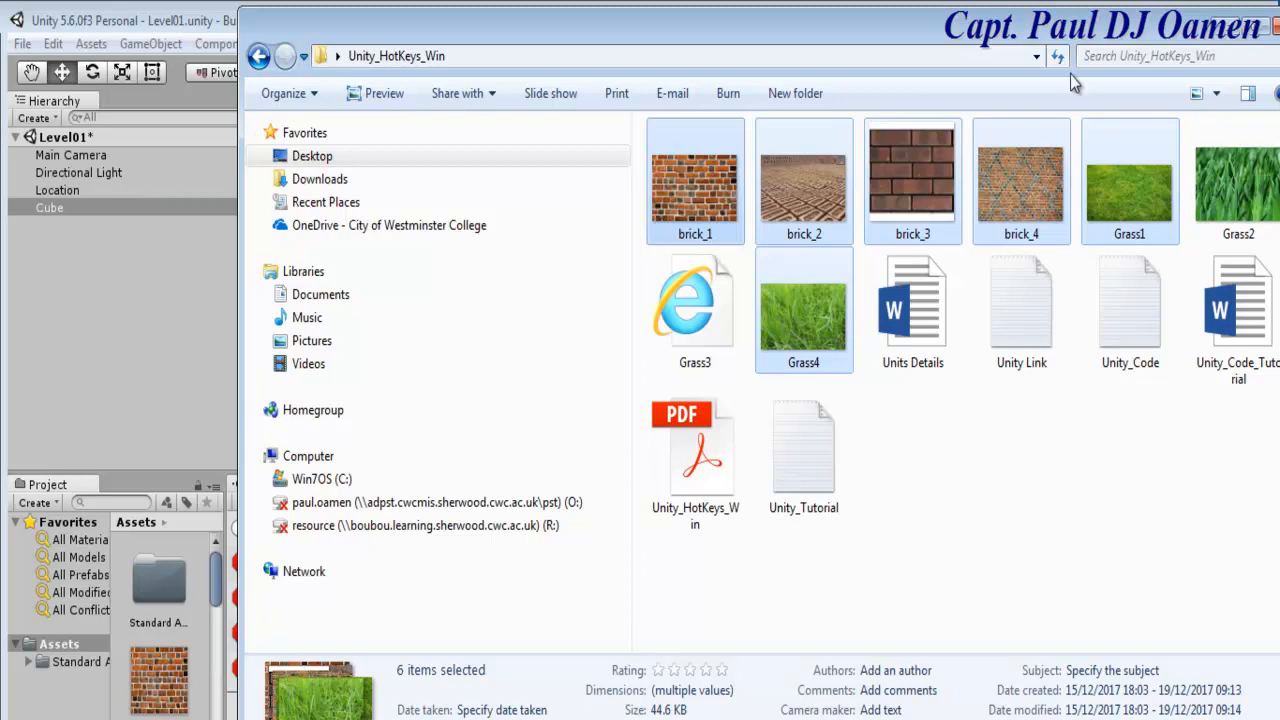
pyautogui.click(1219, 33)
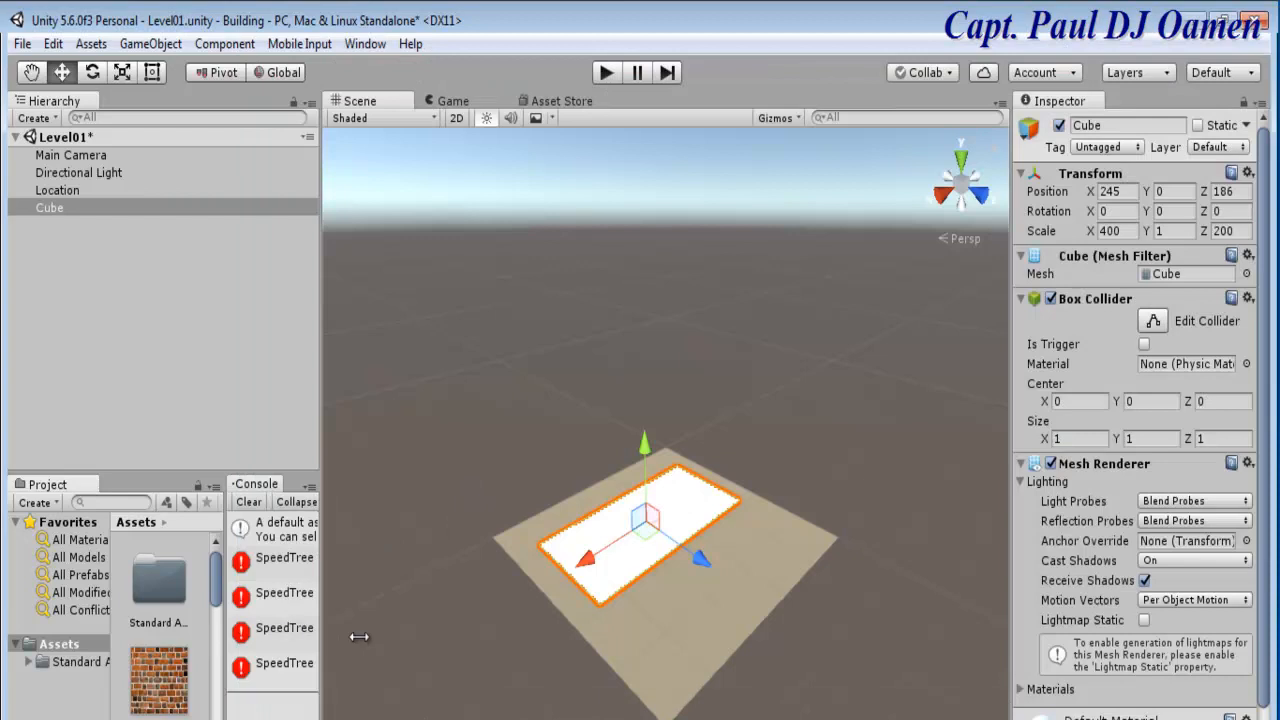
# Try the Grass4 texture on the Cube and replace it with Grass1.
pyautogui.moveTo(321, 634); pyautogui.dragTo(629, 641)
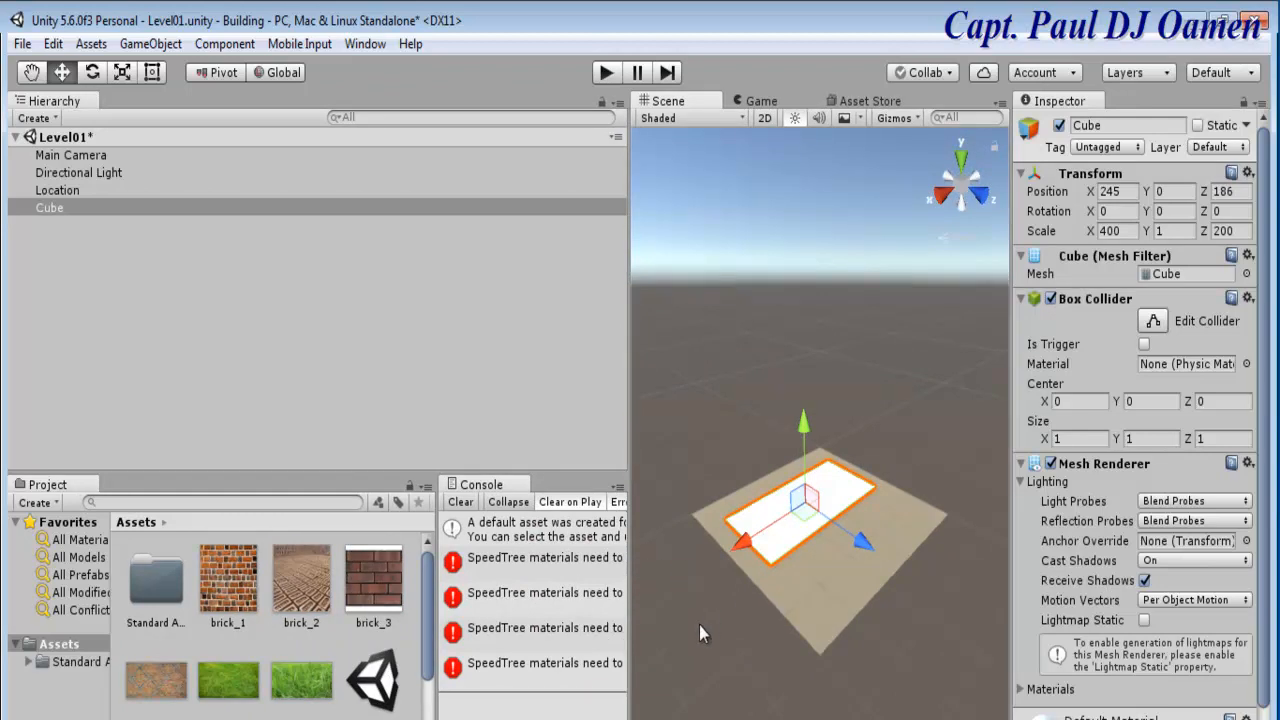
pyautogui.click(657, 538)
pyautogui.click(781, 530)
pyautogui.click(313, 685)
pyautogui.moveTo(313, 685); pyautogui.dragTo(780, 548)
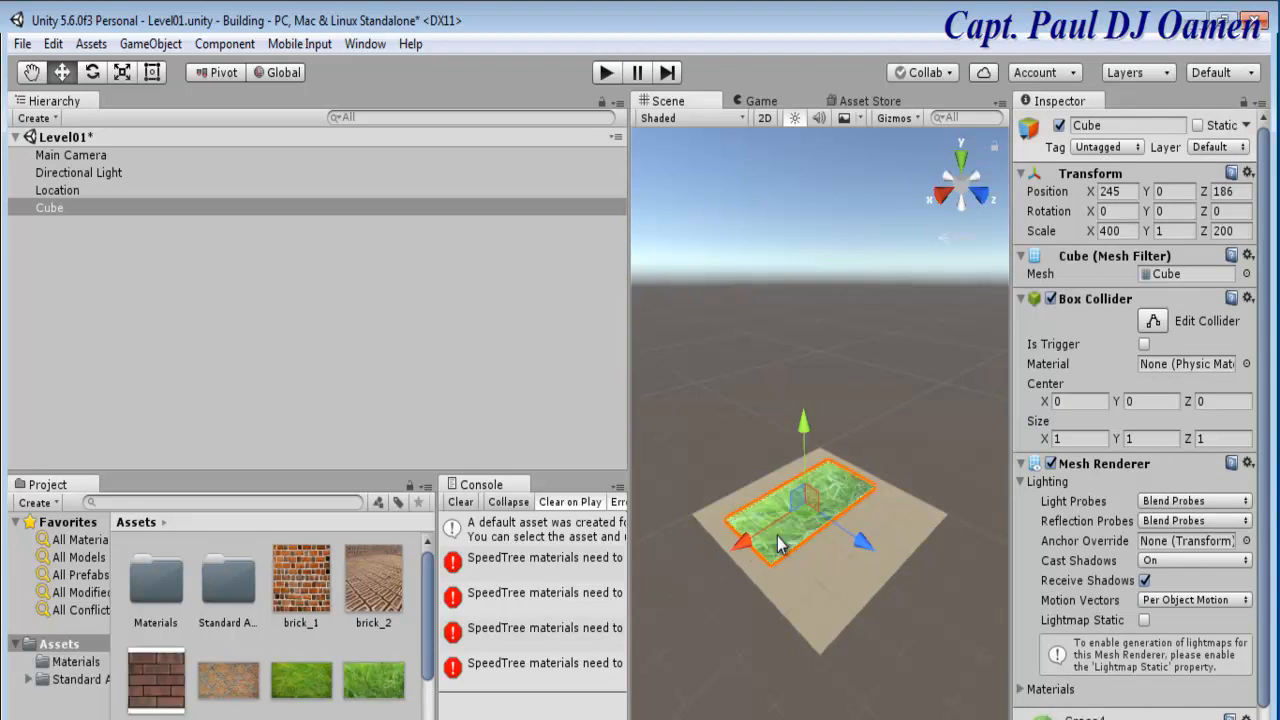
pyautogui.moveTo(303, 686); pyautogui.dragTo(788, 546)
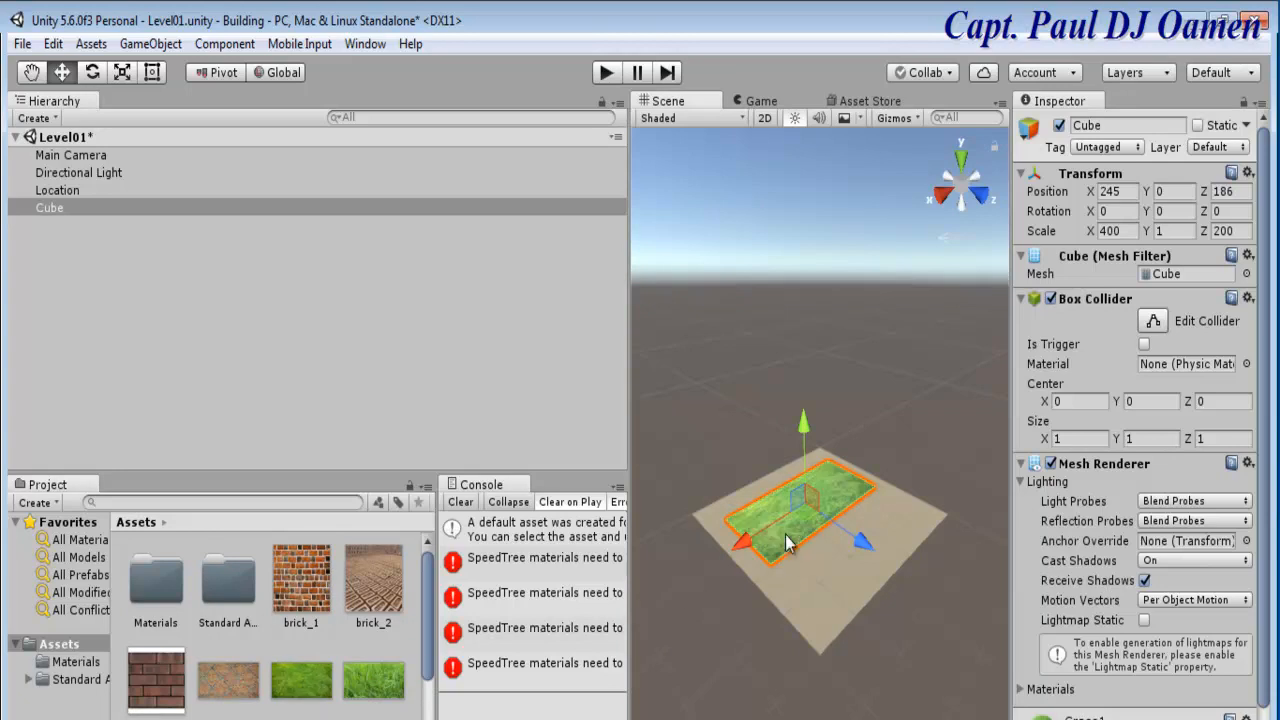
pyautogui.click(724, 646)
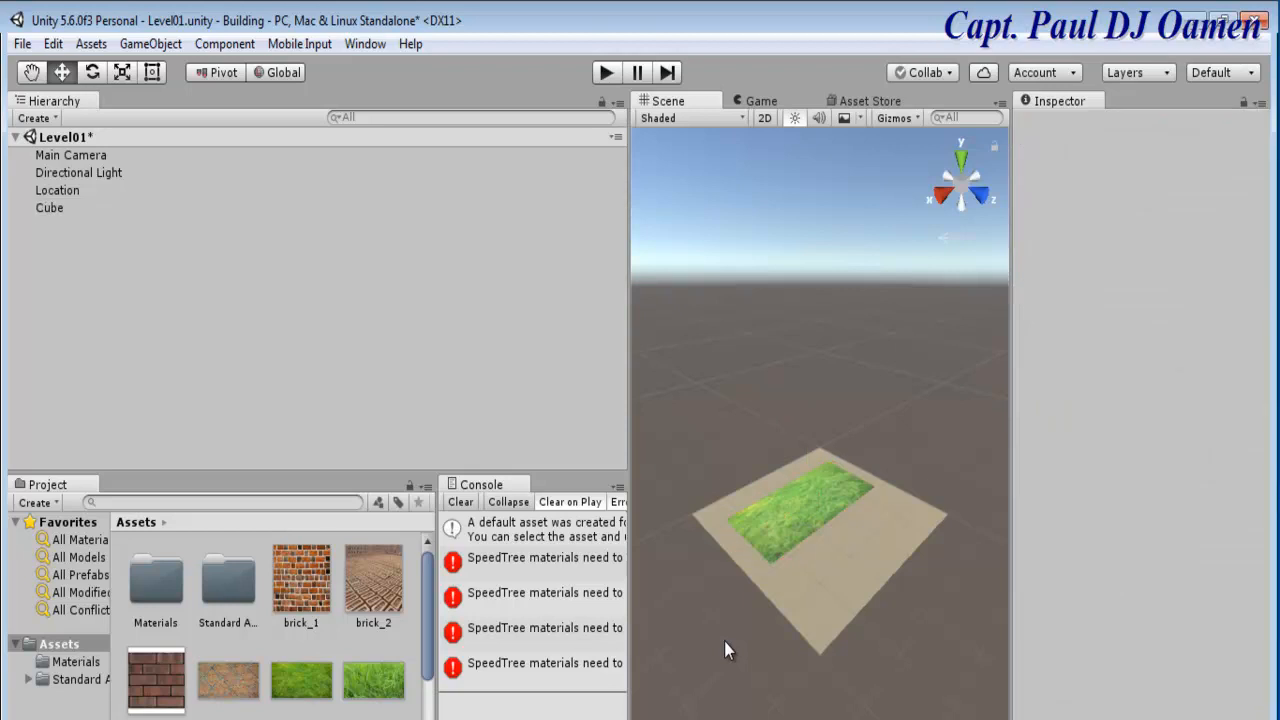
# Raise small bumps on the Location terrain beside the grass Cube with the Raise / Lower Terrain tool at brush size 33.
pyautogui.click(853, 564)
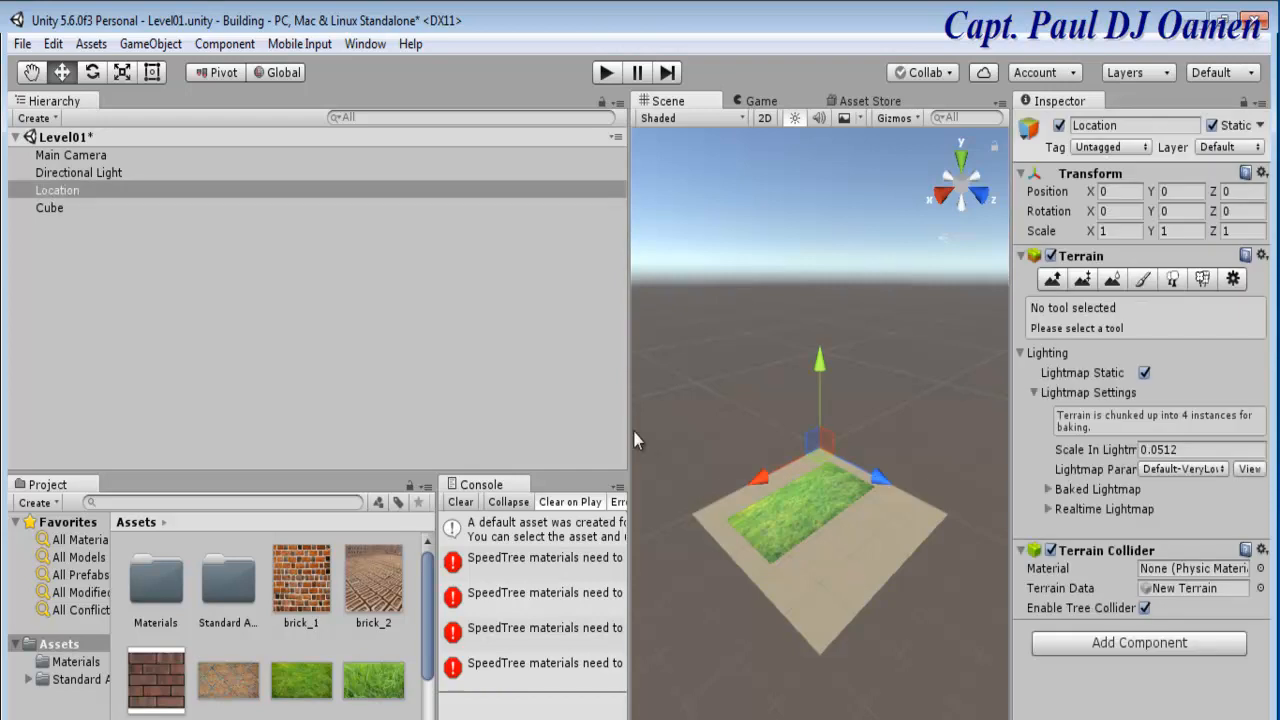
pyautogui.moveTo(629, 443); pyautogui.dragTo(233, 430)
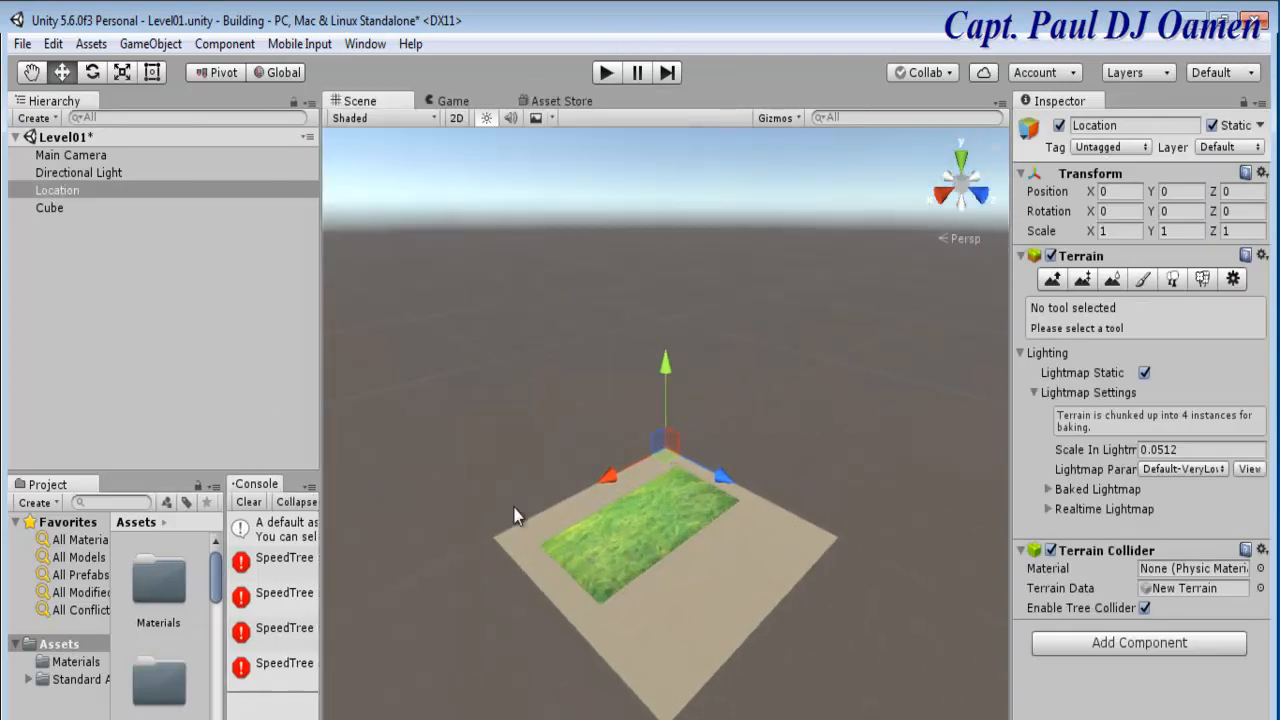
pyautogui.scroll(5, 804, 505)
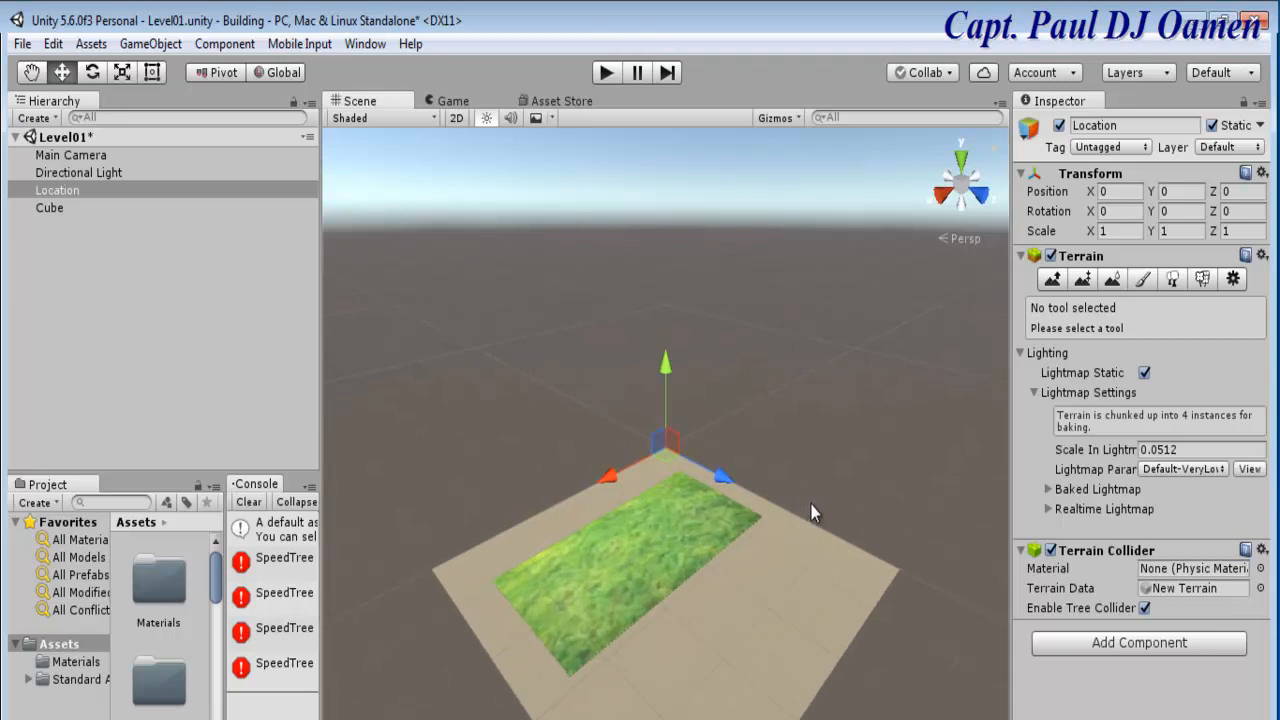
pyautogui.scroll(3, 810, 512)
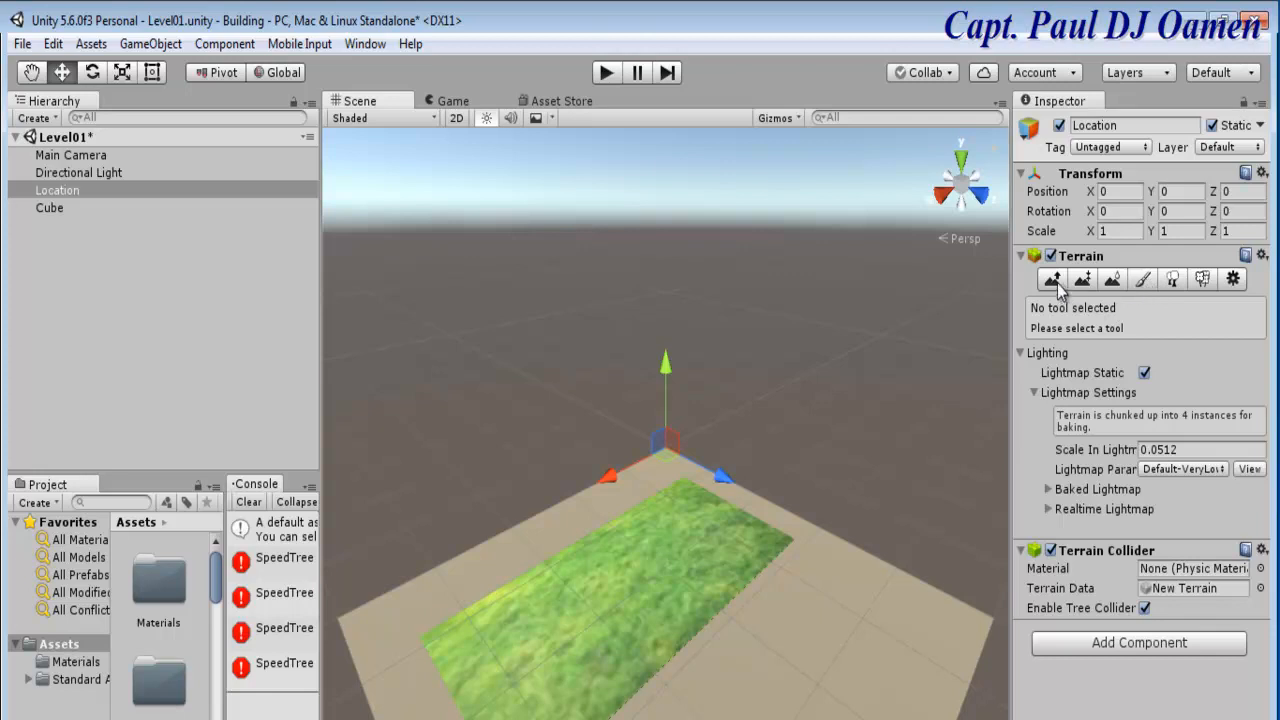
pyautogui.click(1142, 284)
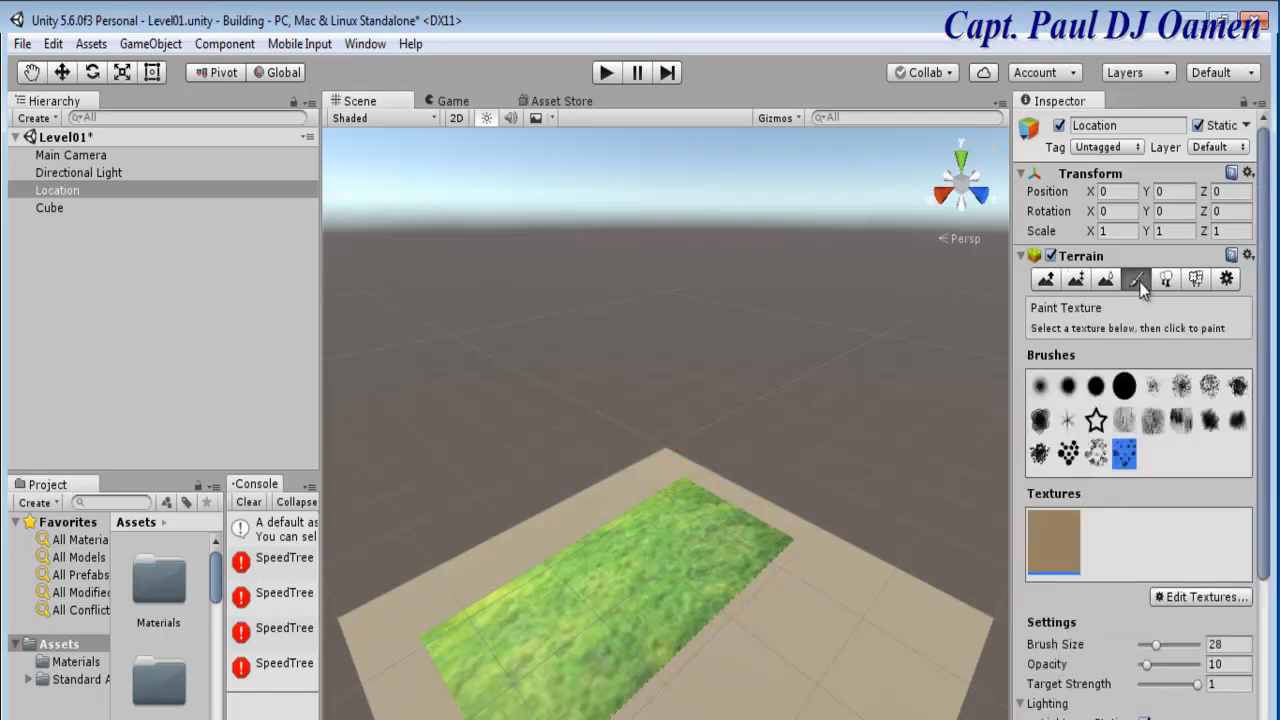
pyautogui.click(1047, 280)
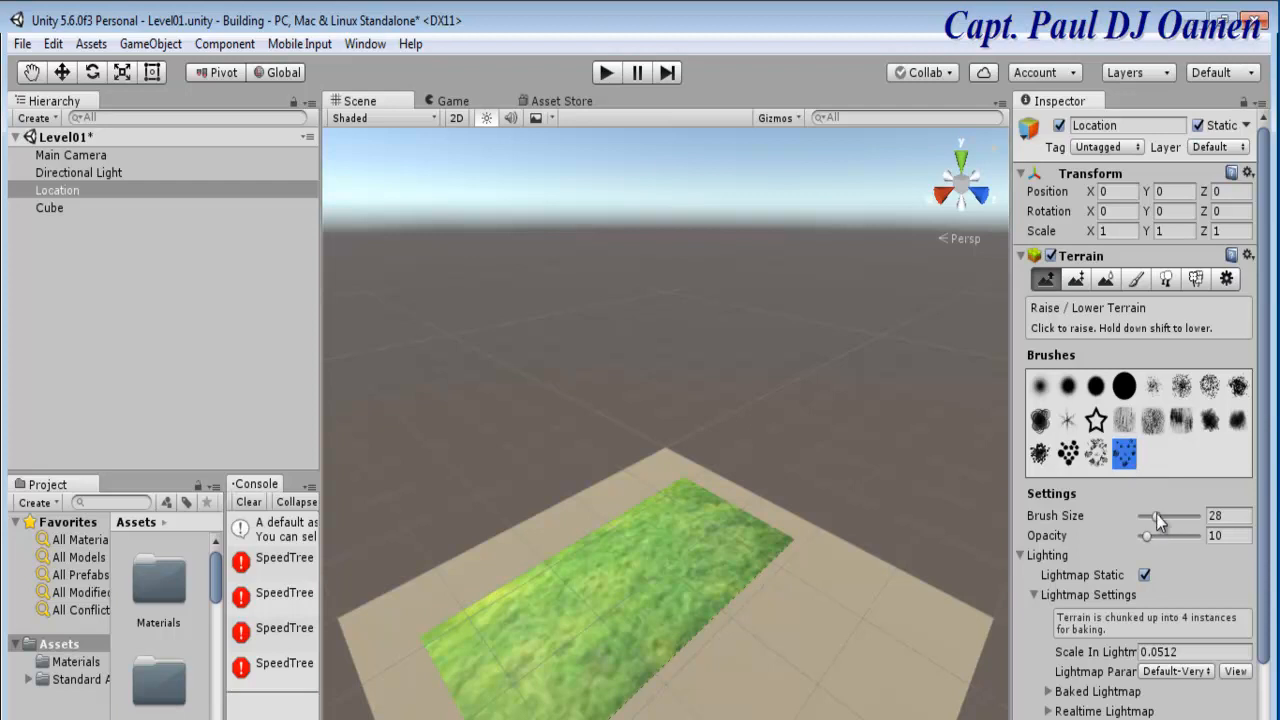
pyautogui.moveTo(1157, 517)
pyautogui.mouseDown()
pyautogui.moveTo(1190, 527)
pyautogui.moveTo(1162, 530)
pyautogui.mouseUp()
pyautogui.click(877, 626)
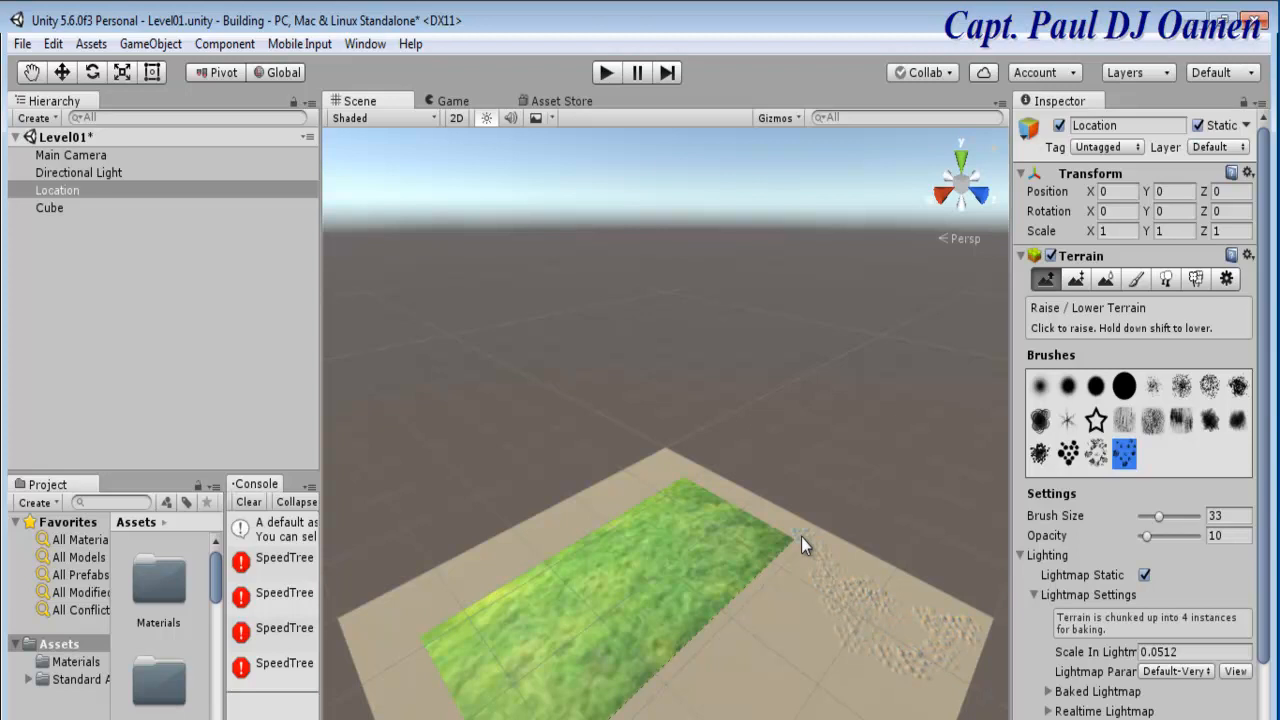
pyautogui.hotkey('ctrl', 'z')
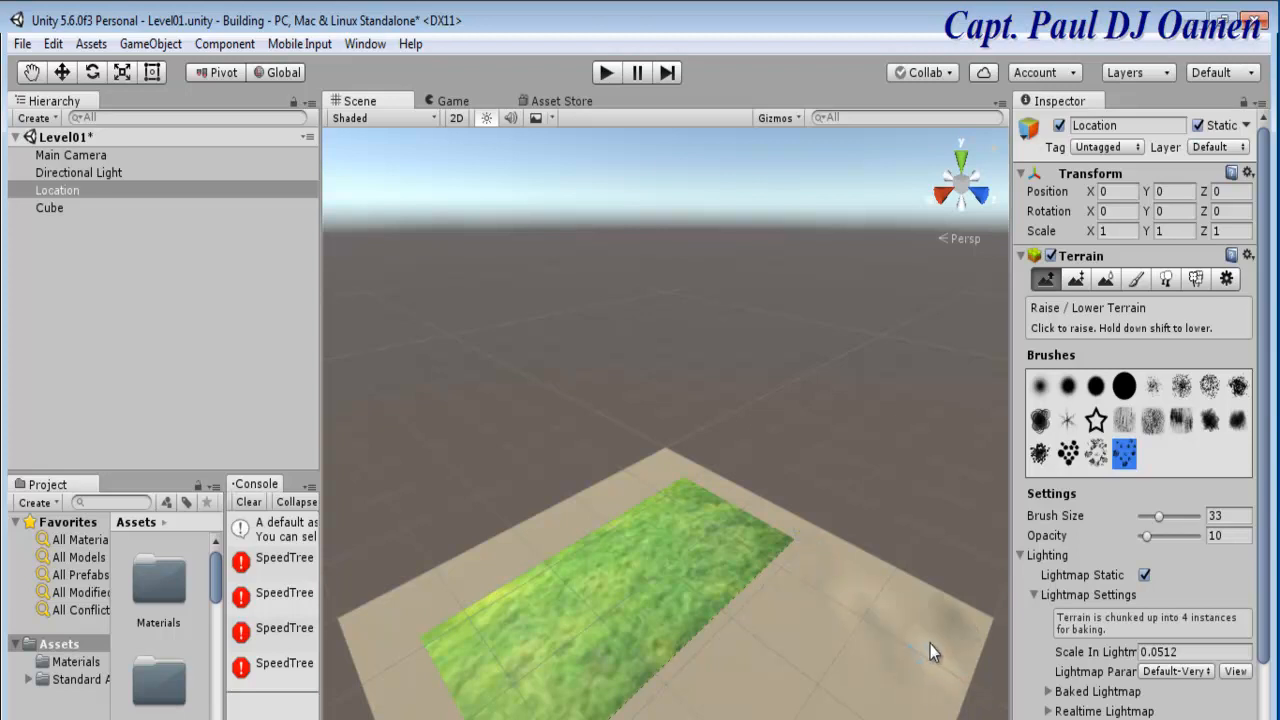
pyautogui.moveTo(967, 665)
pyautogui.mouseDown()
pyautogui.moveTo(955, 690)
pyautogui.moveTo(900, 708)
pyautogui.moveTo(799, 641)
pyautogui.mouseUp()
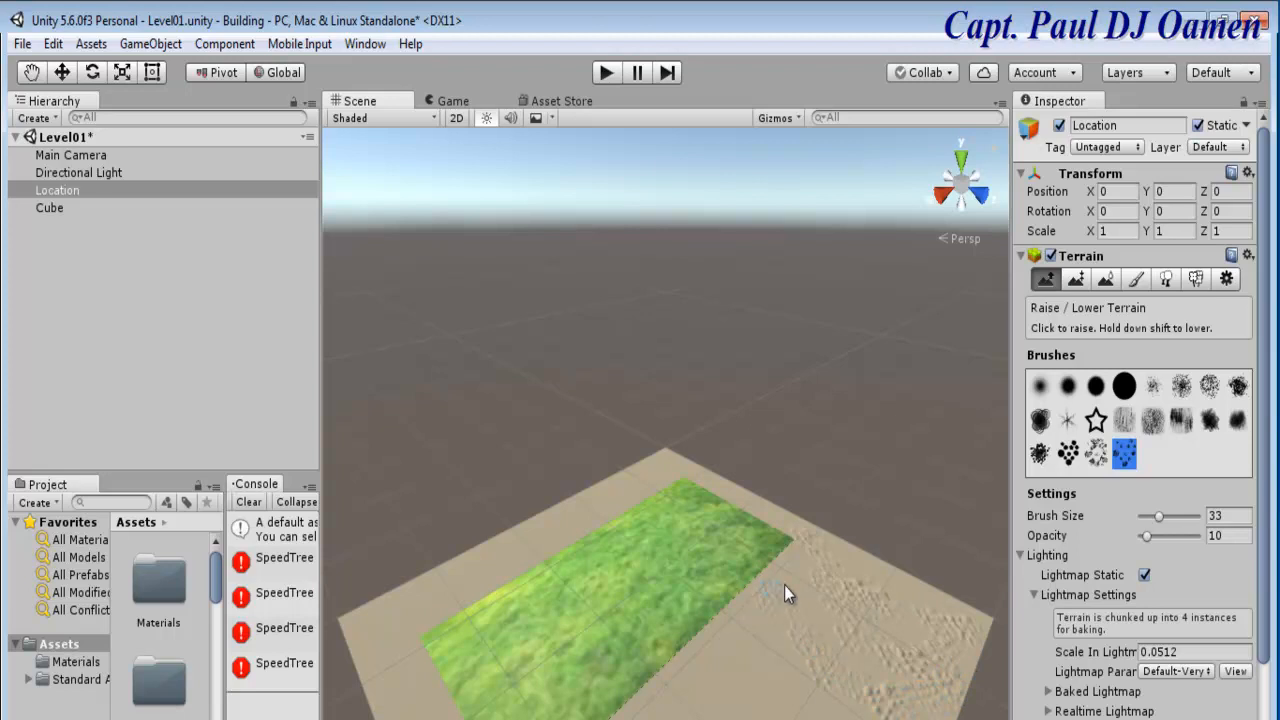
pyautogui.moveTo(771, 661)
pyautogui.mouseDown()
pyautogui.moveTo(840, 712)
pyautogui.moveTo(941, 714)
pyautogui.moveTo(793, 627)
pyautogui.mouseUp()
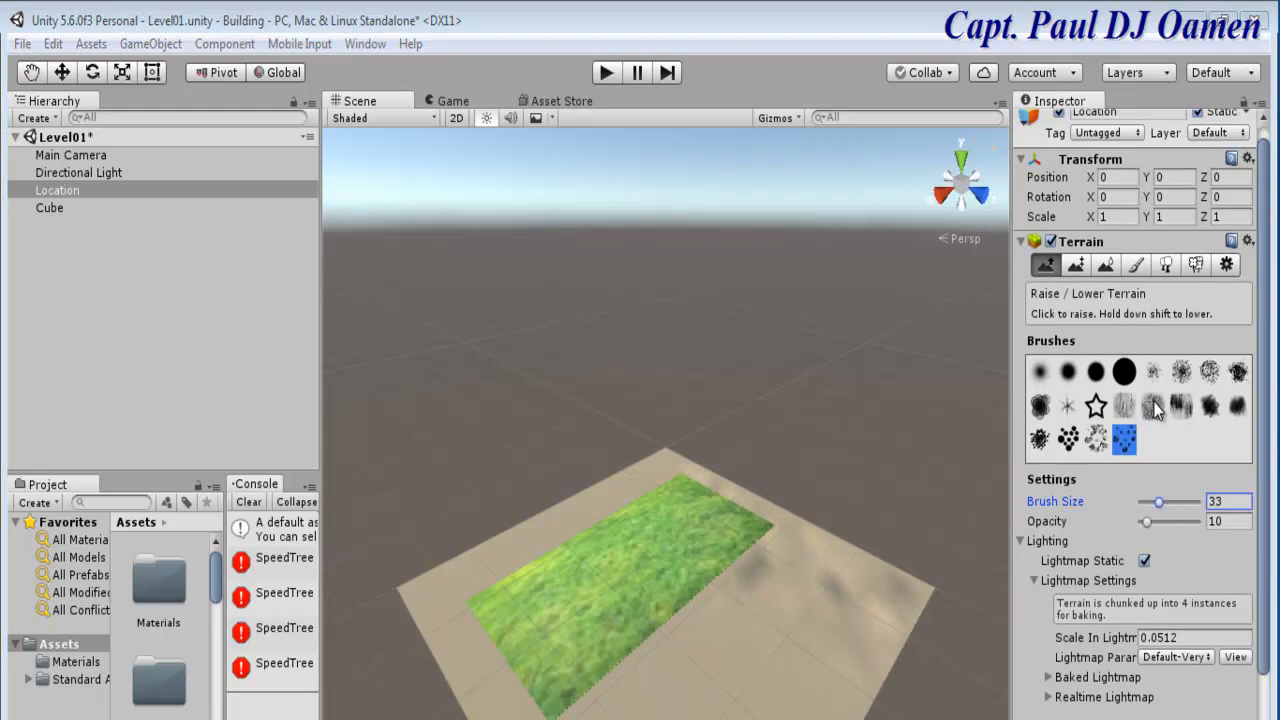
# Raise more rough ground around the Cube with different brush shapes, increasing the brush size to 68 and the opacity to 33.
pyautogui.click(1155, 405)
pyautogui.click(889, 627)
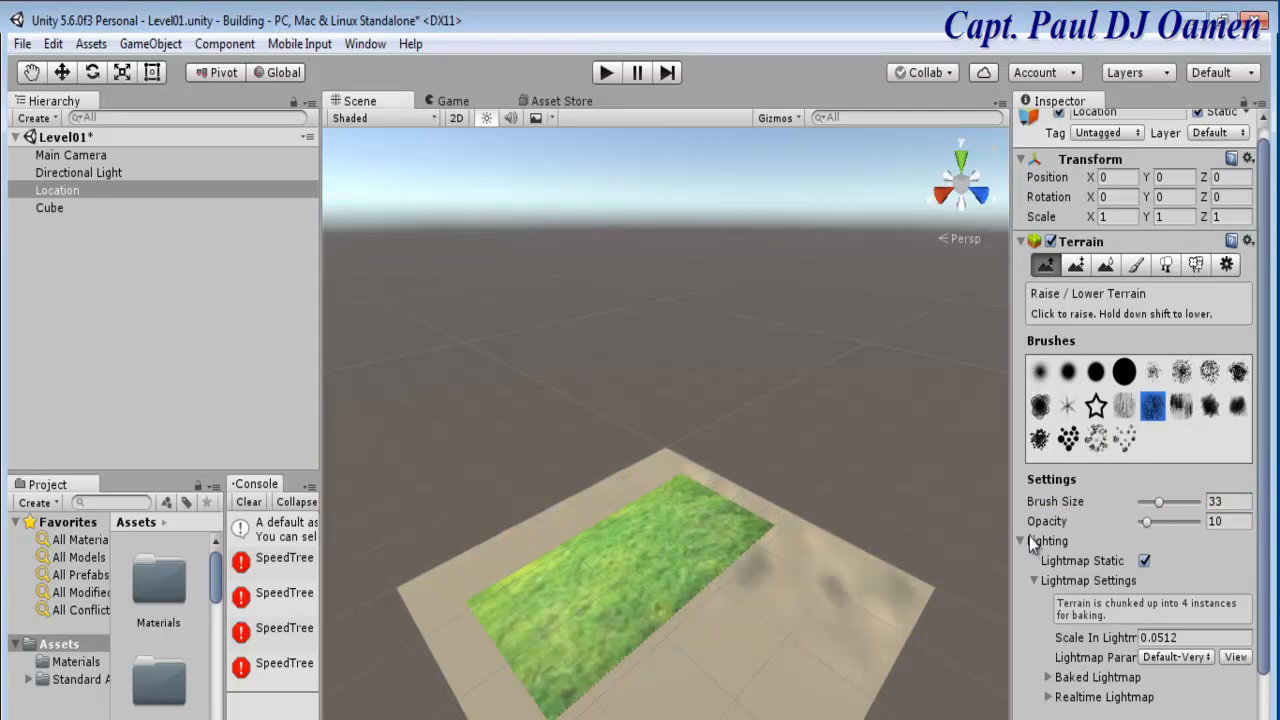
pyautogui.moveTo(1157, 503); pyautogui.dragTo(1171, 502)
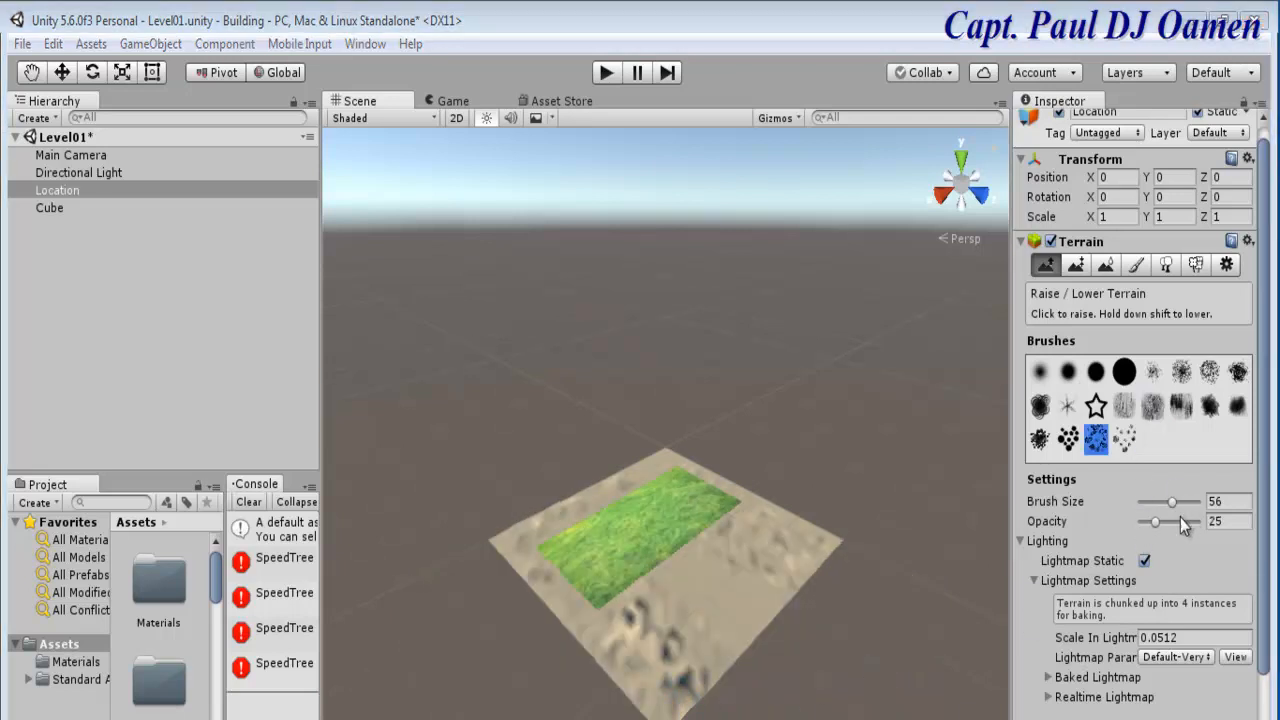
pyautogui.moveTo(1156, 524); pyautogui.dragTo(1181, 503)
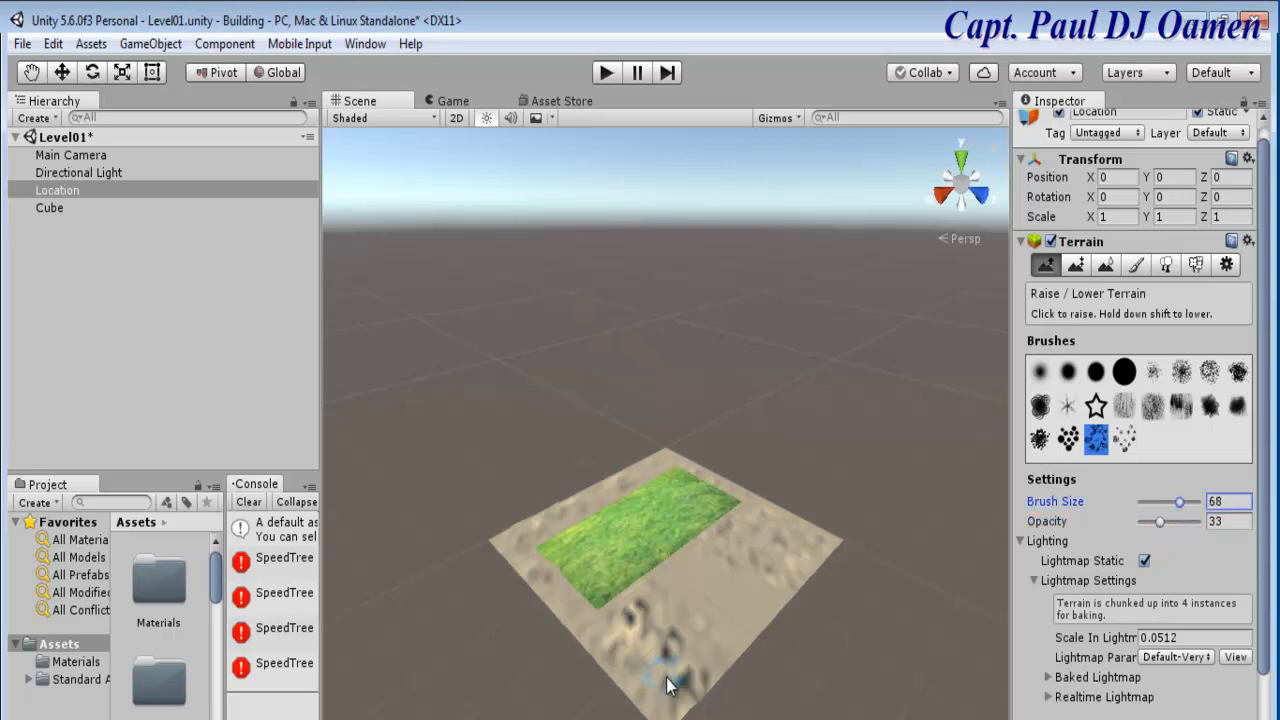
pyautogui.moveTo(630, 680)
pyautogui.mouseDown()
pyautogui.moveTo(551, 606)
pyautogui.moveTo(517, 550)
pyautogui.mouseUp()
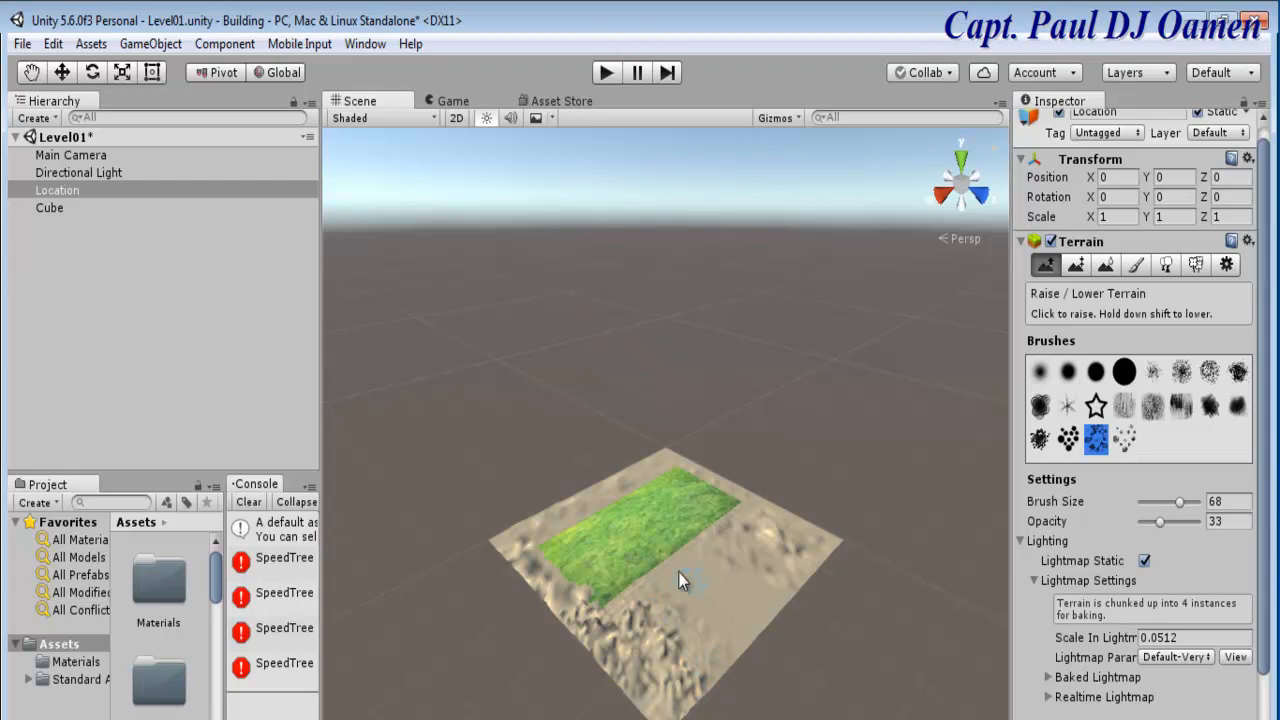
# Add a second Cube to the scene and set its scale to X 20 and Z 240.
pyautogui.click(34, 118)
pyautogui.moveTo(80, 195)
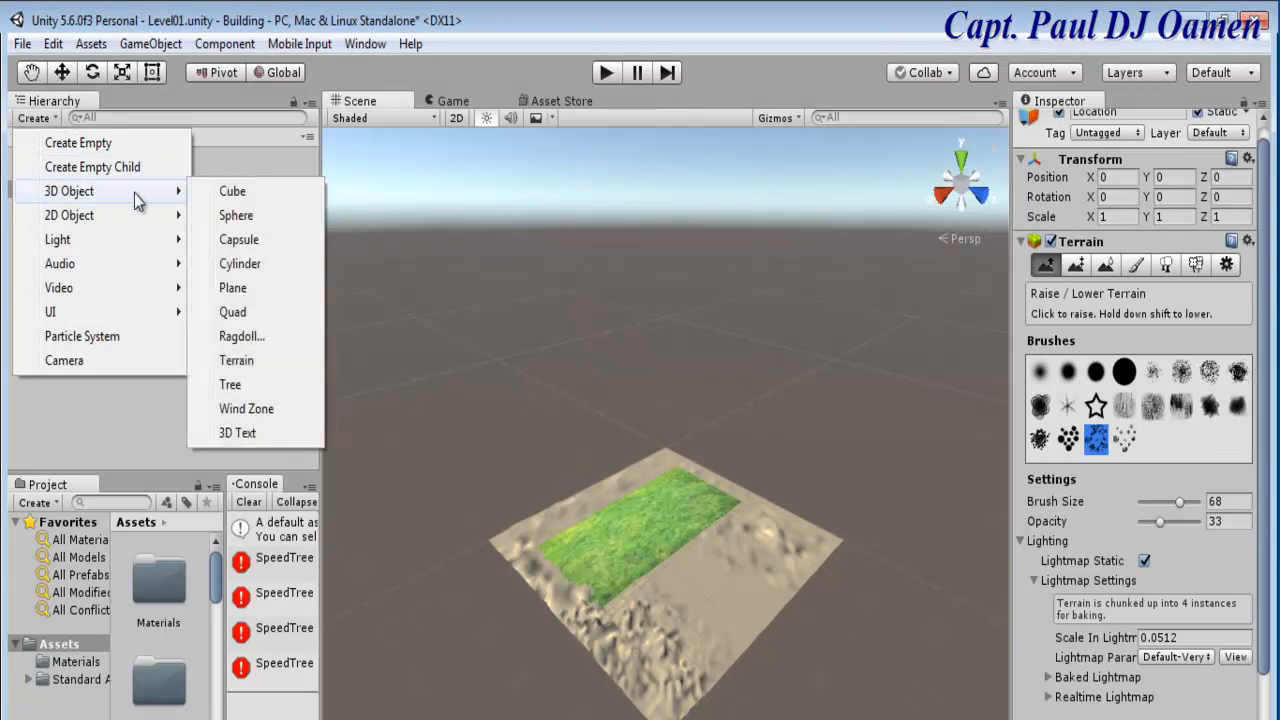
pyautogui.click(232, 194)
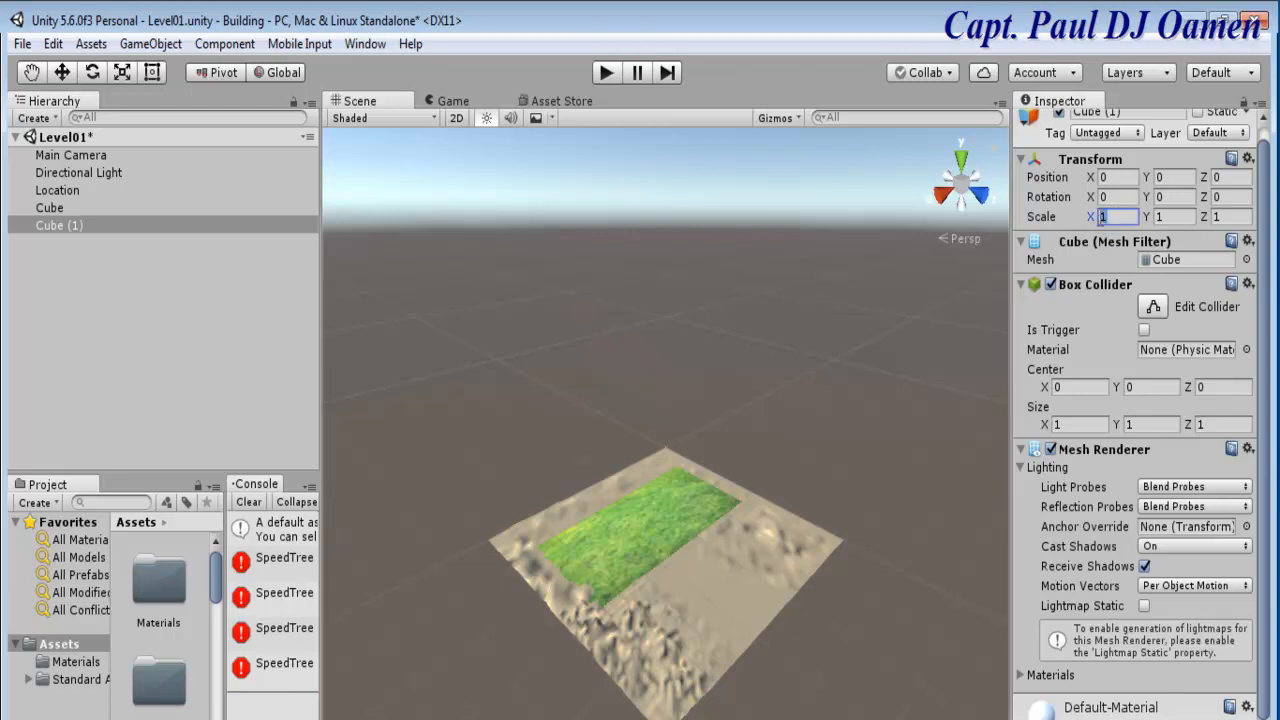
pyautogui.write('20')
pyautogui.press('Tab')
pyautogui.press('Tab')
pyautogui.write('240')
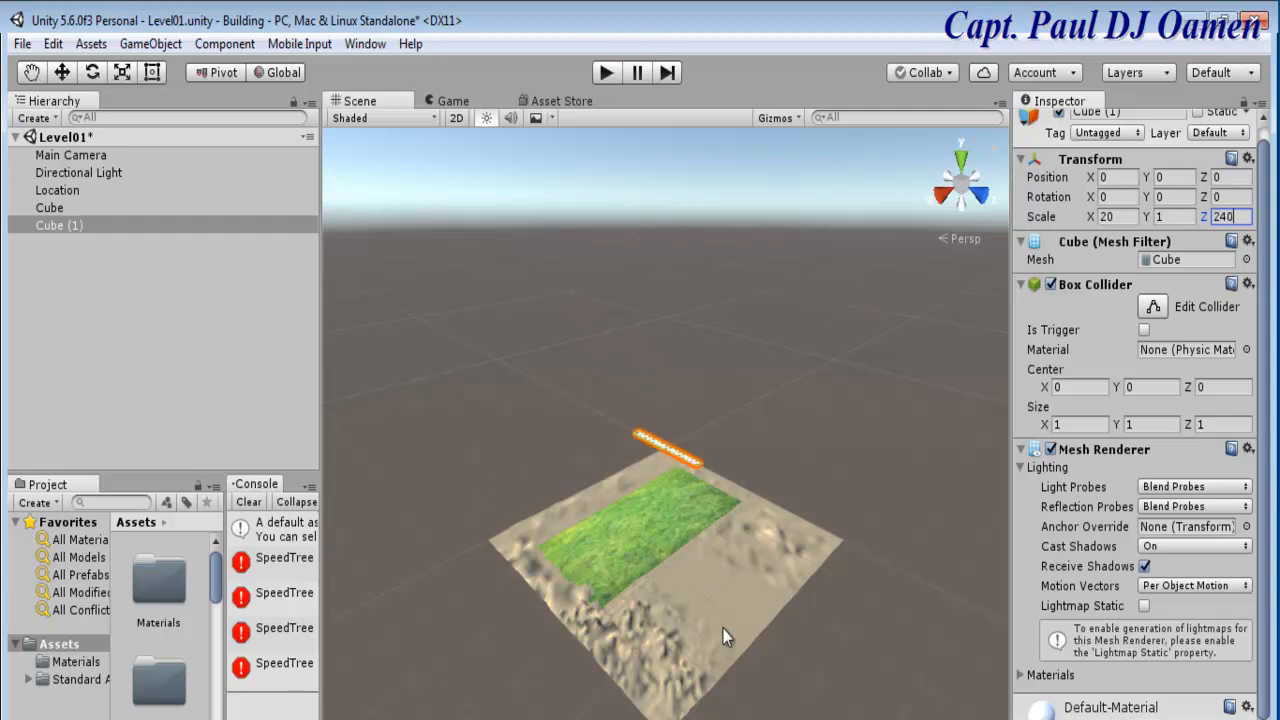
# Rename the second Cube in the scene to LeftRoad.
pyautogui.rightClick(58, 226)
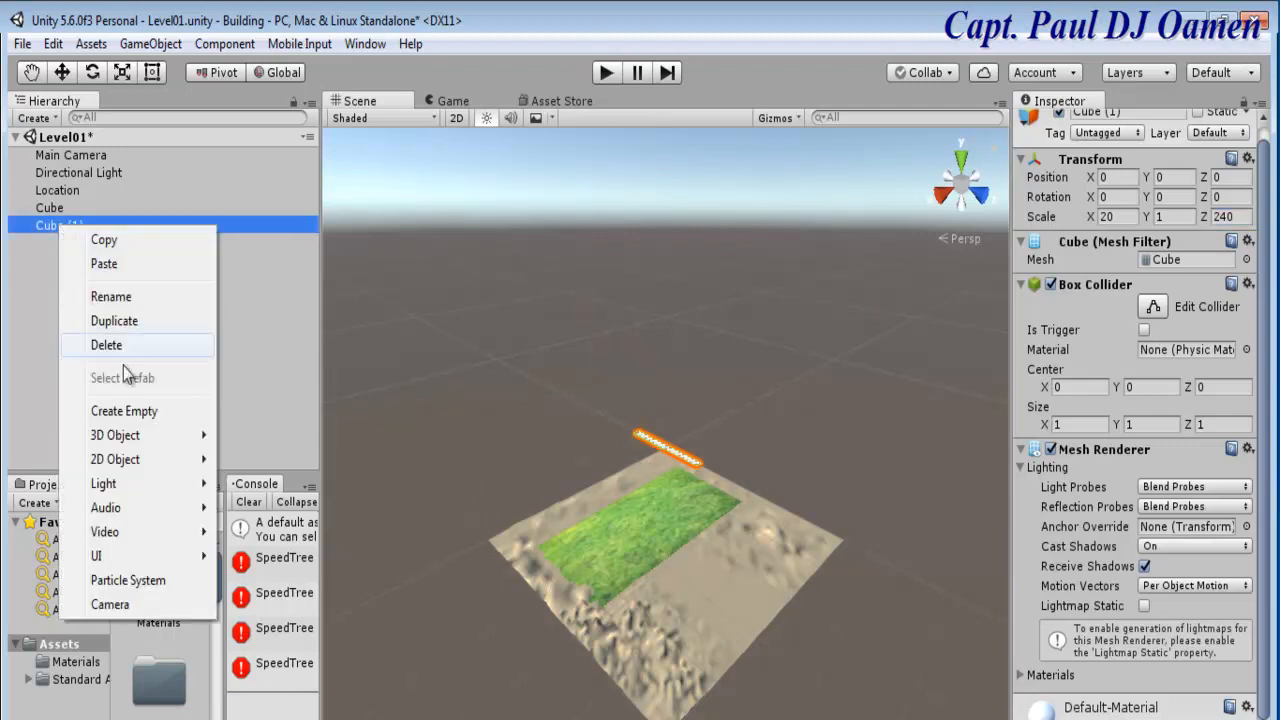
pyautogui.click(129, 302)
pyautogui.write('LeftRoard')
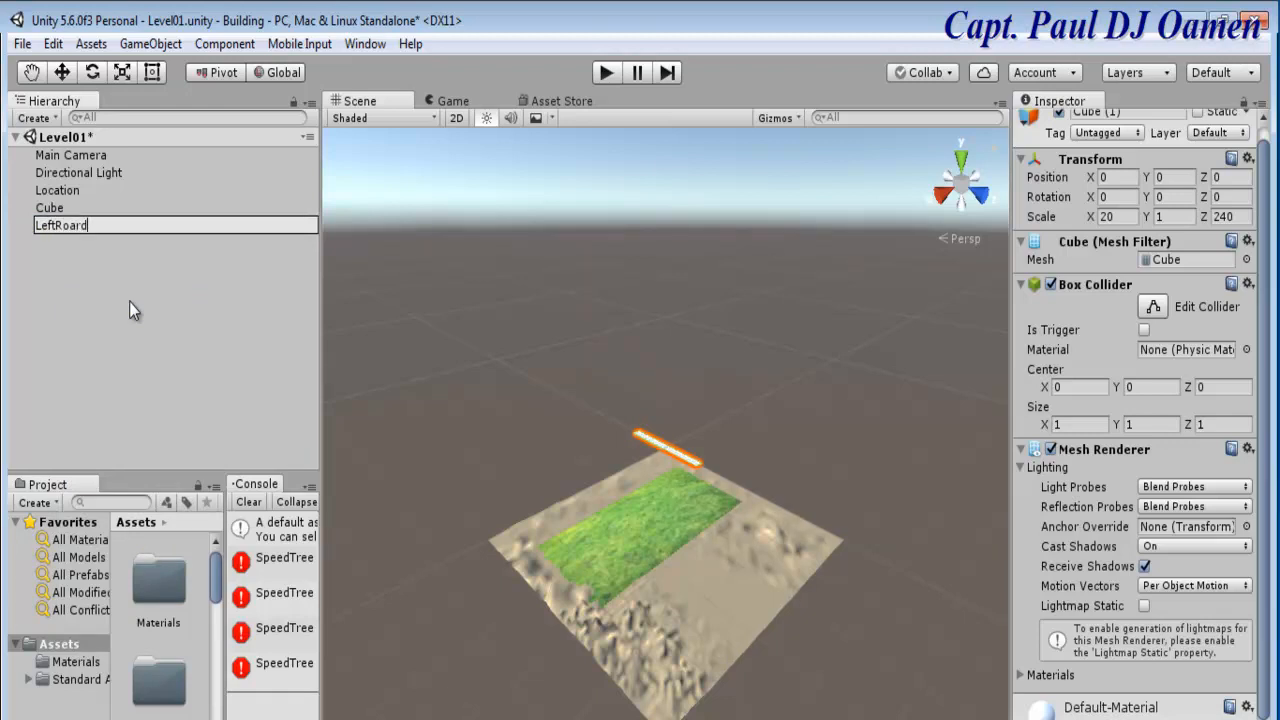
pyautogui.press('BackSpace')
pyautogui.press('BackSpace')
pyautogui.write('d')
pyautogui.click(129, 301)
# Move LeftRoad across the terrain with the Move tool to about X 301 and Z 410.
pyautogui.click(684, 459)
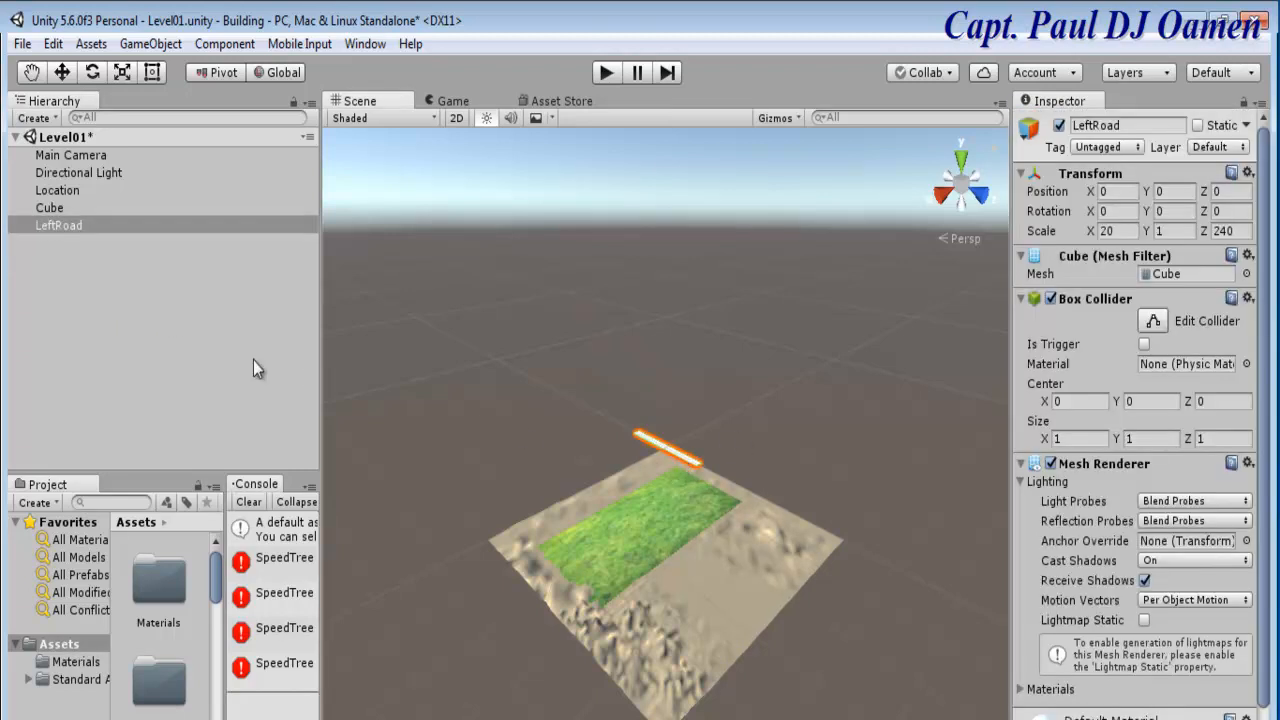
pyautogui.click(61, 72)
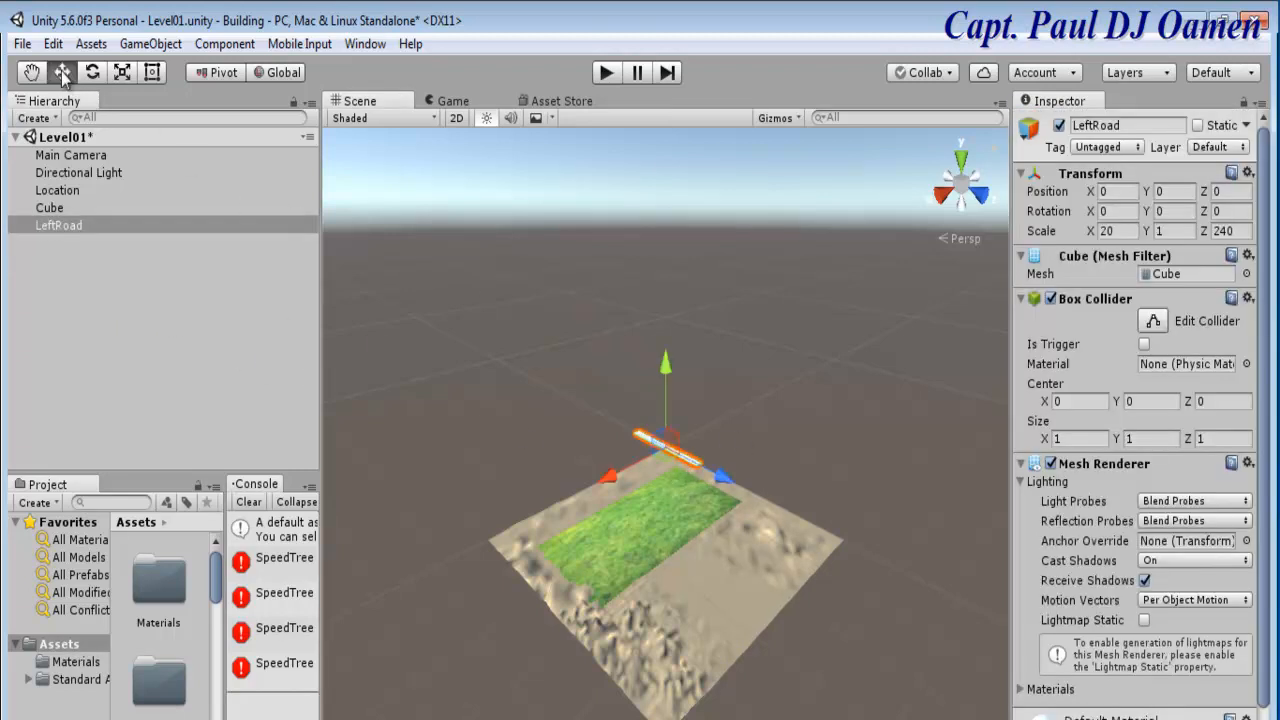
pyautogui.moveTo(617, 480); pyautogui.dragTo(554, 568)
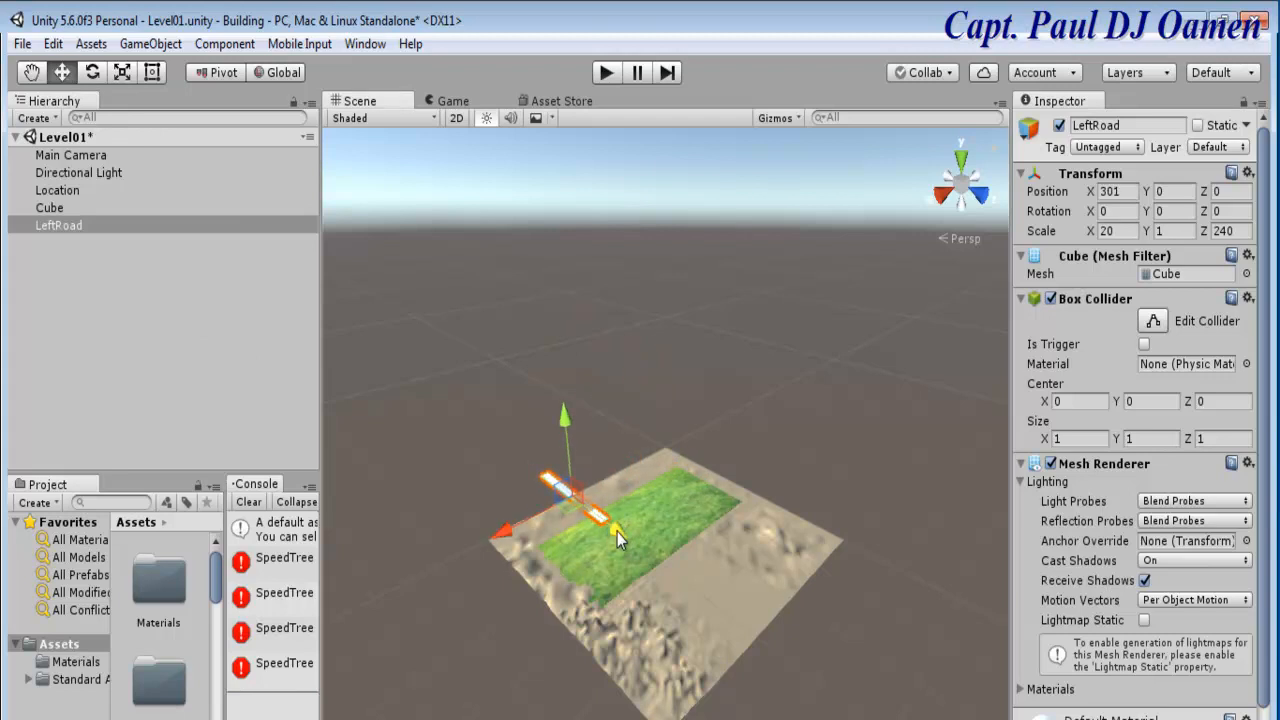
pyautogui.moveTo(620, 534); pyautogui.dragTo(712, 622)
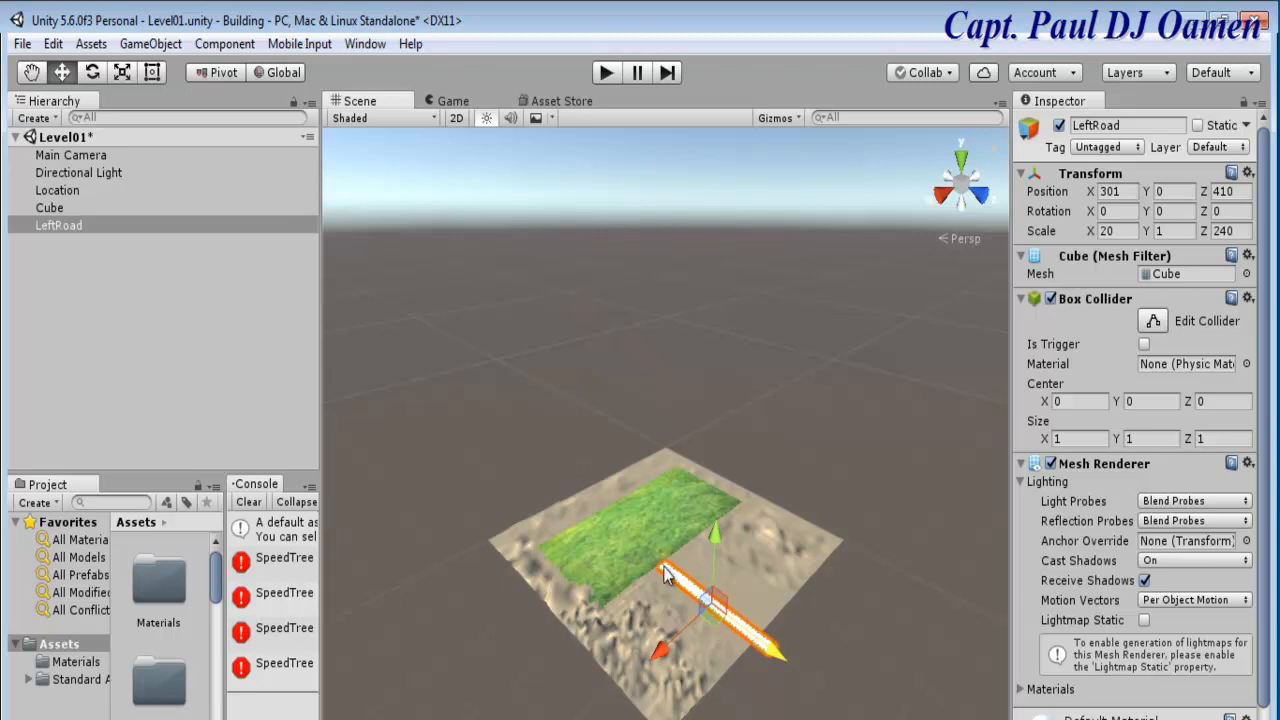
# Shift the grass Cube along Z to about 164 and move LeftRoad towards its edge, to about Z 379.
pyautogui.click(635, 528)
pyautogui.moveTo(696, 559); pyautogui.dragTo(715, 609)
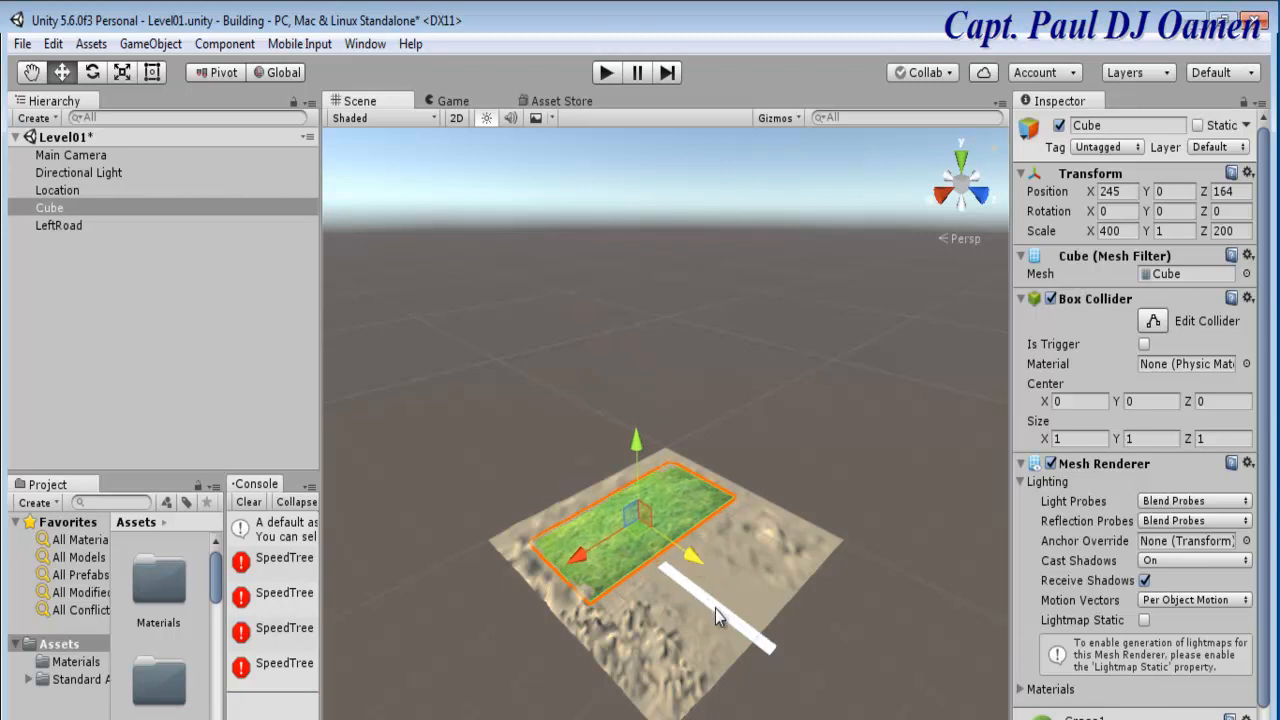
pyautogui.click(715, 609)
pyautogui.moveTo(760, 645); pyautogui.dragTo(757, 640)
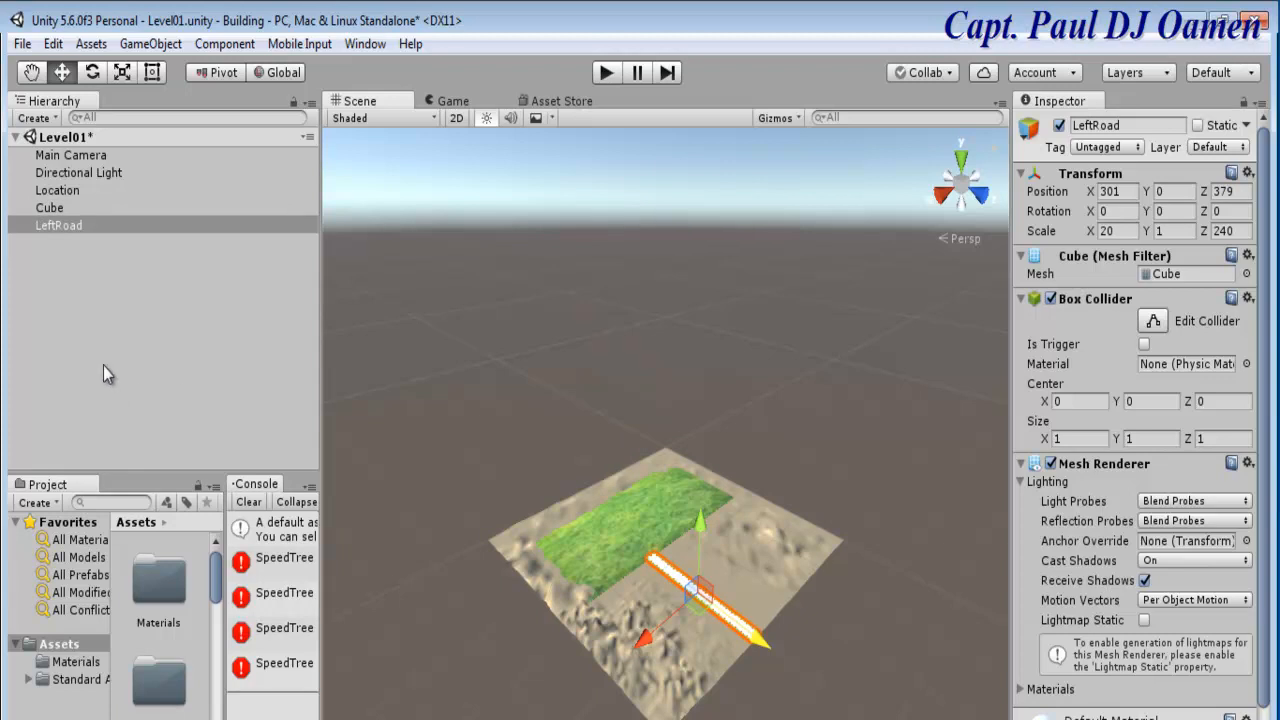
# Duplicate LeftRoad and move the copy parallel to it, to about X 249.
pyautogui.rightClick(99, 228)
pyautogui.click(148, 321)
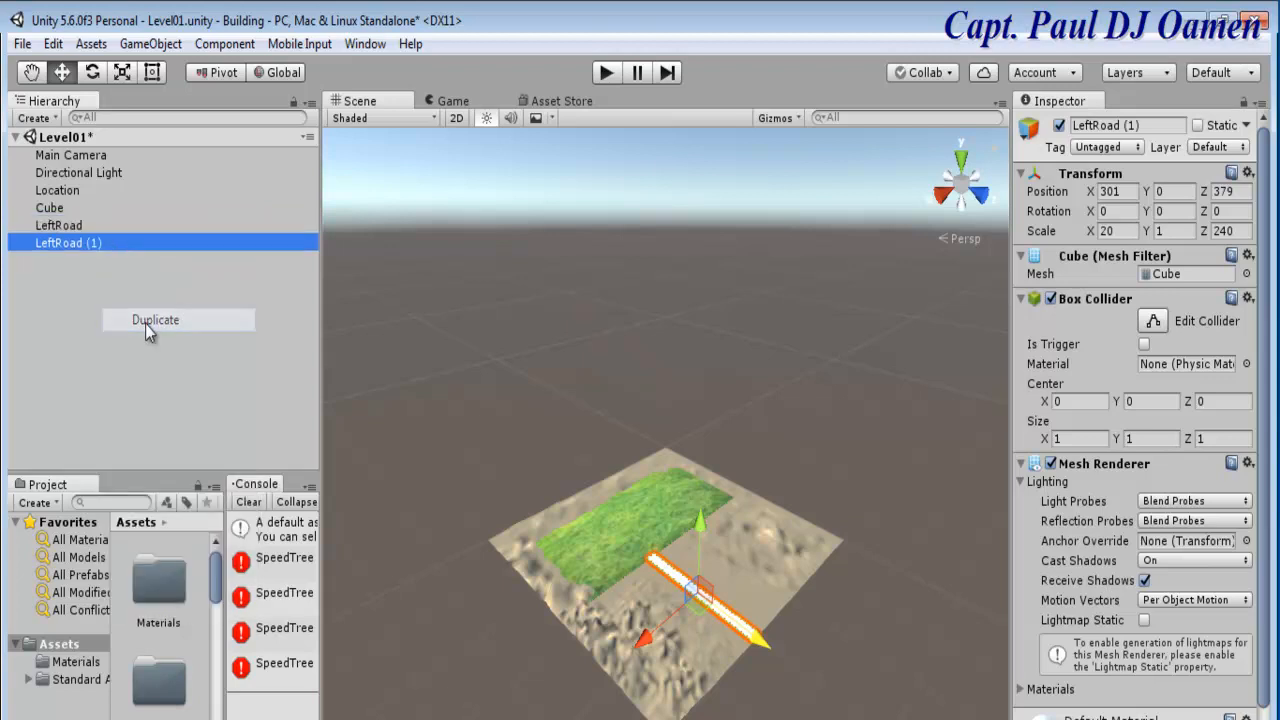
pyautogui.moveTo(650, 633); pyautogui.dragTo(665, 621)
pyautogui.click(820, 650)
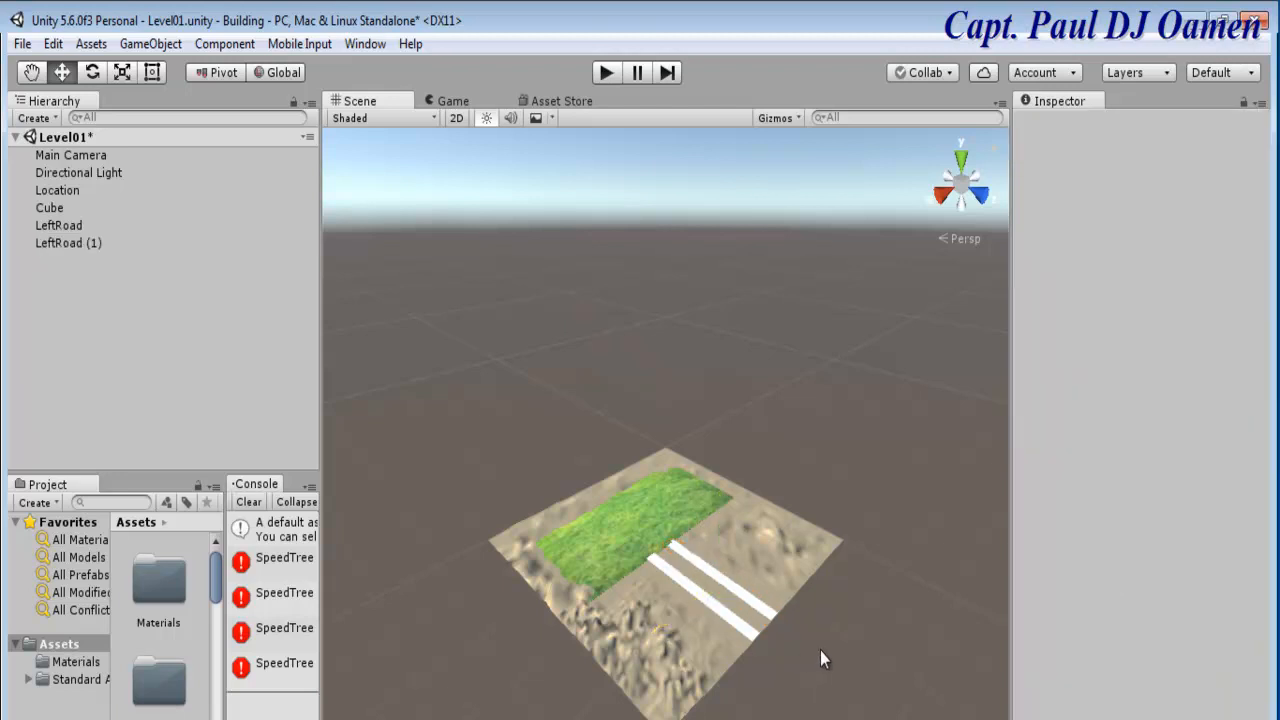
pyautogui.click(766, 612)
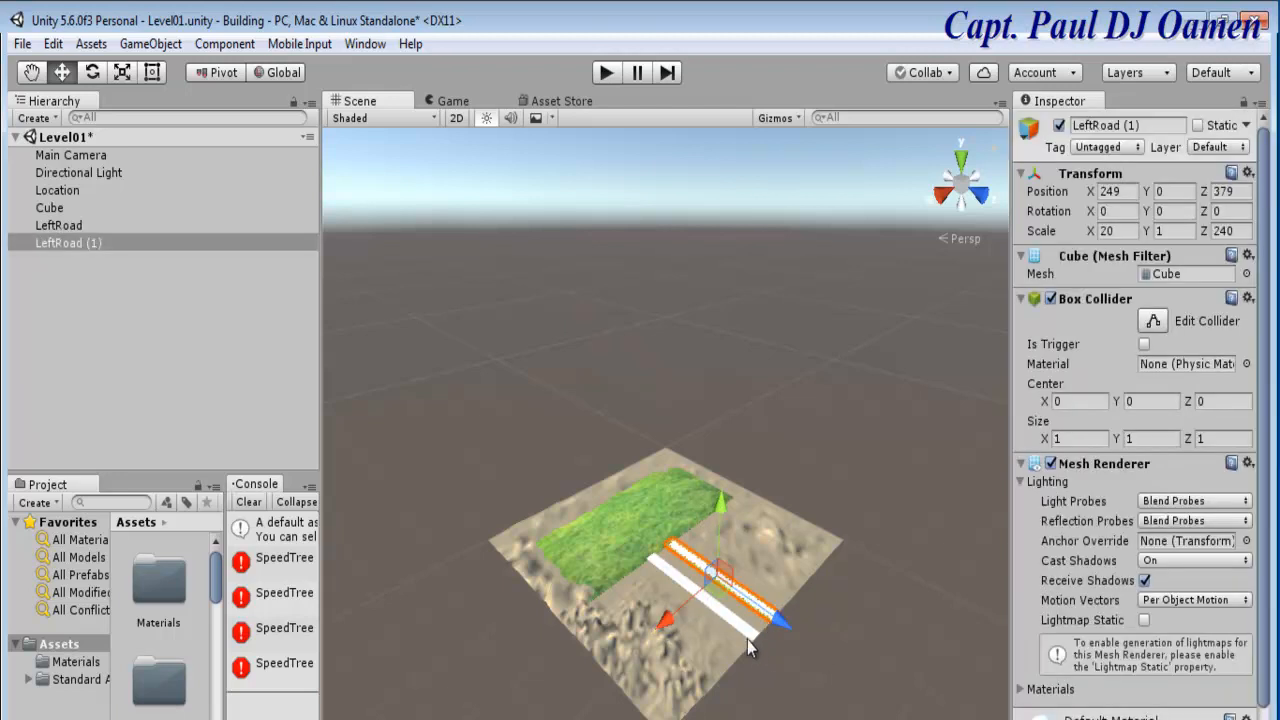
pyautogui.click(745, 634)
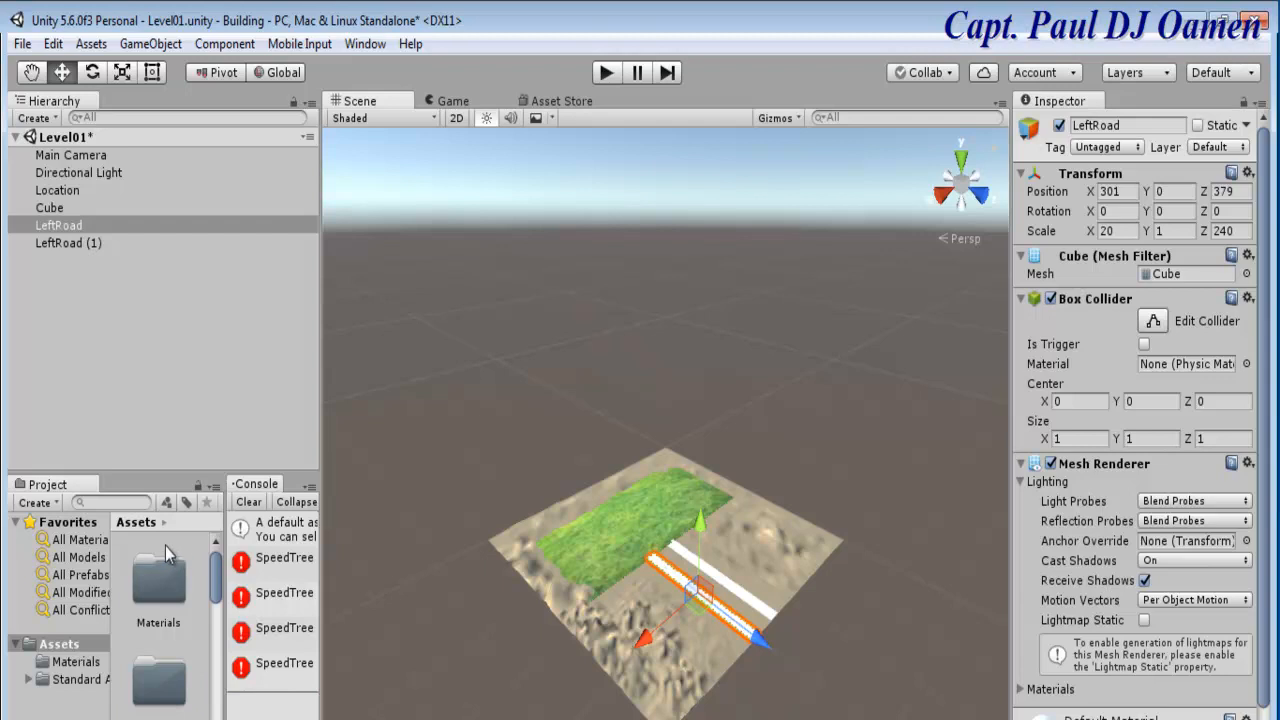
# Create a new material in the Assets folder and set its albedo to near-black, hex 040000FF.
pyautogui.click(156, 542)
pyautogui.rightClick(156, 542)
pyautogui.moveTo(234, 300)
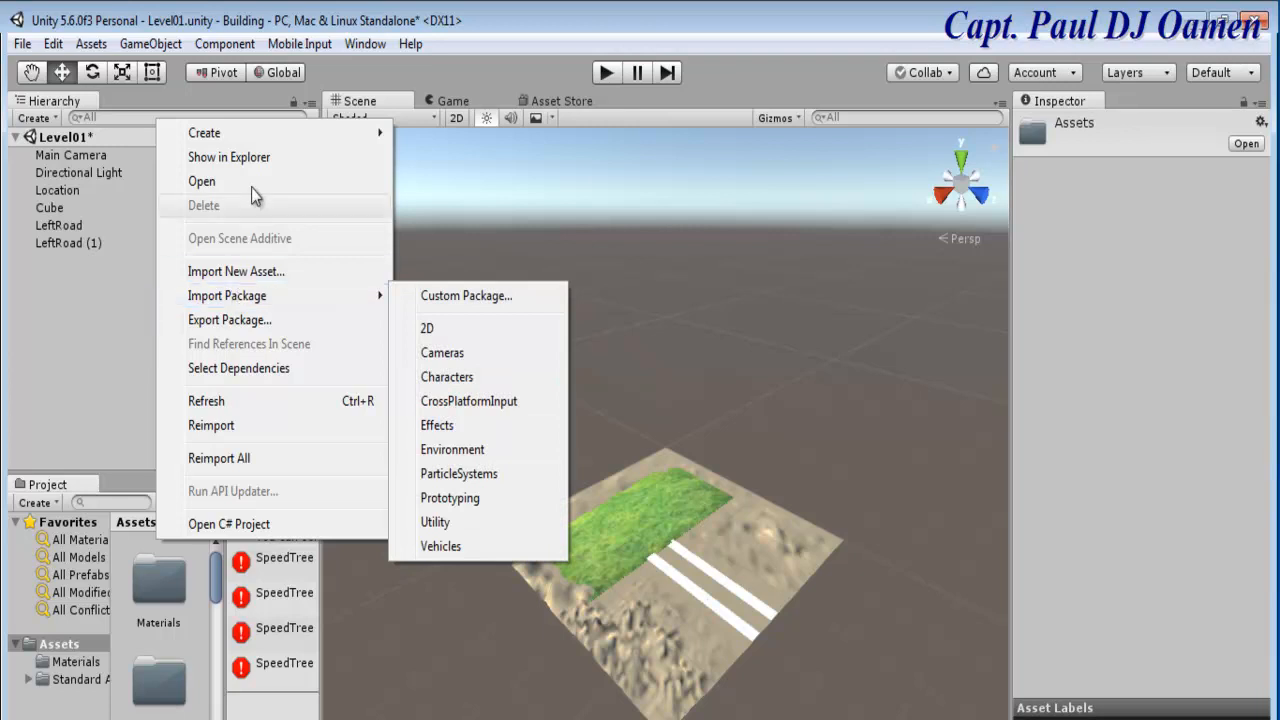
pyautogui.moveTo(252, 137)
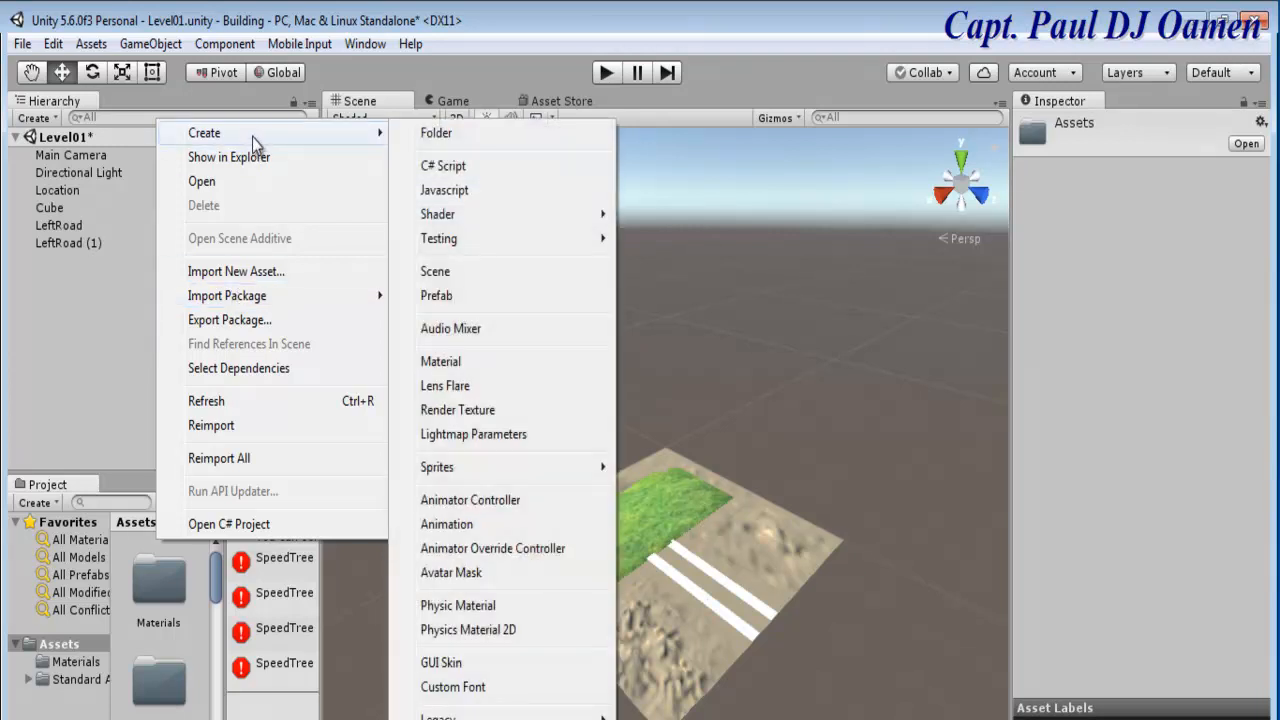
pyautogui.click(456, 361)
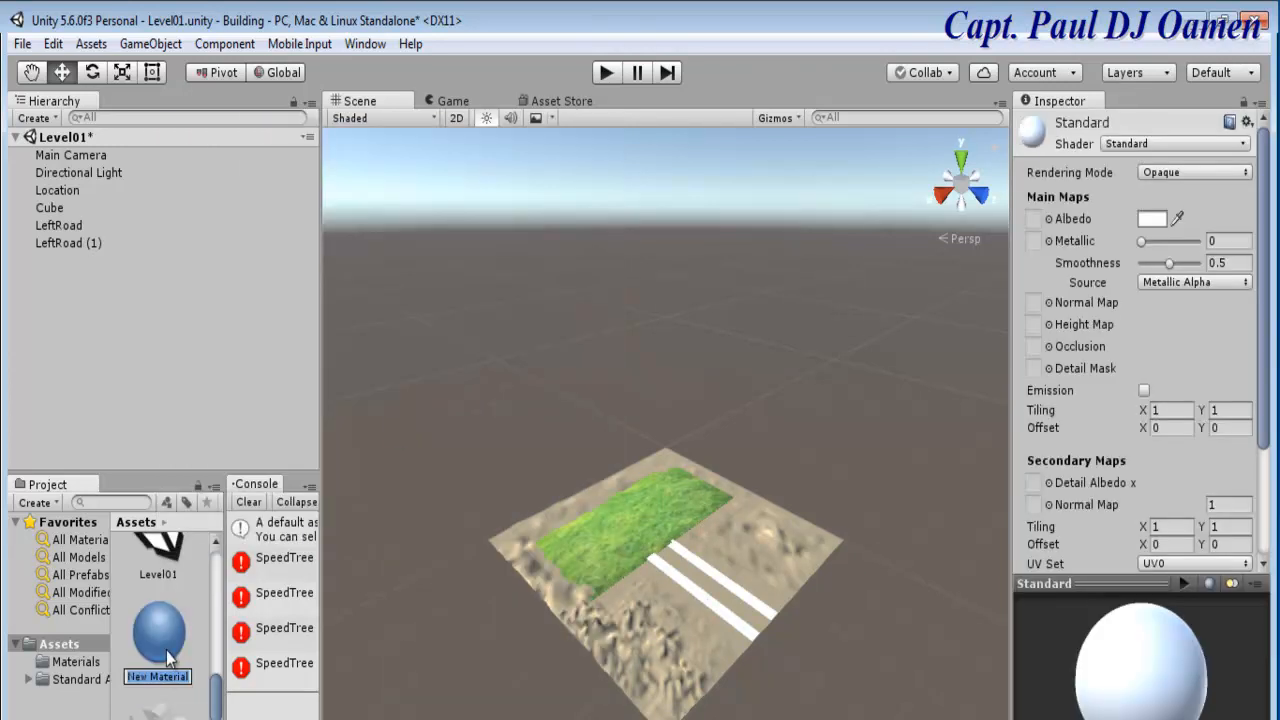
pyautogui.click(1156, 222)
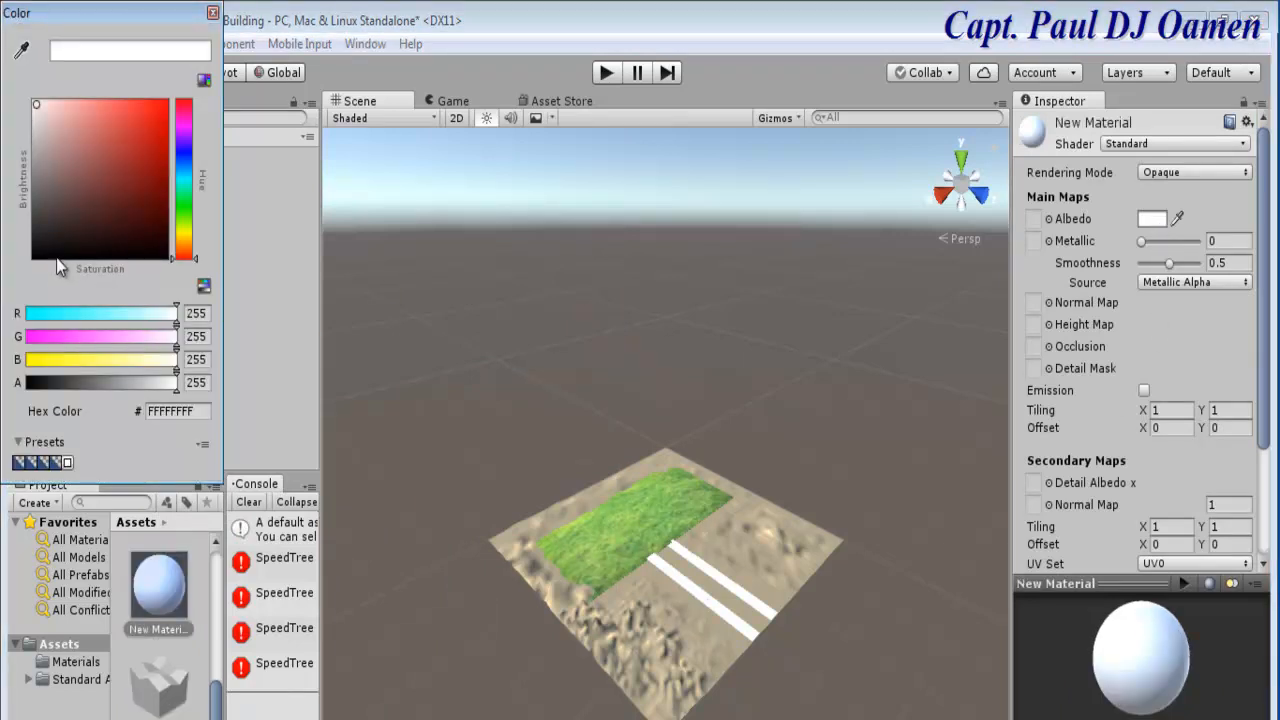
pyautogui.click(170, 257)
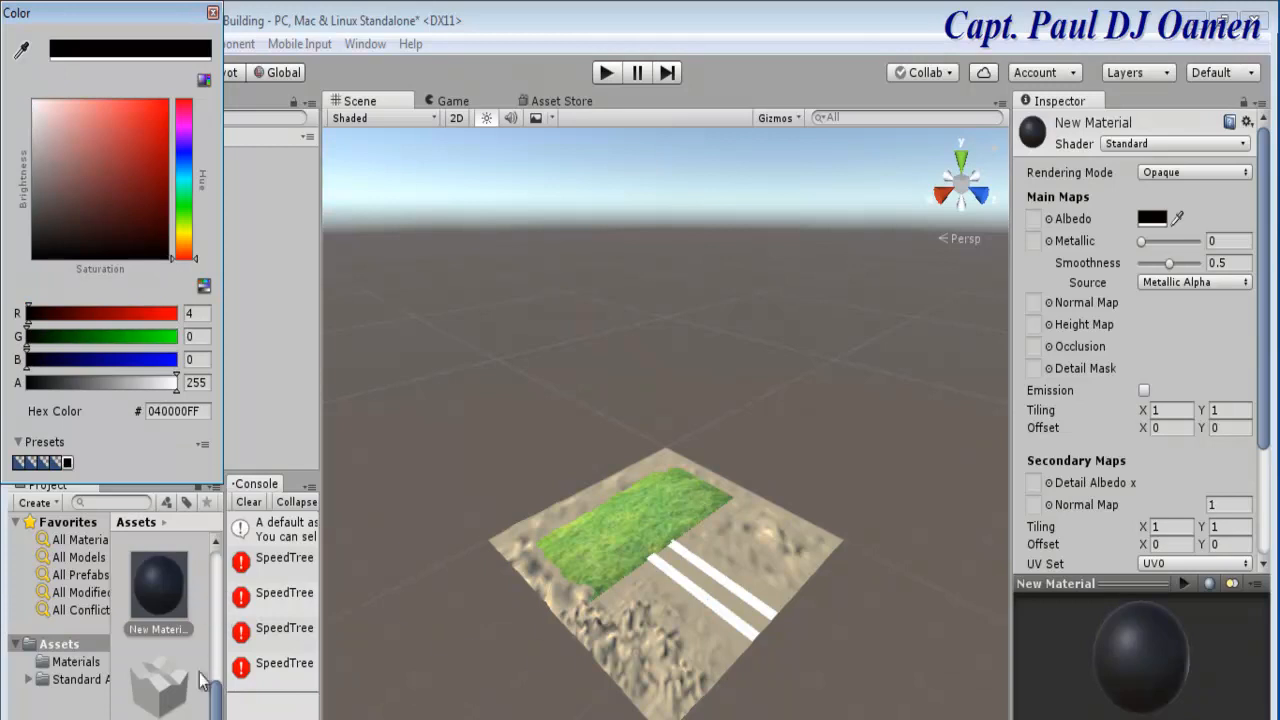
pyautogui.click(156, 585)
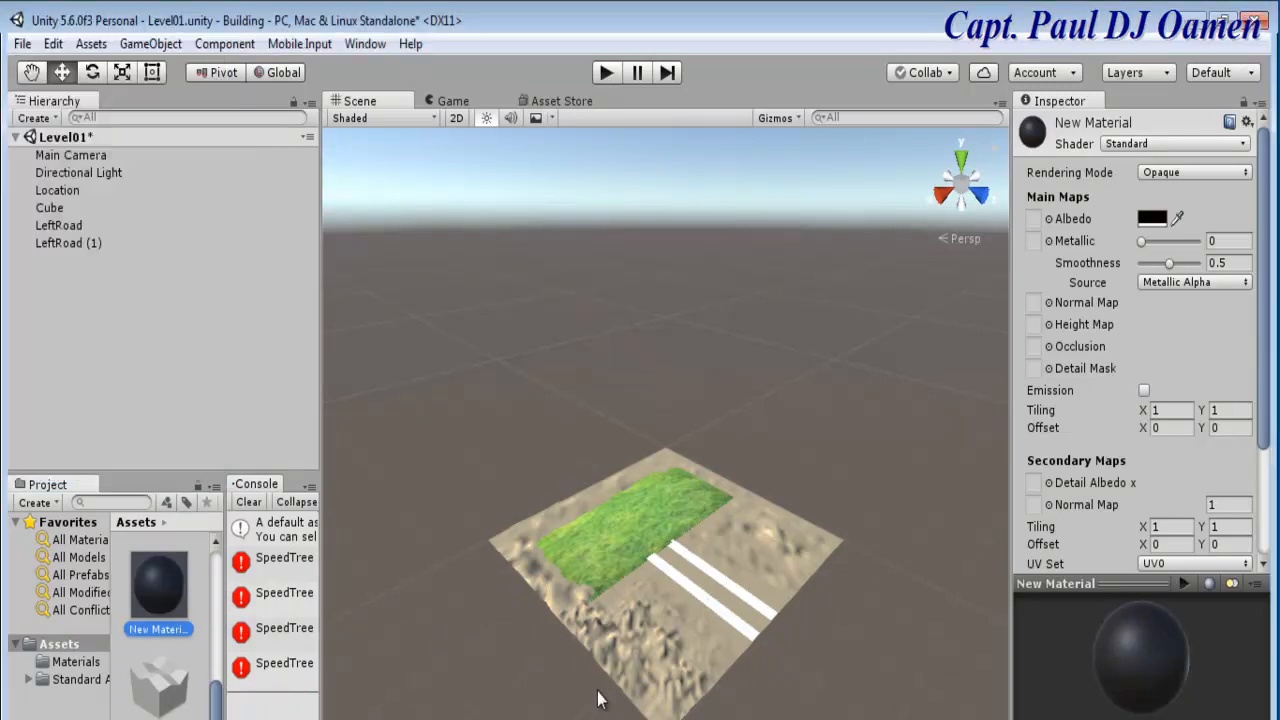
# Apply the black material to LeftRoad and its duplicate.
pyautogui.click(716, 612)
pyautogui.moveTo(168, 602); pyautogui.dragTo(86, 229)
pyautogui.moveTo(167, 591); pyautogui.dragTo(100, 246)
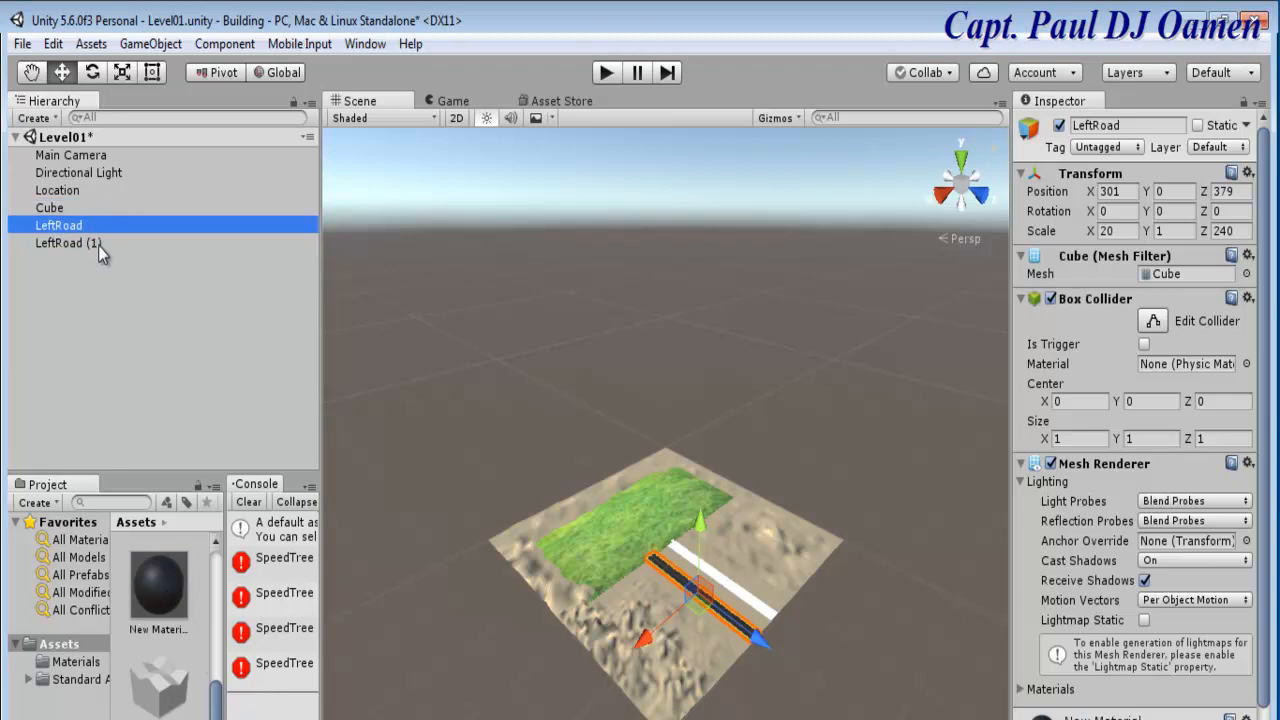
pyautogui.click(99, 245)
pyautogui.moveTo(160, 585); pyautogui.dragTo(121, 246)
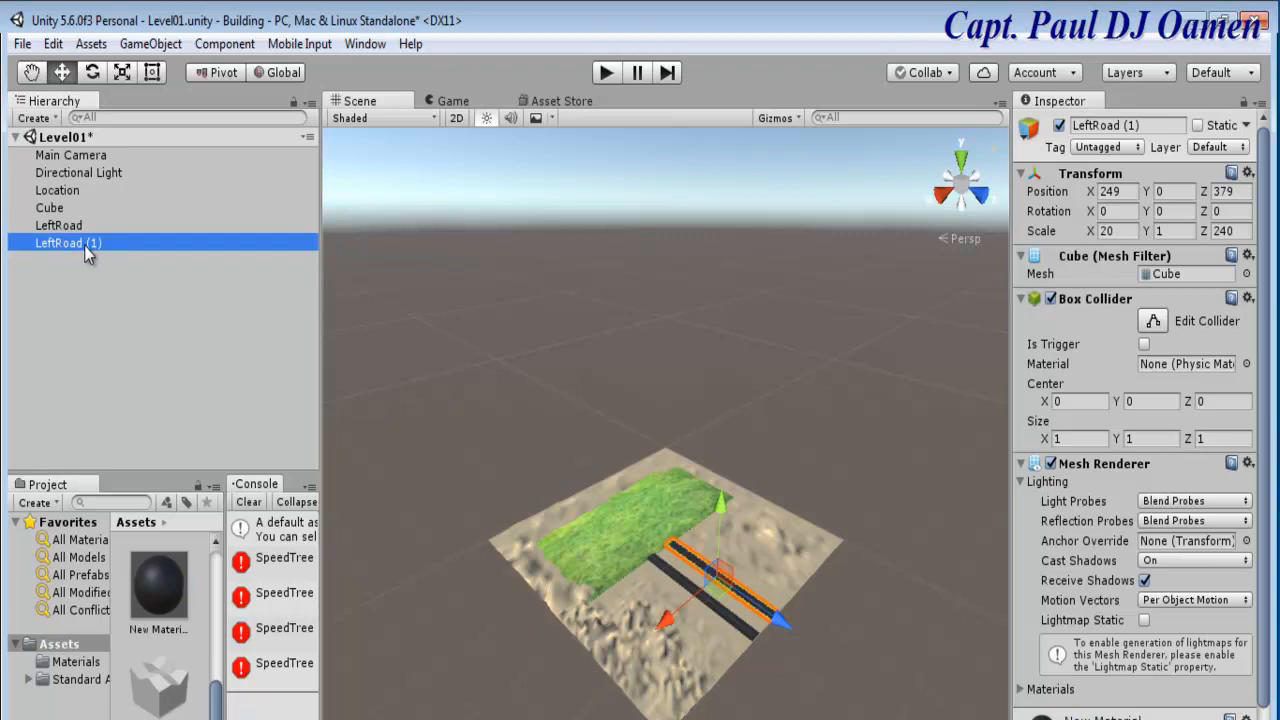
# Rename the duplicate of LeftRoad to RightRoad.
pyautogui.rightClick(84, 245)
pyautogui.click(130, 313)
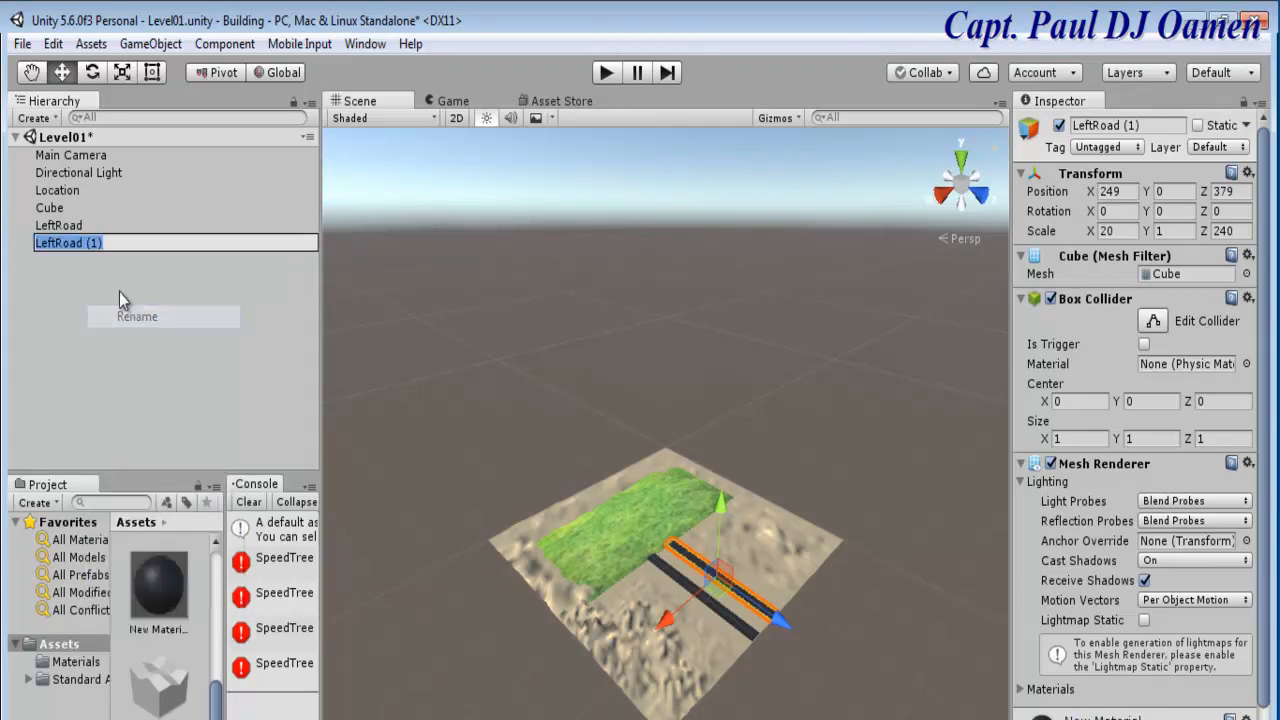
pyautogui.moveTo(56, 243); pyautogui.dragTo(28, 250)
pyautogui.write('Rig')
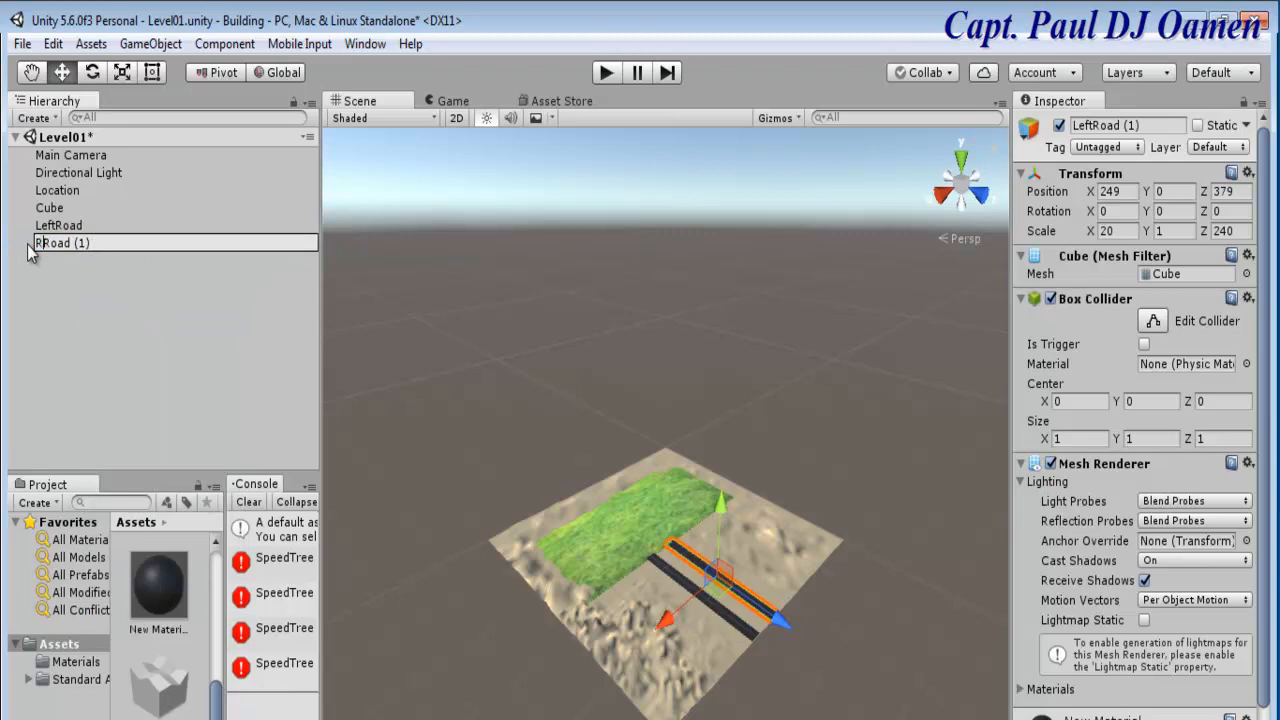
pyautogui.write('ht')
pyautogui.click(95, 242)
pyautogui.press('Delete')
pyautogui.press('Delete')
pyautogui.press('Delete')
pyautogui.click(167, 295)
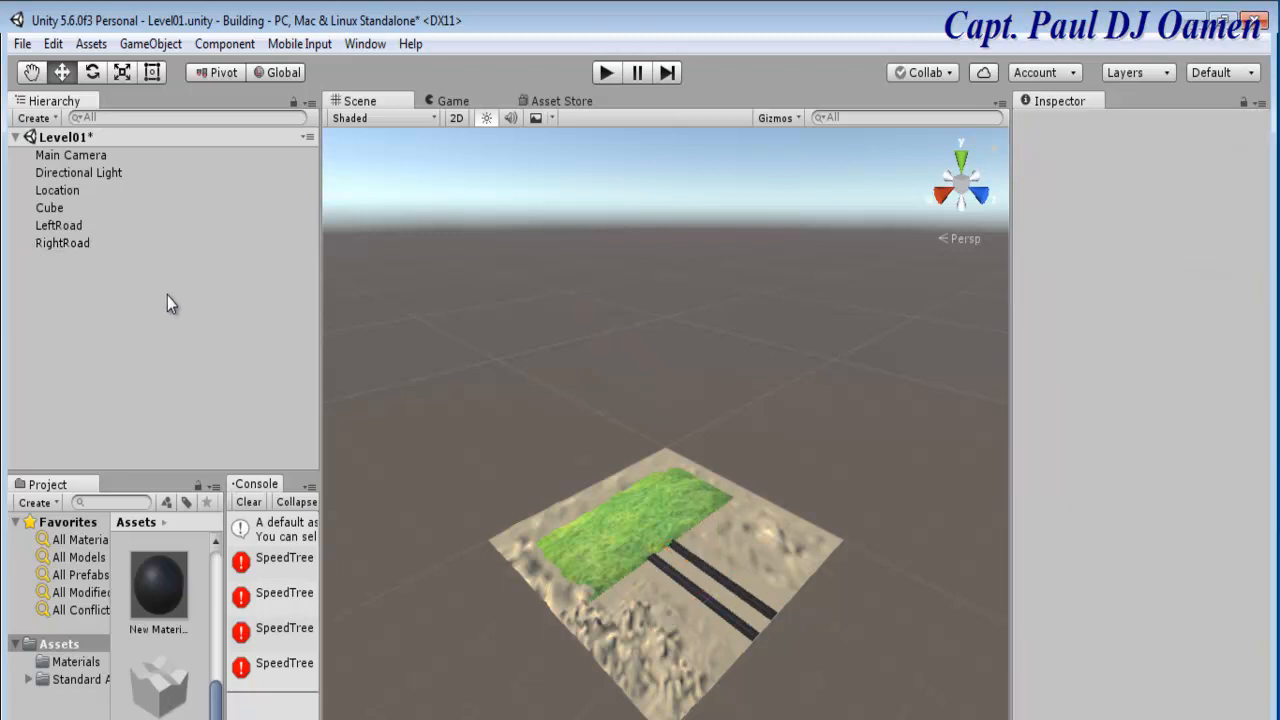
# Move RightRoad farther away from LeftRoad along the X axis, to about X 229.
pyautogui.click(700, 564)
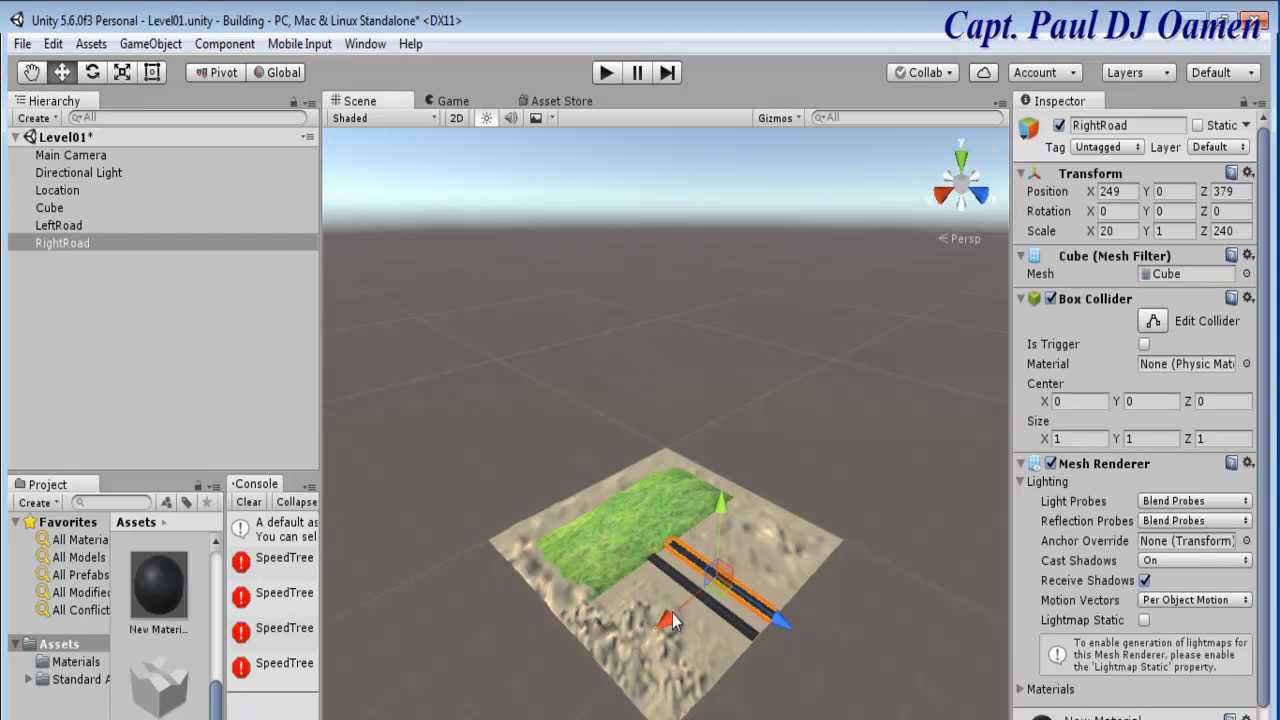
pyautogui.moveTo(672, 613); pyautogui.dragTo(671, 616)
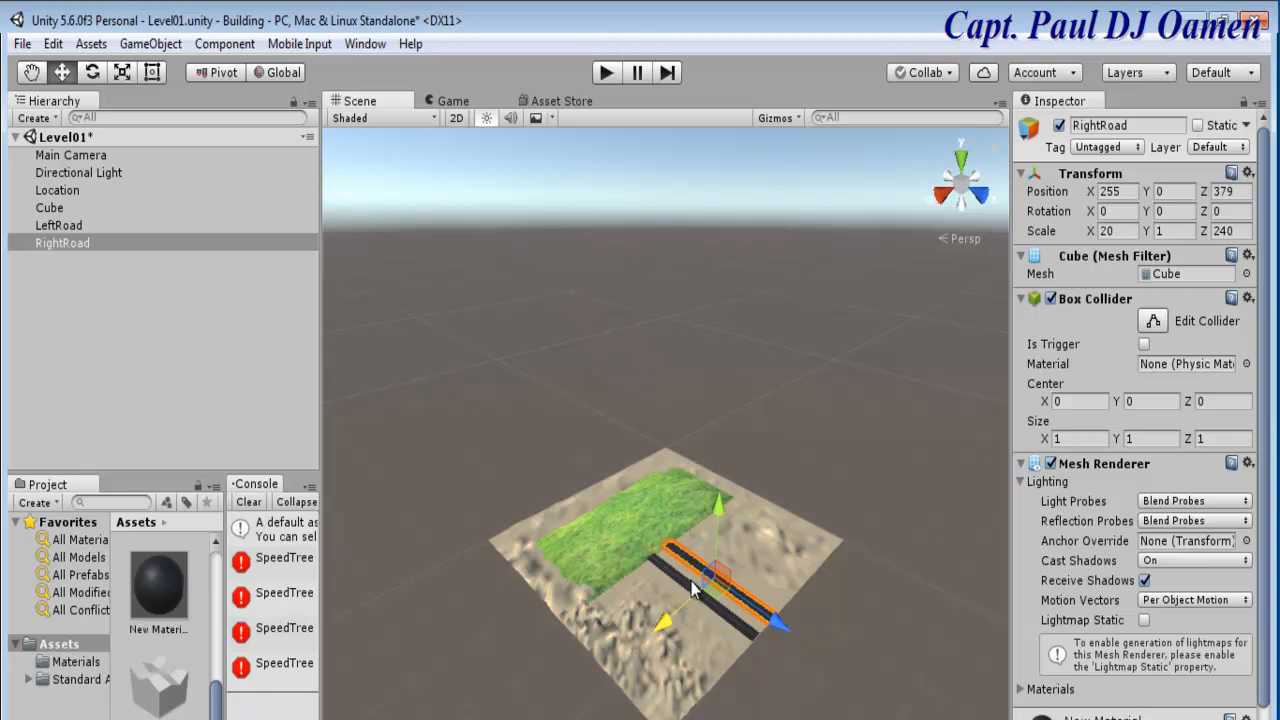
pyautogui.moveTo(668, 619); pyautogui.dragTo(683, 611)
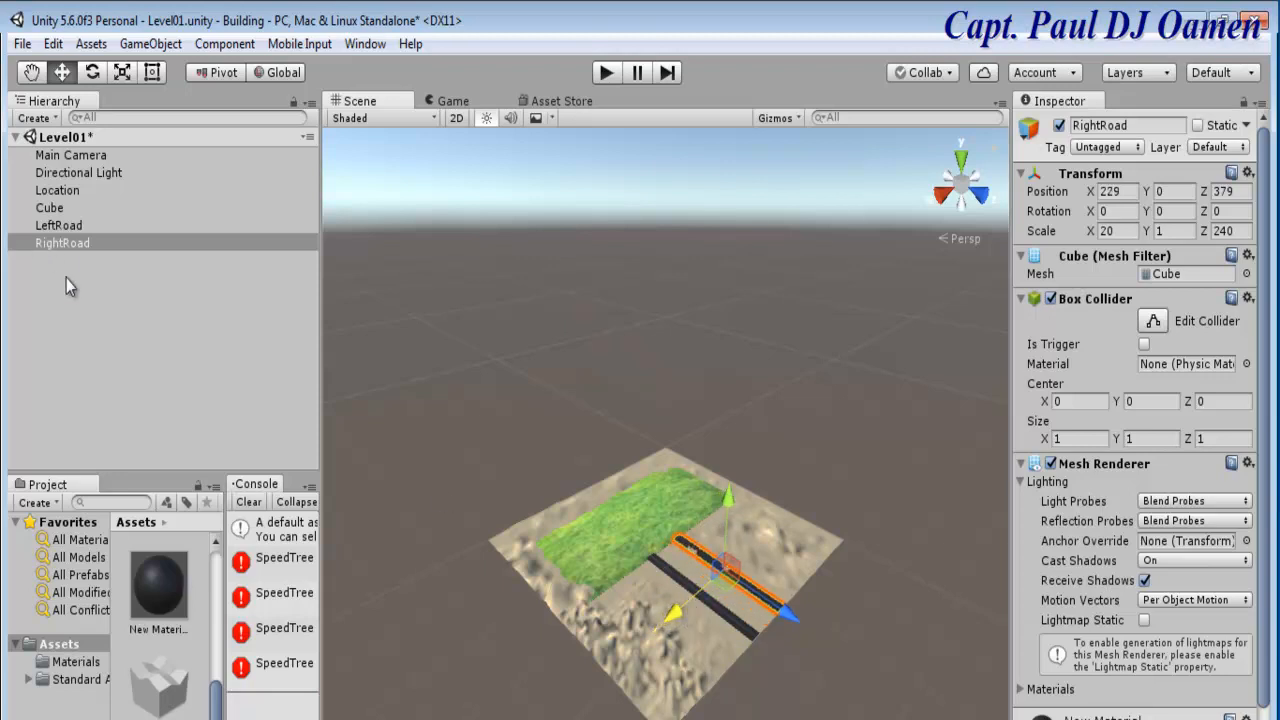
# Duplicate the RightRoad object in the scene.
pyautogui.click(117, 323)
pyautogui.click(58, 244)
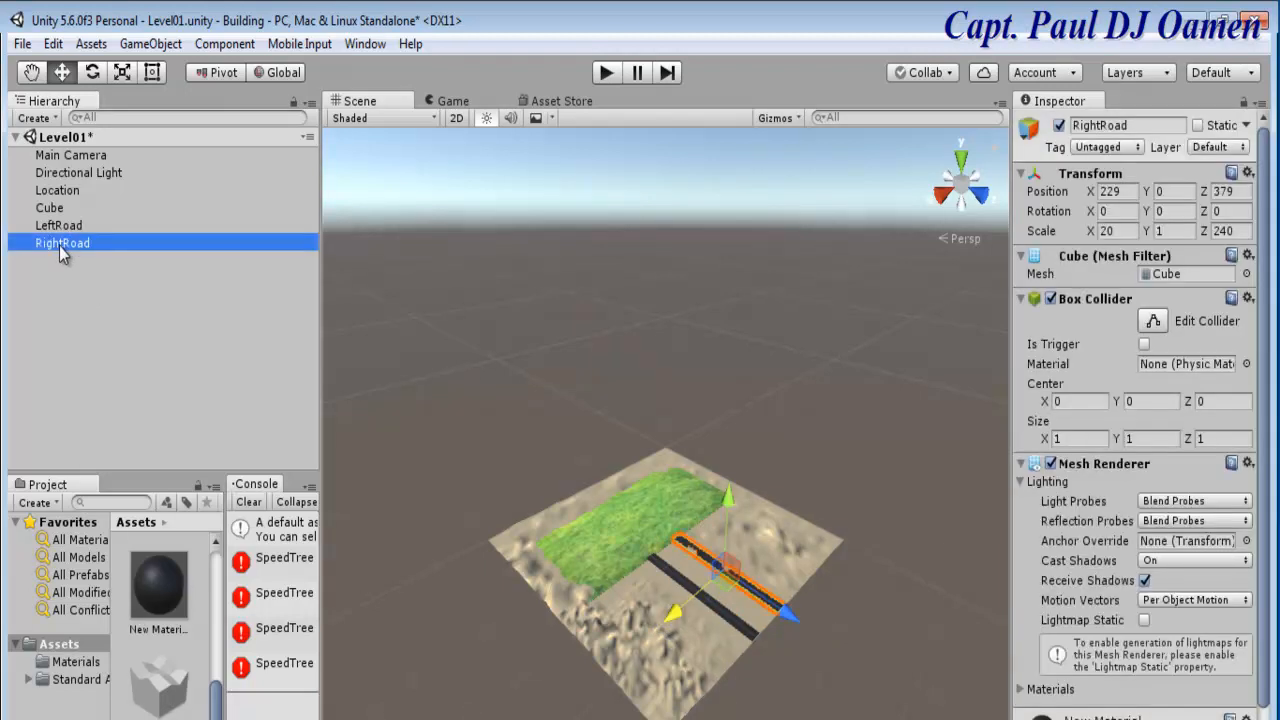
pyautogui.rightClick(59, 246)
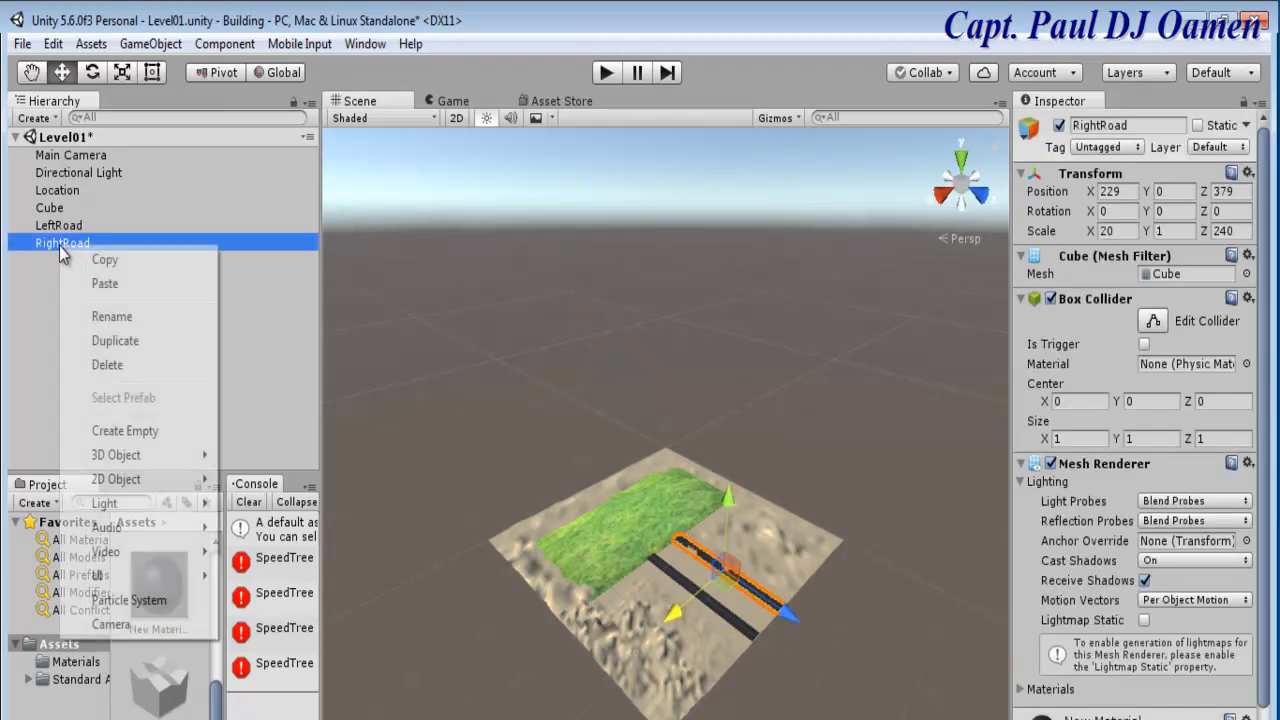
pyautogui.click(128, 341)
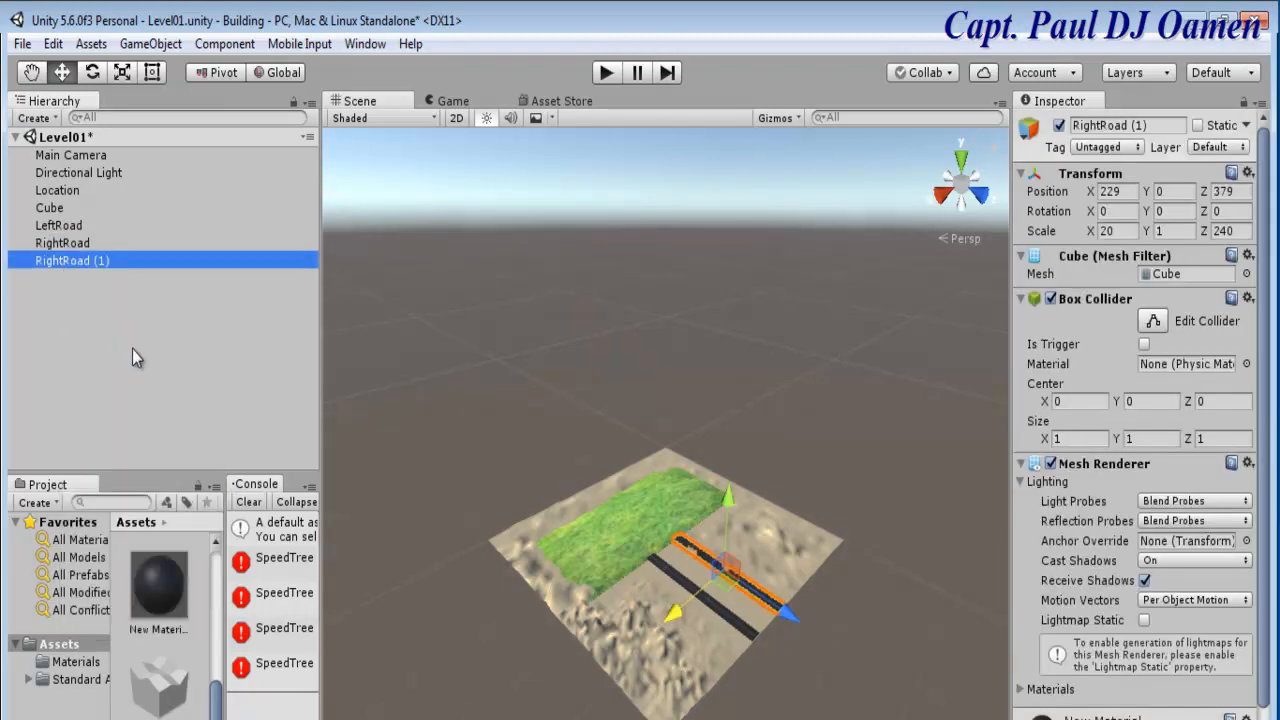
# Rename the RightRoad copy to MidRoad and move it between the two roads, to about X 258.
pyautogui.rightClick(85, 270)
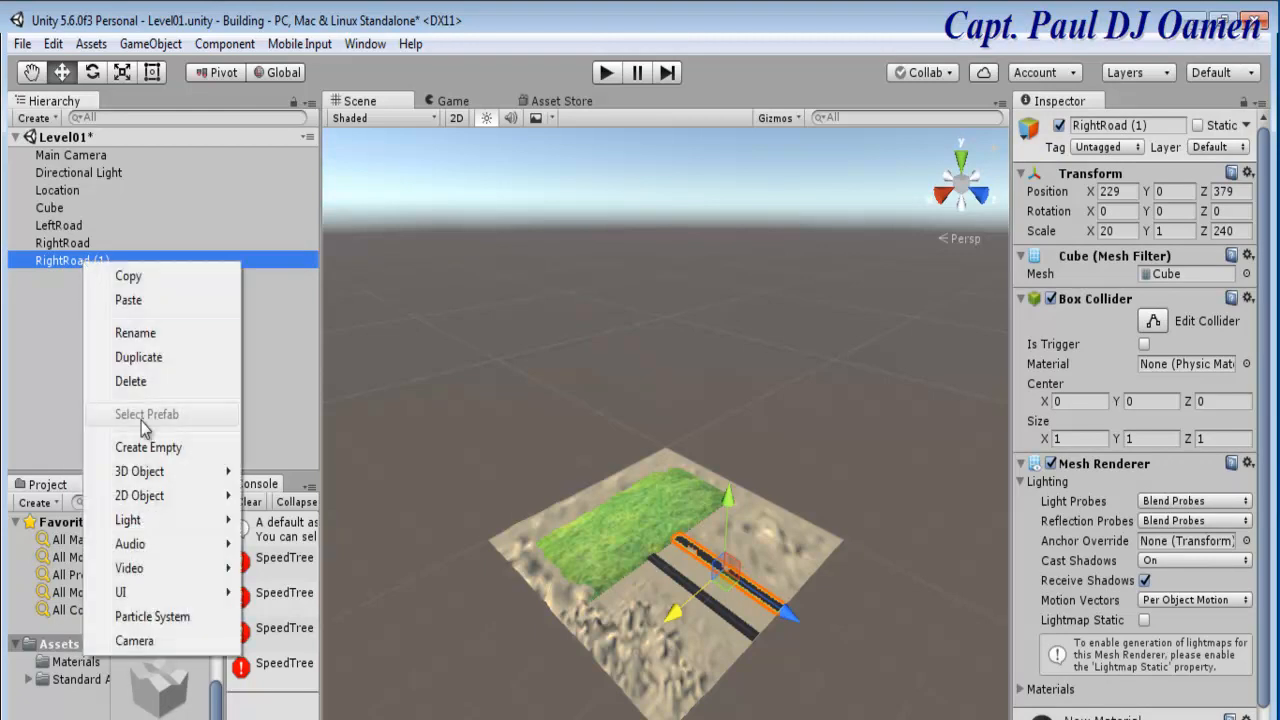
pyautogui.click(143, 333)
pyautogui.moveTo(64, 264); pyautogui.dragTo(11, 270)
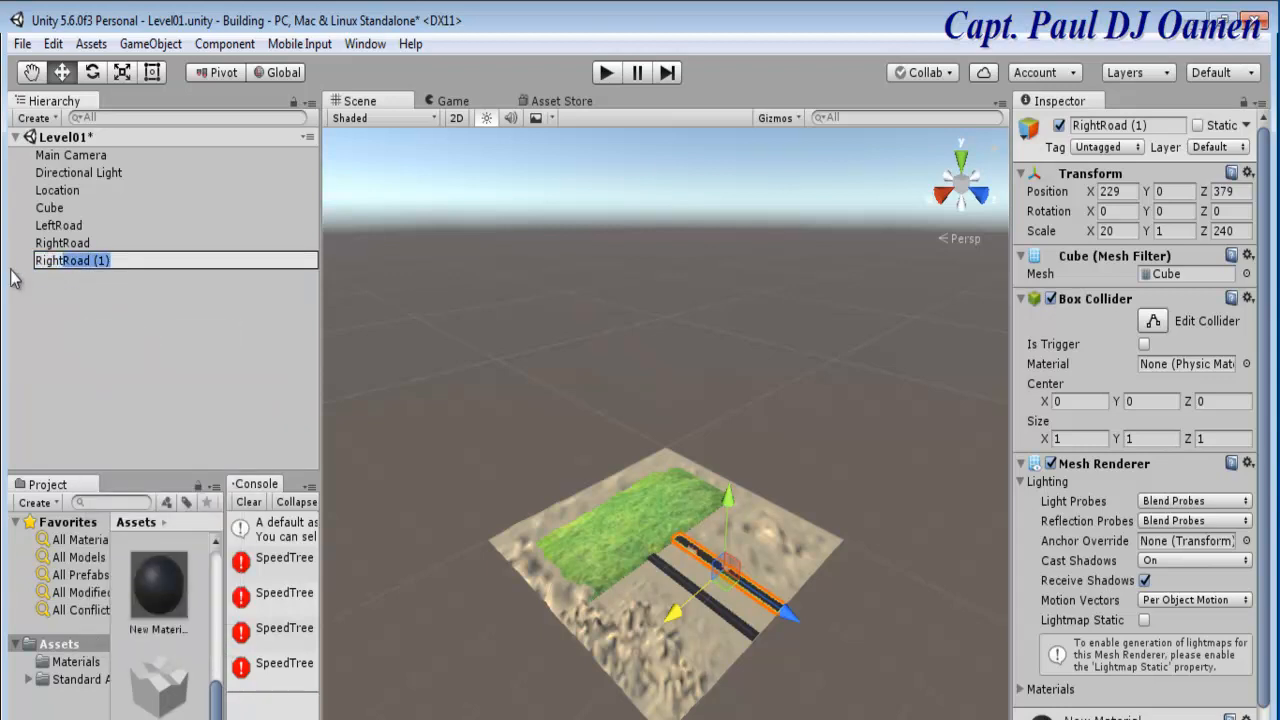
pyautogui.press('Left')
pyautogui.press('BackSpace')
pyautogui.press('BackSpace')
pyautogui.press('BackSpace')
pyautogui.press('BackSpace')
pyautogui.press('BackSpace')
pyautogui.write('Mid')
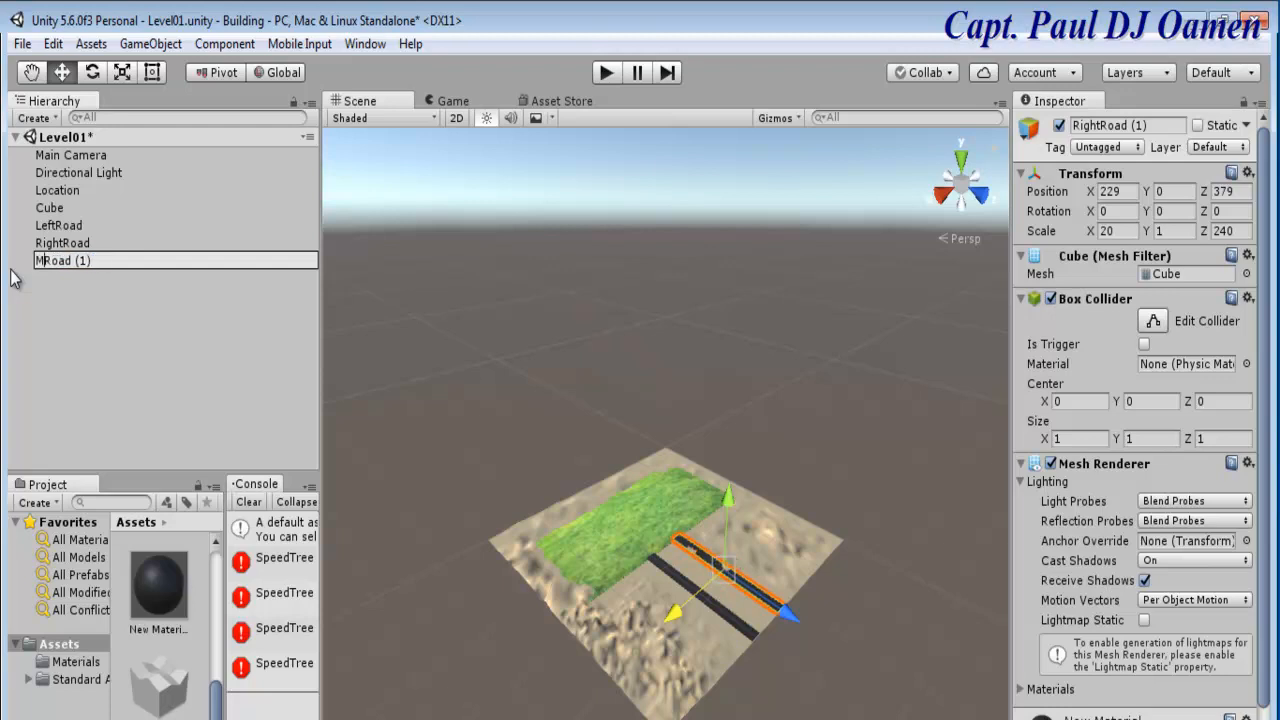
pyautogui.press('End')
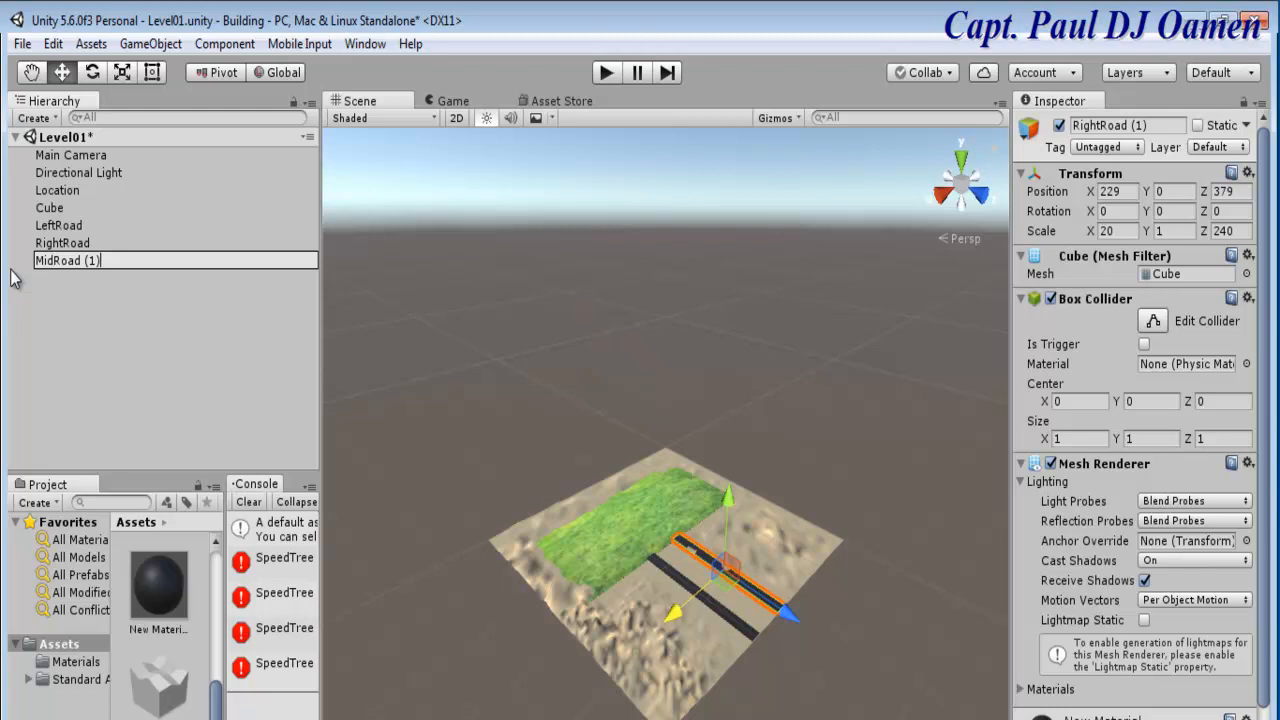
pyautogui.press('BackSpace')
pyautogui.press('BackSpace')
pyautogui.press('BackSpace')
pyautogui.press('BackSpace')
pyautogui.press('Return')
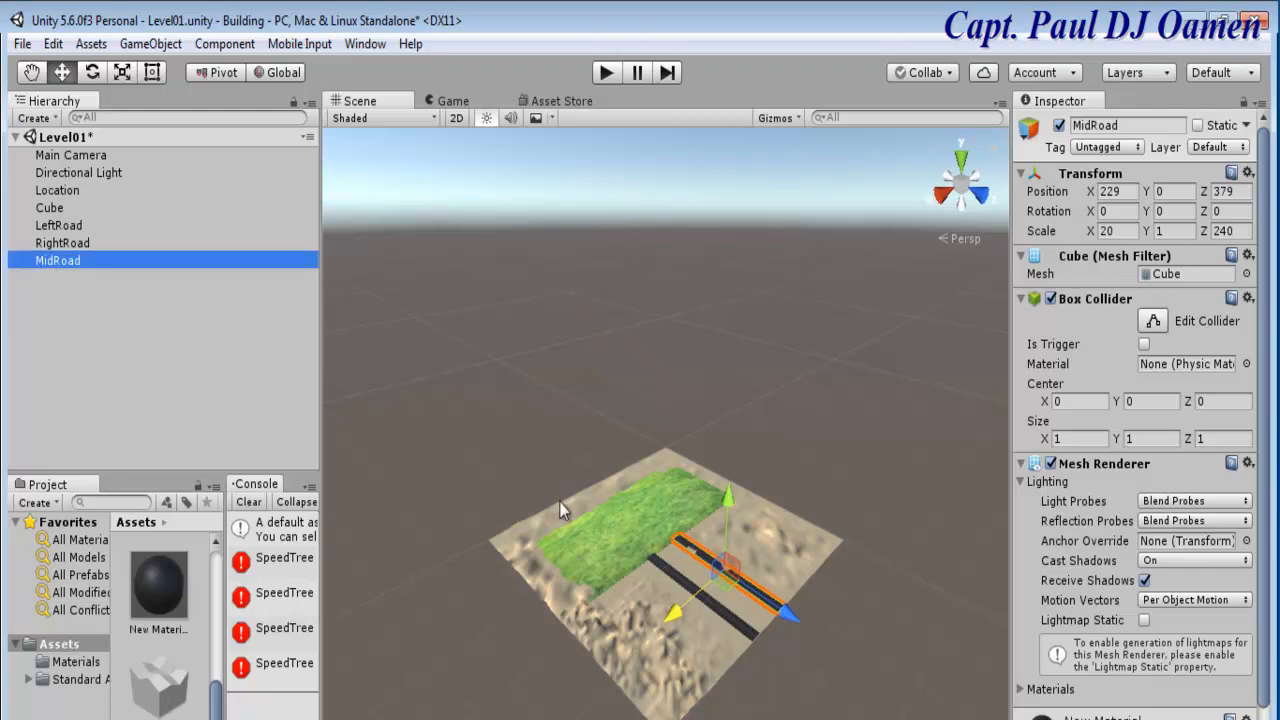
pyautogui.moveTo(671, 618); pyautogui.dragTo(665, 633)
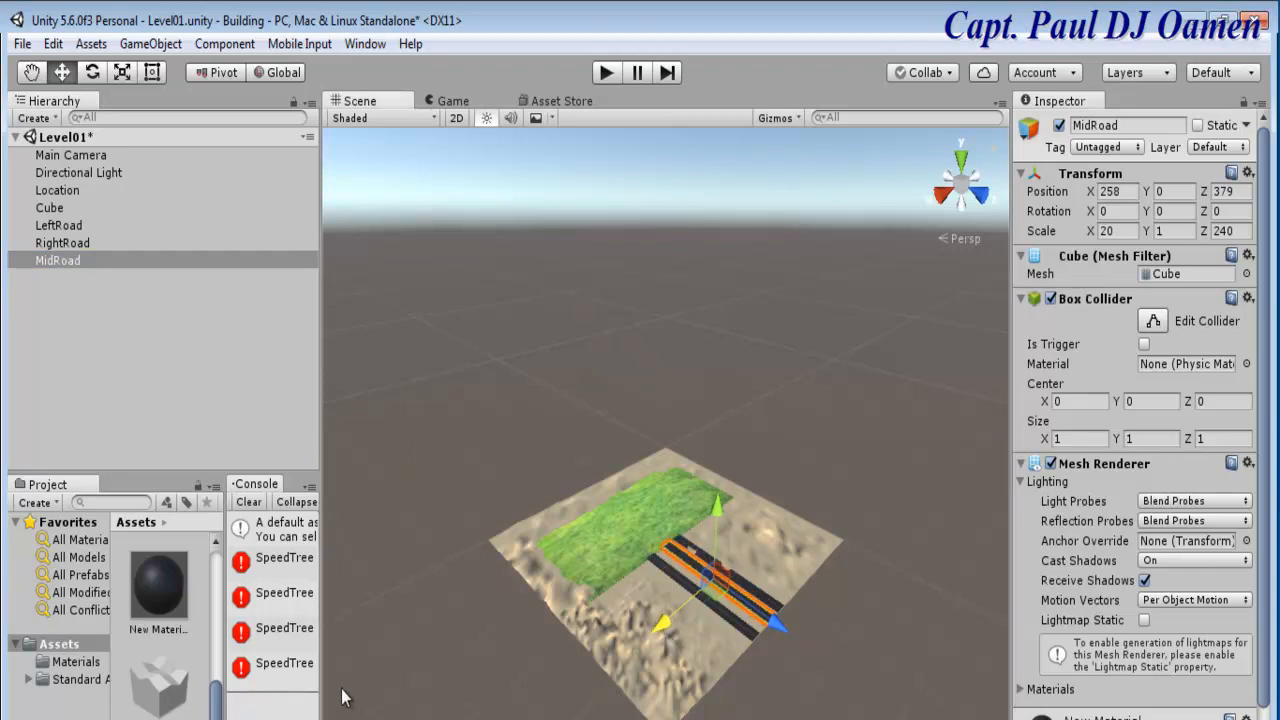
# Scale MidRoad to X 5 and Z 100, and move it along the Z axis to about Z 315.
pyautogui.click(1125, 231)
pyautogui.write('5')
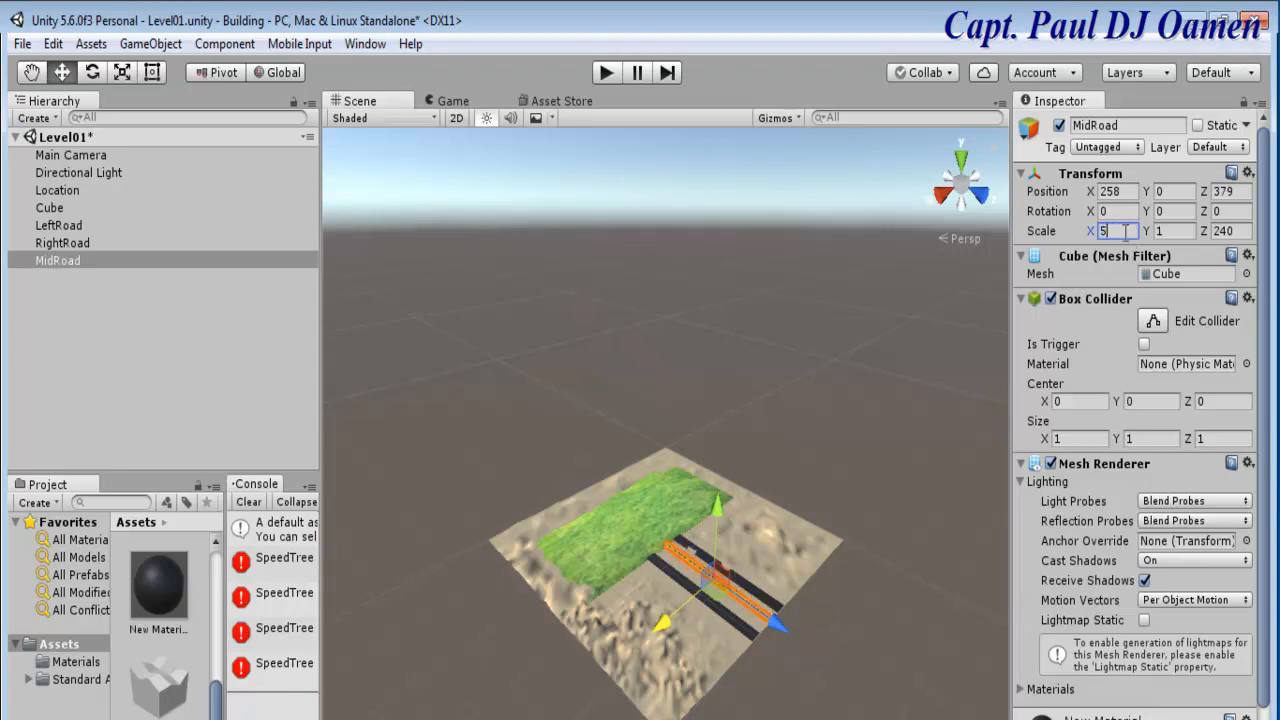
pyautogui.click(1245, 231)
pyautogui.write('100')
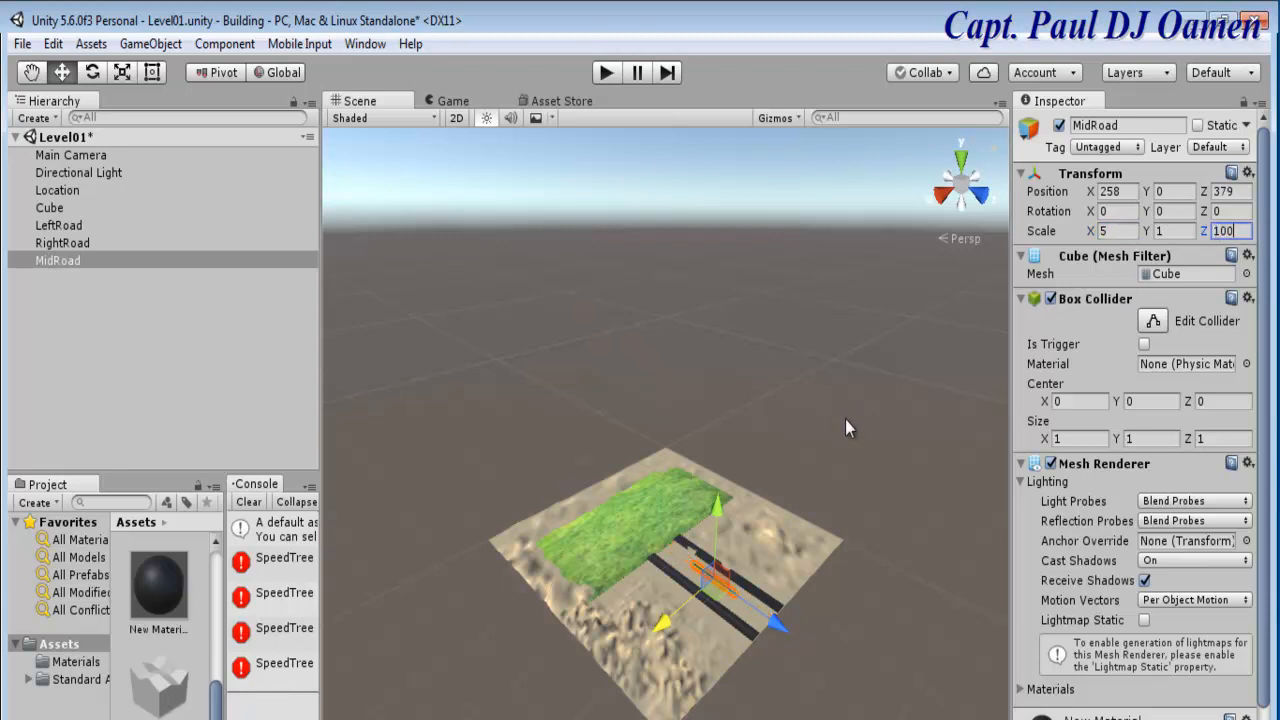
pyautogui.moveTo(780, 630); pyautogui.dragTo(748, 632)
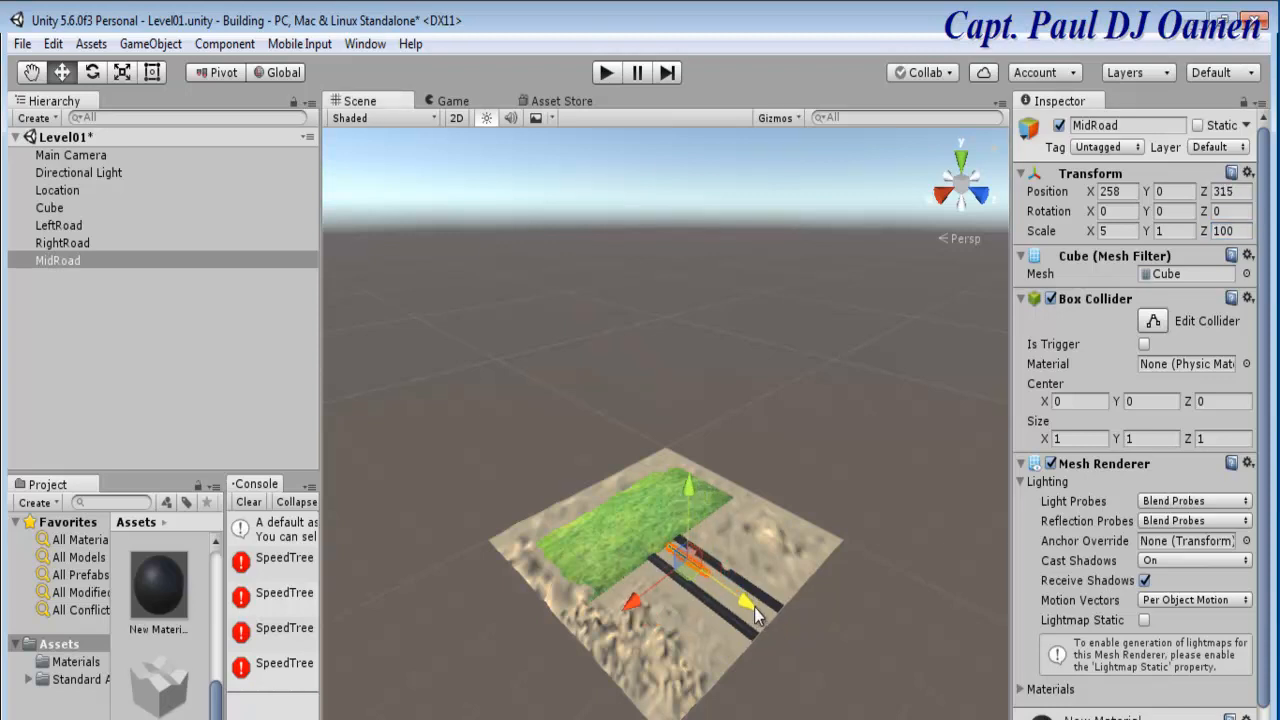
# Duplicate MidRoad twice along the Z axis, placing the first copy at about Z 446 and the second at about Z 401.
pyautogui.hotkey('ctrl', 'd')
pyautogui.moveTo(754, 607); pyautogui.dragTo(800, 659)
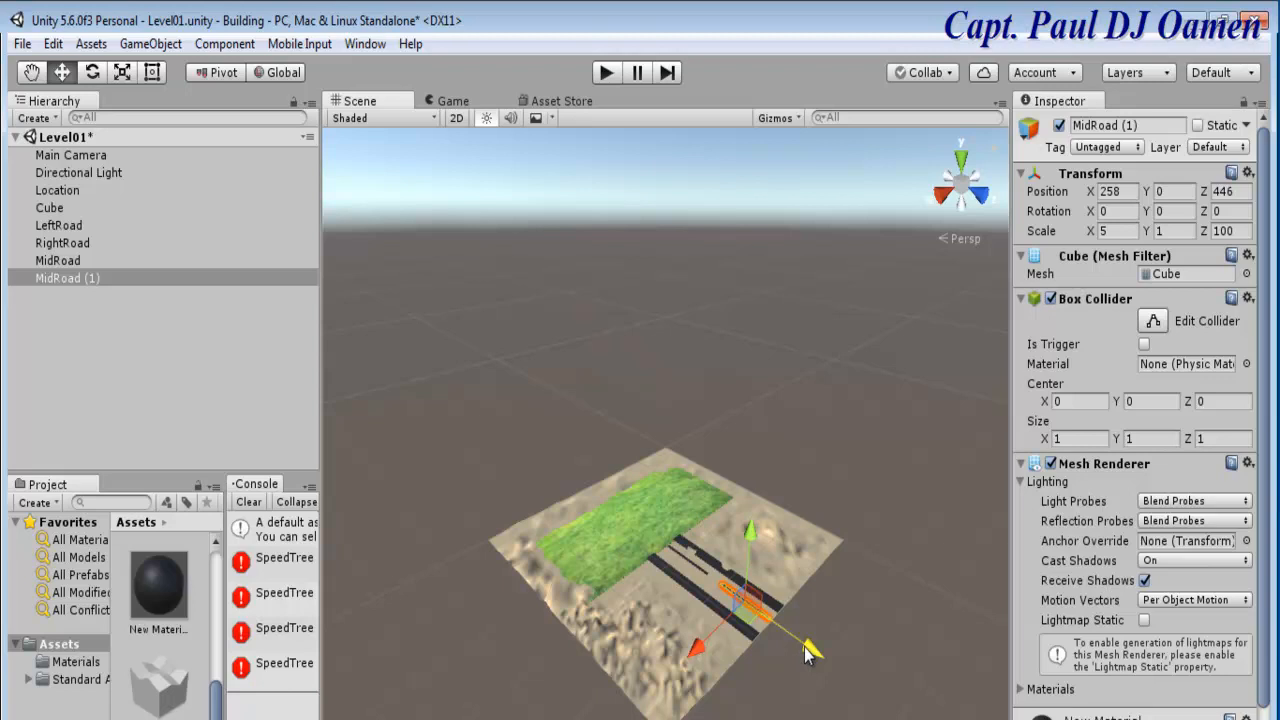
pyautogui.hotkey('ctrl', 'd')
pyautogui.moveTo(810, 652); pyautogui.dragTo(779, 640)
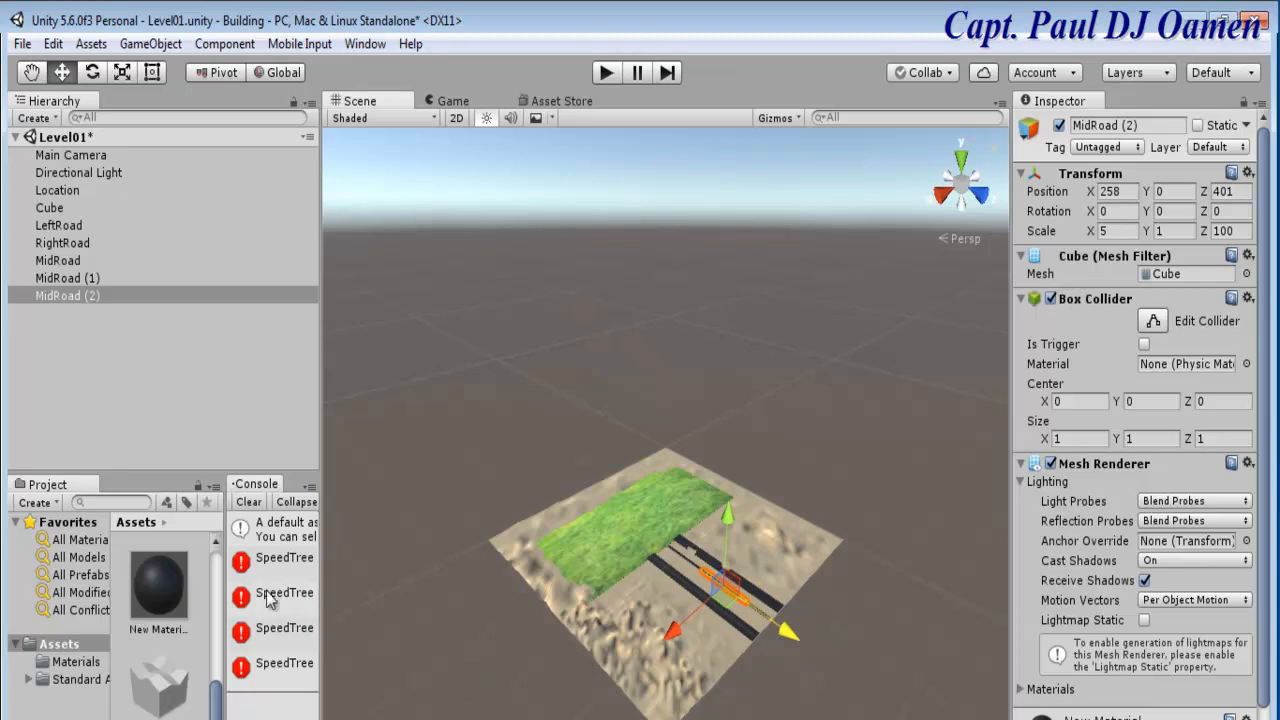
# Create a new material in the project's Assets folder.
pyautogui.click(195, 576)
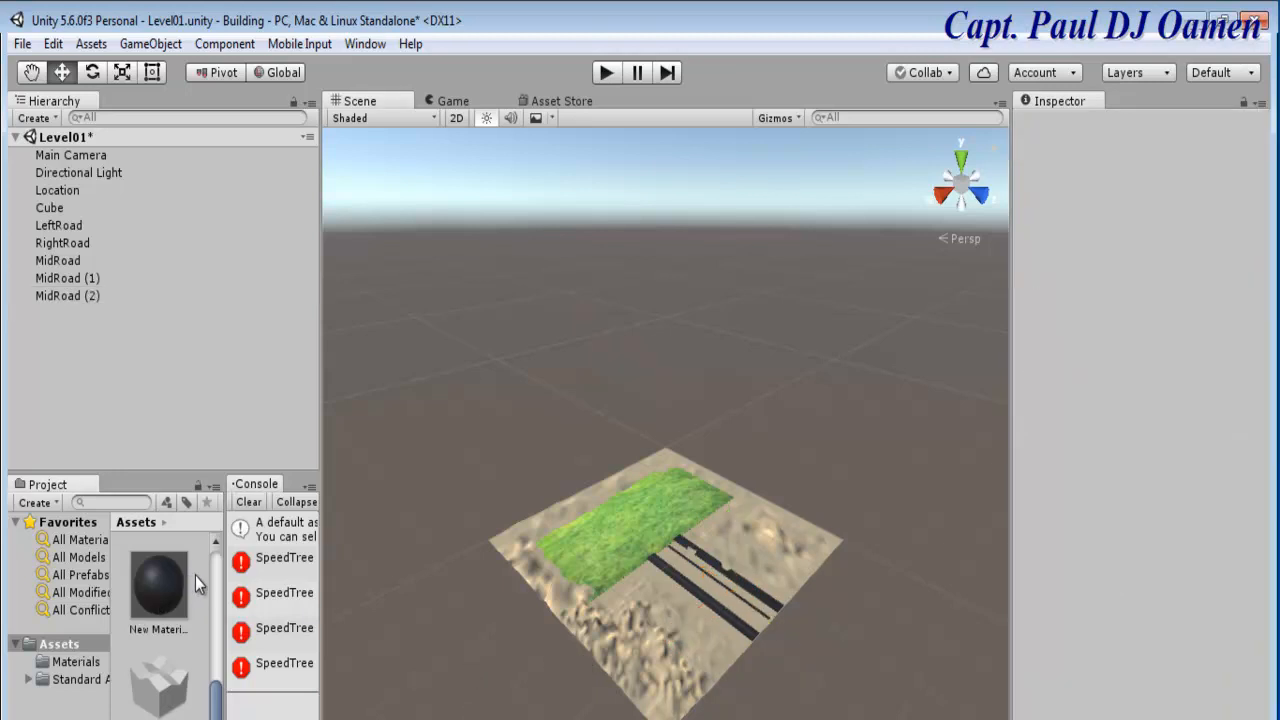
pyautogui.rightClick(196, 562)
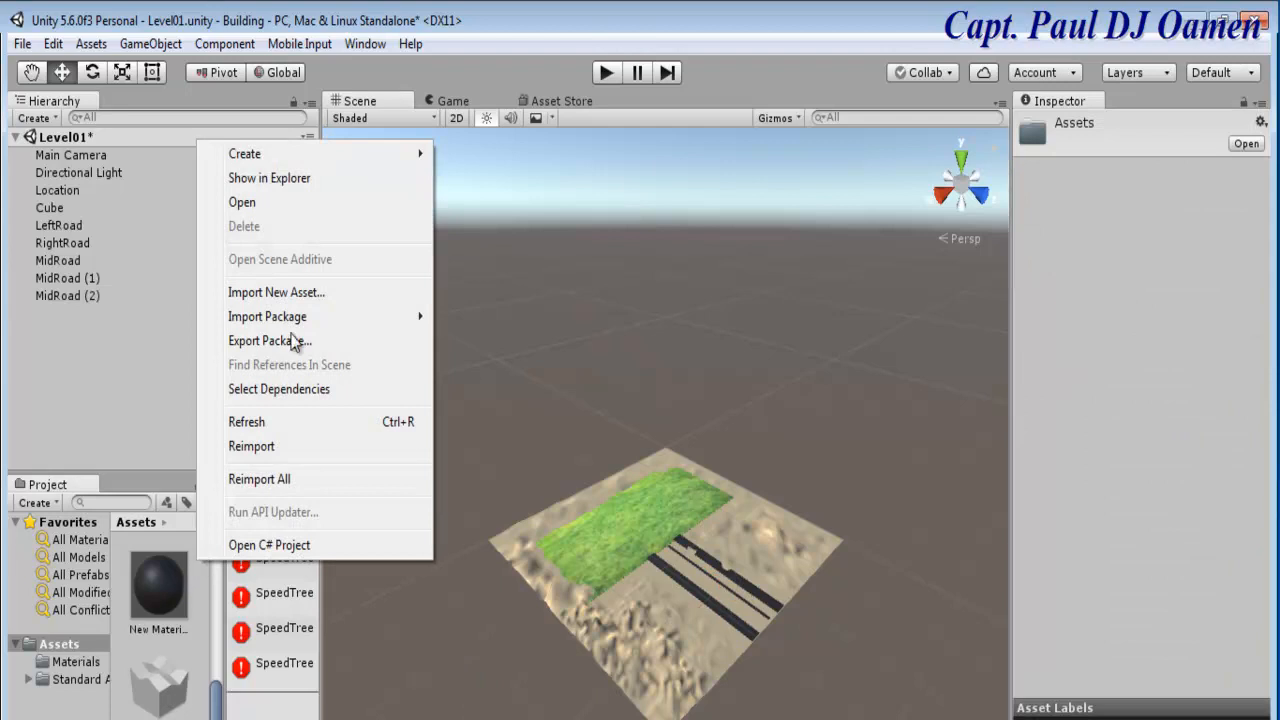
pyautogui.moveTo(309, 153)
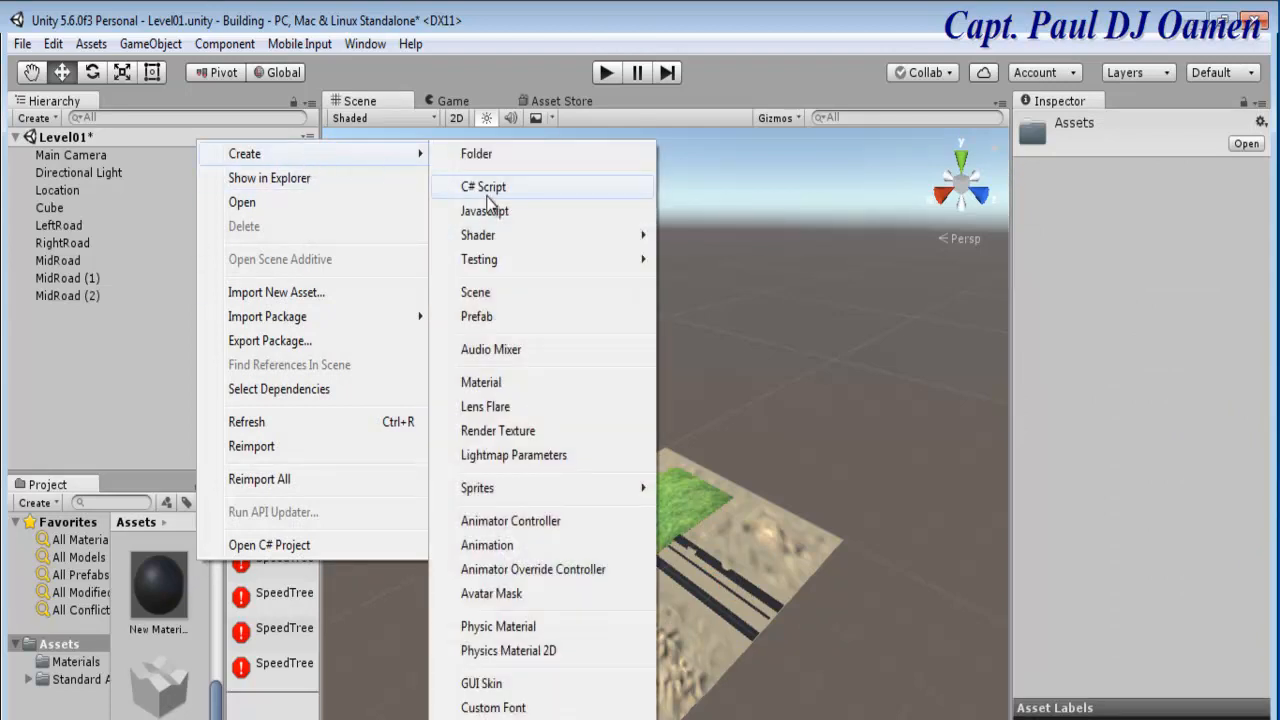
pyautogui.click(506, 386)
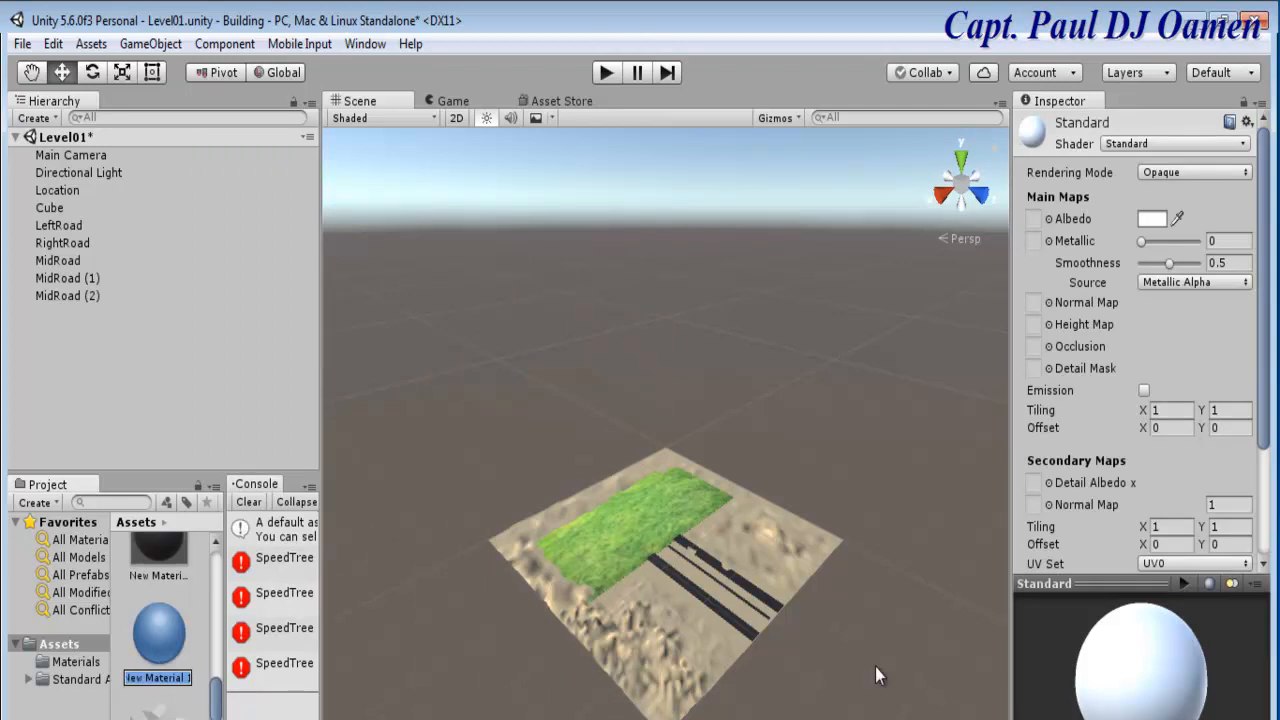
# Move MidRoad (2) to about Z 396 and apply the new white material to it.
pyautogui.click(709, 578)
pyautogui.click(709, 578)
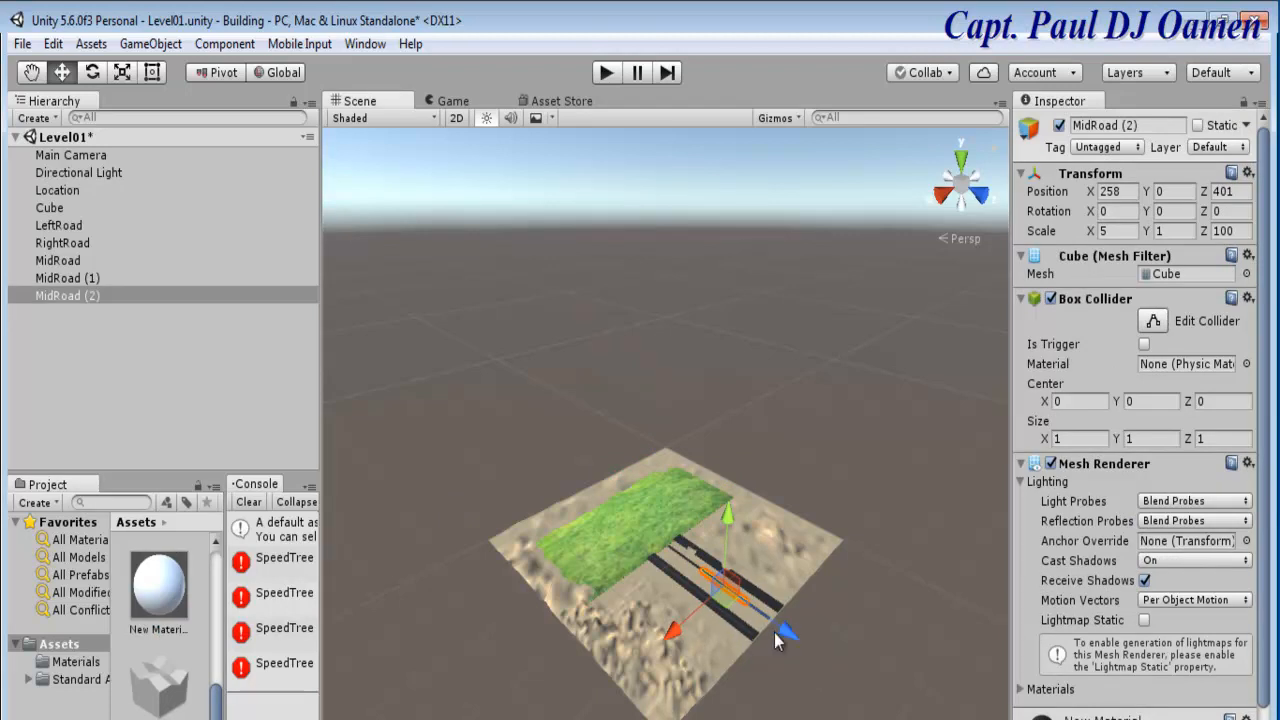
pyautogui.moveTo(789, 633); pyautogui.dragTo(786, 633)
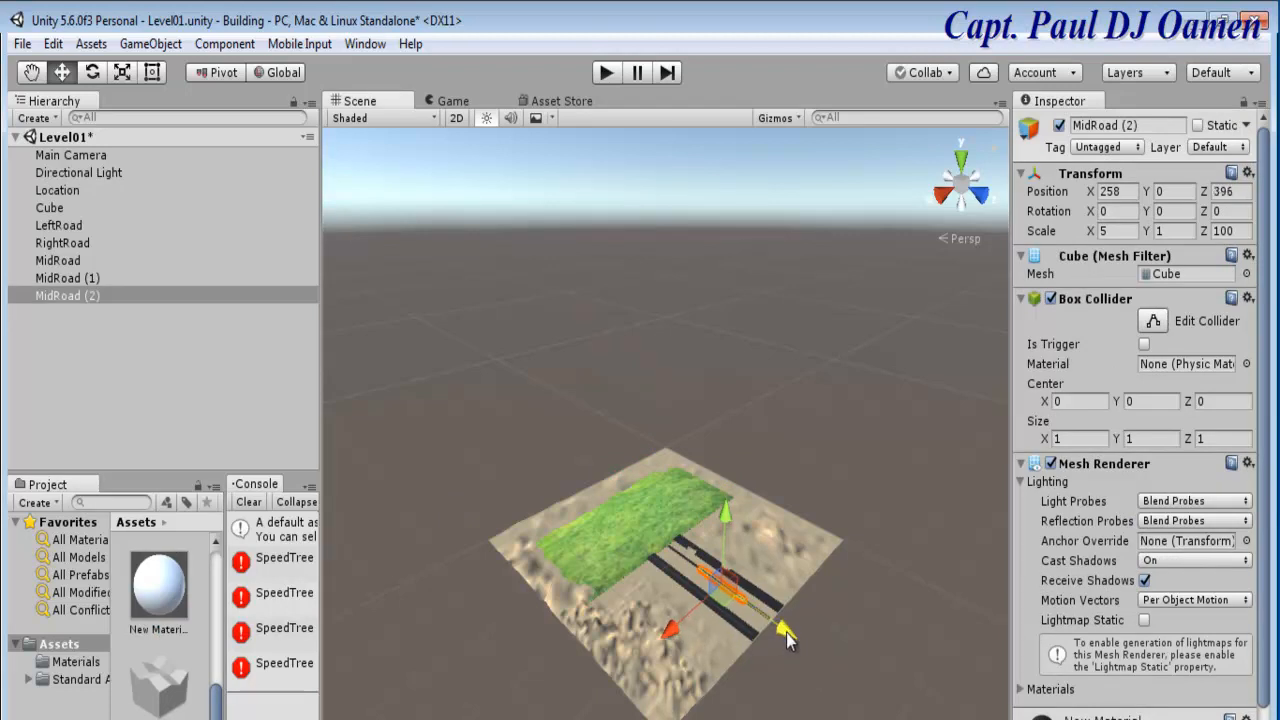
pyautogui.moveTo(157, 588); pyautogui.dragTo(146, 298)
pyautogui.click(810, 433)
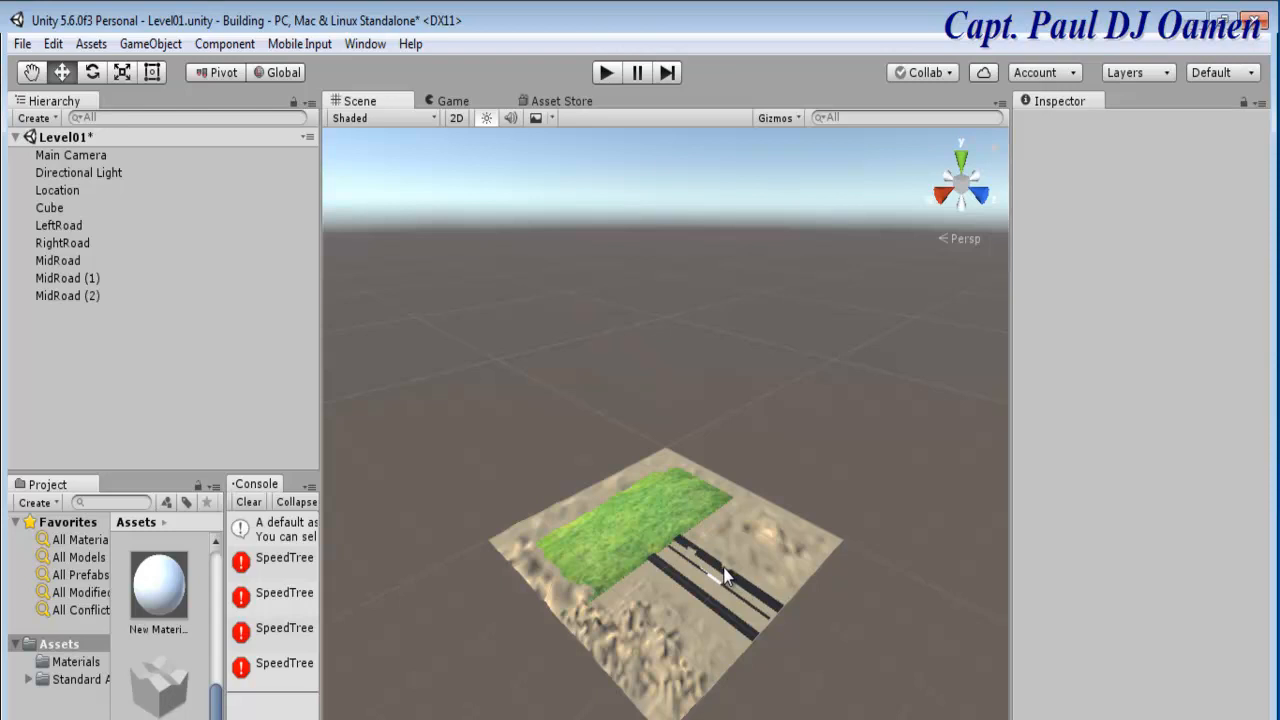
# Bring the two roads closer together, moving LeftRoad to about X 275 and RightRoad to about X 239.
pyautogui.click(785, 605)
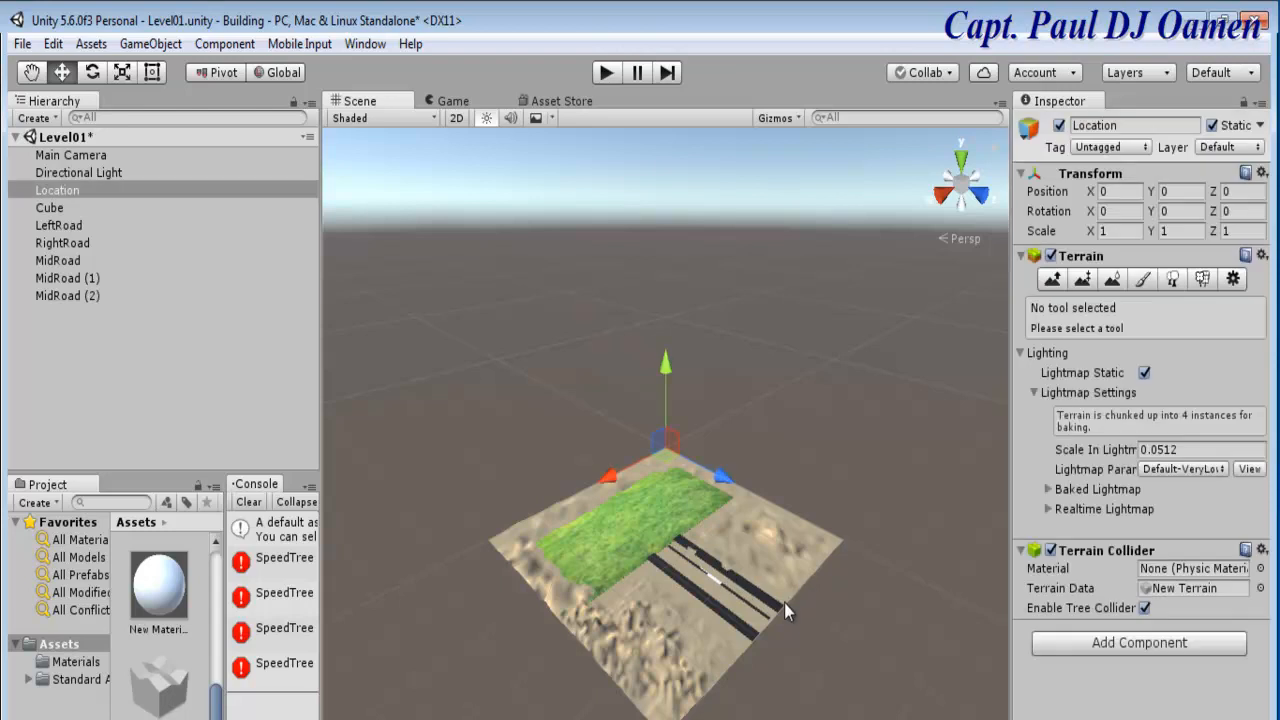
pyautogui.click(726, 615)
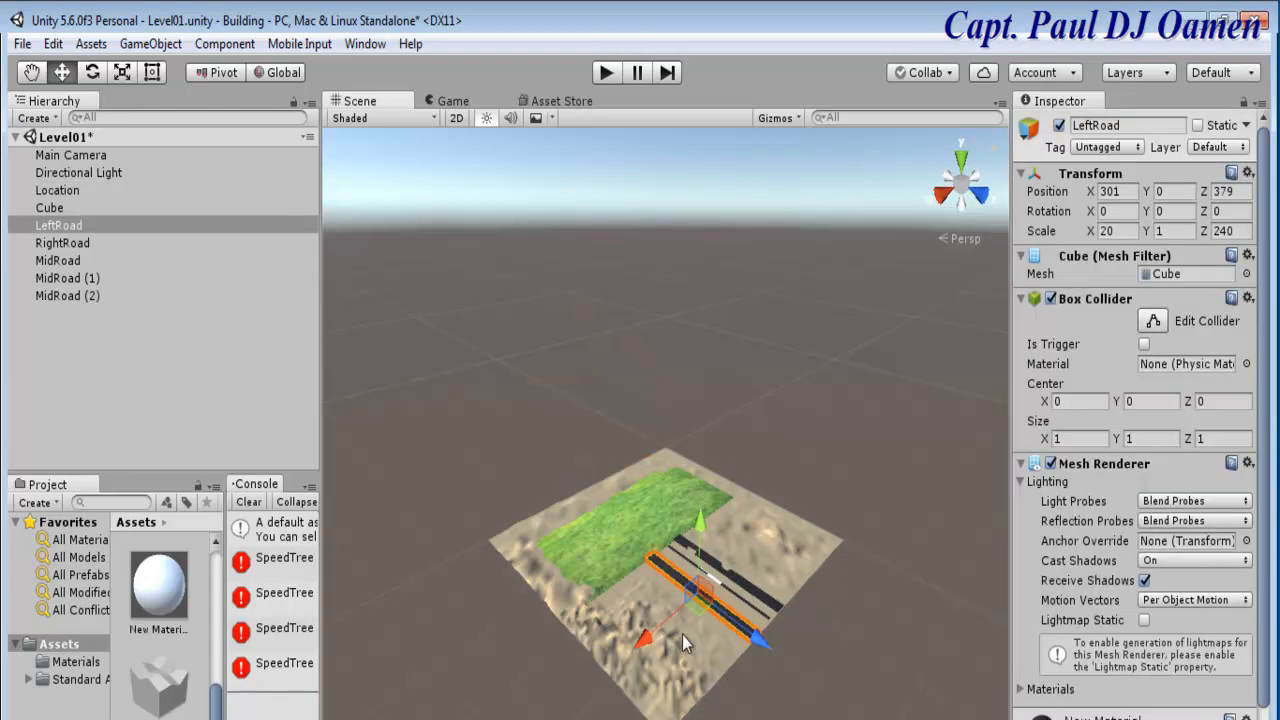
pyautogui.moveTo(648, 640); pyautogui.dragTo(653, 626)
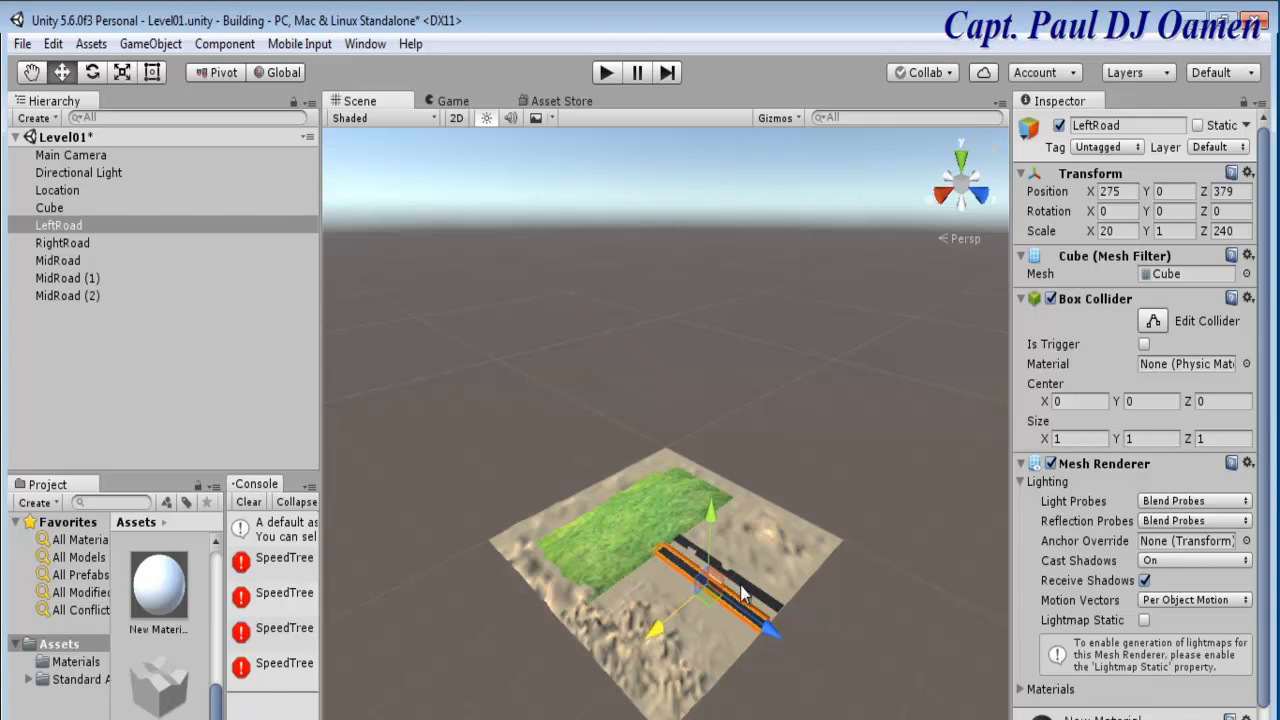
pyautogui.click(744, 590)
pyautogui.moveTo(688, 610); pyautogui.dragTo(677, 616)
pyautogui.click(822, 484)
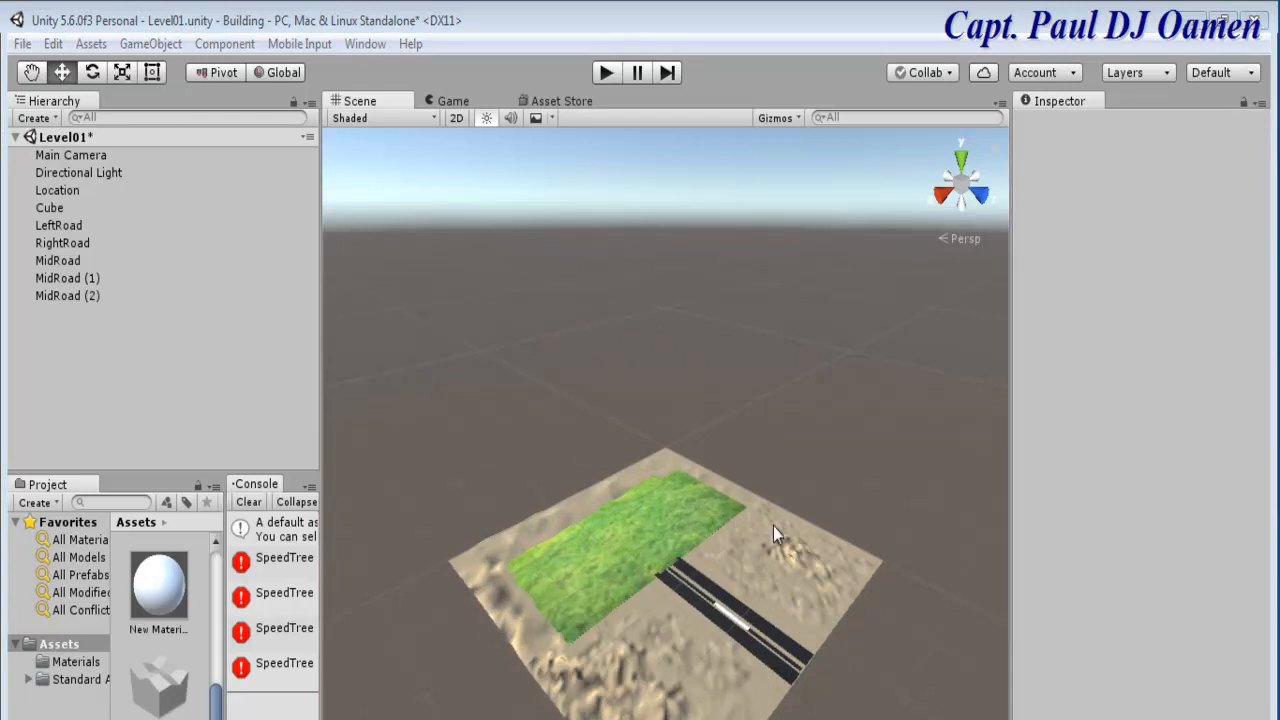
# Widen RightRoad by setting its X scale to 30.
pyautogui.click(785, 663)
pyautogui.click(745, 633)
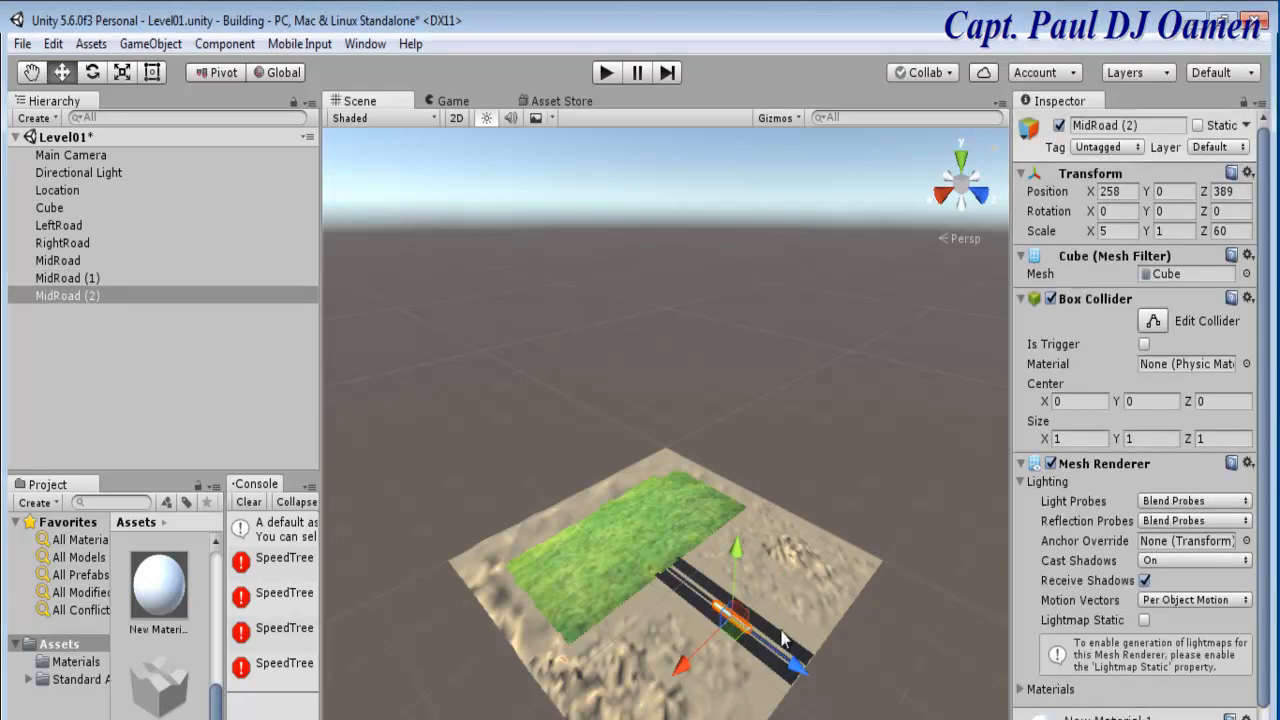
pyautogui.click(787, 635)
pyautogui.click(1128, 230)
pyautogui.write('30')
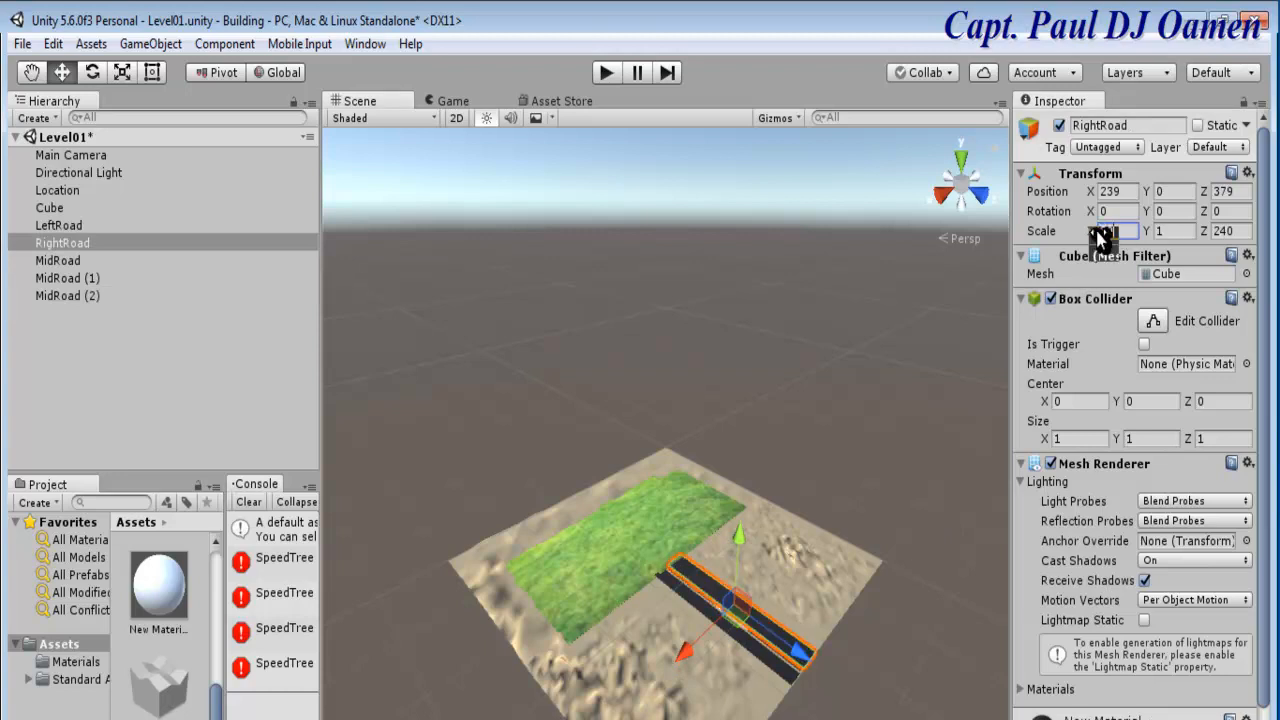
pyautogui.click(803, 472)
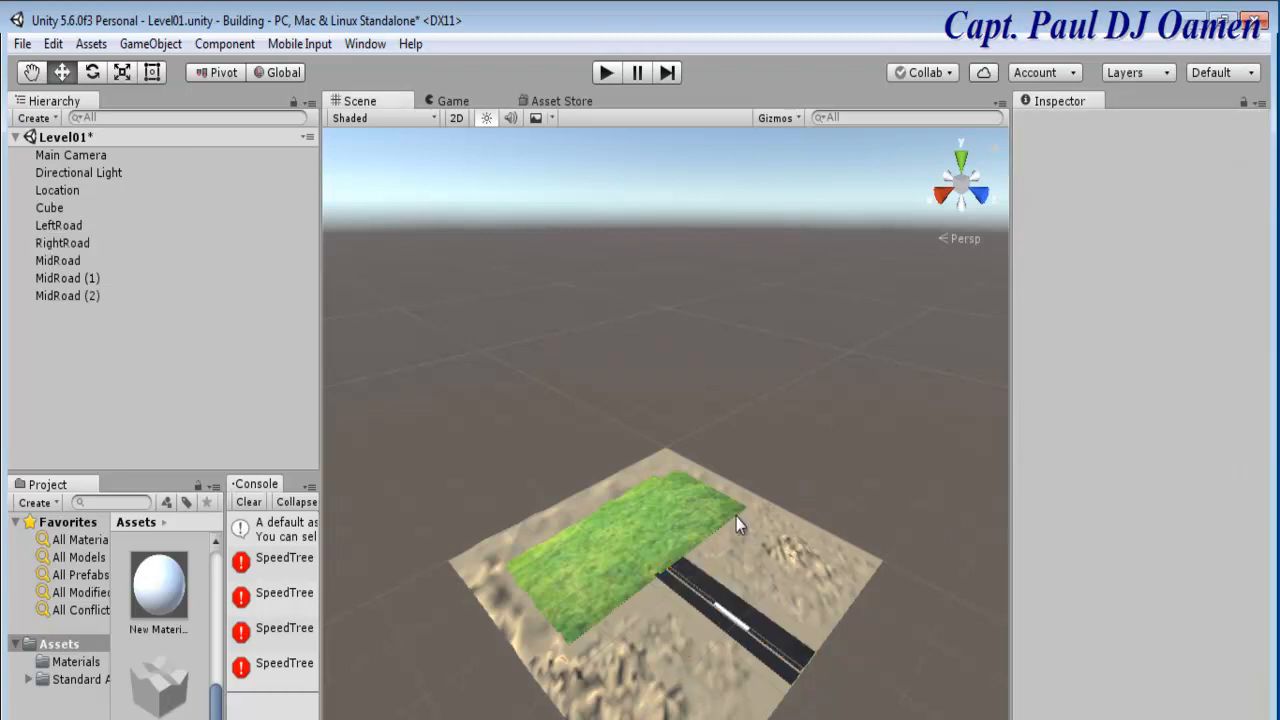
# Move LeftRoad away from RightRoad along the X axis, to about X 301.
pyautogui.click(741, 623)
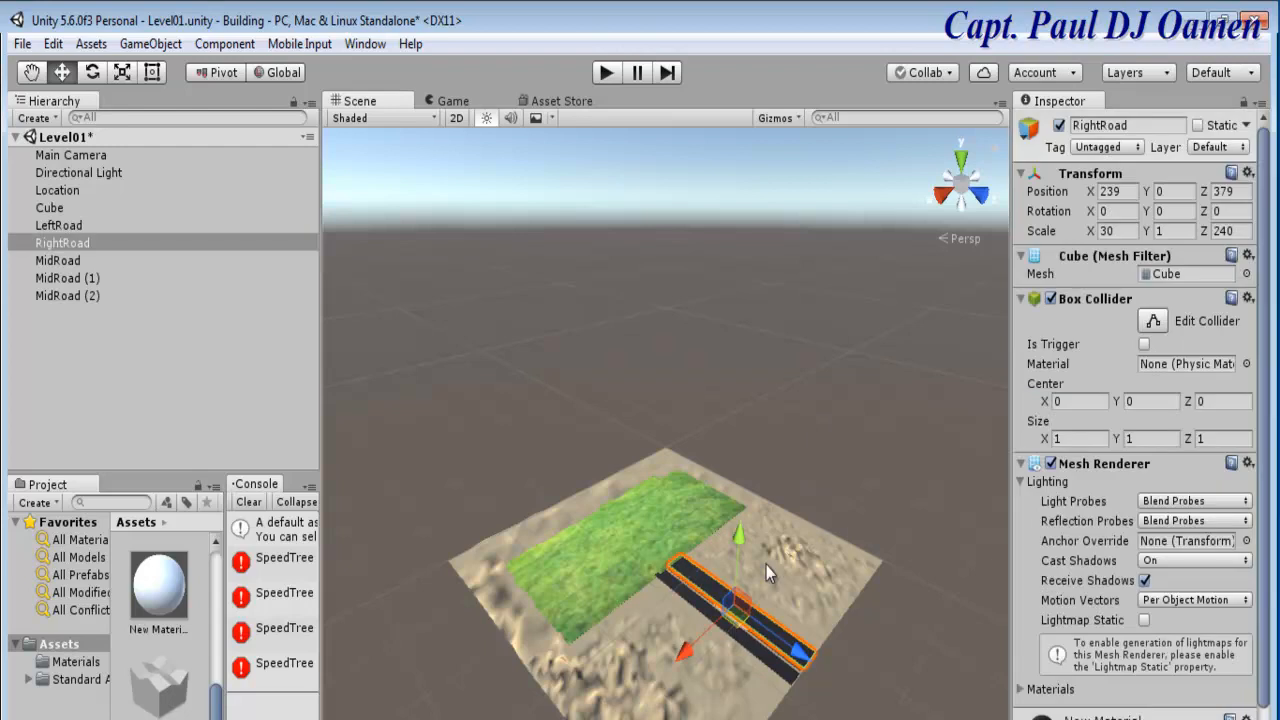
pyautogui.click(840, 482)
pyautogui.click(728, 622)
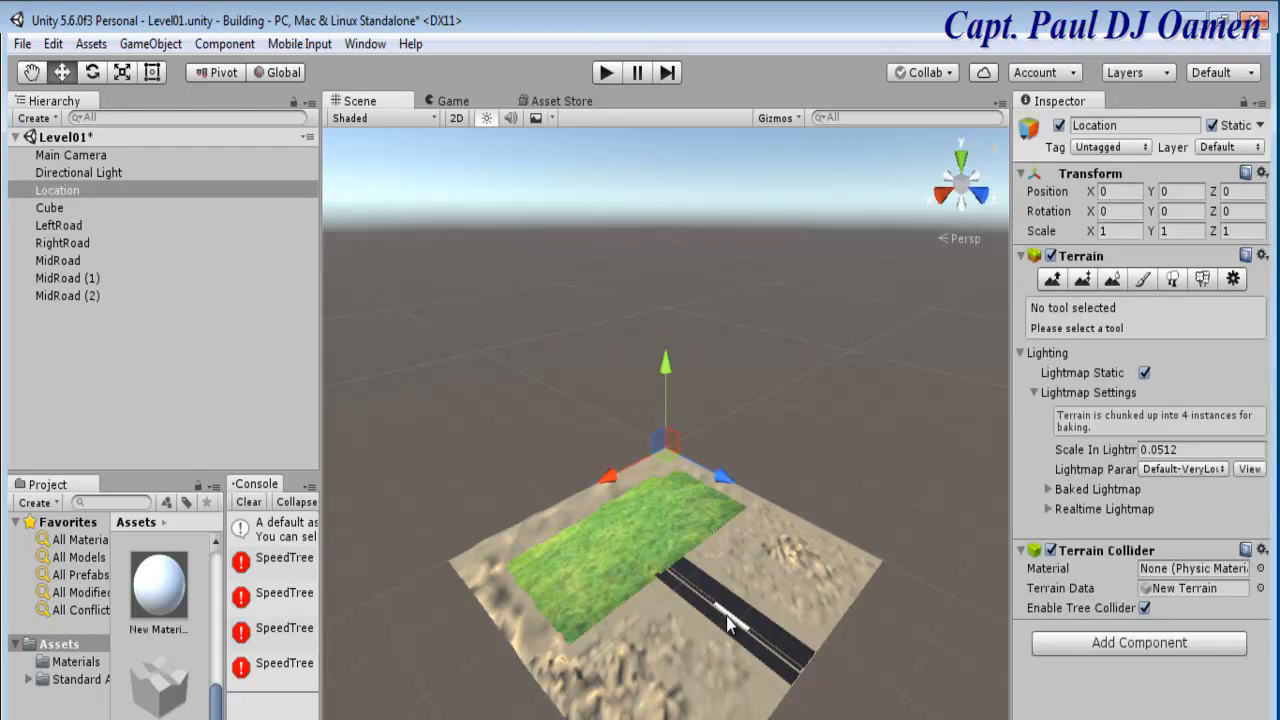
pyautogui.click(733, 625)
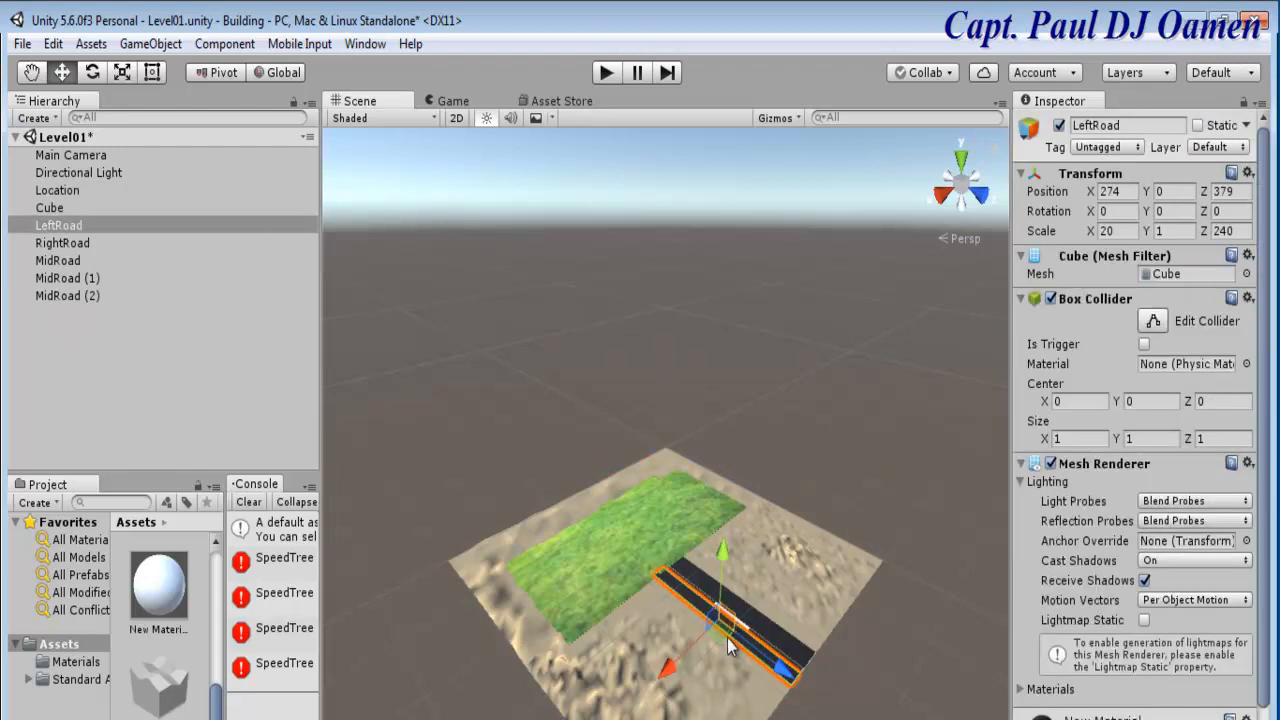
pyautogui.moveTo(688, 649); pyautogui.dragTo(714, 633)
# Move the white MidRoad (2) strip onto the middle of RightRoad, at about X 240.
pyautogui.click(735, 621)
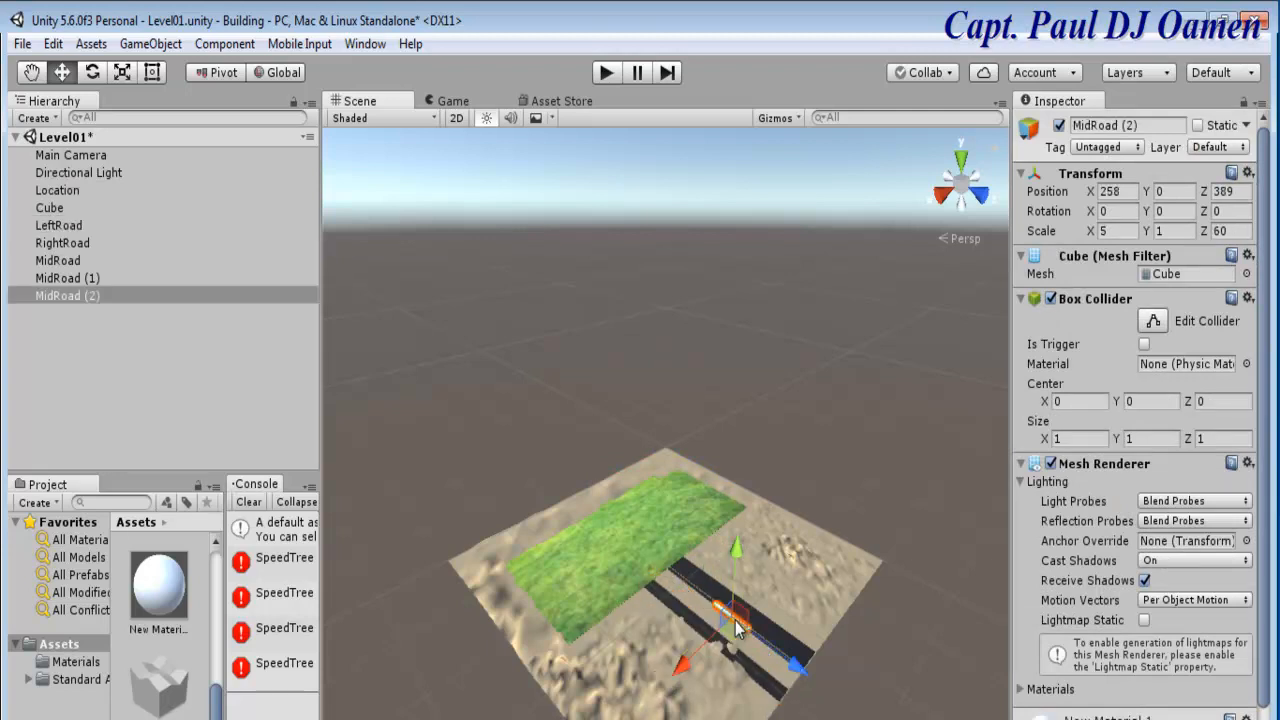
pyautogui.moveTo(678, 676); pyautogui.dragTo(685, 661)
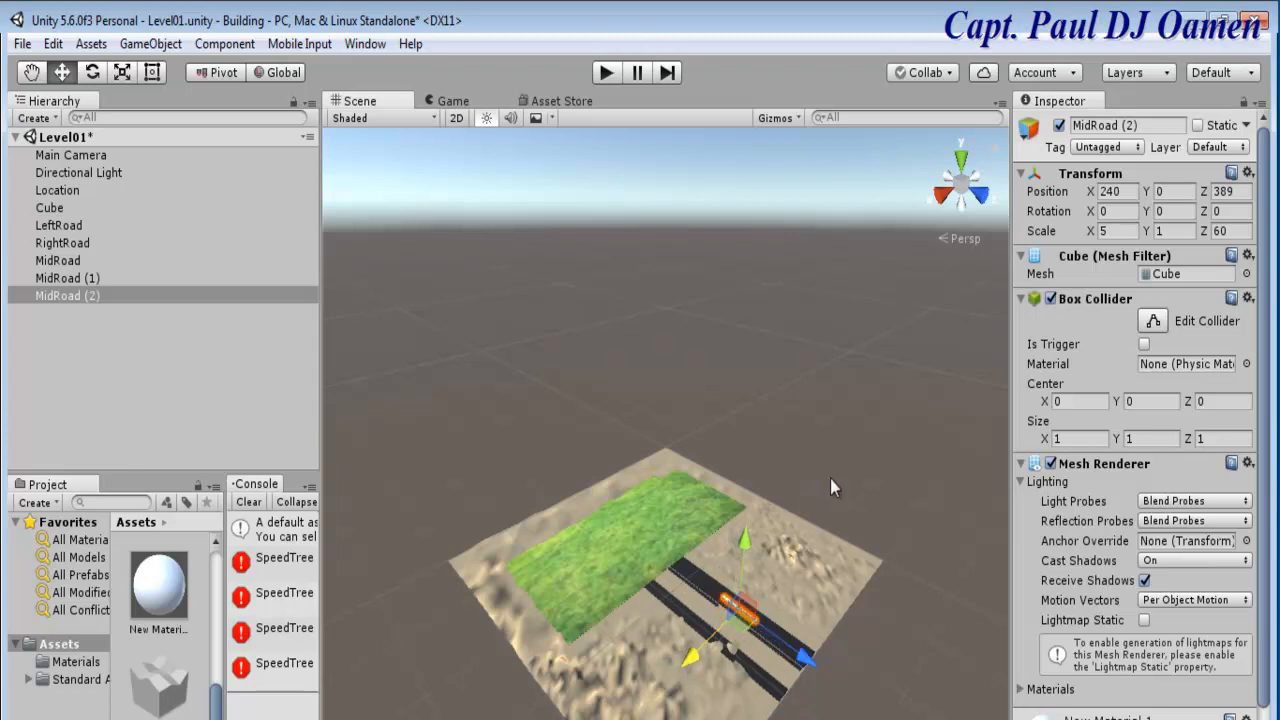
pyautogui.click(851, 456)
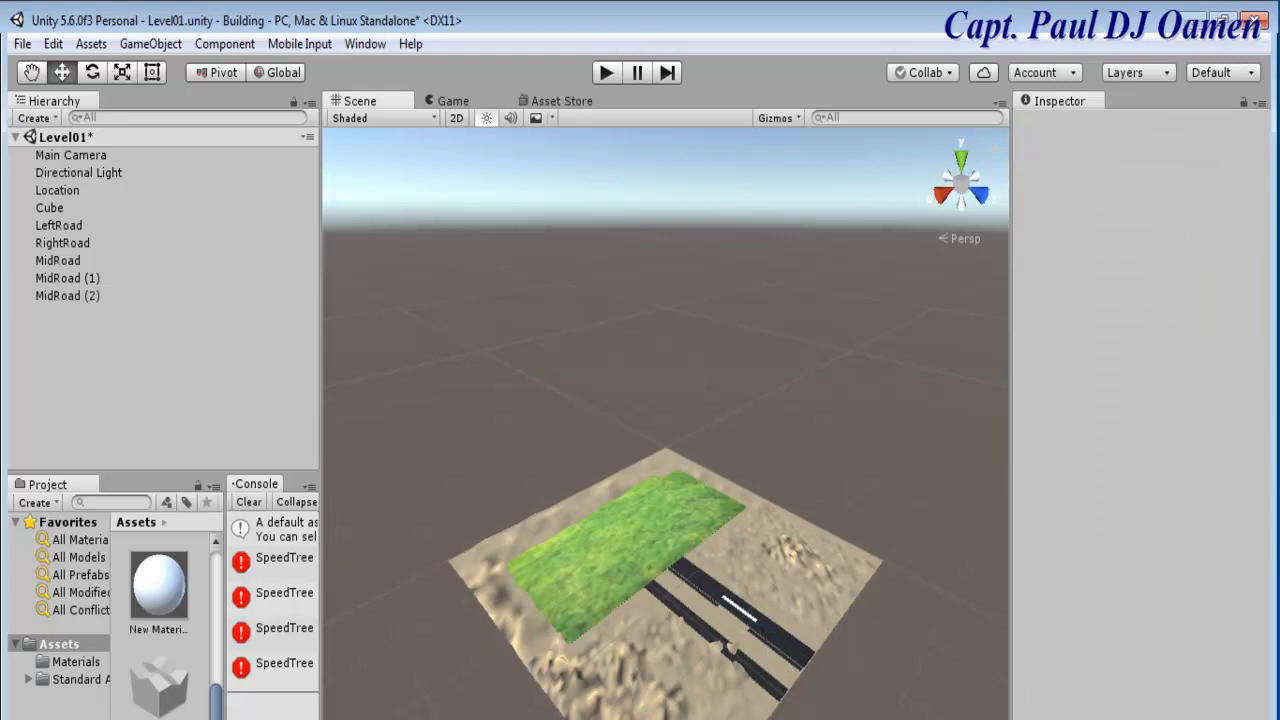
# Widen LeftRoad by setting its X scale to 30.
pyautogui.click(677, 618)
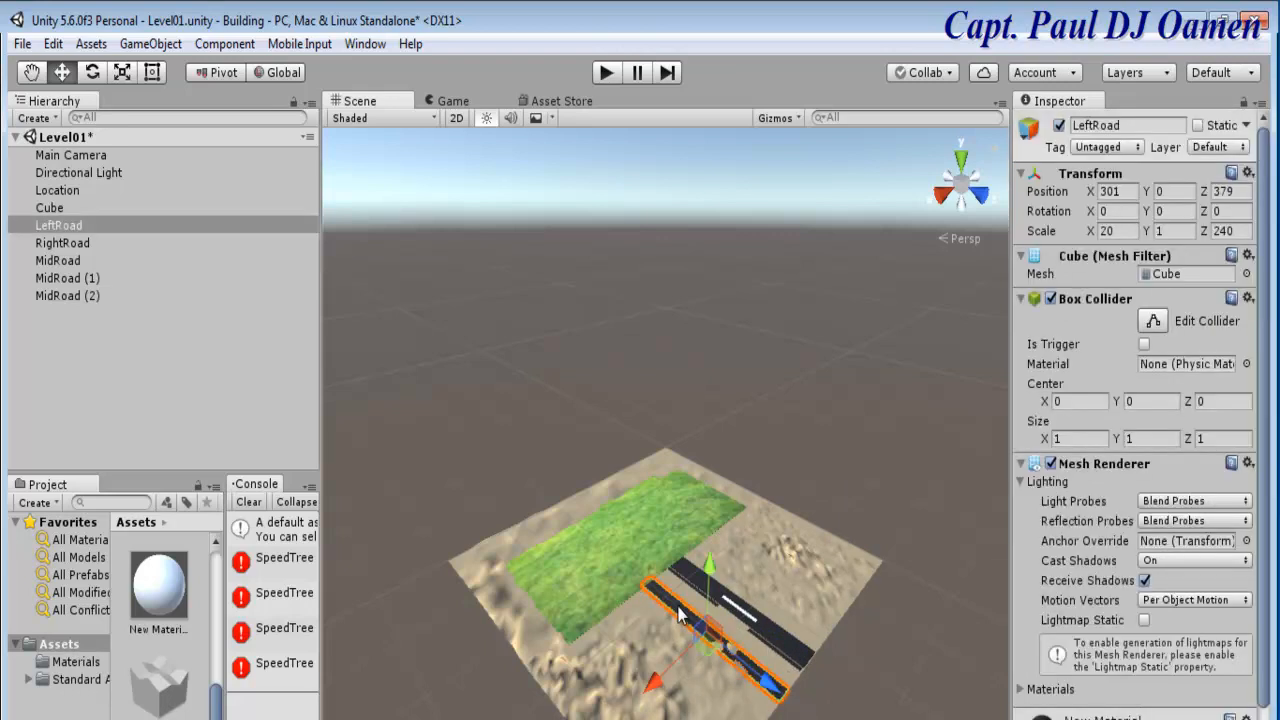
pyautogui.click(1112, 231)
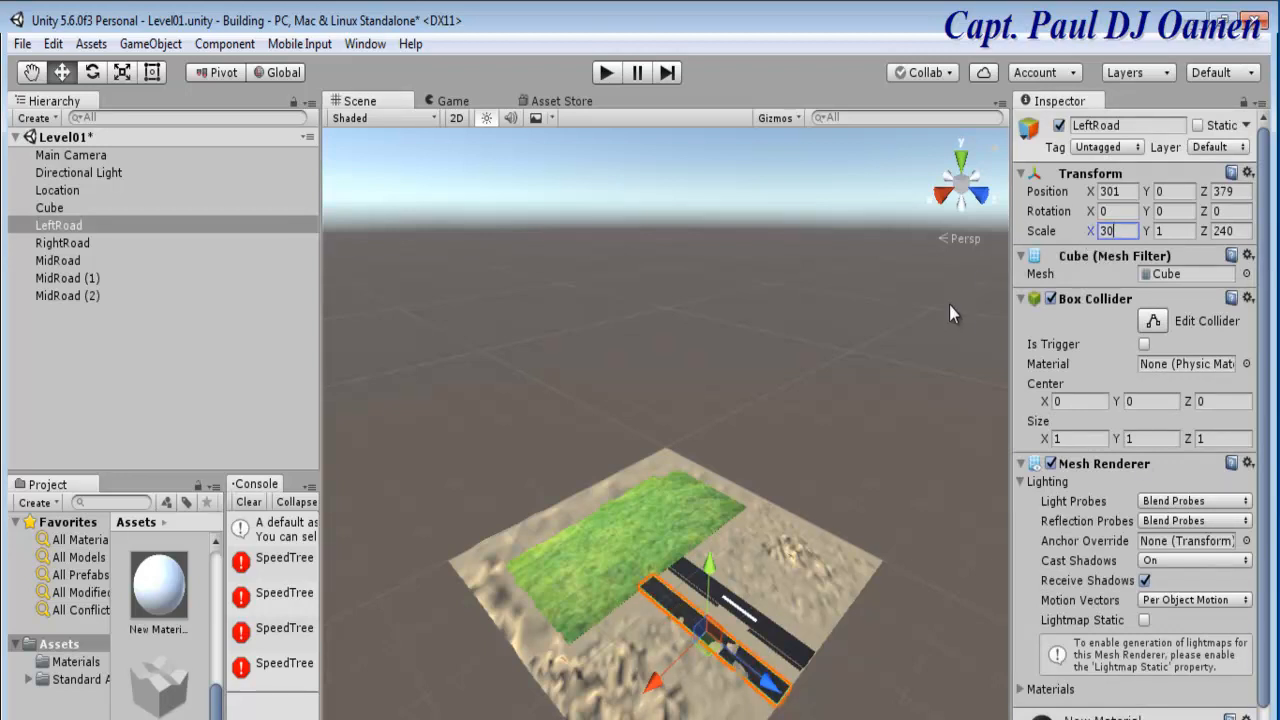
pyautogui.click(838, 520)
# Delete the MidRoad (1) and MidRoad objects from the scene.
pyautogui.click(770, 648)
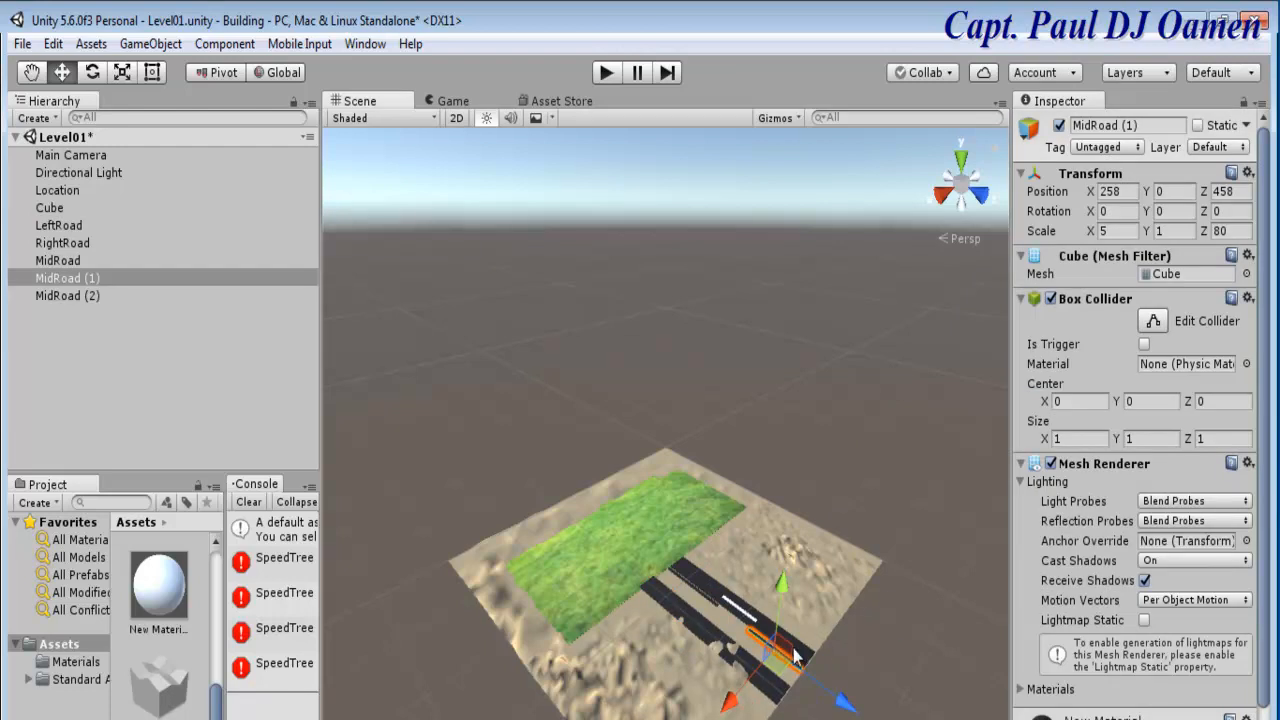
pyautogui.rightClick(115, 277)
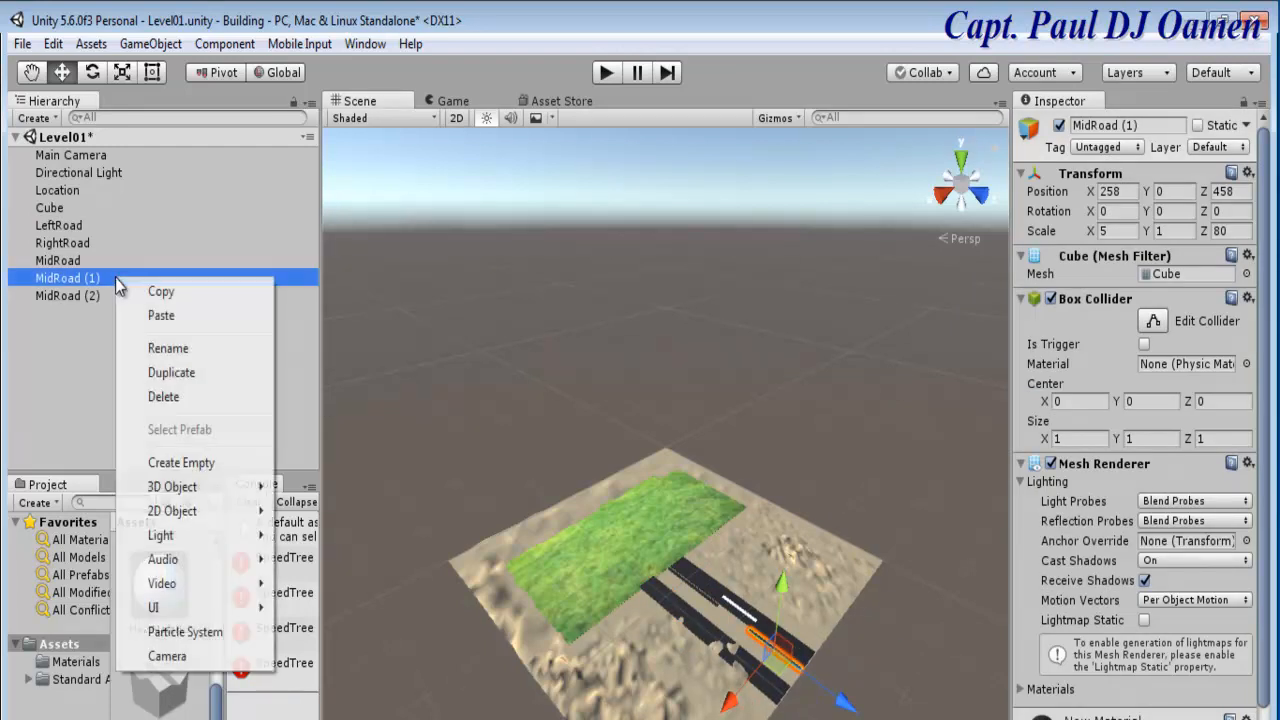
pyautogui.click(170, 400)
pyautogui.click(85, 279)
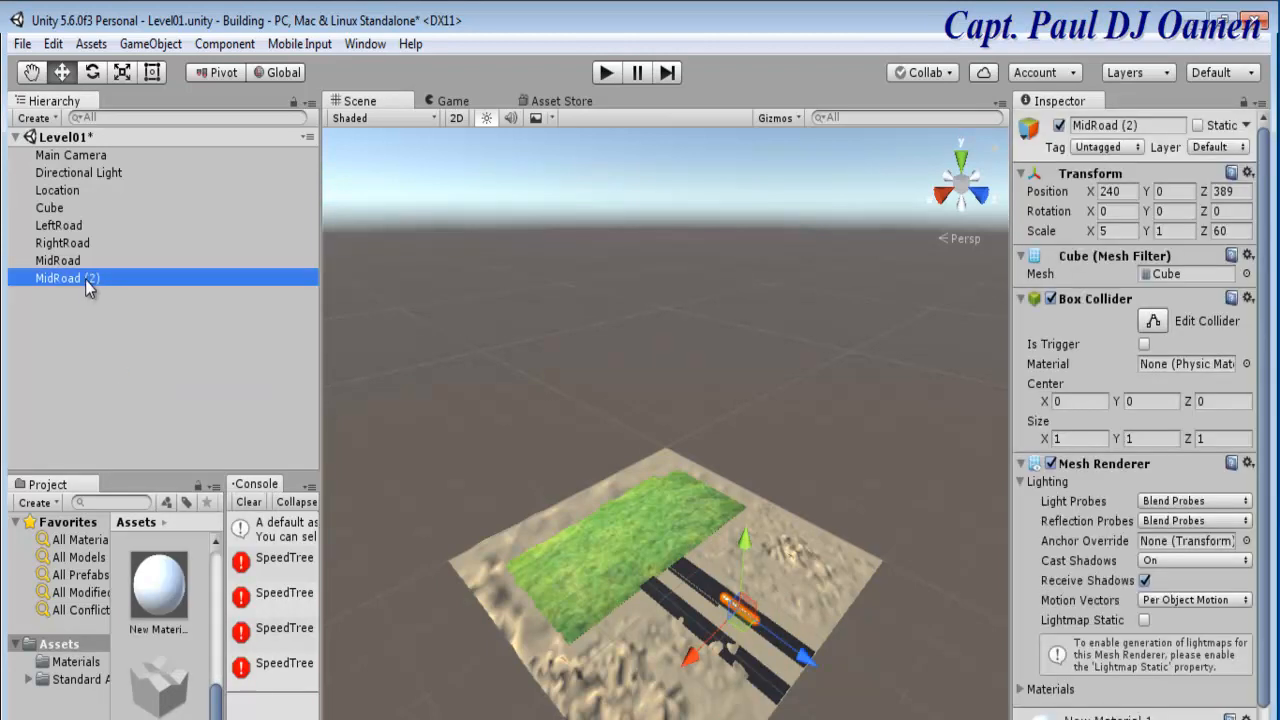
pyautogui.click(71, 261)
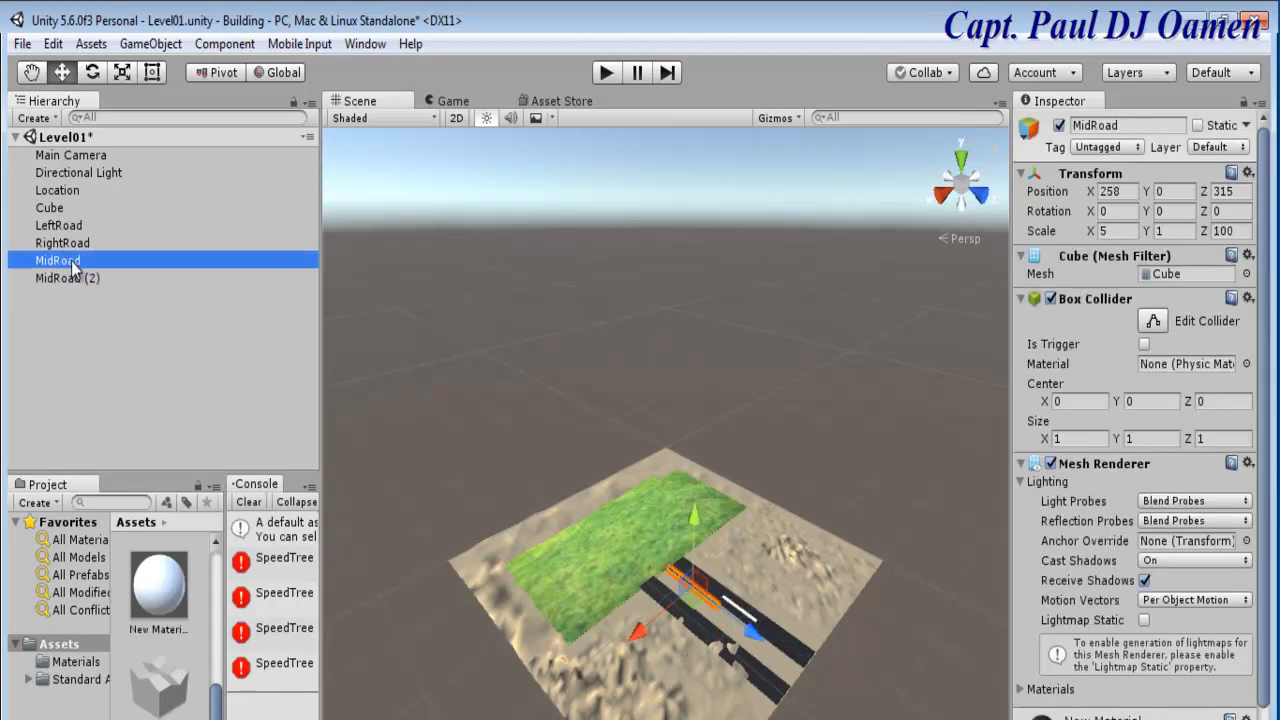
pyautogui.rightClick(71, 261)
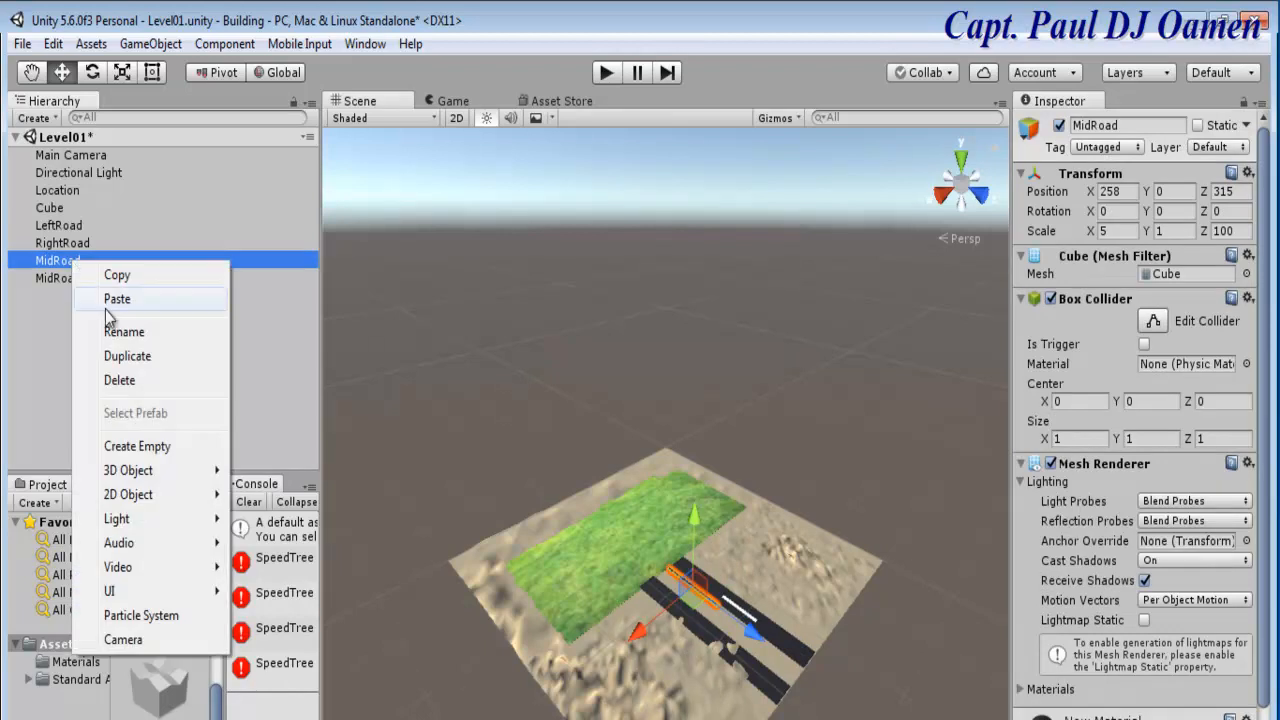
pyautogui.click(122, 380)
# Rename the remaining MidRoad (2) object to whitemark.
pyautogui.click(79, 263)
pyautogui.rightClick(80, 261)
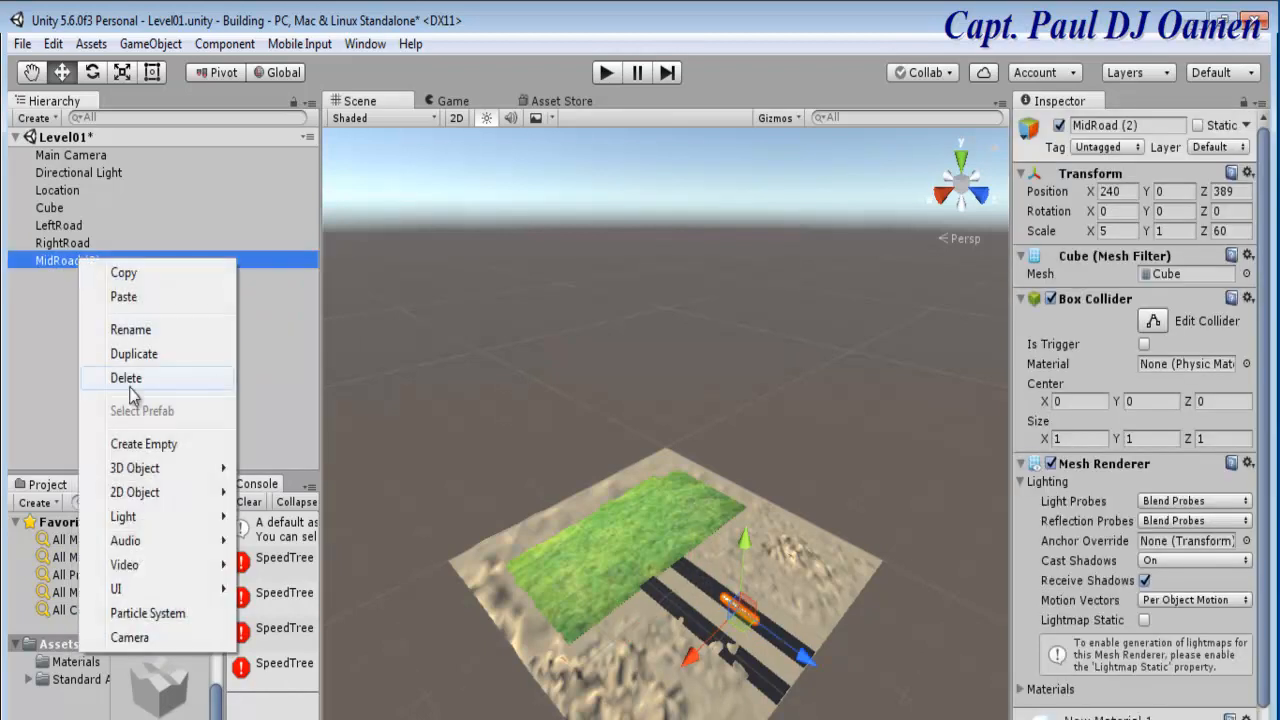
pyautogui.click(139, 330)
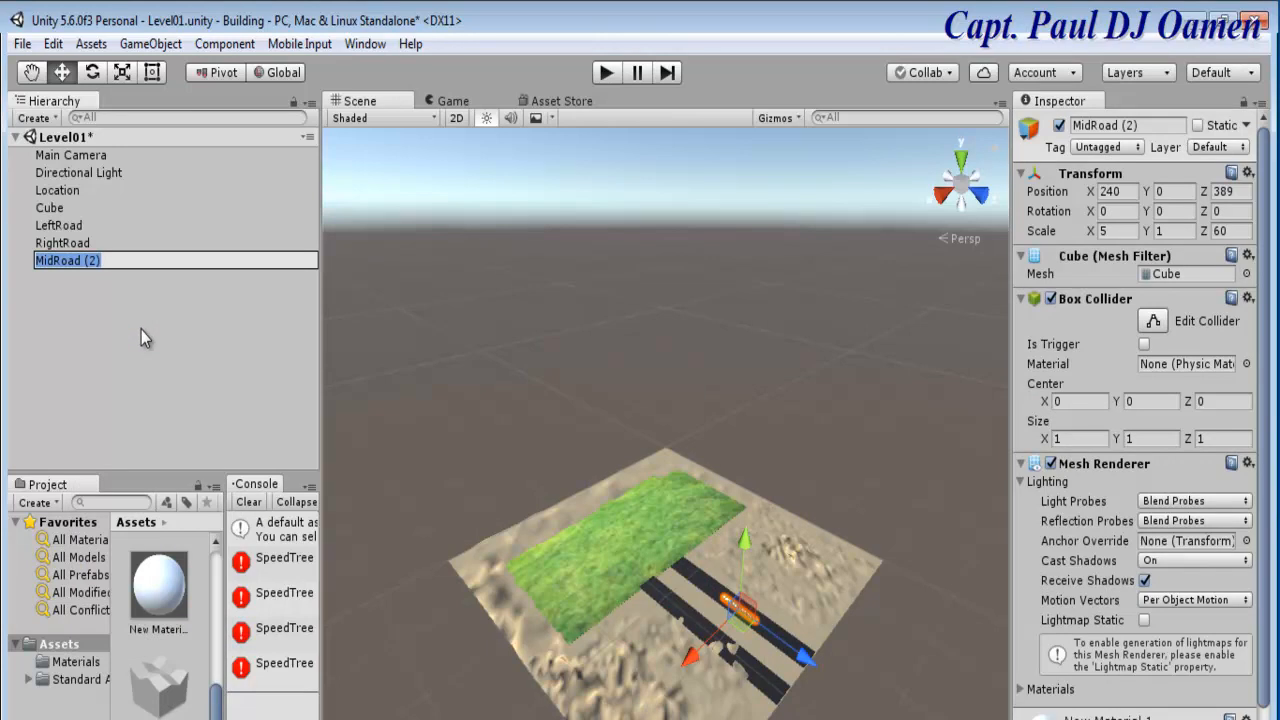
pyautogui.write('whitemark')
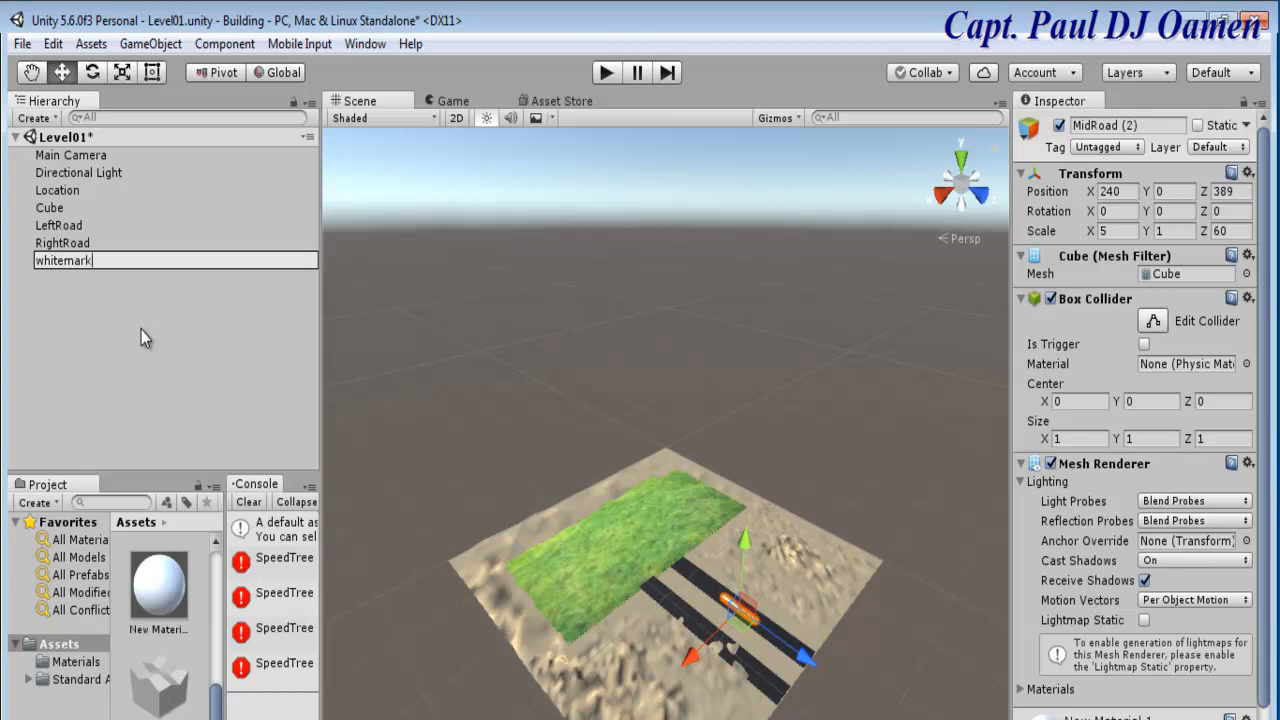
# Move whitemark along RightRoad to about Z 346 and place a duplicate of it further down the road at about Z 452.
pyautogui.press('Return')
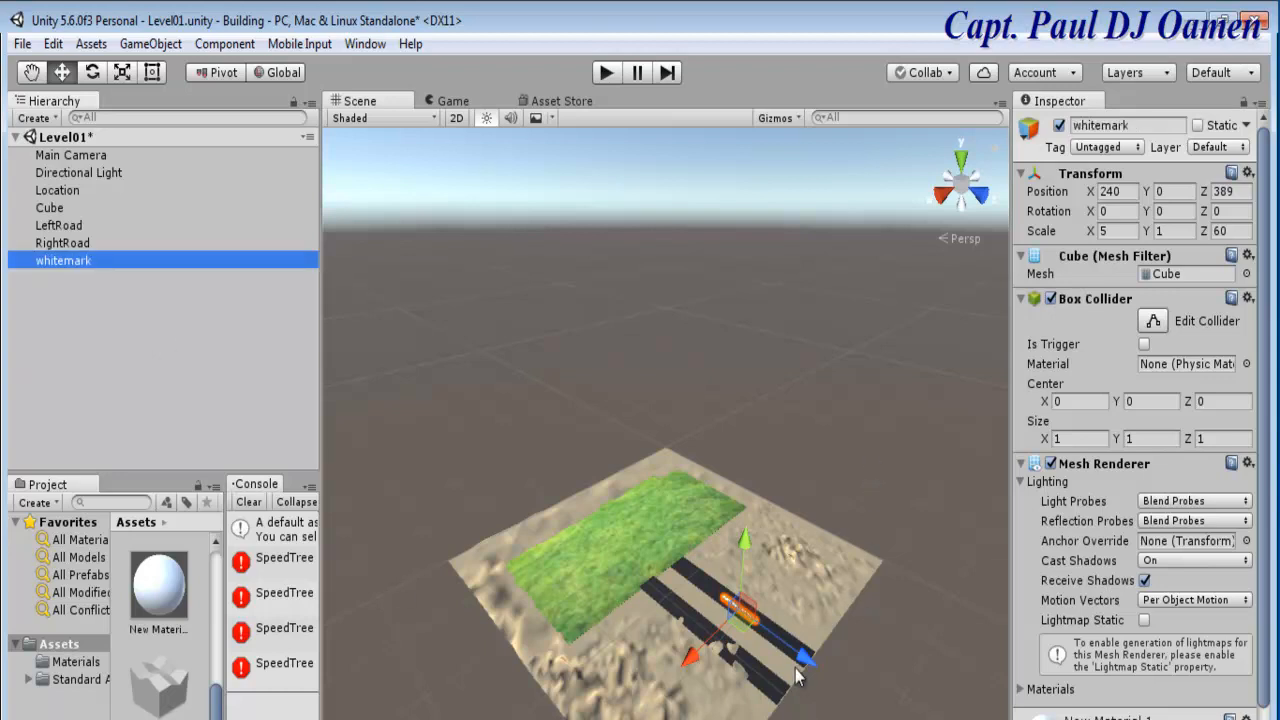
pyautogui.moveTo(803, 662); pyautogui.dragTo(776, 640)
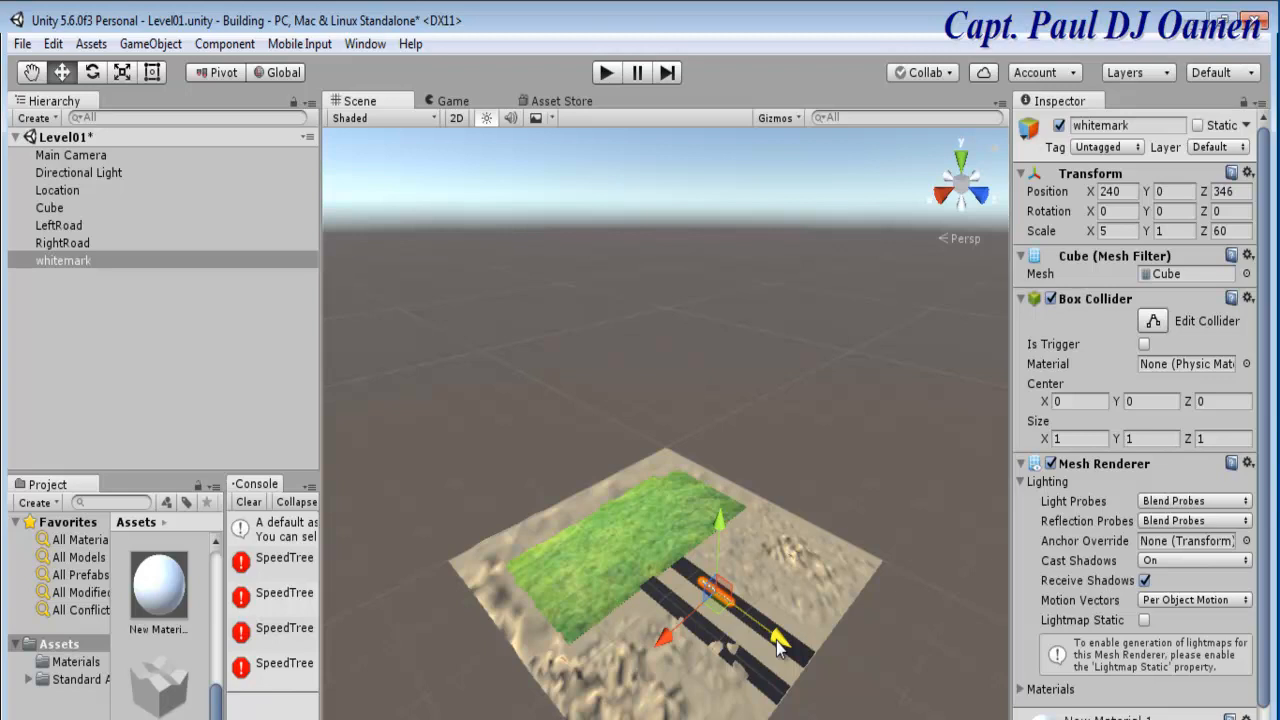
pyautogui.hotkey('ctrl', 'd')
pyautogui.moveTo(776, 641); pyautogui.dragTo(837, 686)
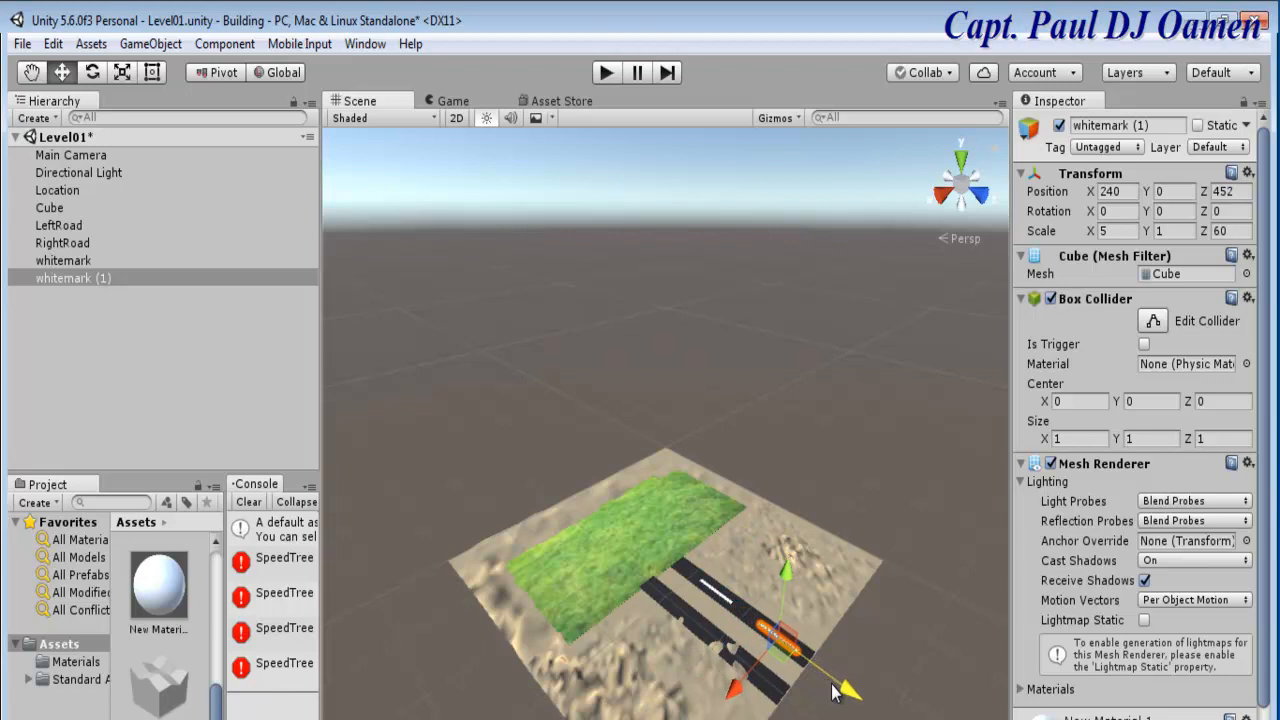
# Move LeftRoad closer to RightRoad, to about X 278.
pyautogui.click(776, 690)
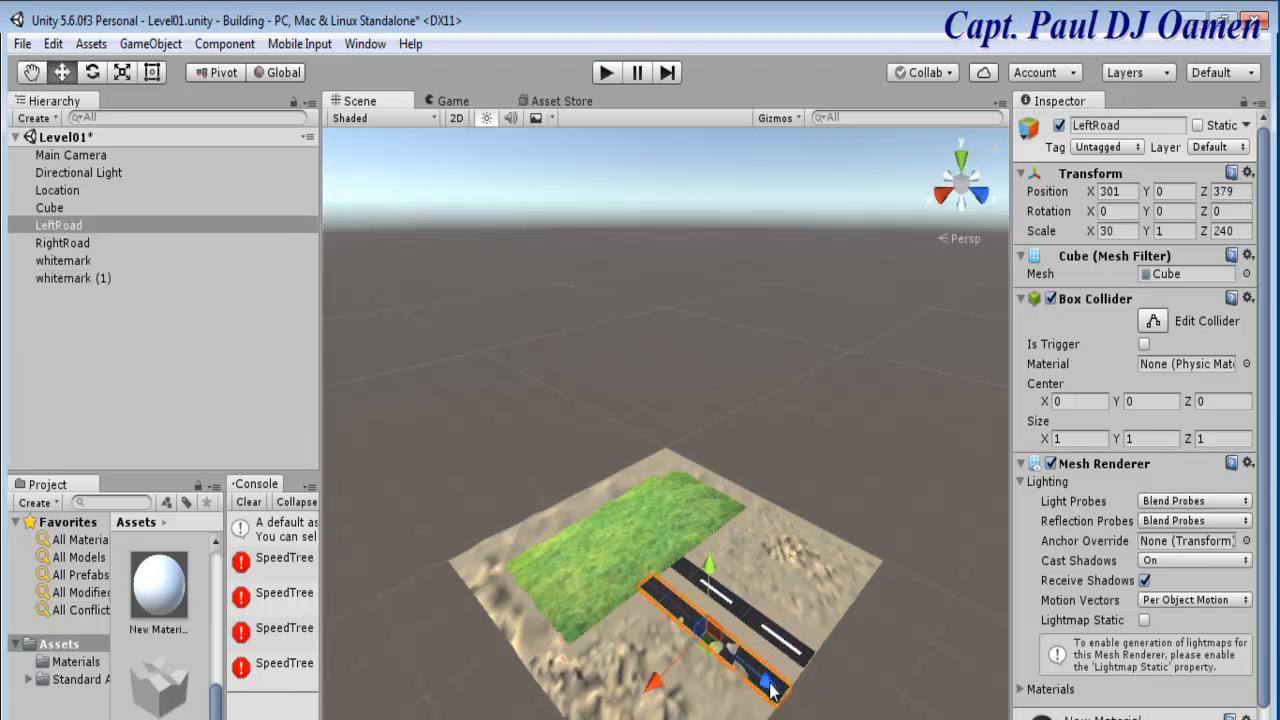
pyautogui.moveTo(660, 688); pyautogui.dragTo(672, 686)
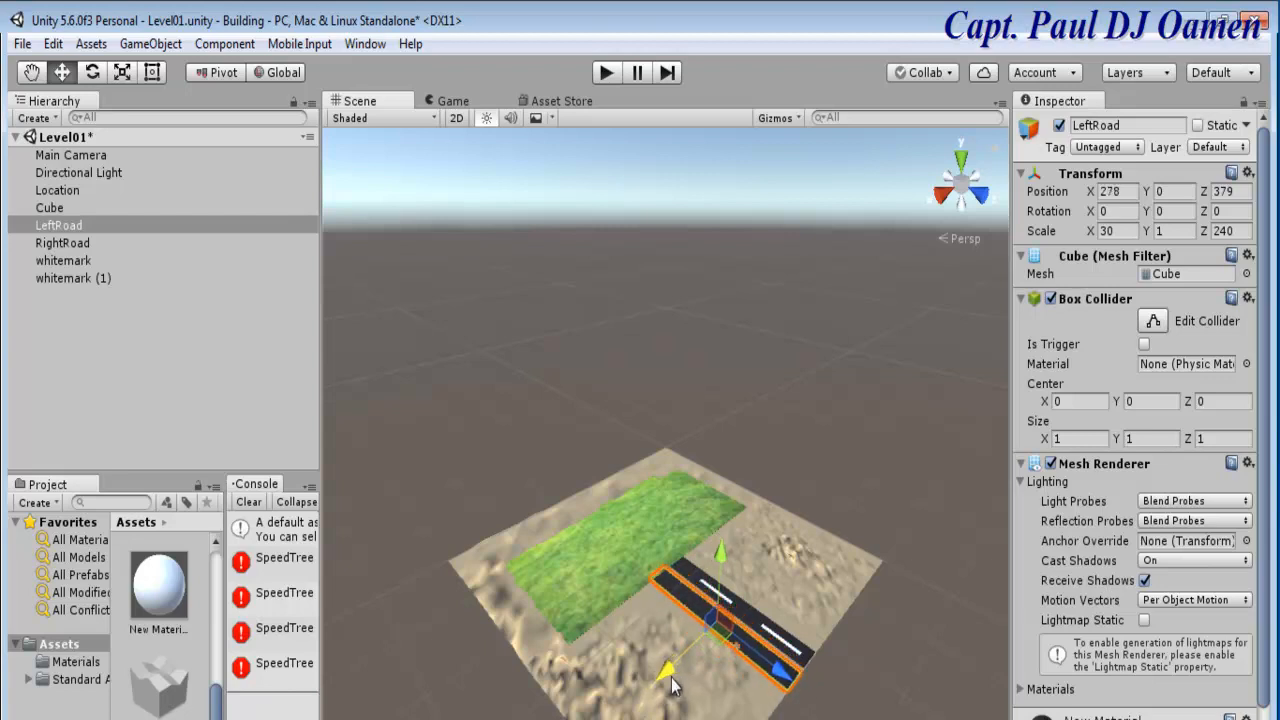
# Duplicate whitemark and whitemark (1) together and move the copies onto the middle of LeftRoad, at about X 277.
pyautogui.click(784, 644)
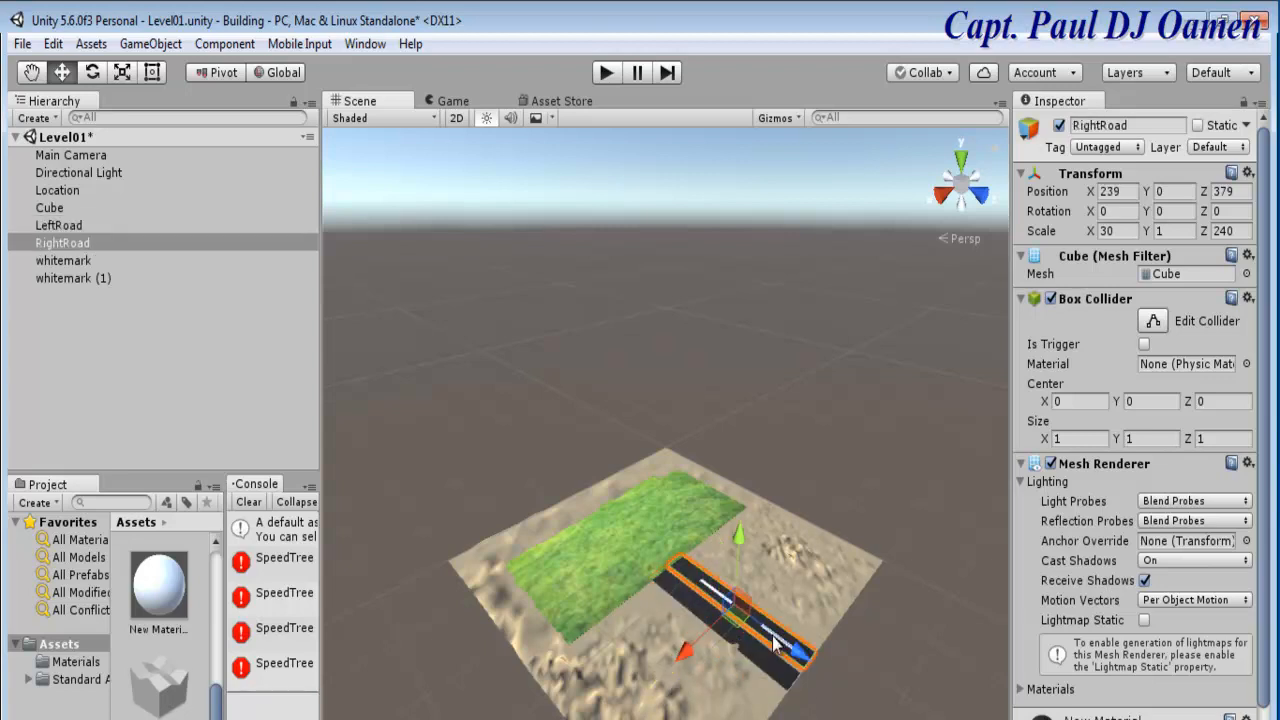
pyautogui.click(75, 262)
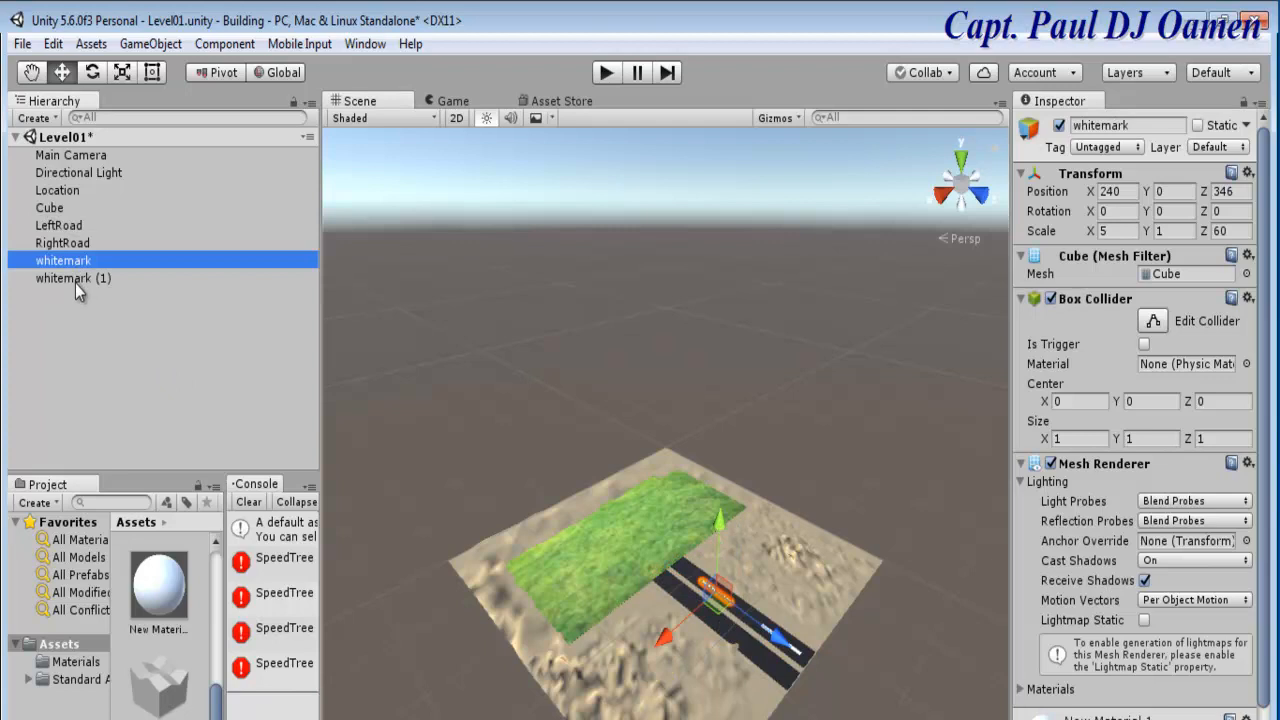
pyautogui.keyDown('shift'); pyautogui.click(75, 280); pyautogui.keyUp('shift')
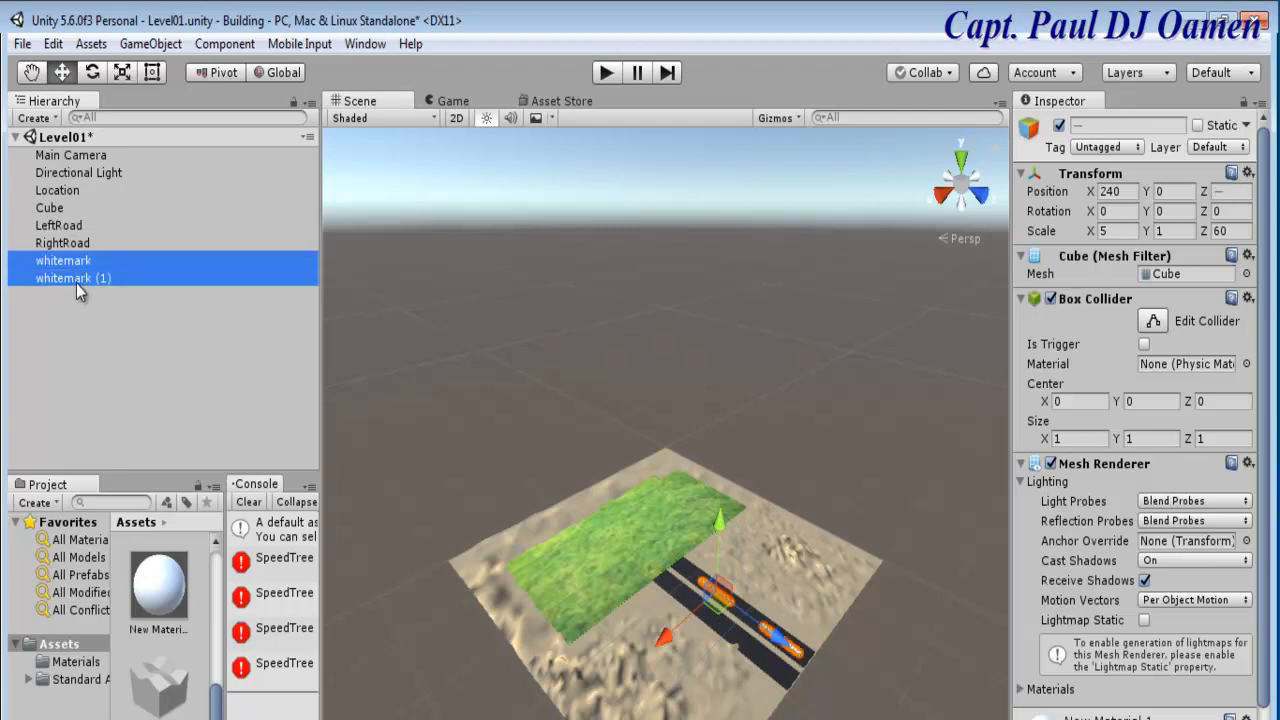
pyautogui.hotkey('ctrl', 'd')
pyautogui.moveTo(665, 639); pyautogui.dragTo(653, 656)
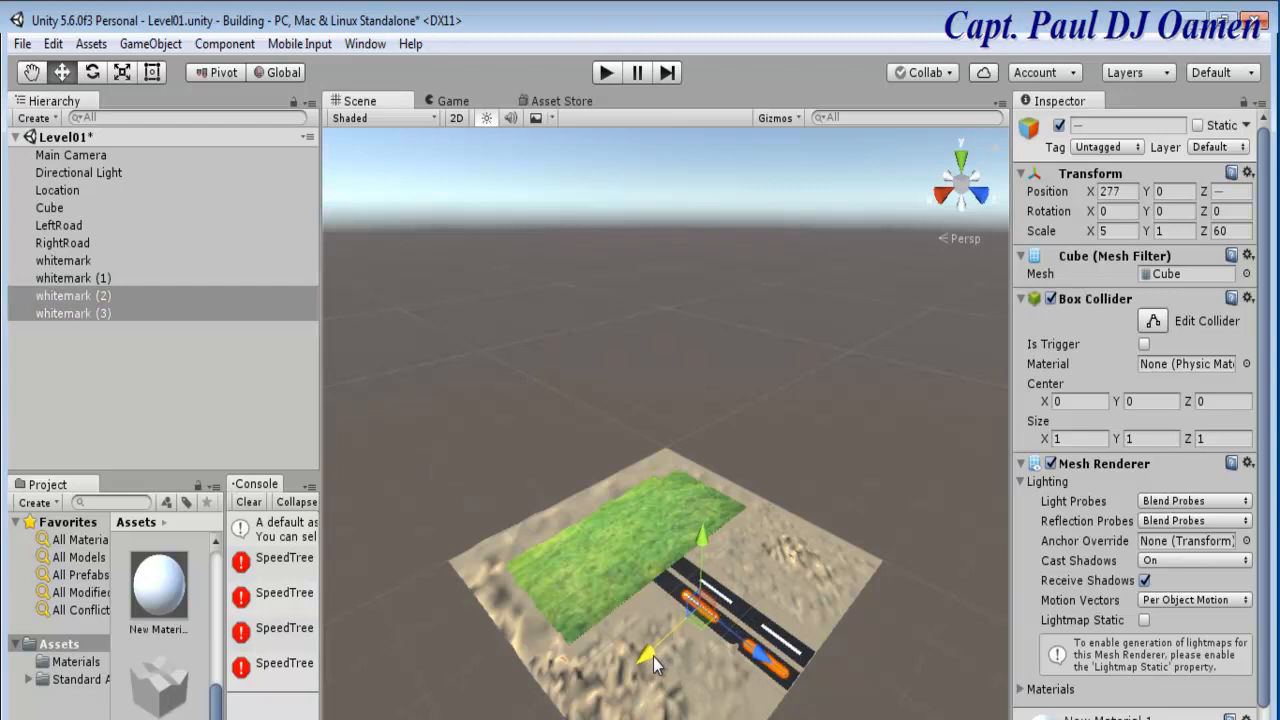
pyautogui.click(858, 505)
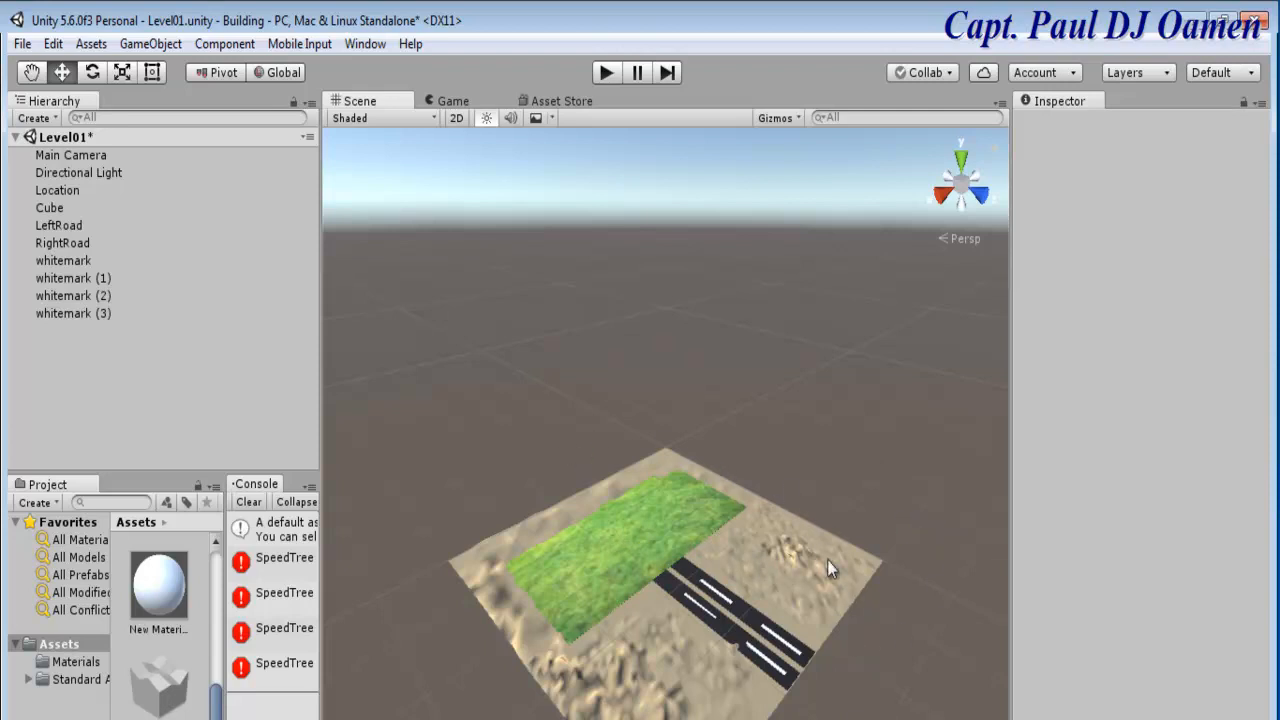
# Add the Broadleaf_Desktop prefab to the tree types of the Location terrain.
pyautogui.click(851, 577)
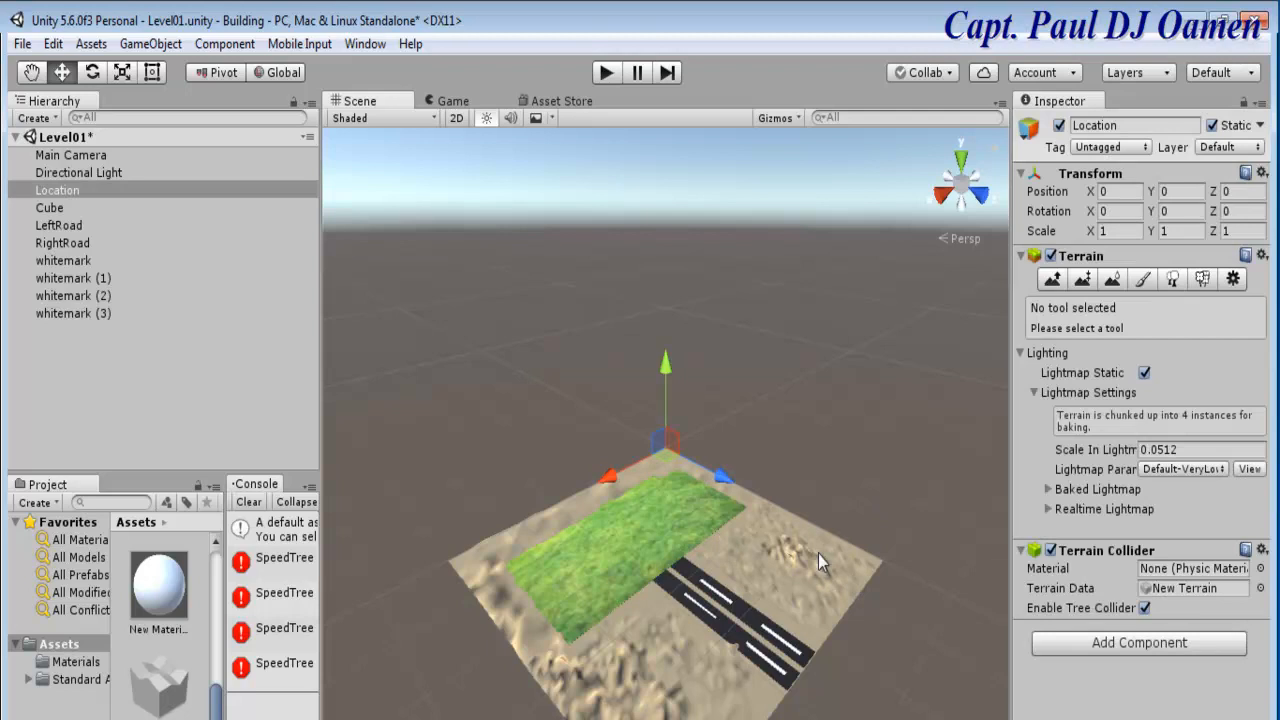
pyautogui.click(1173, 280)
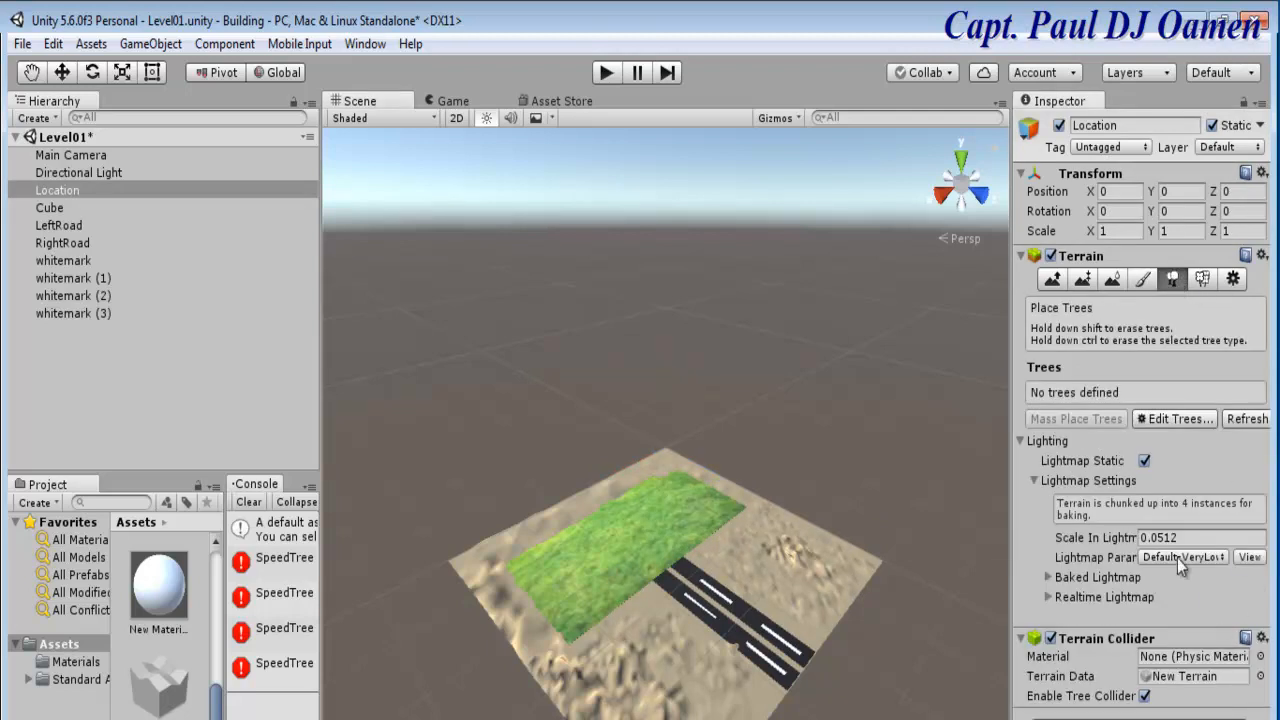
pyautogui.click(1172, 423)
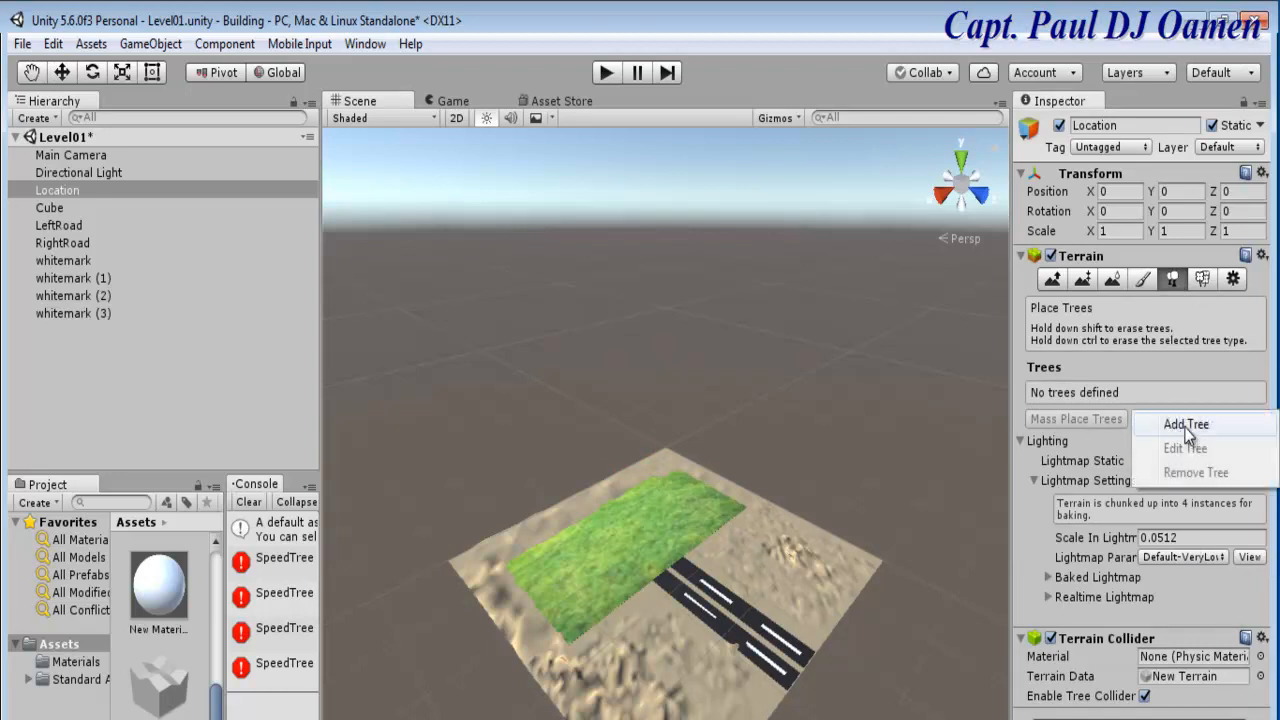
pyautogui.click(1186, 425)
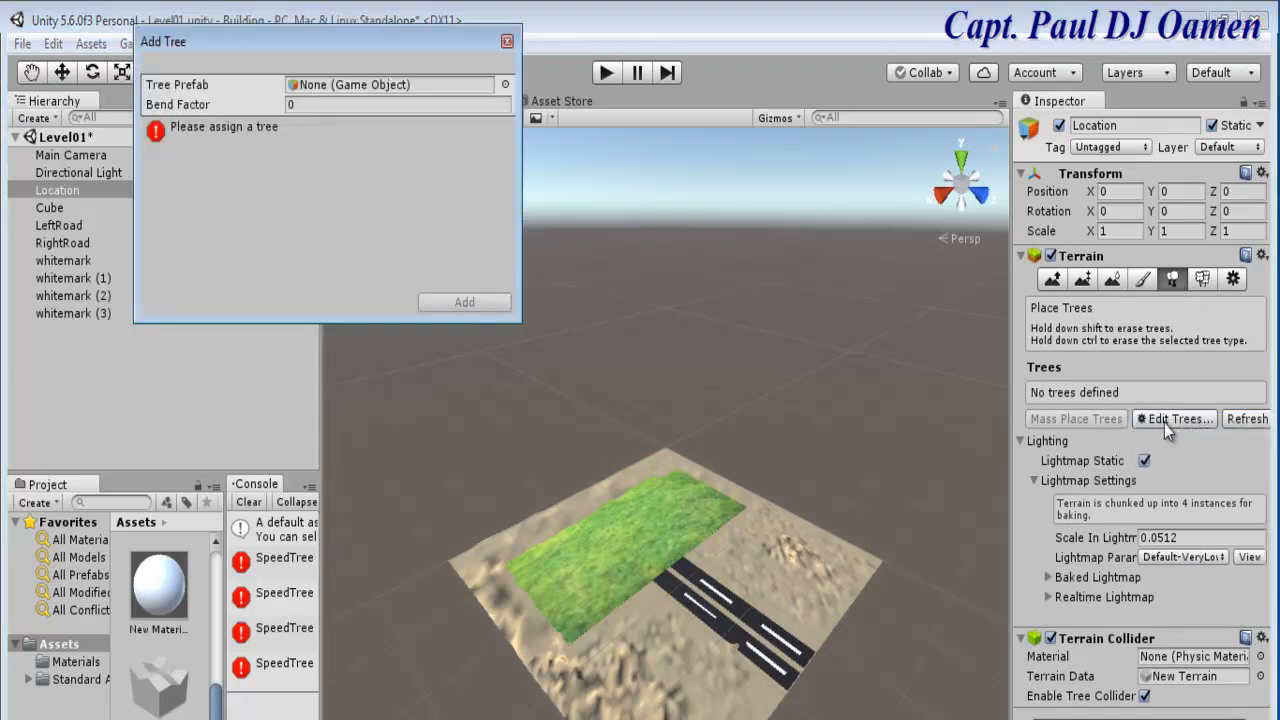
pyautogui.click(506, 86)
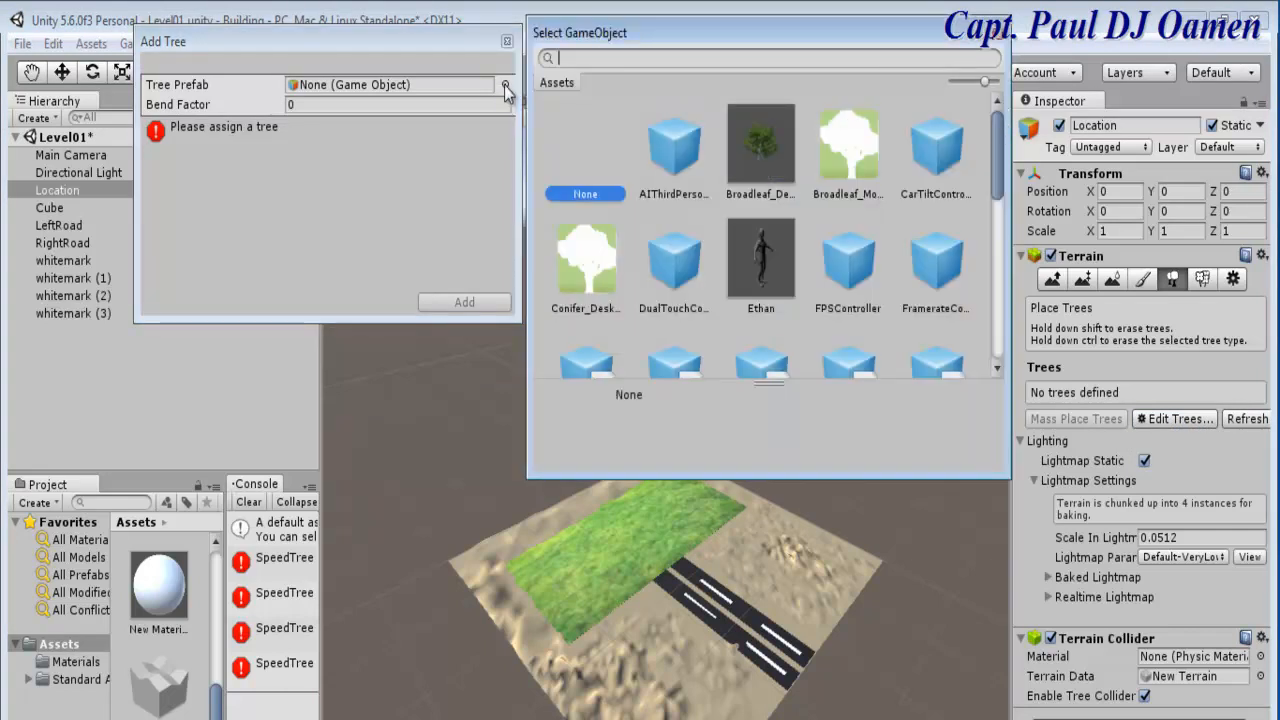
pyautogui.click(767, 152)
pyautogui.click(497, 300)
pyautogui.click(492, 300)
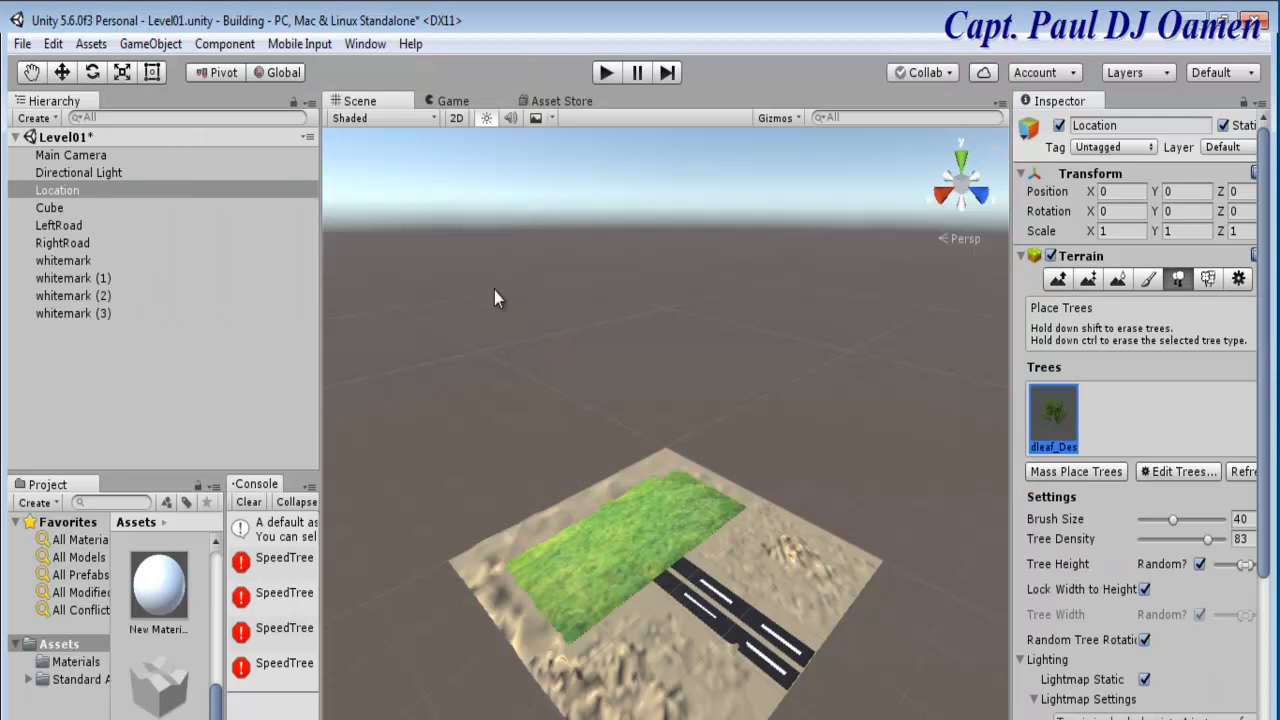
# Add Broadleaf_Mobile as a second tree type for the terrain.
pyautogui.click(1198, 474)
pyautogui.click(1201, 478)
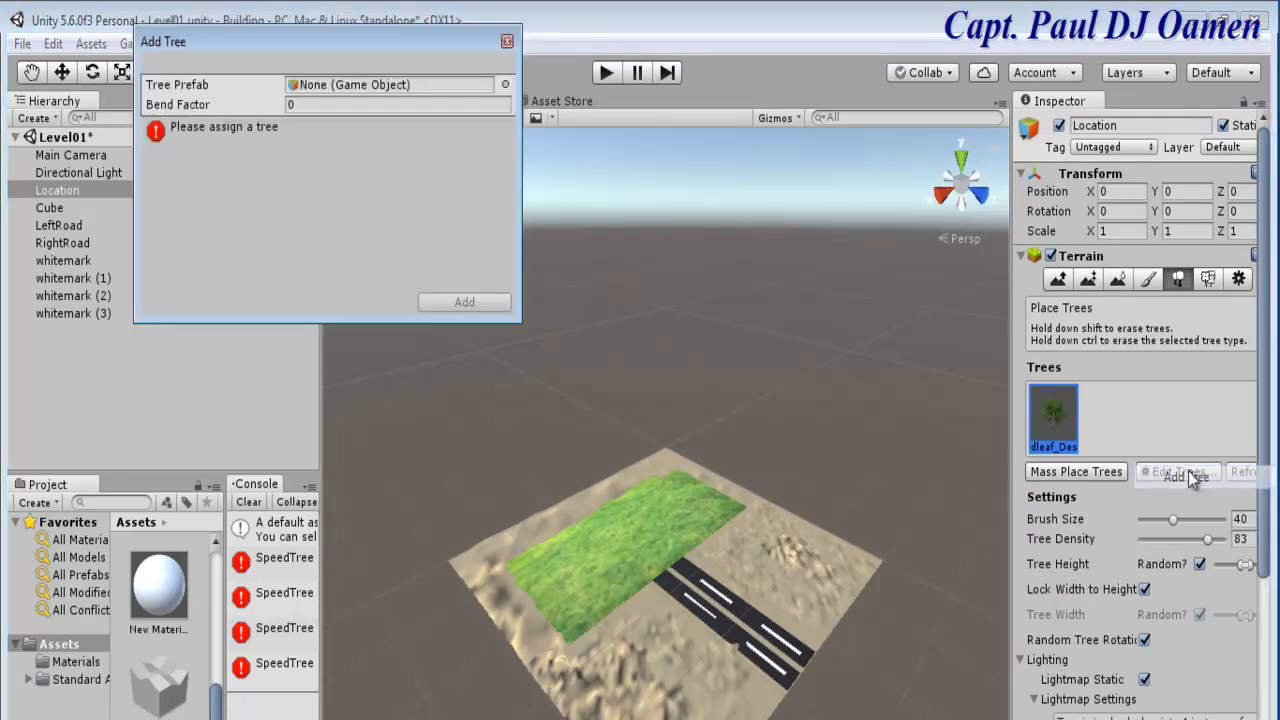
pyautogui.click(506, 85)
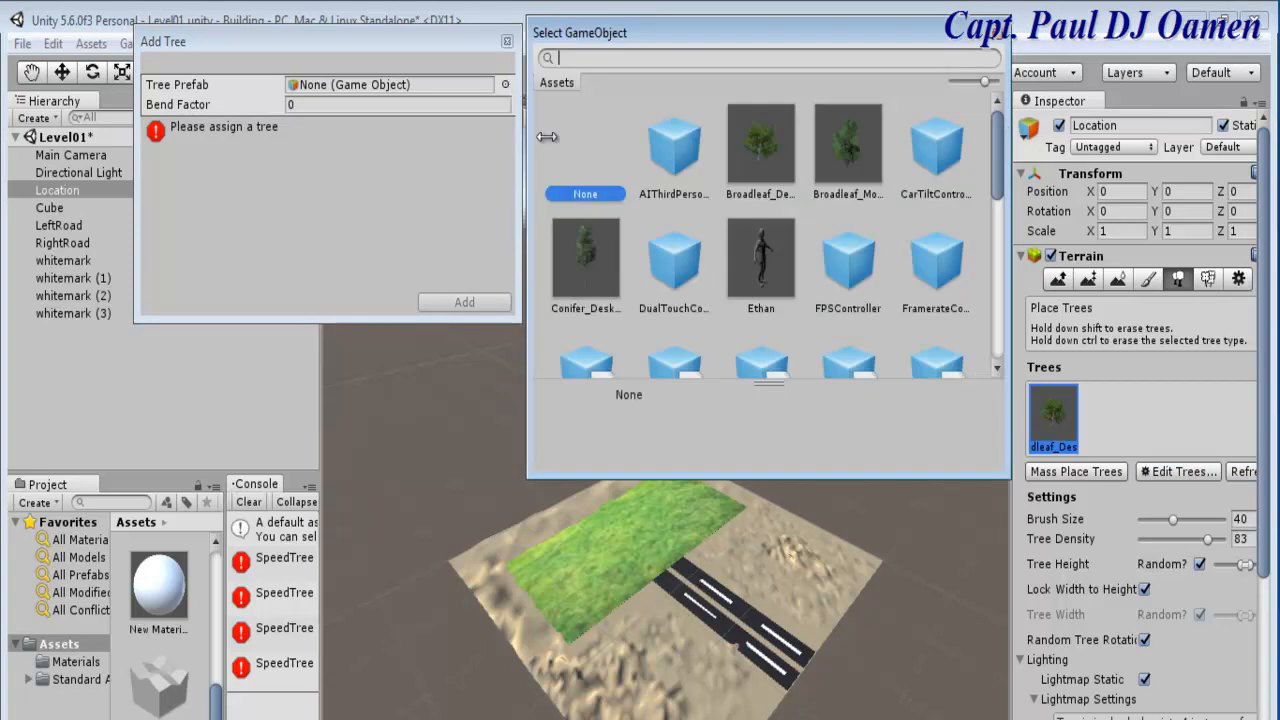
pyautogui.click(846, 145)
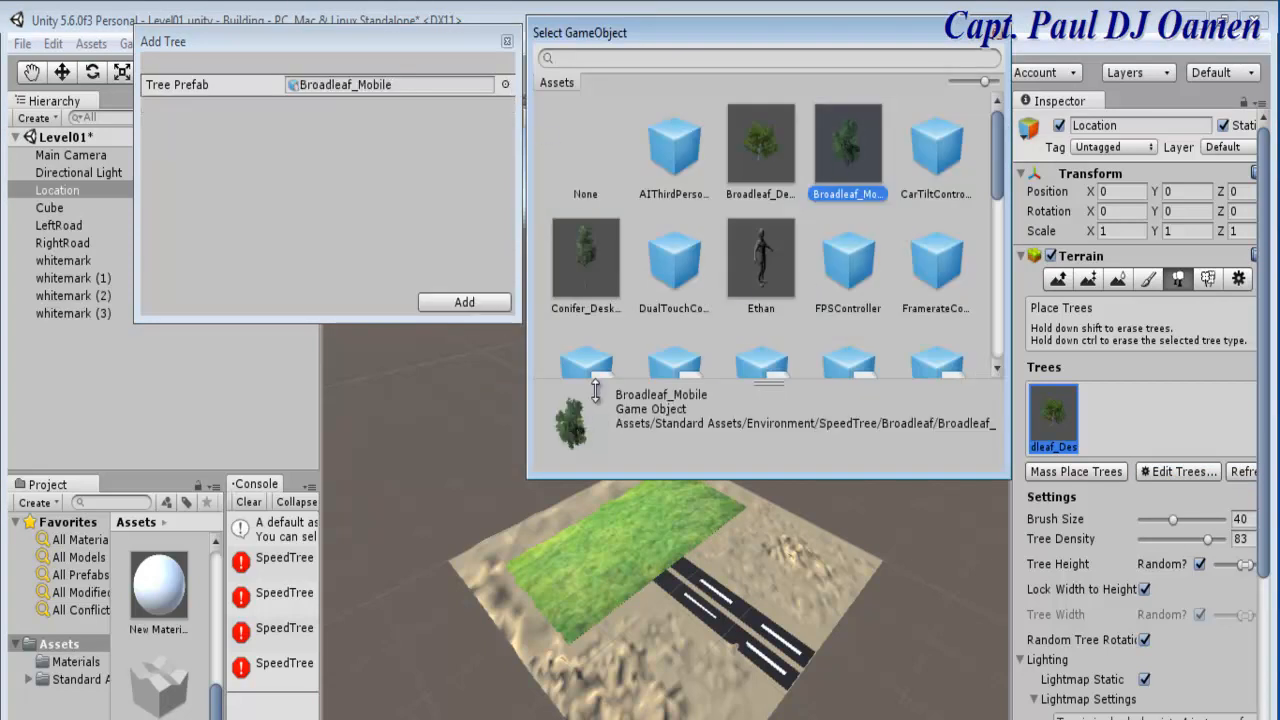
pyautogui.click(488, 303)
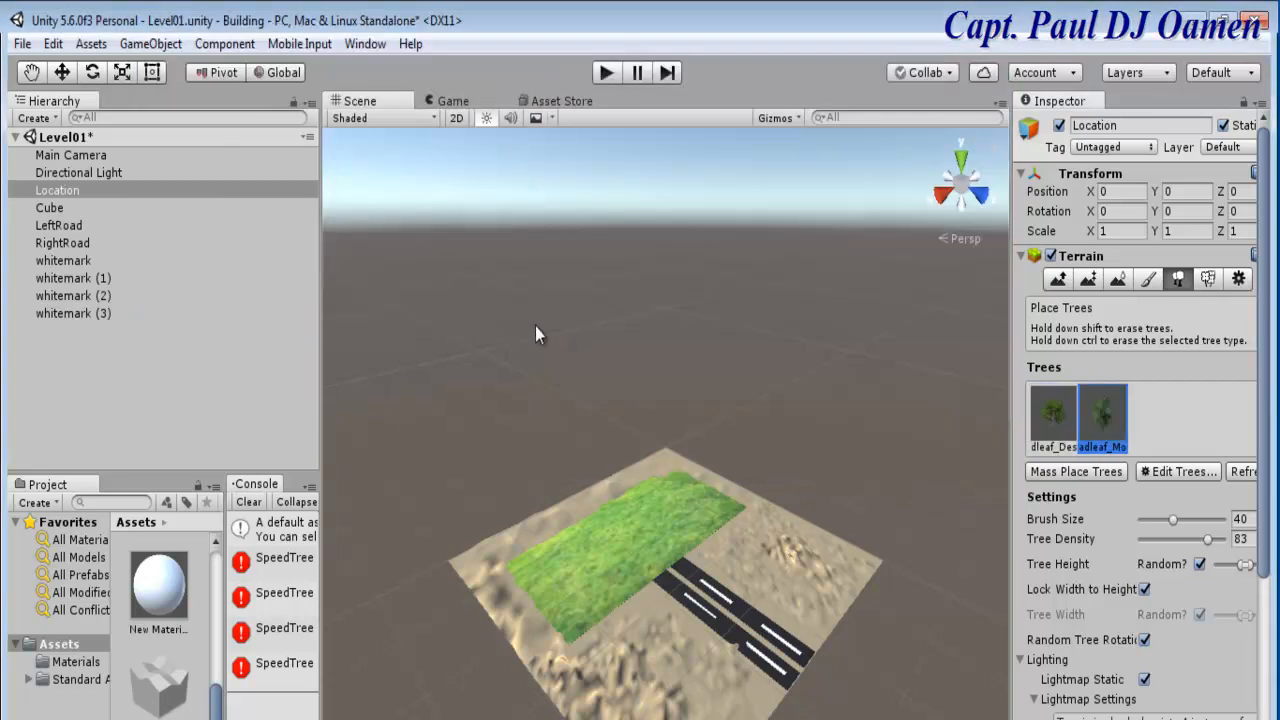
# Add Conifer_Desktop as a third tree type for the terrain.
pyautogui.click(1178, 471)
pyautogui.click(1186, 477)
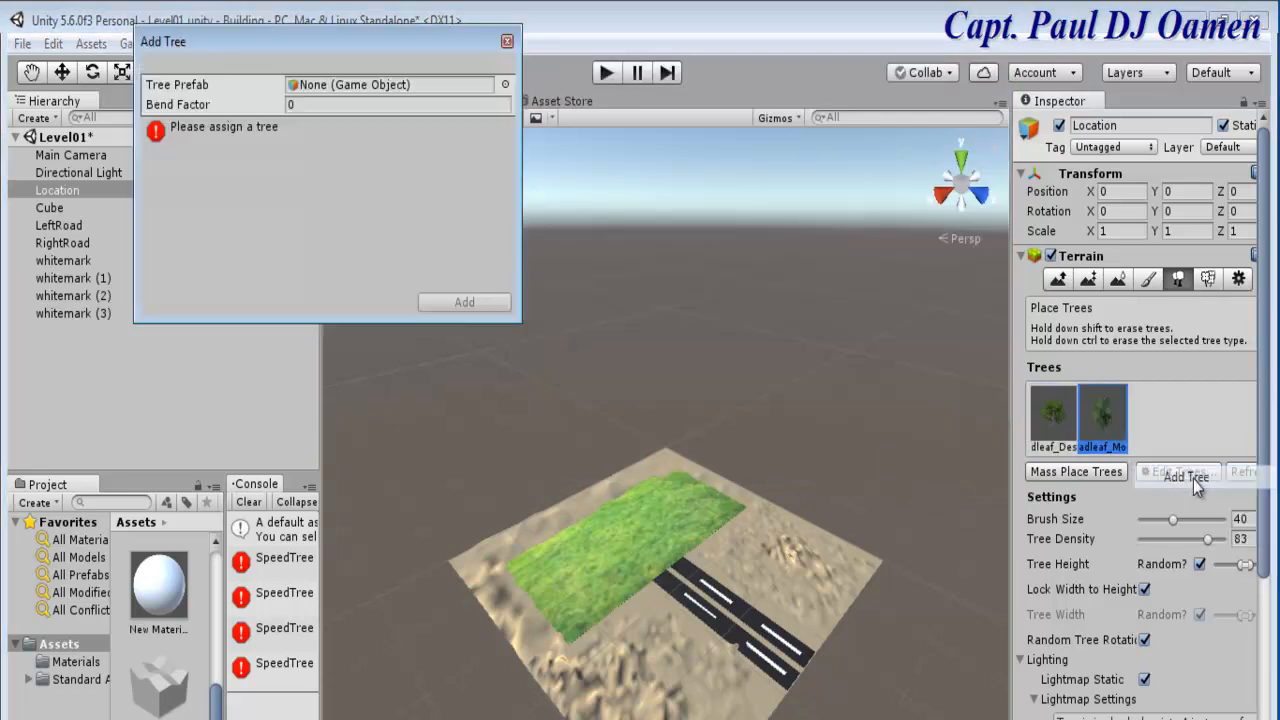
pyautogui.click(504, 86)
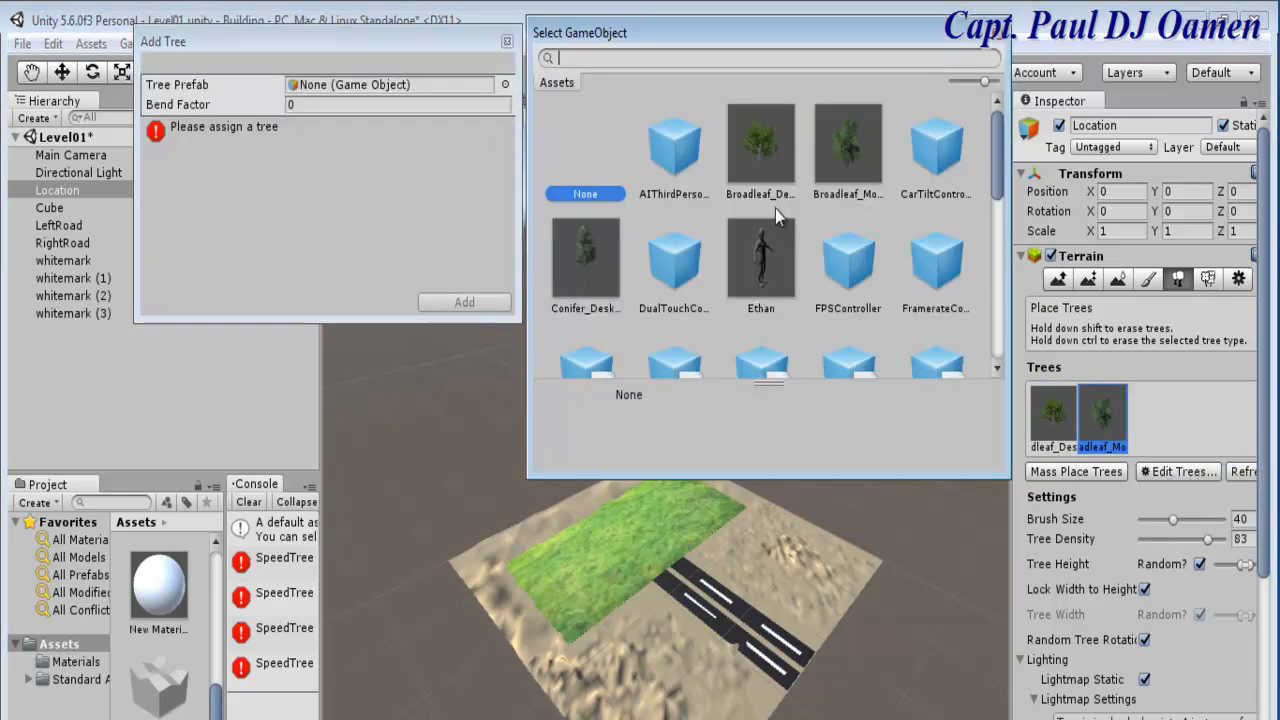
pyautogui.click(606, 250)
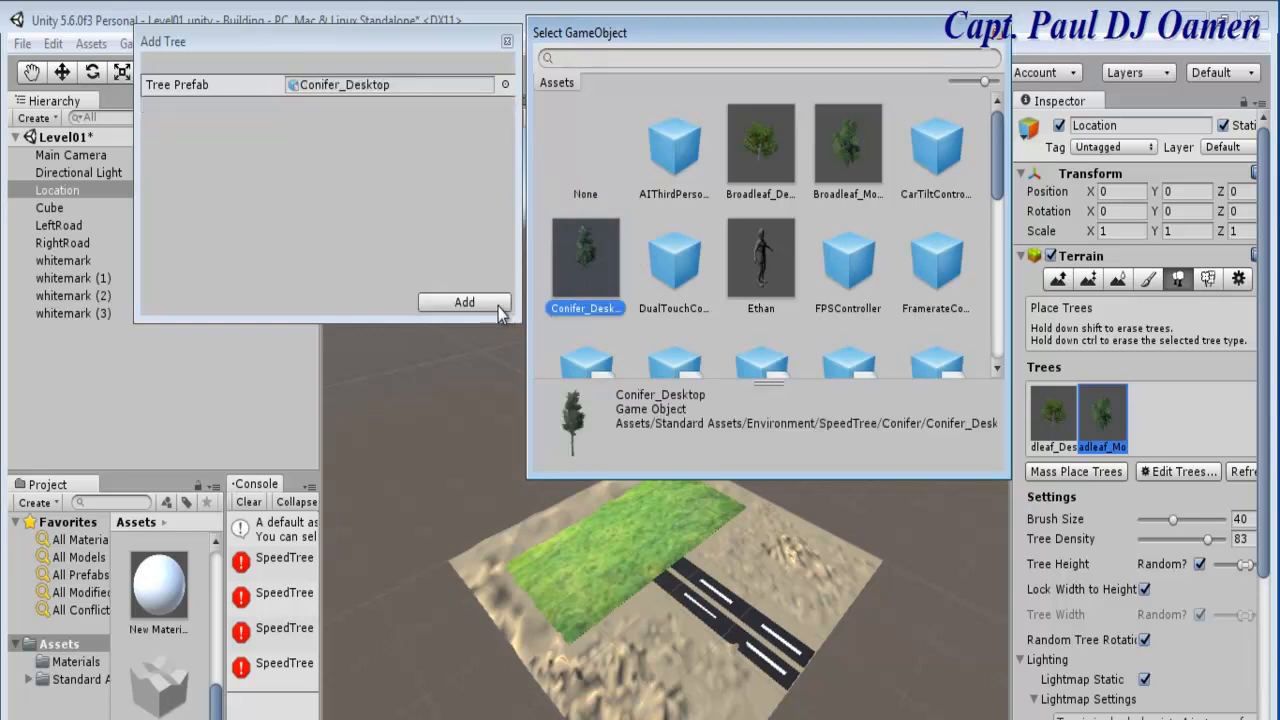
pyautogui.click(500, 304)
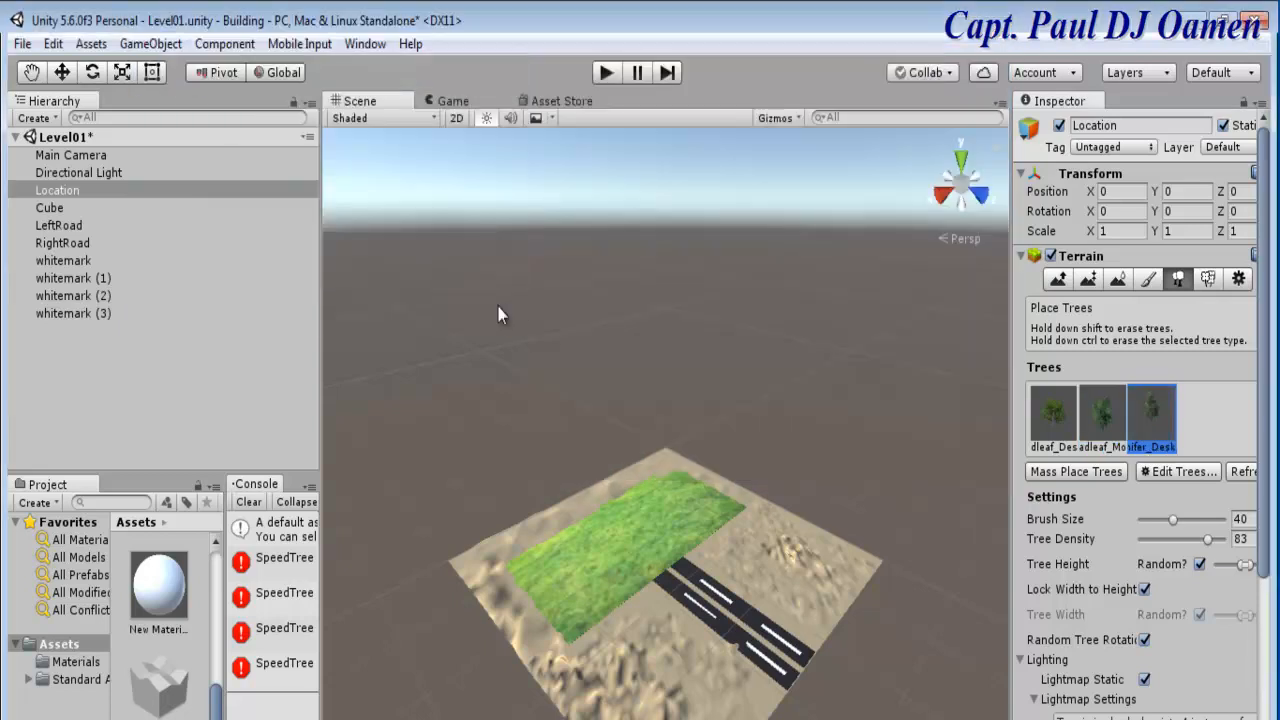
# Paint Broadleaf_Mobile trees on the sand on both sides of the road with brush size 37 and tree density 17.
pyautogui.click(1106, 418)
pyautogui.moveTo(1208, 540)
pyautogui.mouseDown()
pyautogui.moveTo(1162, 541)
pyautogui.moveTo(1178, 521)
pyautogui.moveTo(1148, 547)
pyautogui.moveTo(1171, 521)
pyautogui.mouseUp()
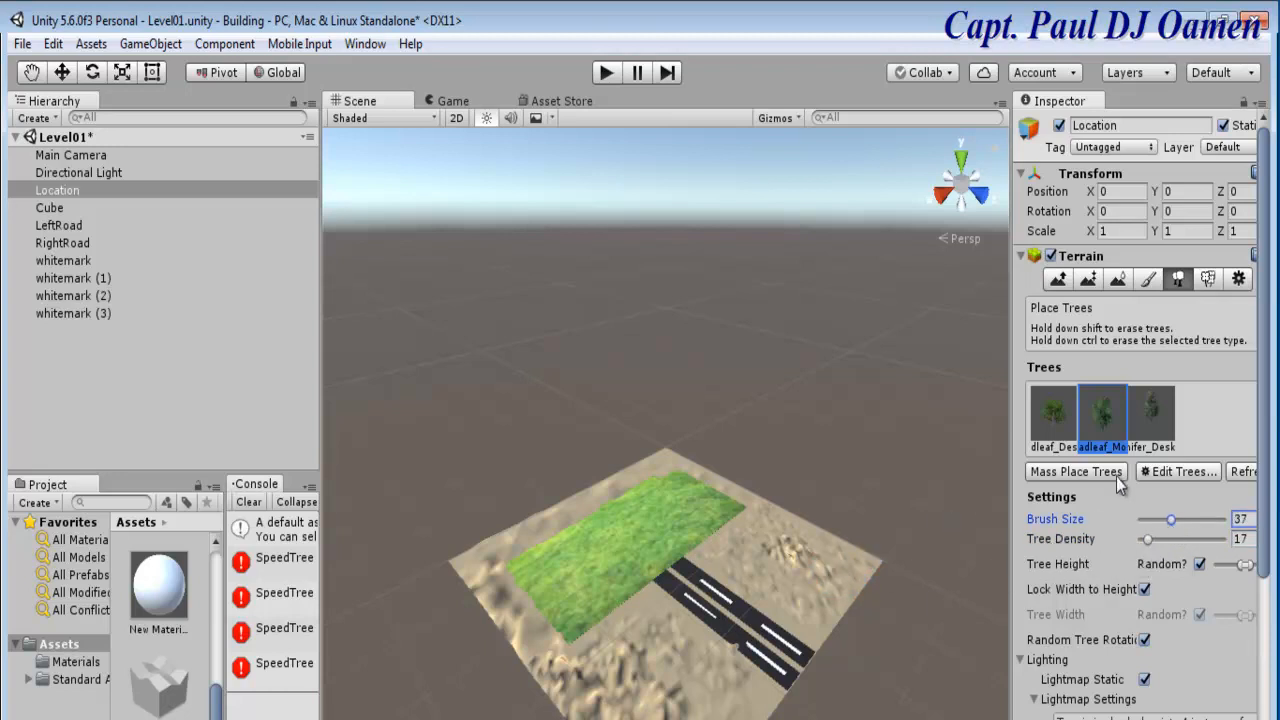
pyautogui.moveTo(825, 566)
pyautogui.mouseDown()
pyautogui.moveTo(748, 522)
pyautogui.moveTo(735, 545)
pyautogui.moveTo(800, 585)
pyautogui.moveTo(830, 590)
pyautogui.moveTo(862, 573)
pyautogui.mouseUp()
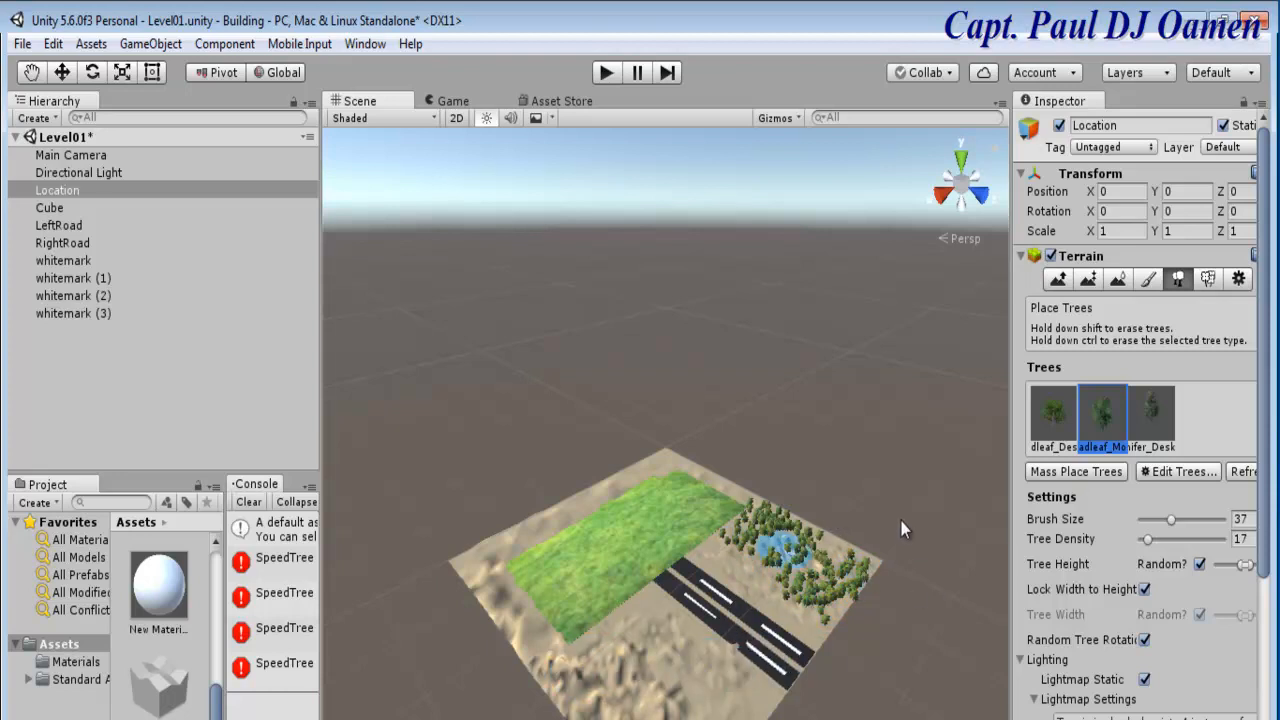
pyautogui.scroll(-2, 907, 533)
pyautogui.moveTo(680, 708)
pyautogui.mouseDown()
pyautogui.moveTo(635, 685)
pyautogui.moveTo(640, 650)
pyautogui.moveTo(590, 640)
pyautogui.moveTo(610, 685)
pyautogui.moveTo(640, 705)
pyautogui.moveTo(690, 705)
pyautogui.moveTo(700, 660)
pyautogui.moveTo(655, 610)
pyautogui.moveTo(640, 600)
pyautogui.moveTo(578, 625)
pyautogui.mouseUp()
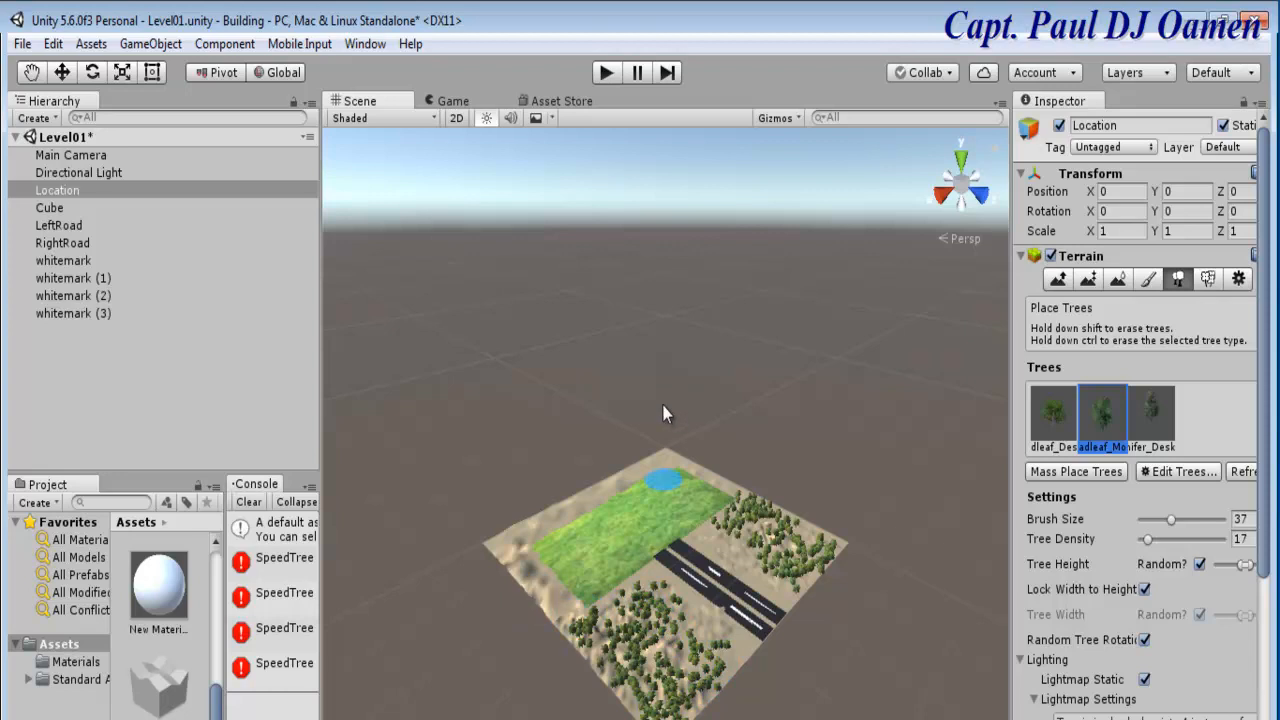
# Turn off 3D Icons for the scene view gizmos.
pyautogui.click(60, 156)
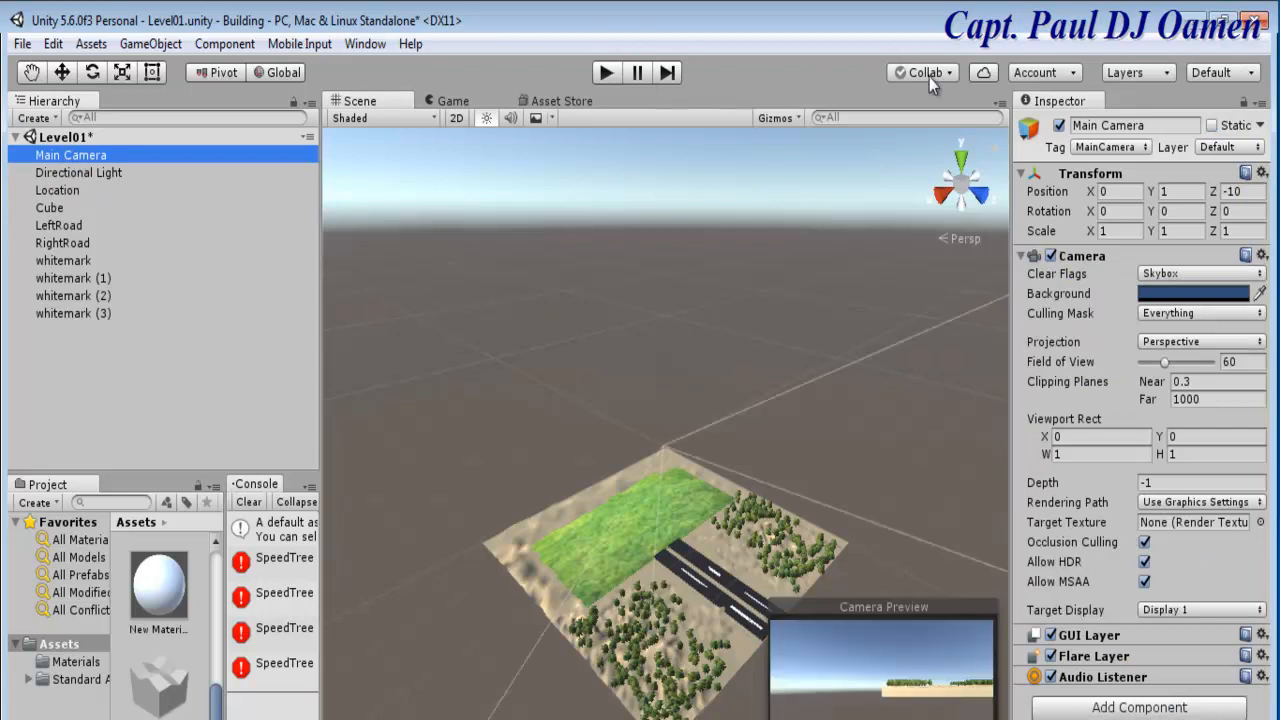
pyautogui.click(778, 118)
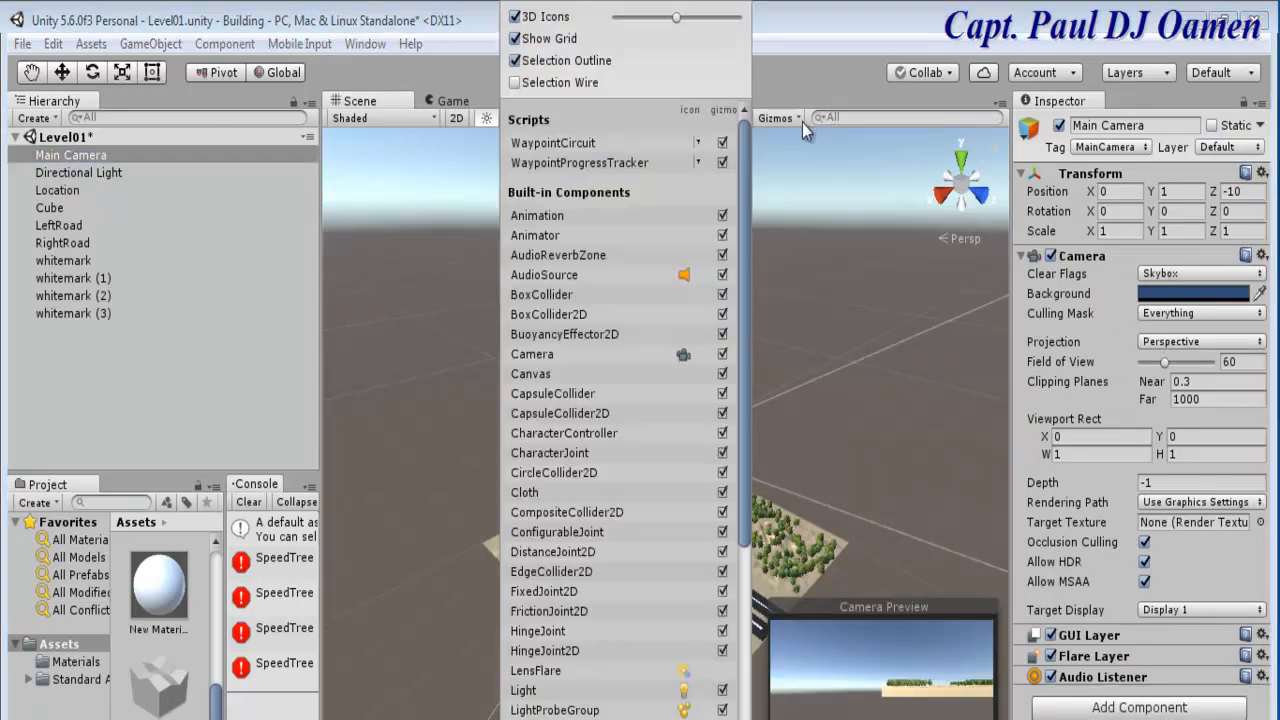
pyautogui.click(515, 17)
pyautogui.click(810, 323)
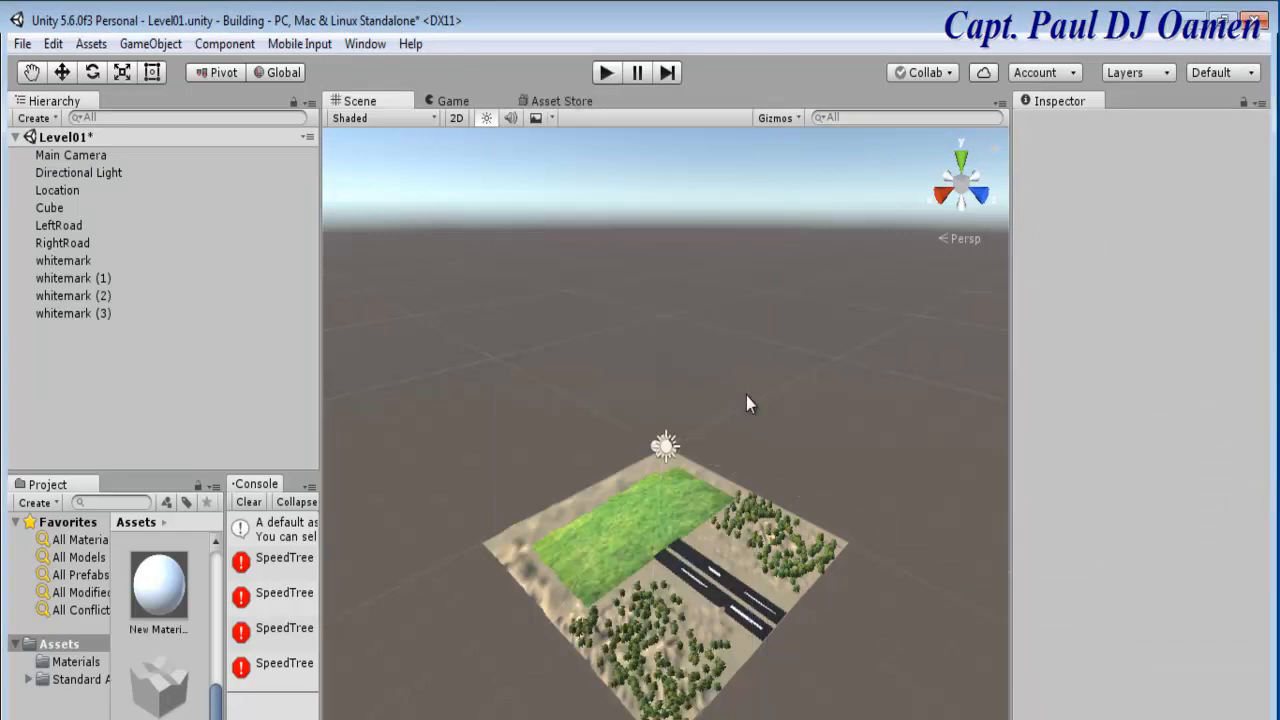
# Move the Main Camera along the terrain's edge behind the grass cube, to about X 220 and Z -9.
pyautogui.click(665, 446)
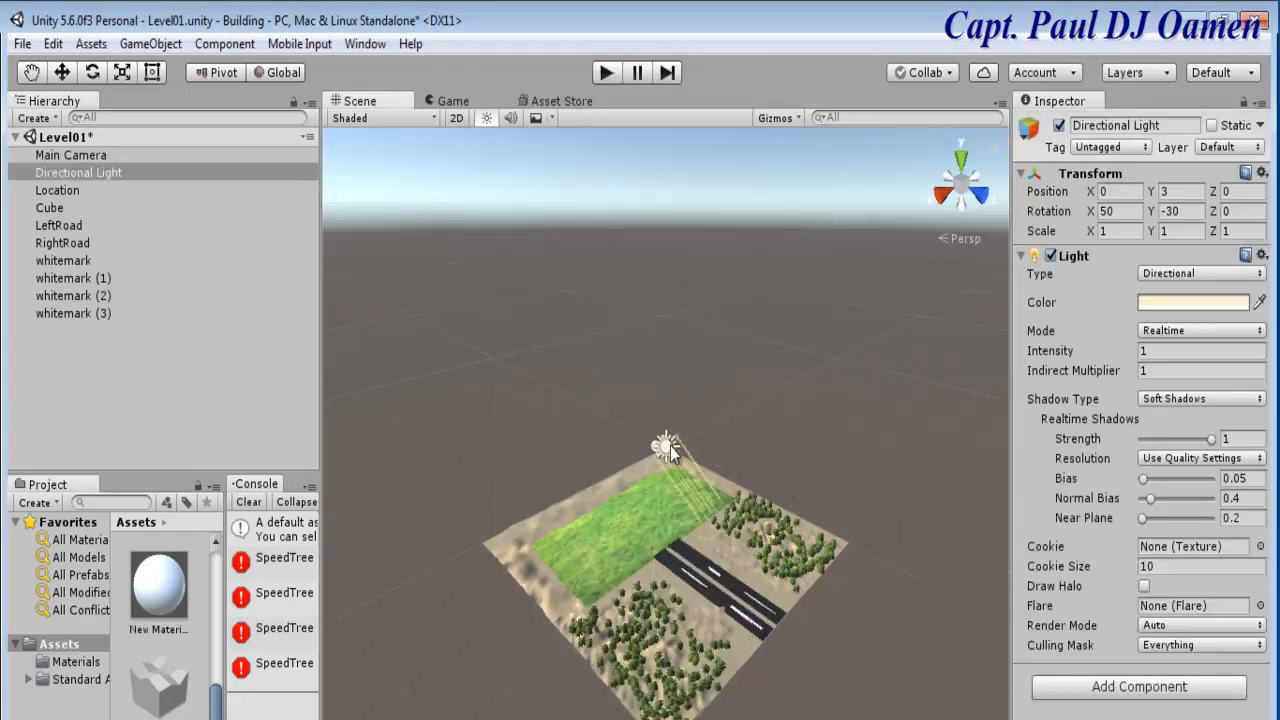
pyautogui.click(83, 156)
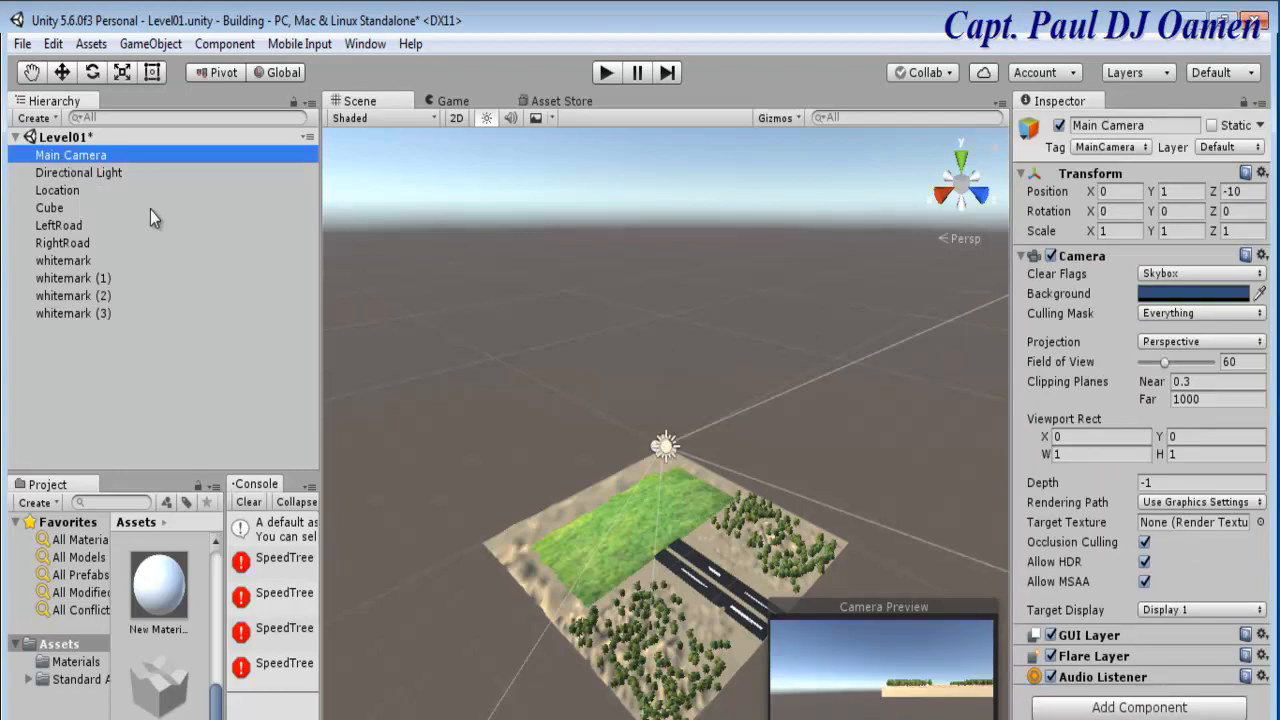
pyautogui.click(62, 72)
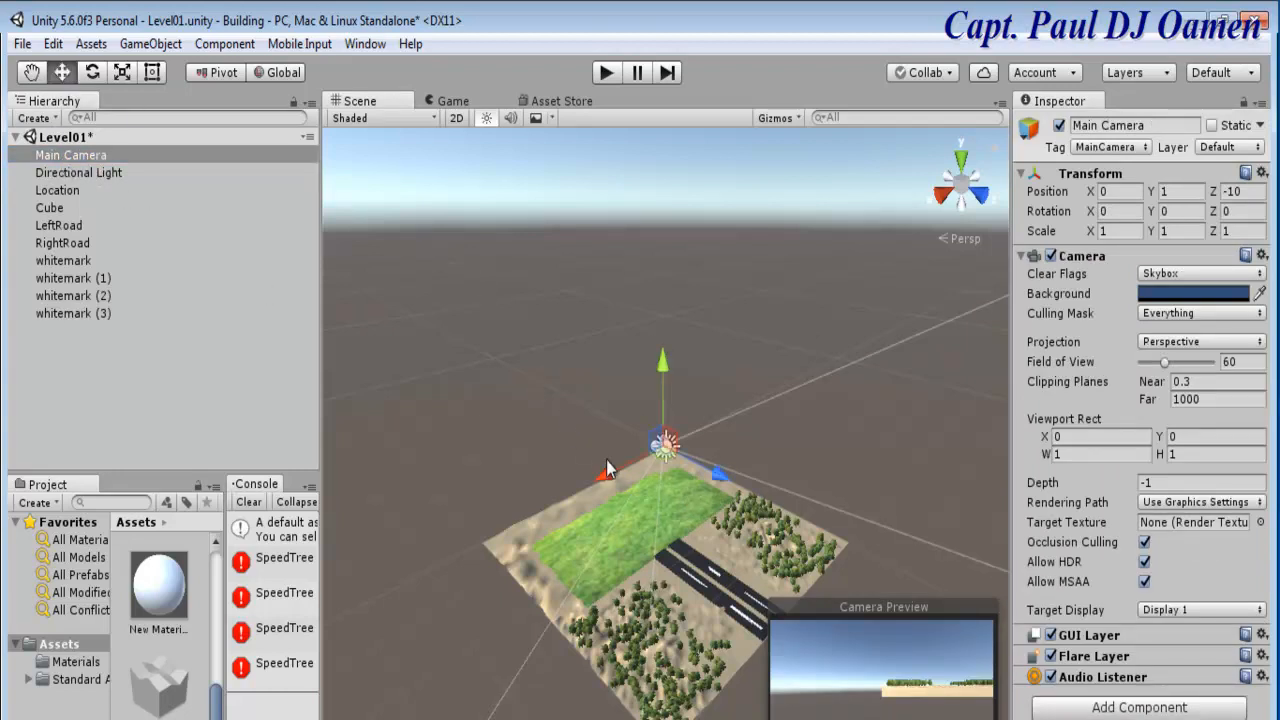
pyautogui.moveTo(604, 458); pyautogui.dragTo(560, 534)
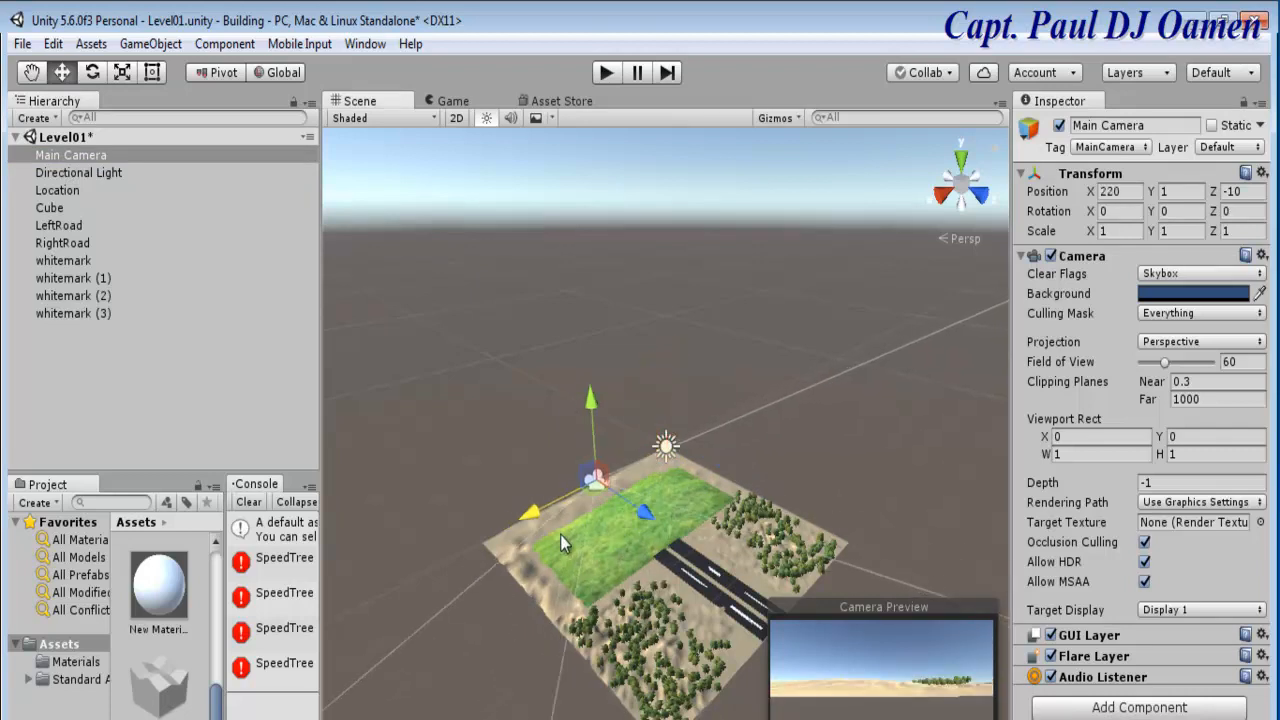
pyautogui.moveTo(650, 518)
pyautogui.mouseDown()
pyautogui.moveTo(660, 540)
pyautogui.moveTo(651, 508)
pyautogui.mouseUp()
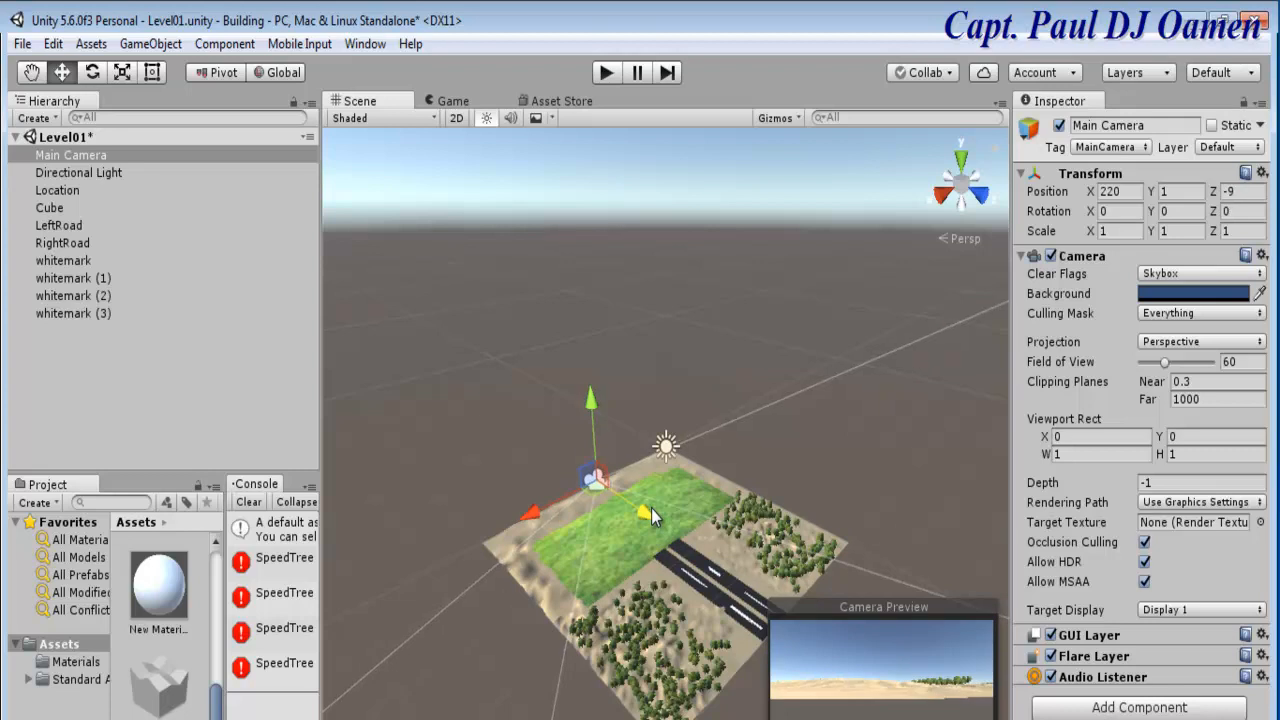
# Raise the Main Camera to about Y 24 and test the scene in play mode with the game view maximized.
pyautogui.moveTo(590, 406); pyautogui.dragTo(590, 395)
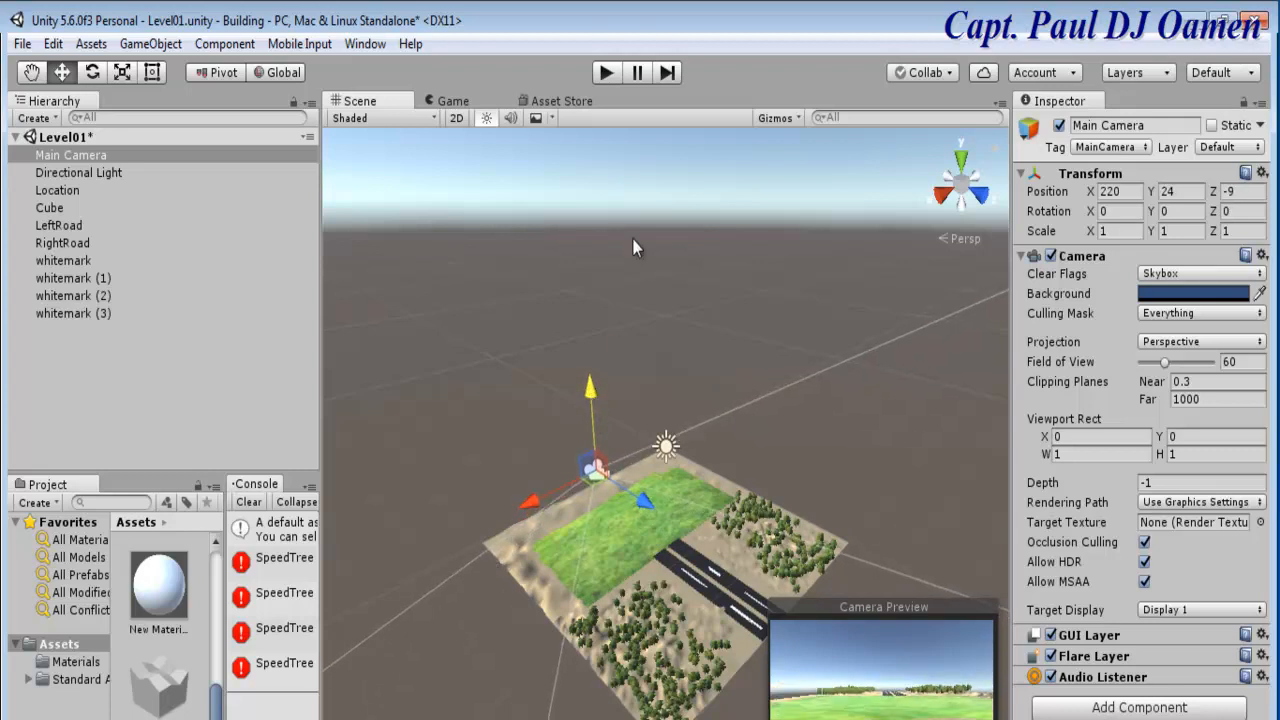
pyautogui.click(605, 72)
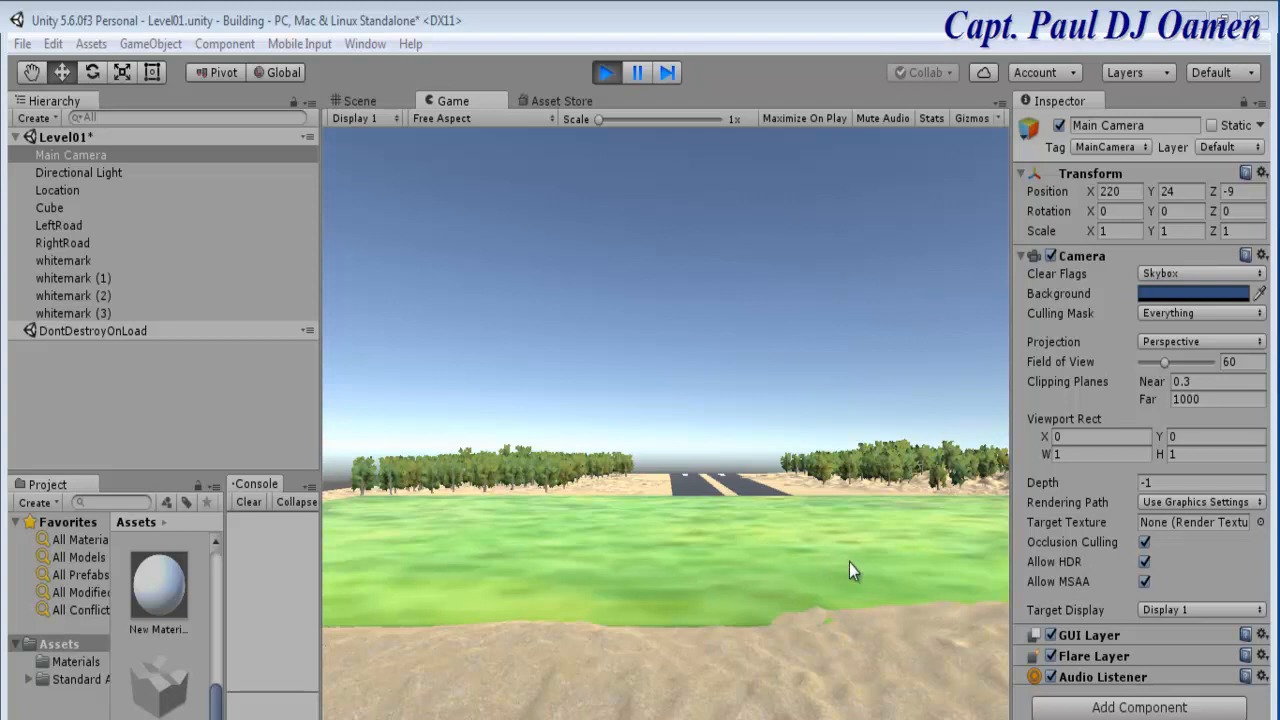
pyautogui.rightClick(465, 99)
pyautogui.click(525, 169)
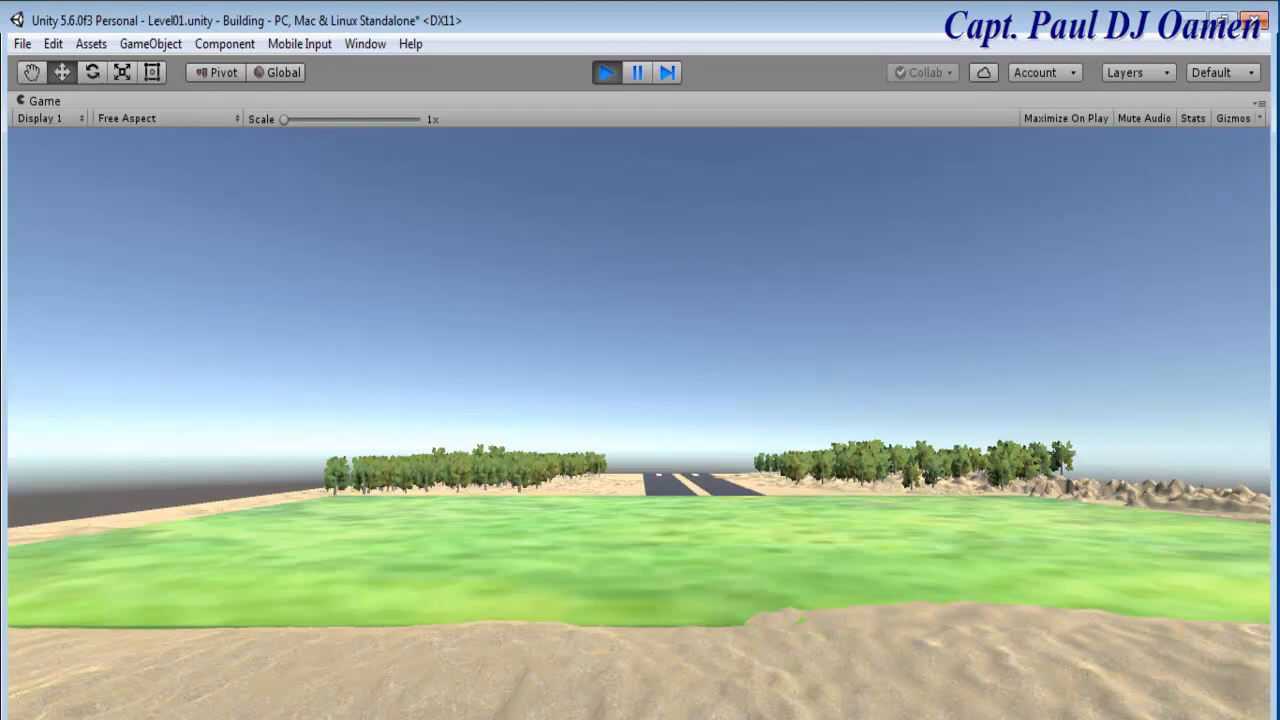
pyautogui.click(605, 73)
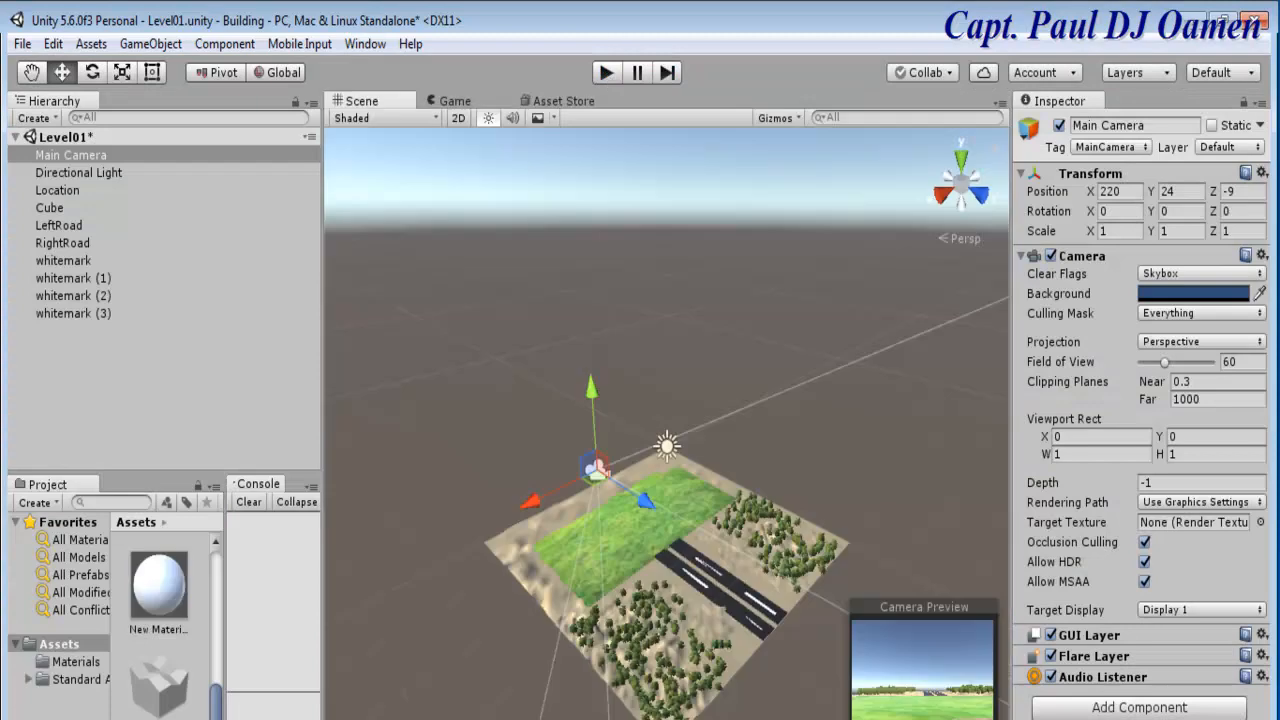
pyautogui.click(821, 441)
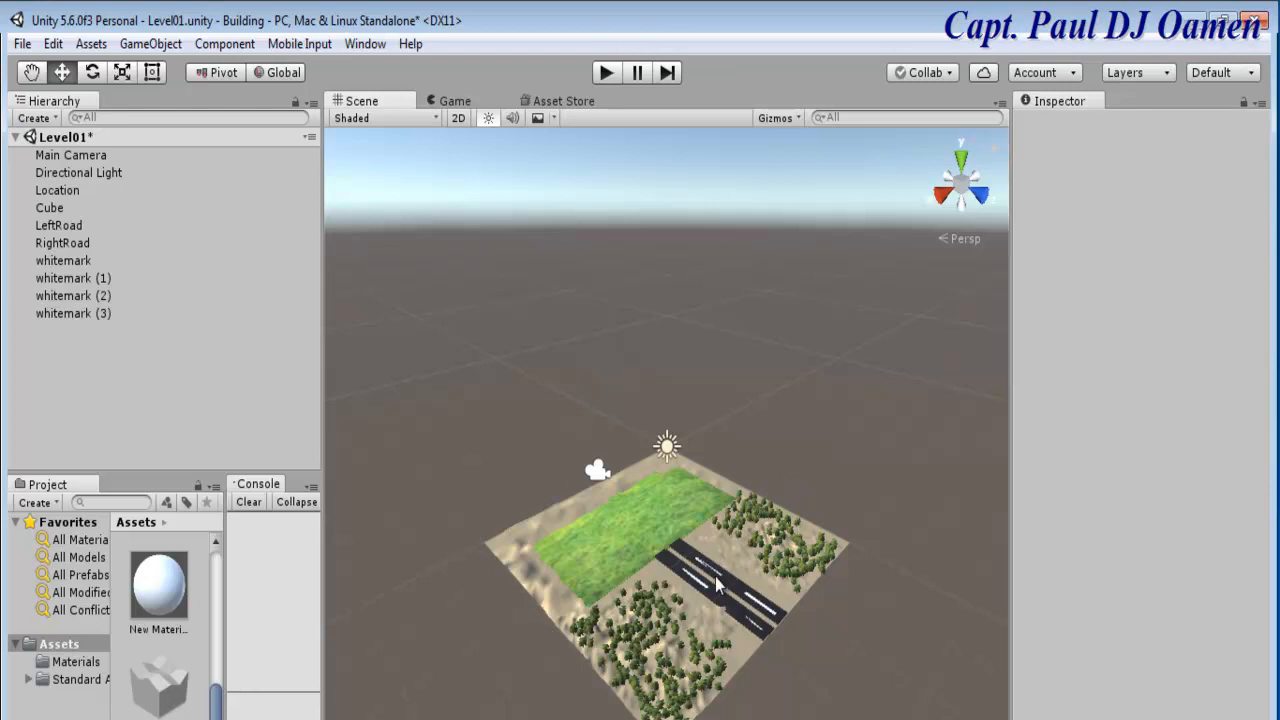
pyautogui.click(88, 279)
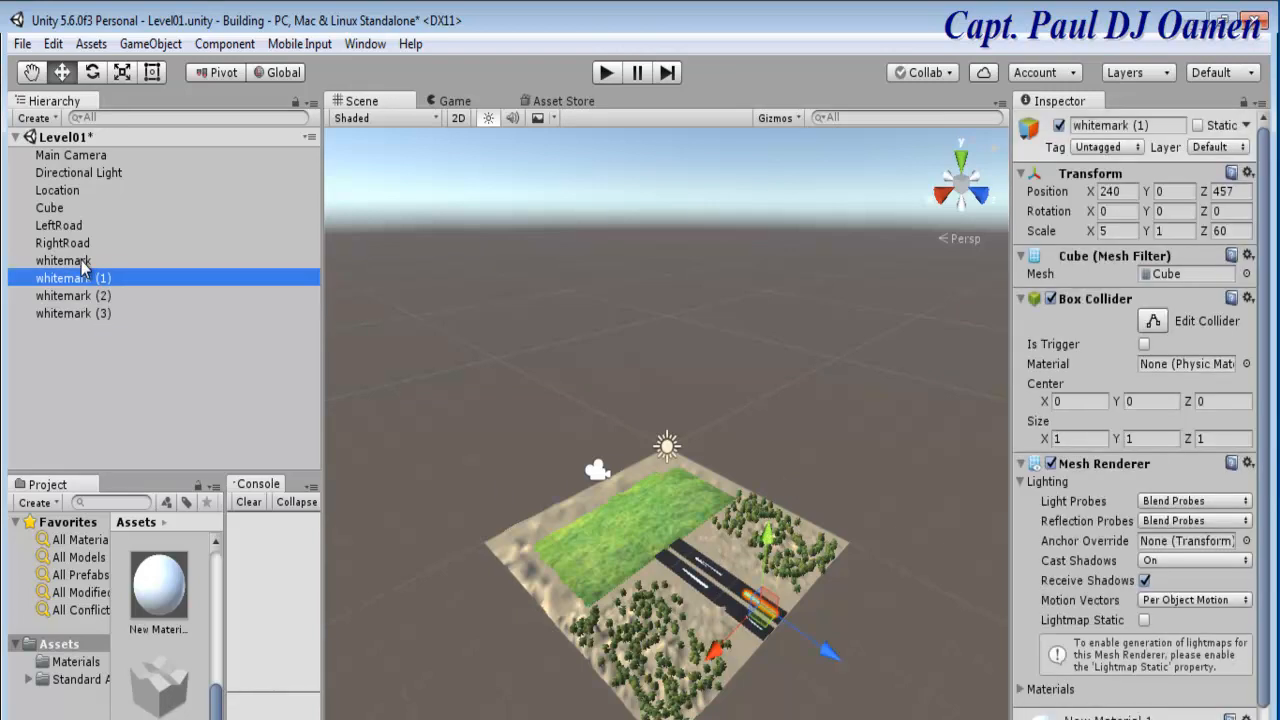
pyautogui.click(84, 262)
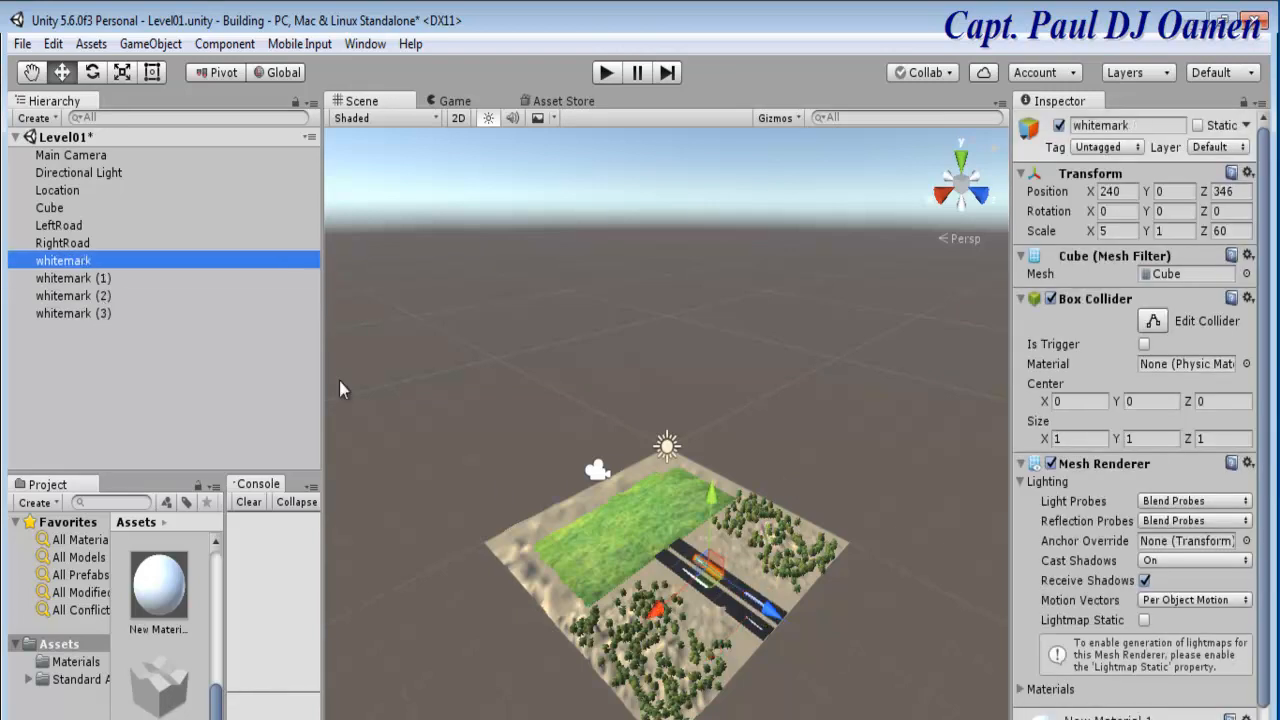
pyautogui.click(781, 432)
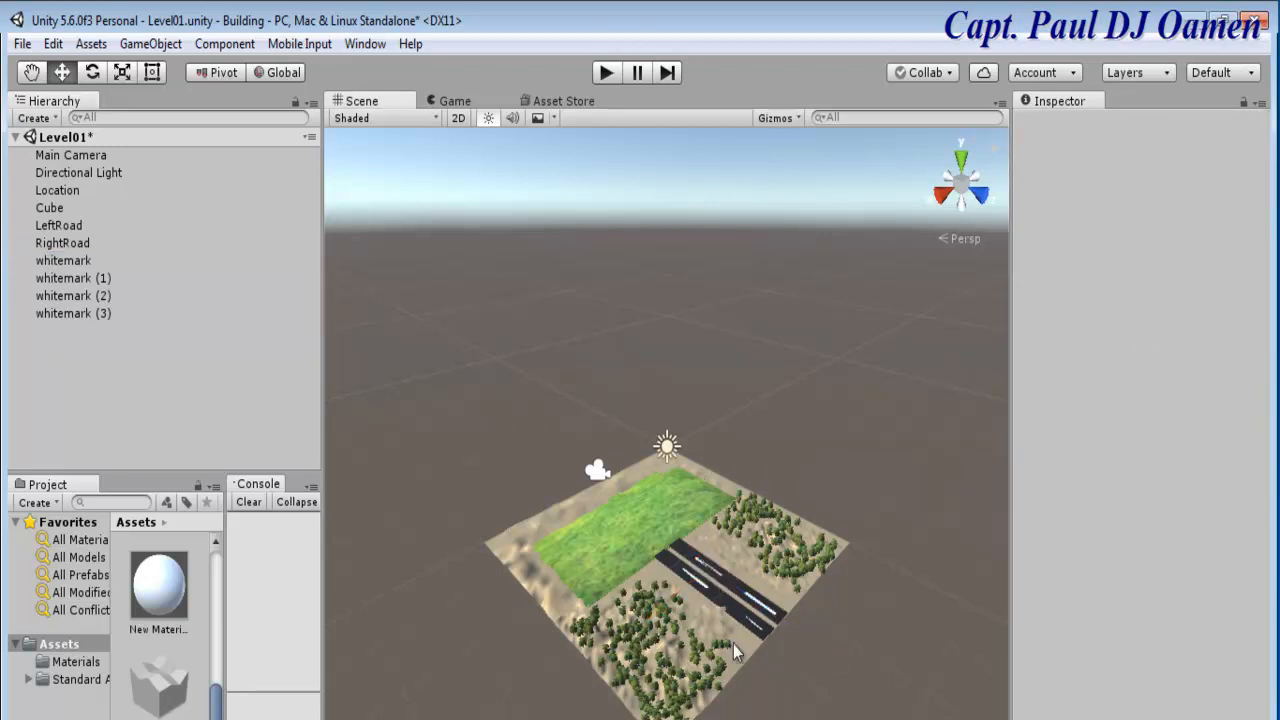
# Choose Broadleaf_Mobile for tree painting on the Location terrain, set brush size 37 and tree density 24, and undo the dense test patch.
pyautogui.click(521, 557)
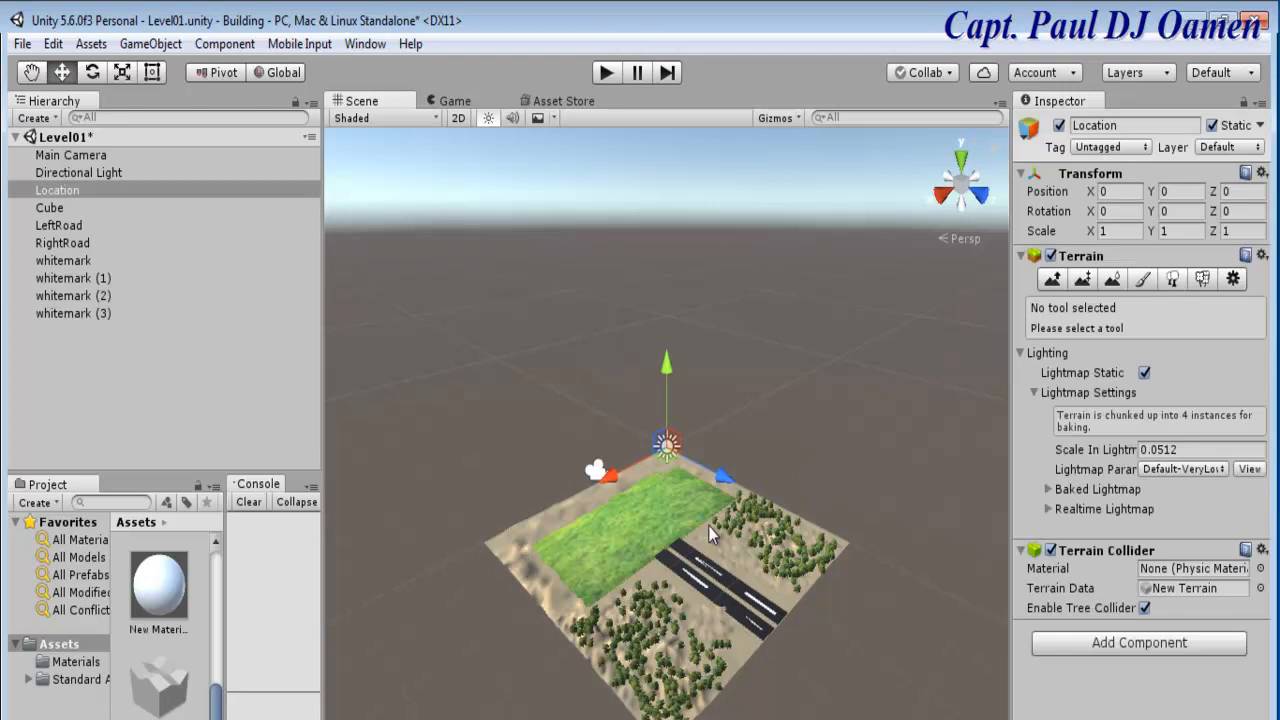
pyautogui.click(1175, 280)
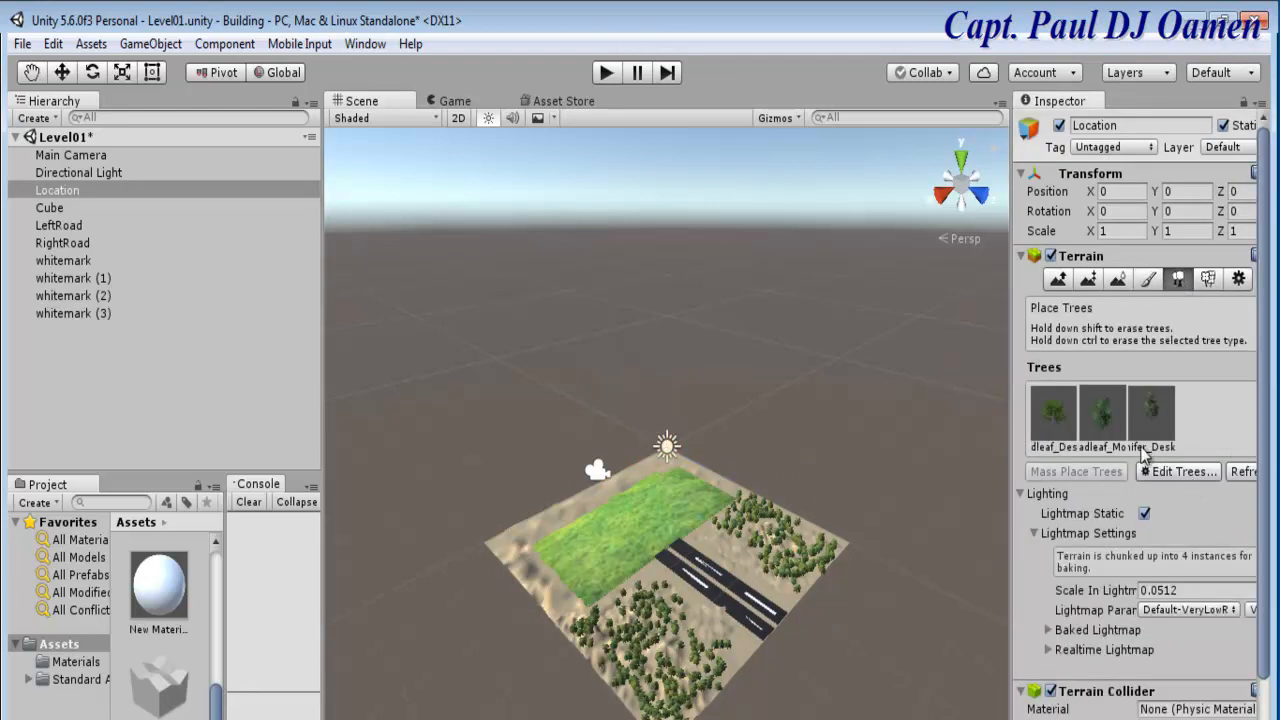
pyautogui.click(1110, 420)
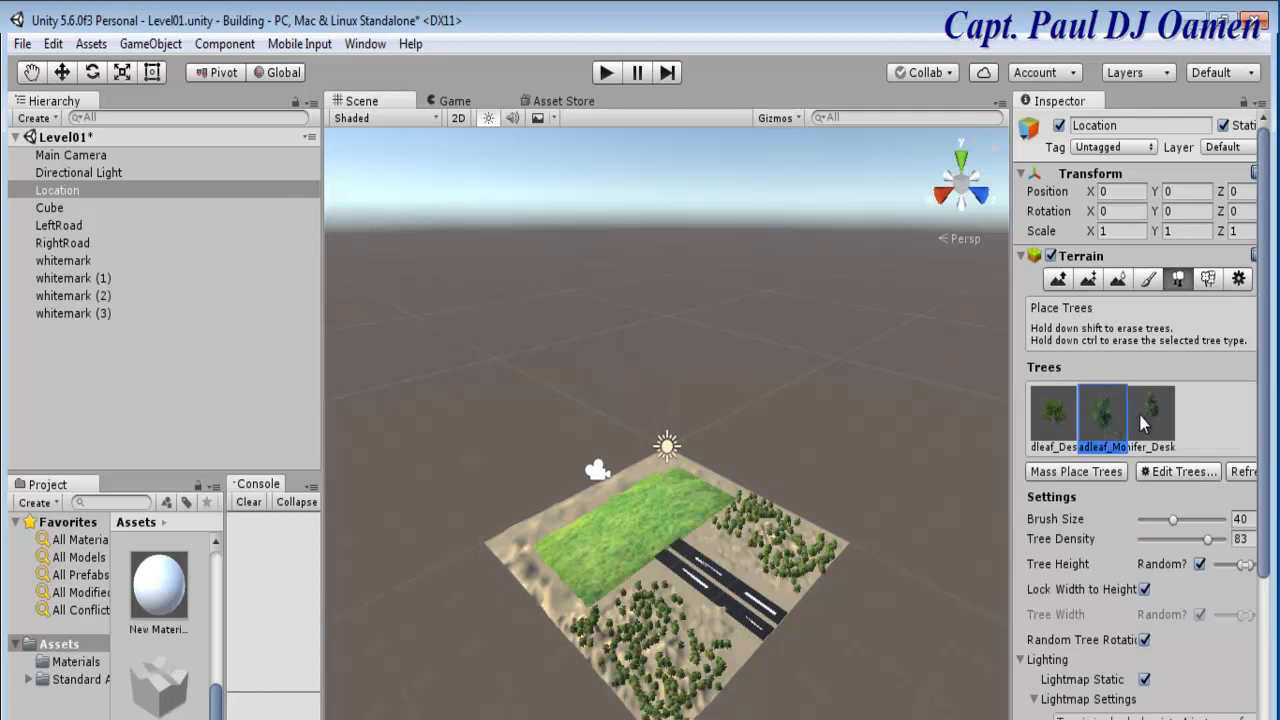
pyautogui.moveTo(513, 537); pyautogui.dragTo(543, 527)
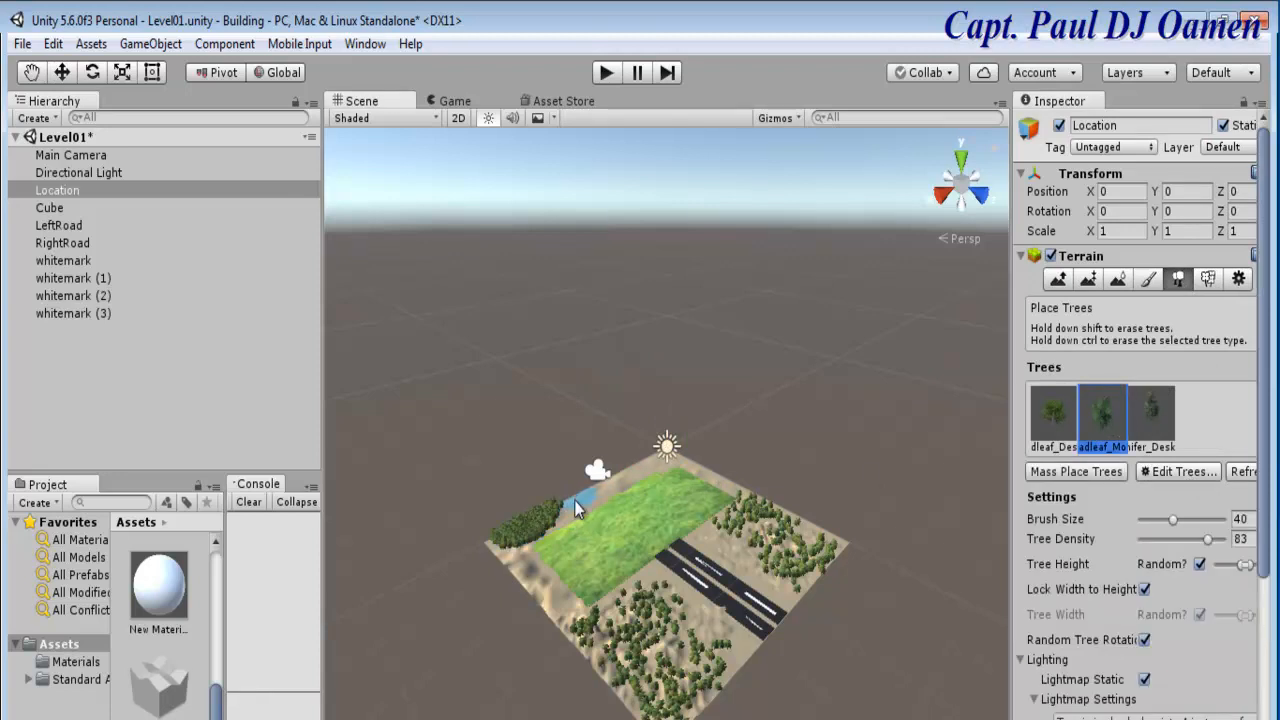
pyautogui.moveTo(1205, 543); pyautogui.dragTo(1173, 535)
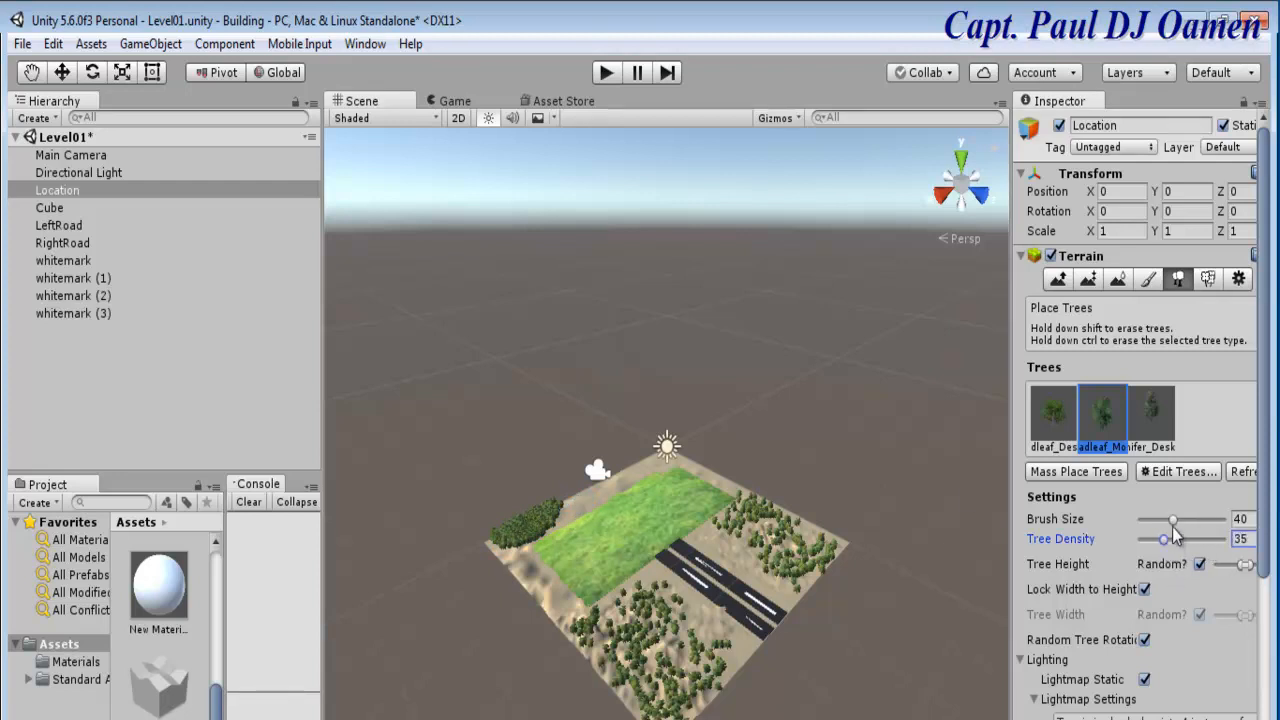
pyautogui.moveTo(1172, 519); pyautogui.dragTo(1156, 539)
pyautogui.hotkey('ctrl', 'z')
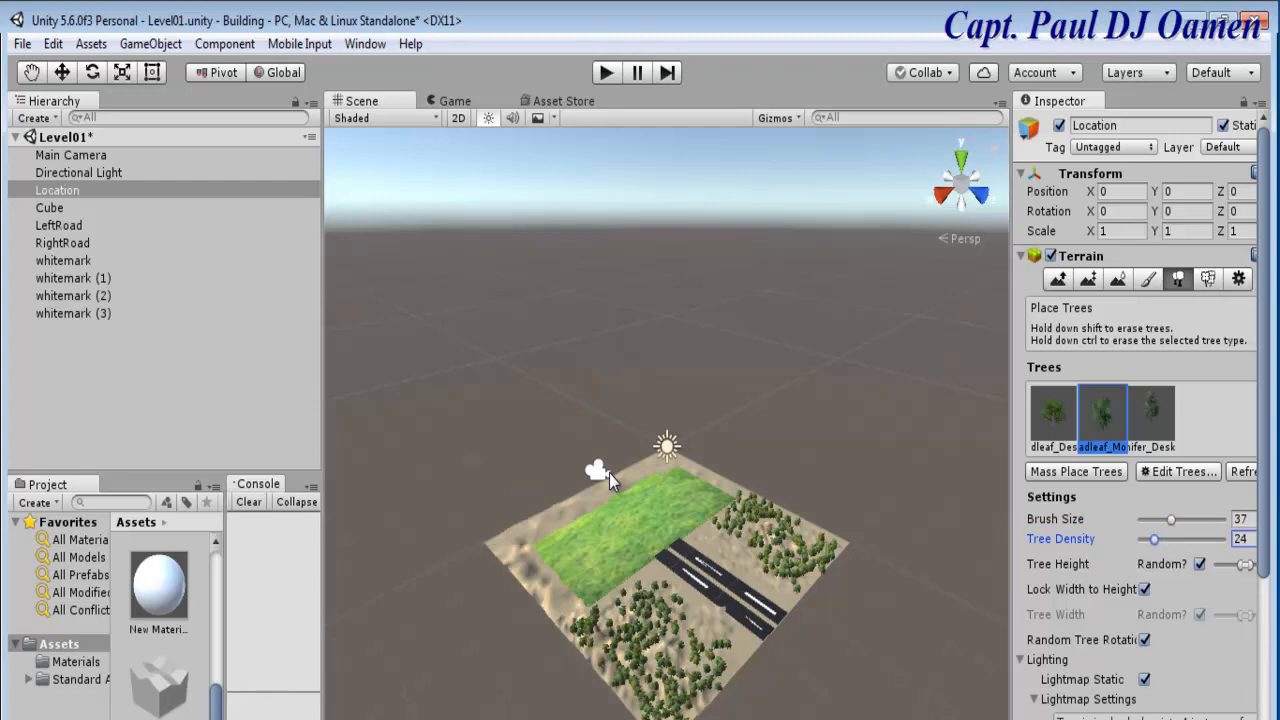
# Paint Broadleaf_Mobile trees on the sand strips around the grass cube, behind it and along its outer side.
pyautogui.moveTo(522, 536); pyautogui.dragTo(680, 462)
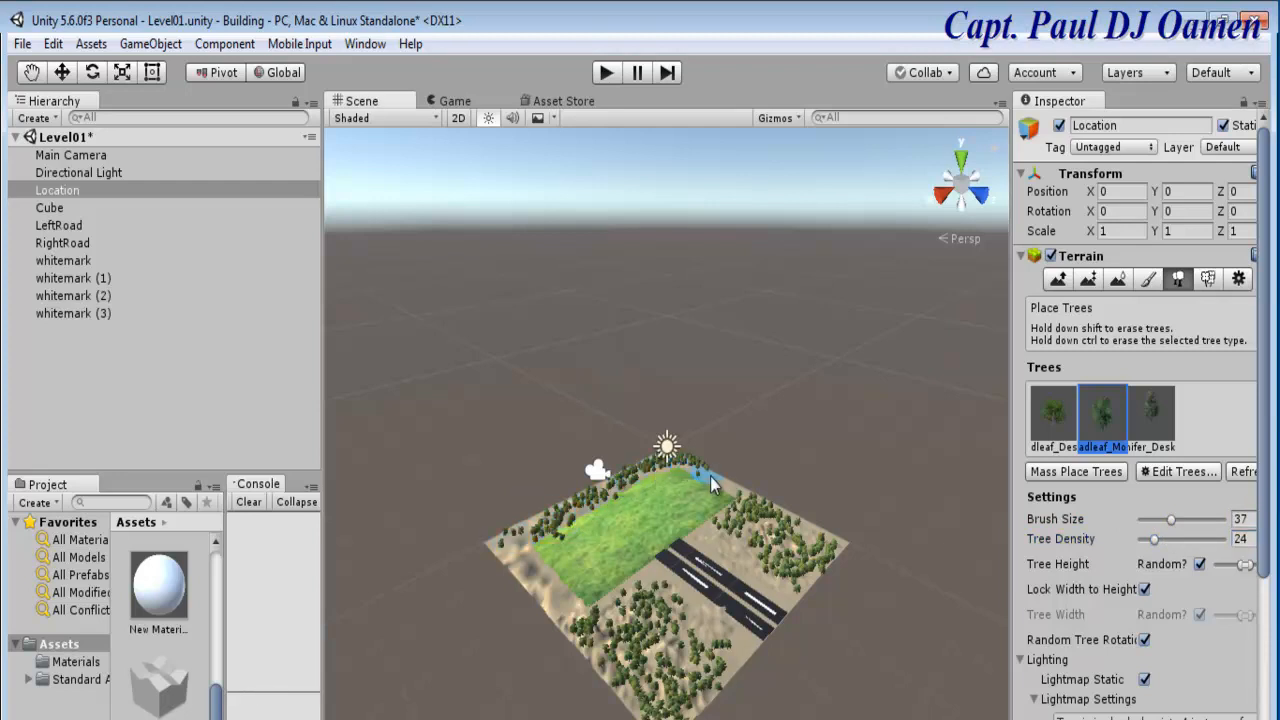
pyautogui.moveTo(507, 555); pyautogui.dragTo(563, 618)
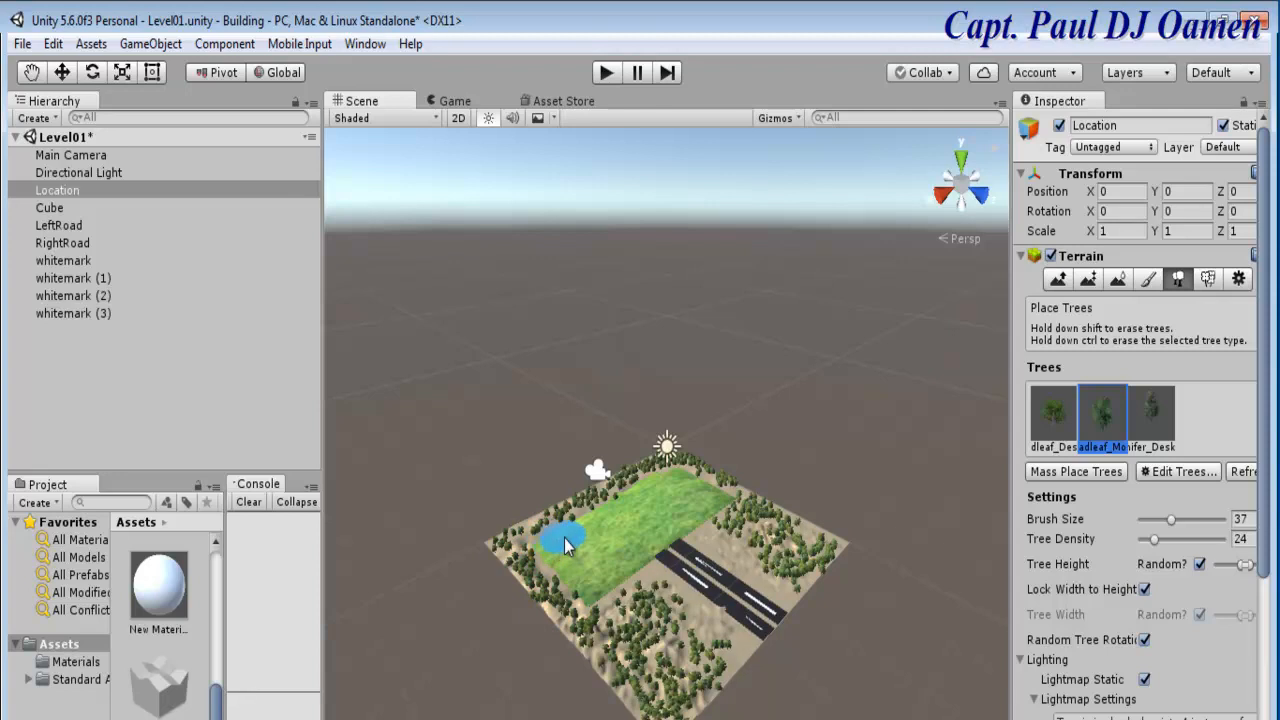
pyautogui.moveTo(526, 534)
pyautogui.mouseDown()
pyautogui.moveTo(546, 522)
pyautogui.moveTo(508, 550)
pyautogui.mouseUp()
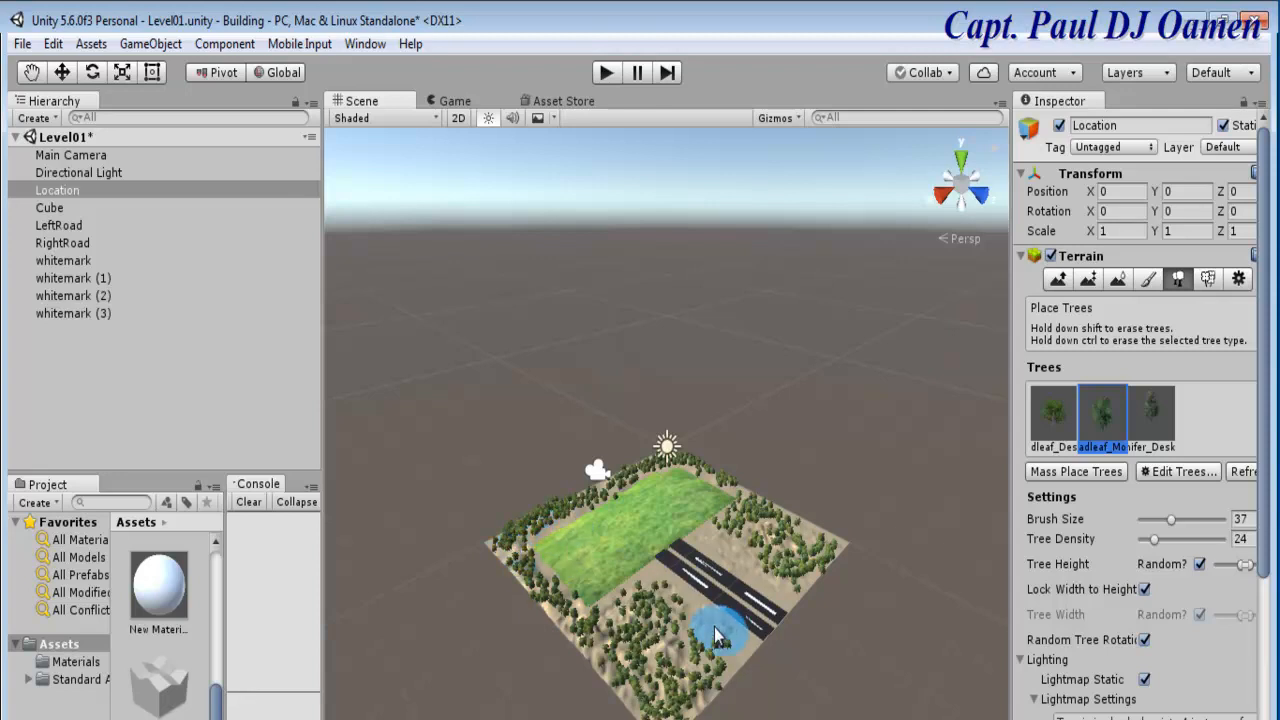
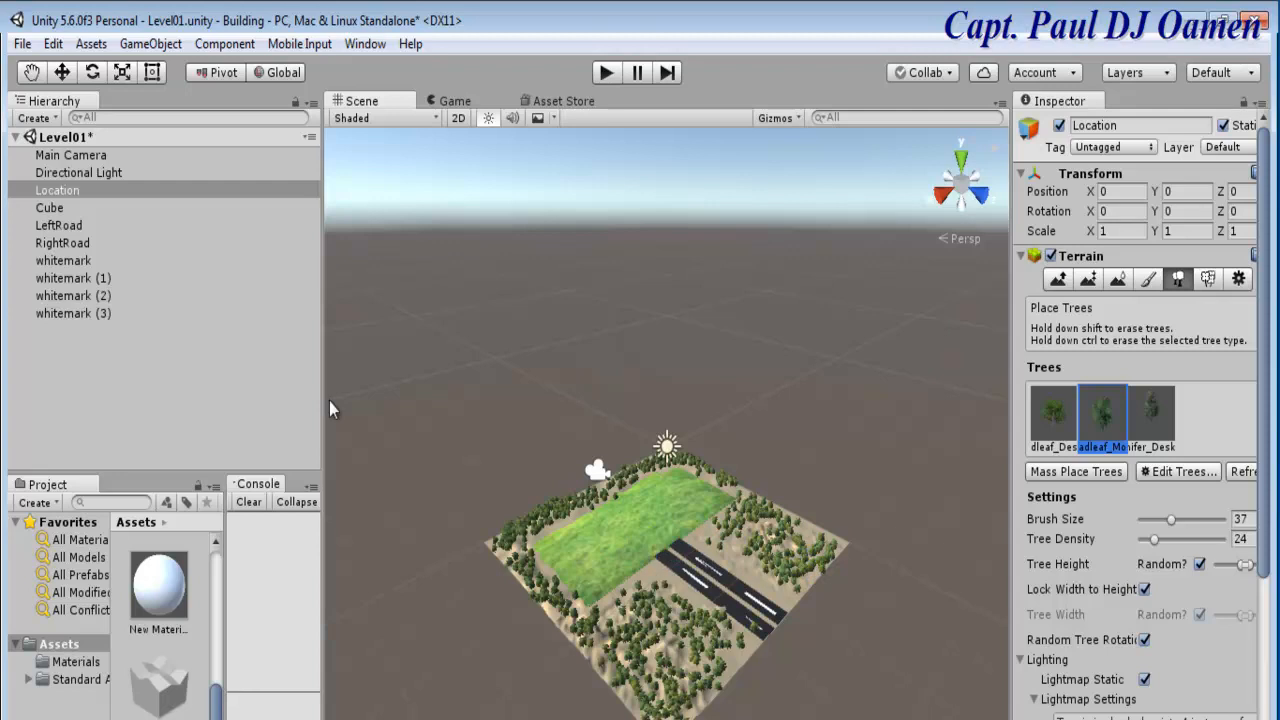
# Rename the grass-textured Cube as ground.
pyautogui.click(53, 210)
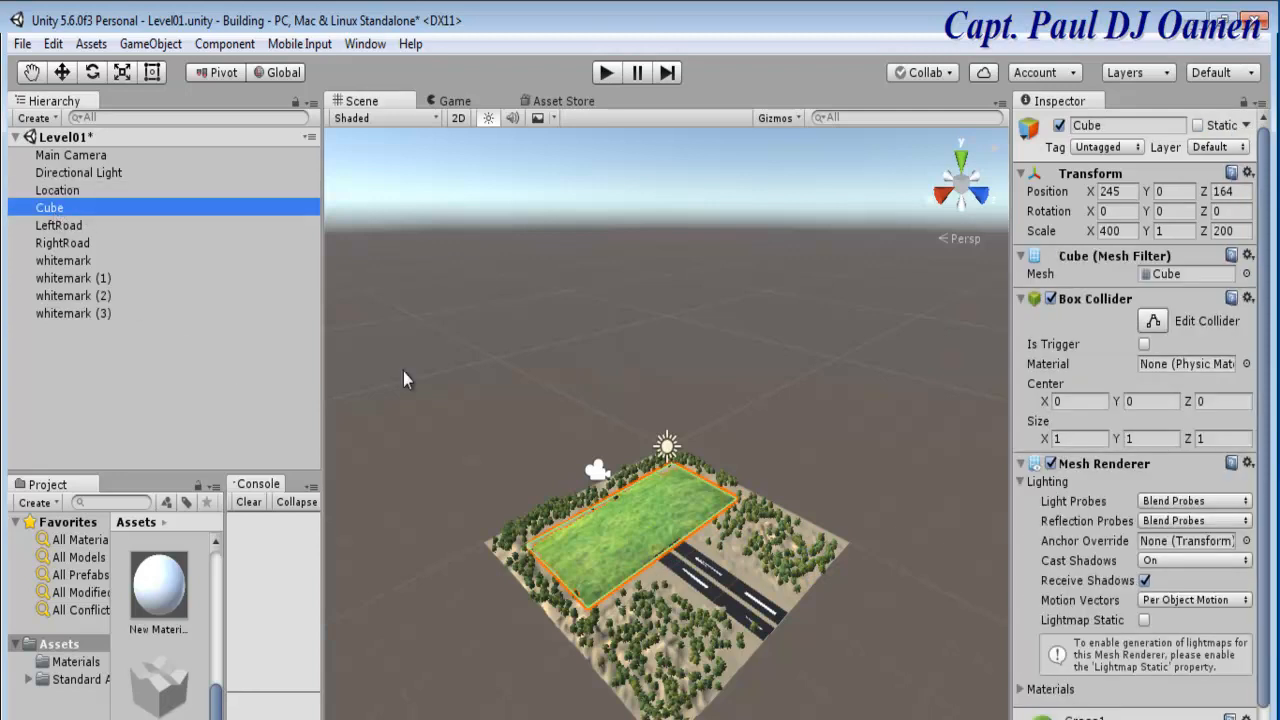
pyautogui.rightClick(84, 207)
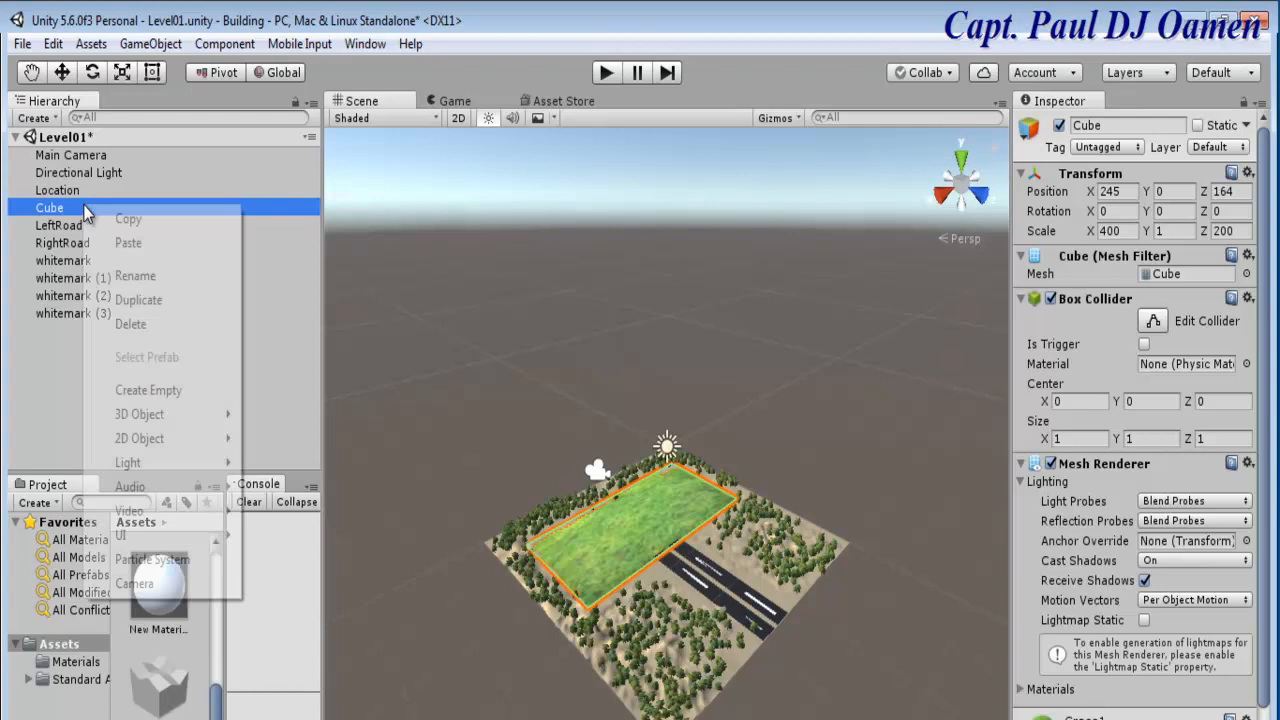
pyautogui.click(148, 279)
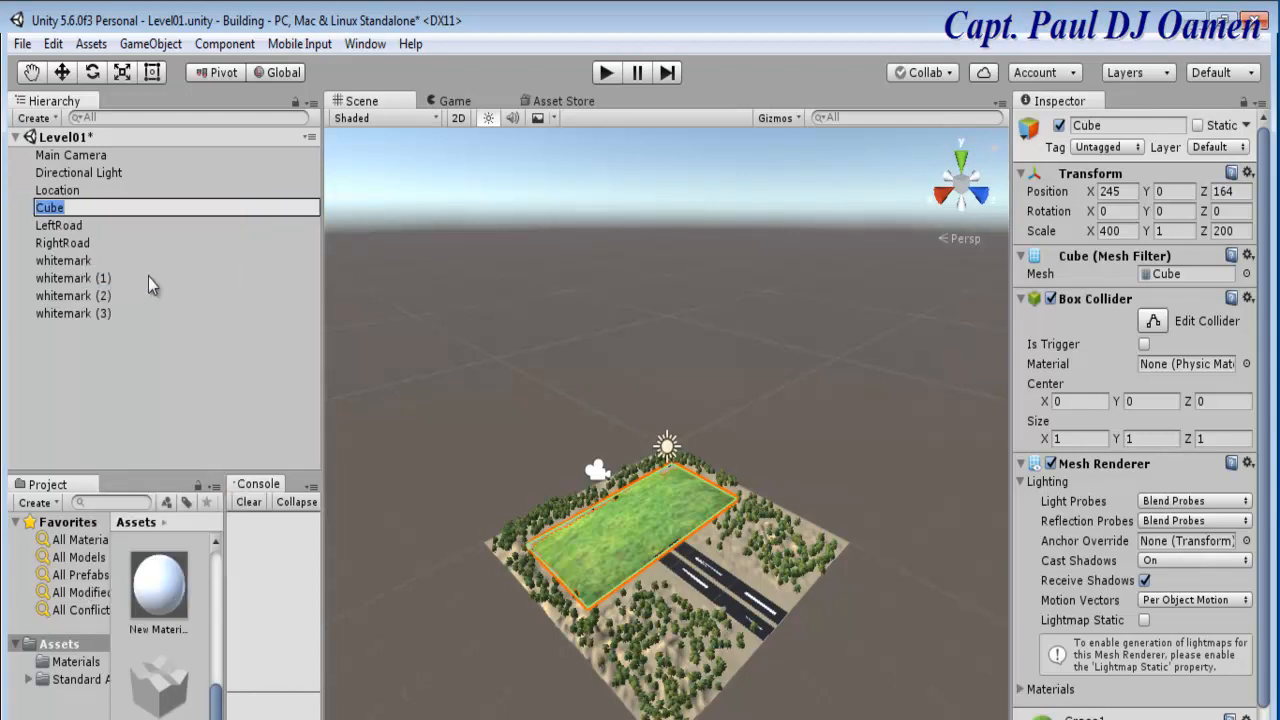
pyautogui.write('ground')
pyautogui.click(130, 385)
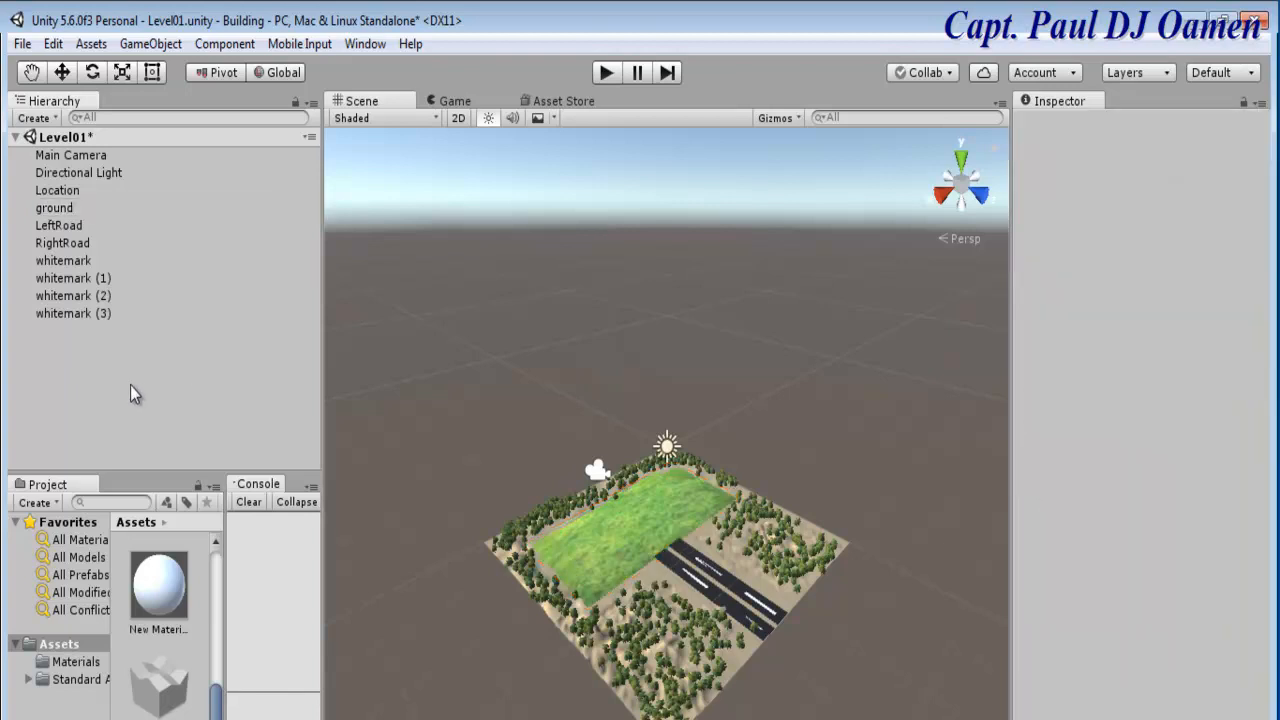
# Create a new 3D cube in the scene and save the scene.
pyautogui.click(55, 119)
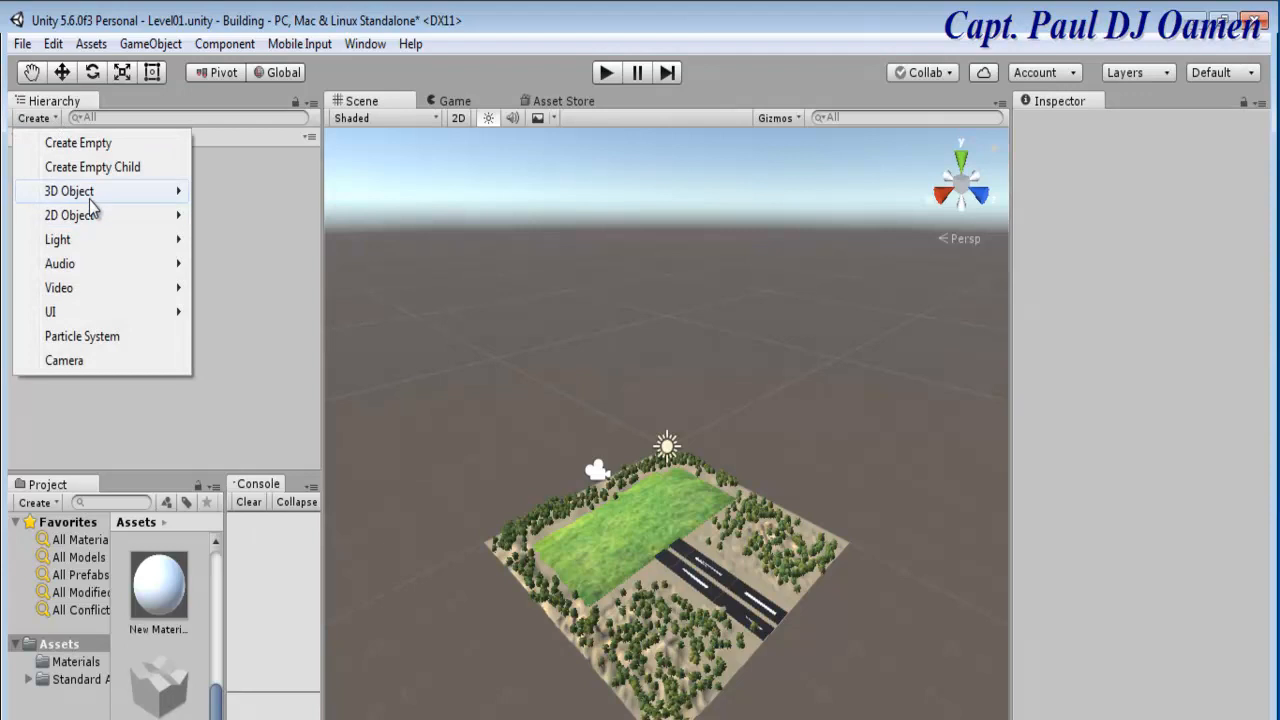
pyautogui.moveTo(91, 194)
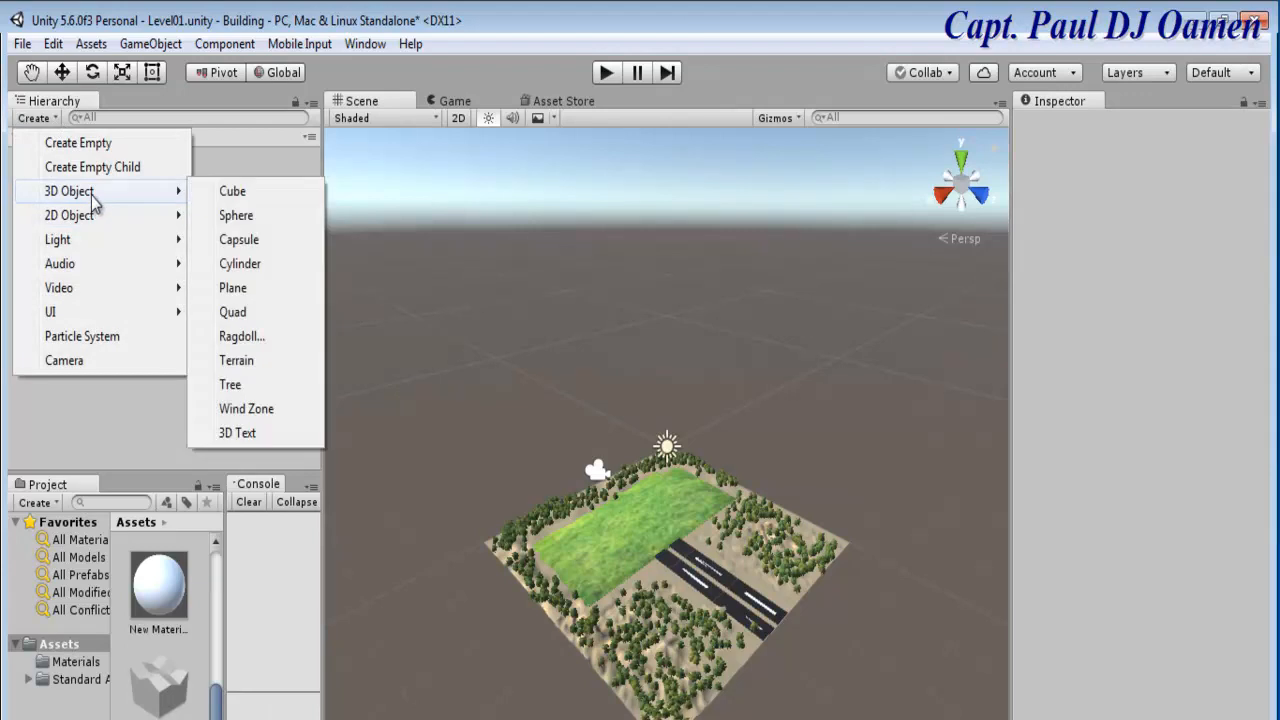
pyautogui.click(258, 193)
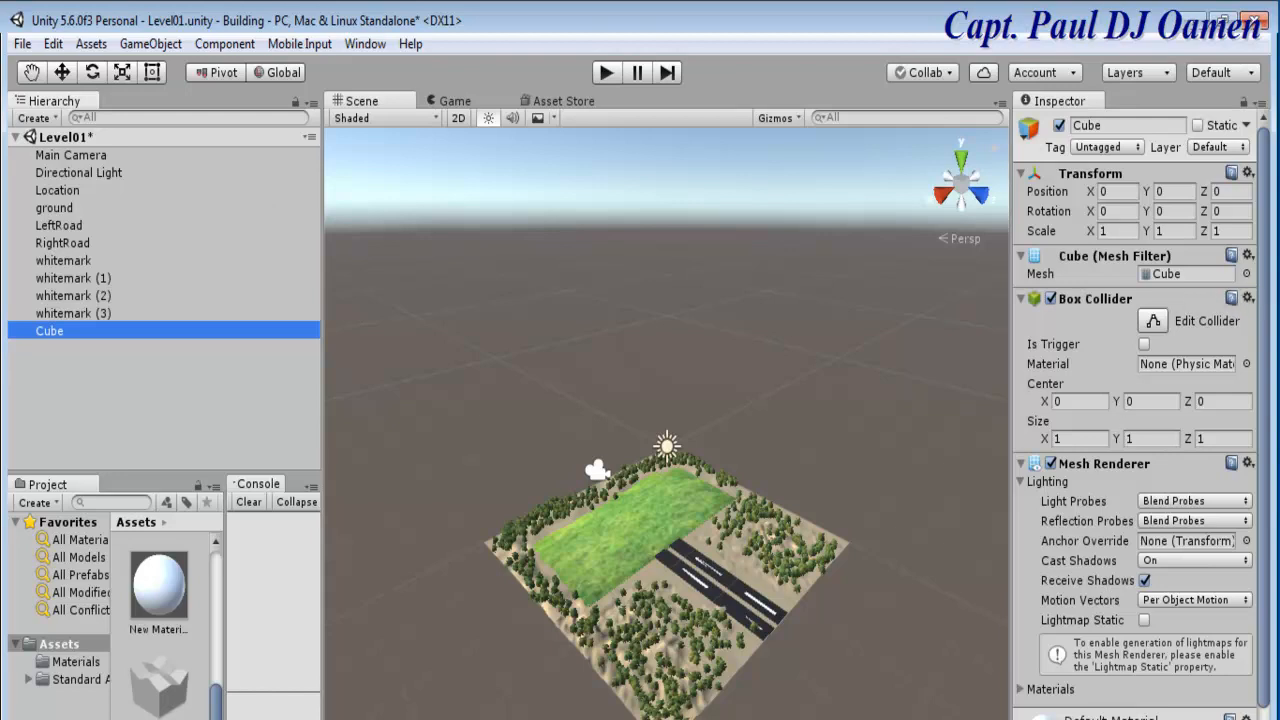
pyautogui.hotkey('ctrl', 's')
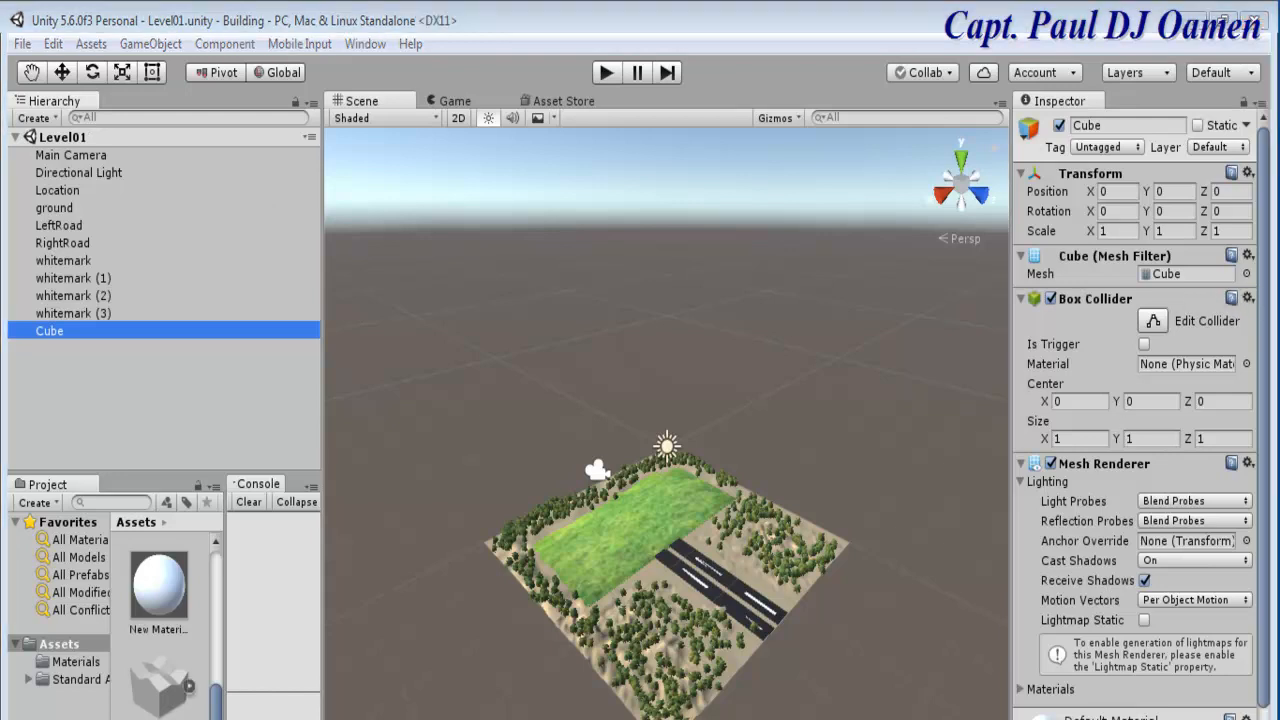
# Set the new cube's scale to 300 on X and 160 on Z.
pyautogui.click(1114, 230)
pyautogui.write('30')
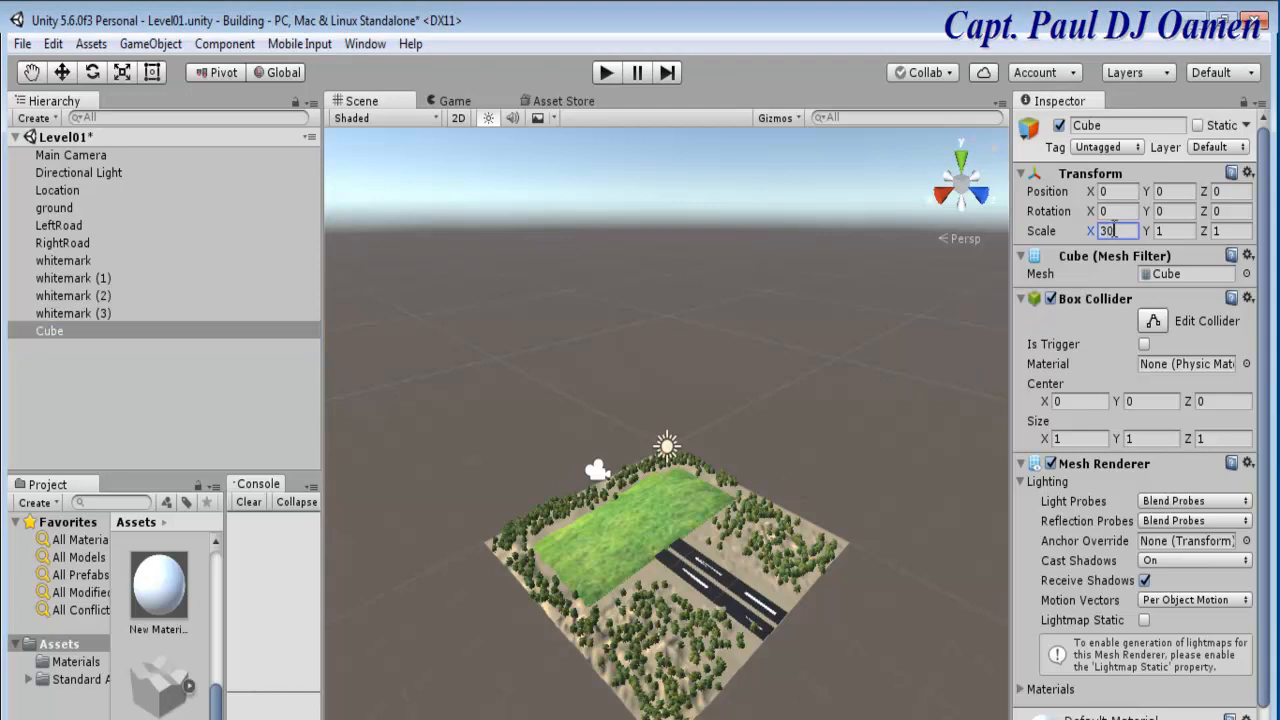
pyautogui.write('0')
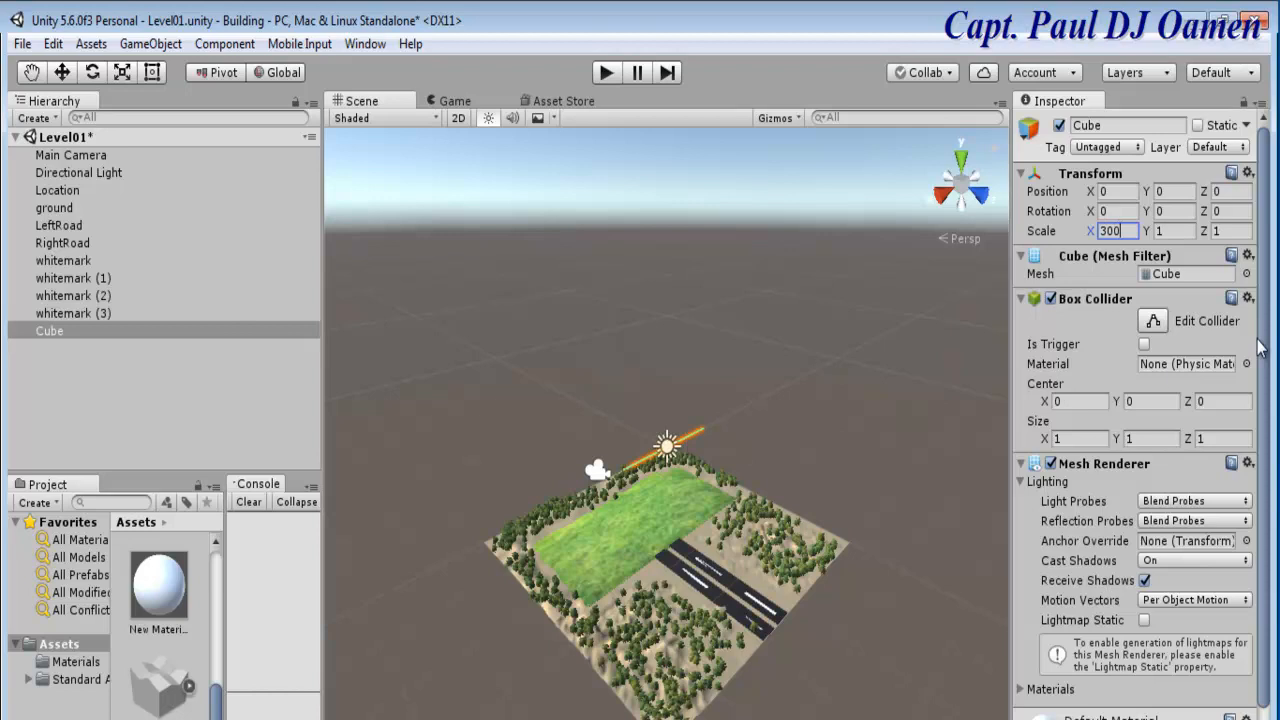
pyautogui.click(1226, 231)
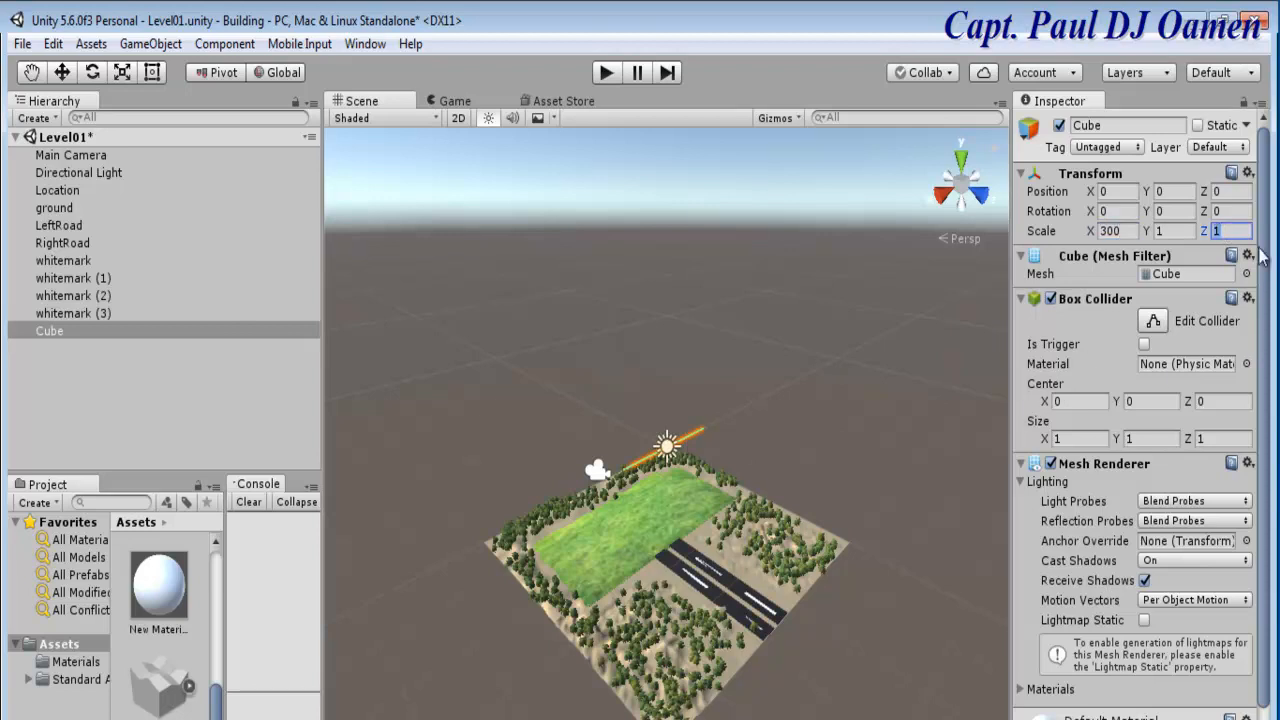
pyautogui.write('160')
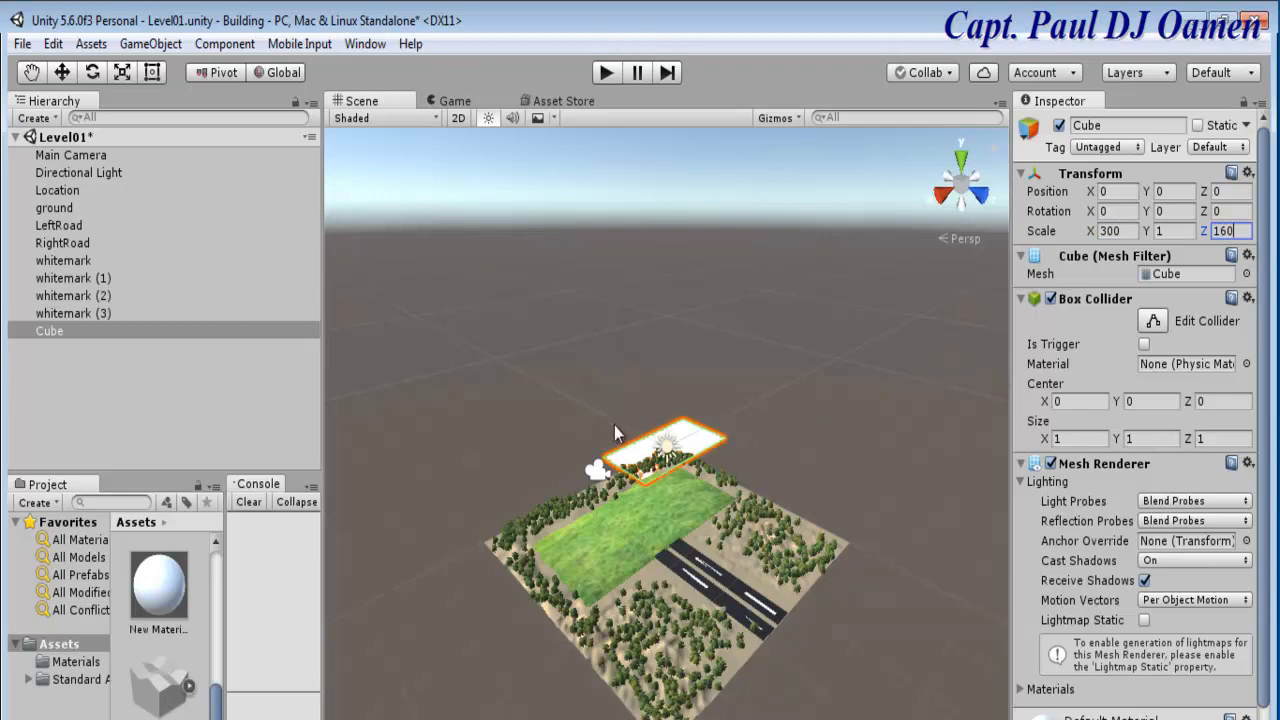
# Move the new cube onto the grass ground, to about X 252, Y 2 and Z 173.
pyautogui.click(62, 73)
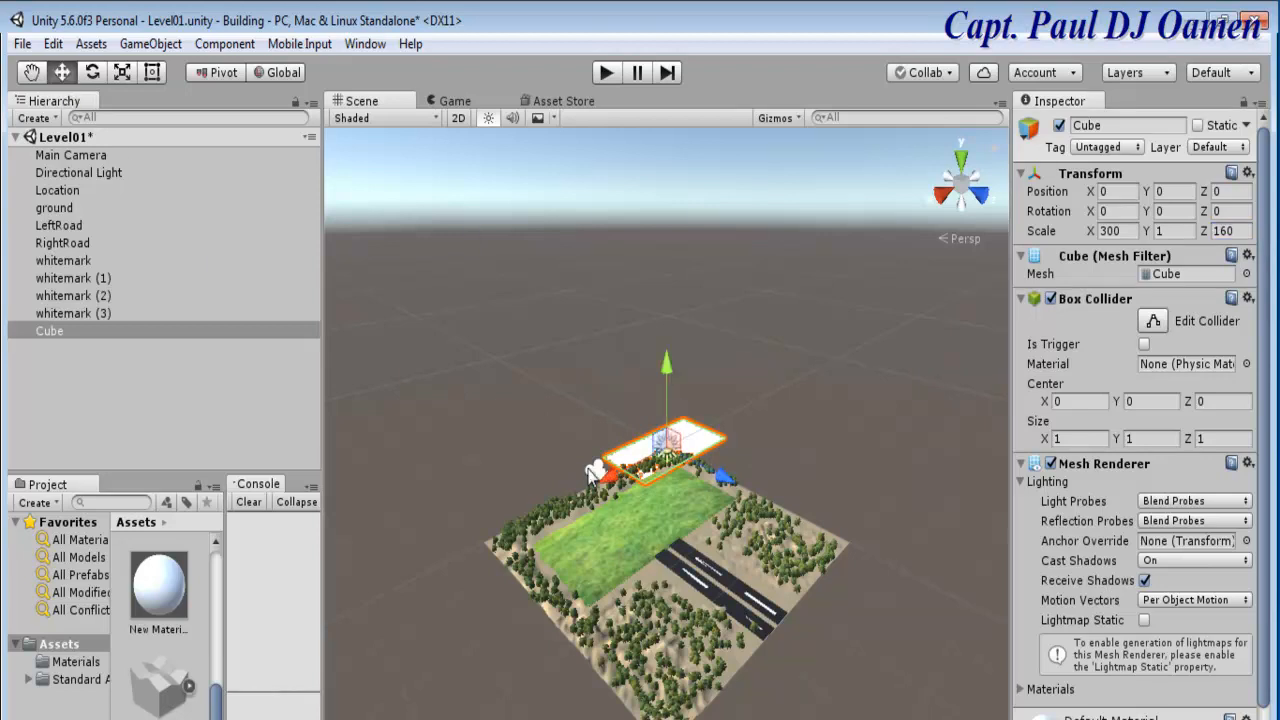
pyautogui.moveTo(606, 478); pyautogui.dragTo(556, 526)
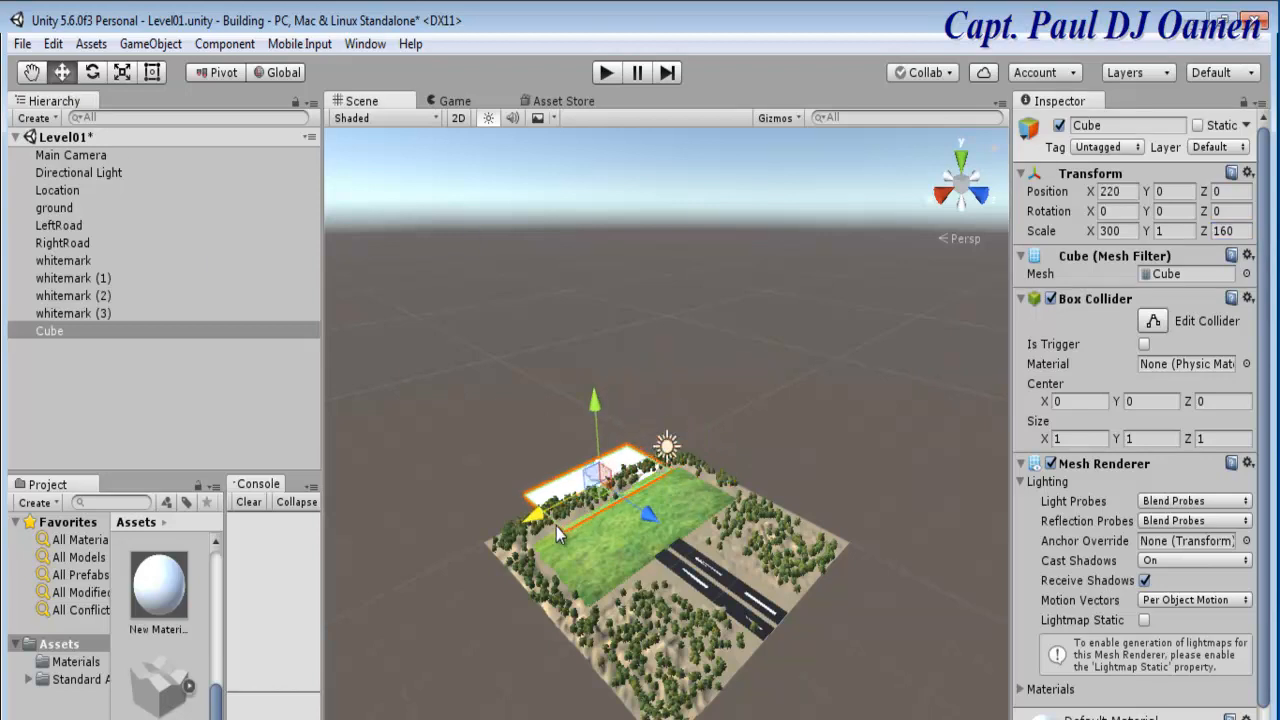
pyautogui.moveTo(654, 518); pyautogui.dragTo(686, 566)
pyautogui.moveTo(583, 549); pyautogui.dragTo(577, 561)
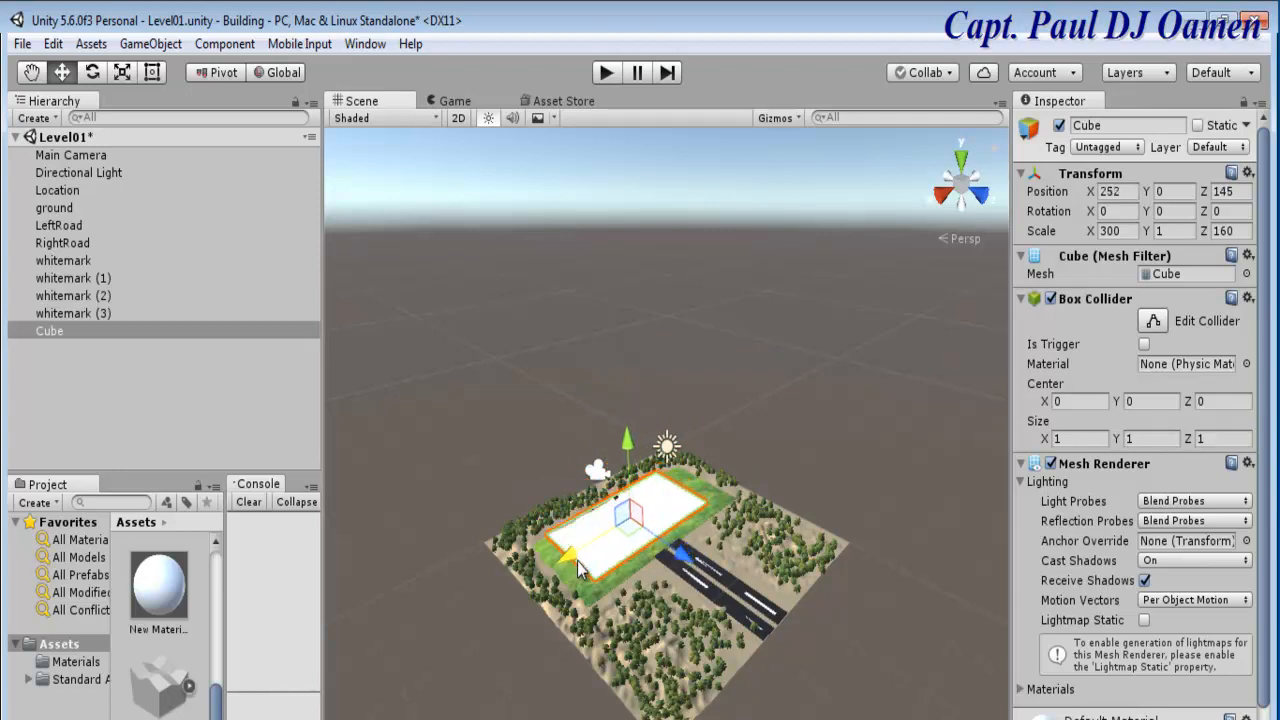
pyautogui.moveTo(679, 553); pyautogui.dragTo(690, 564)
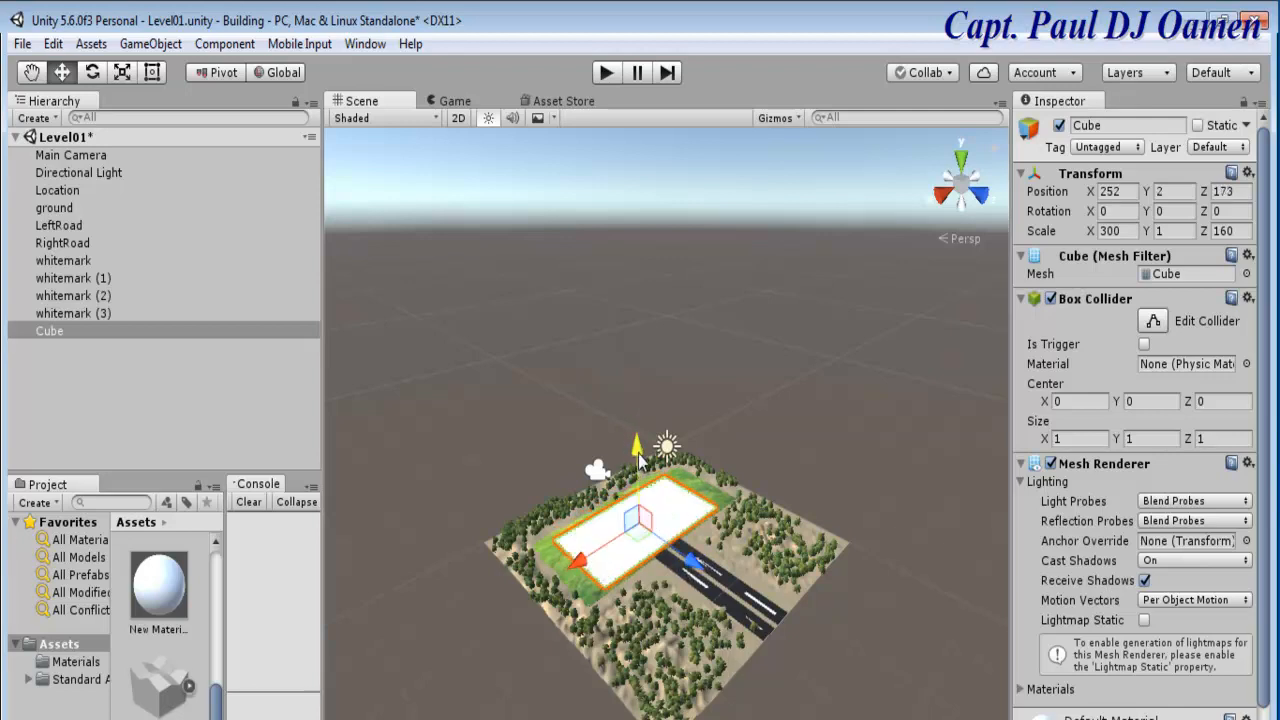
pyautogui.click(761, 418)
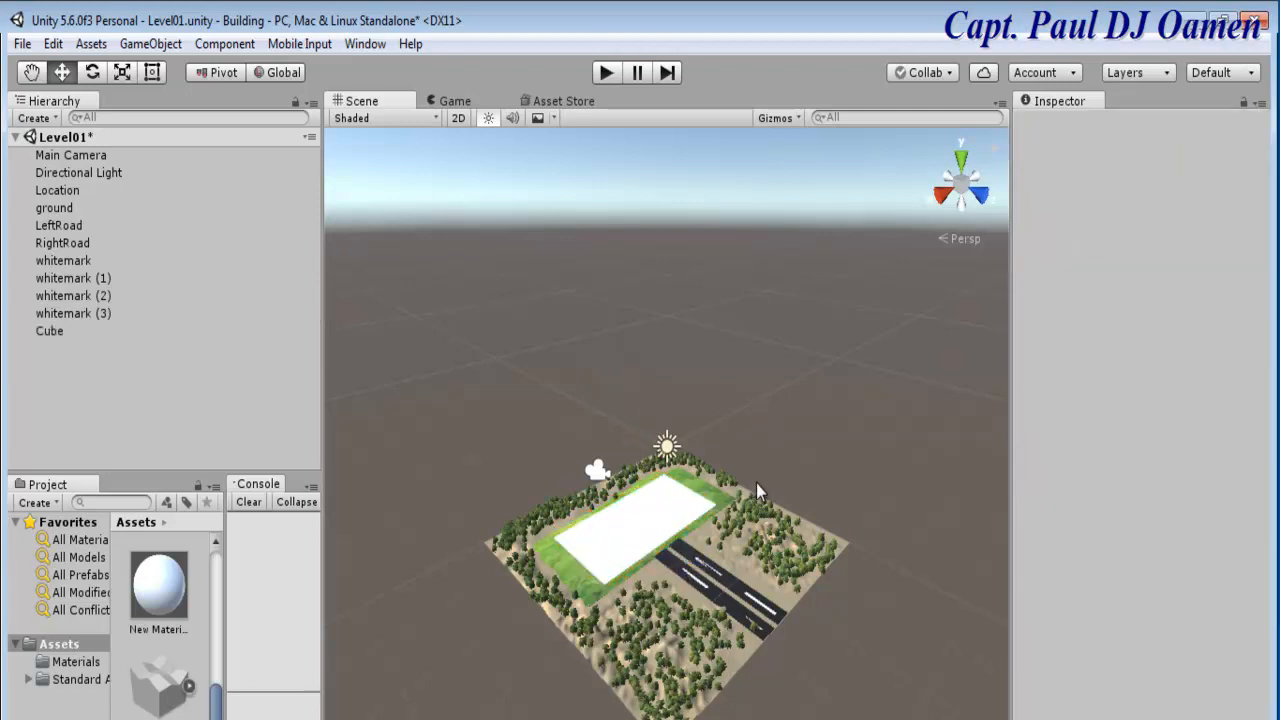
pyautogui.click(660, 518)
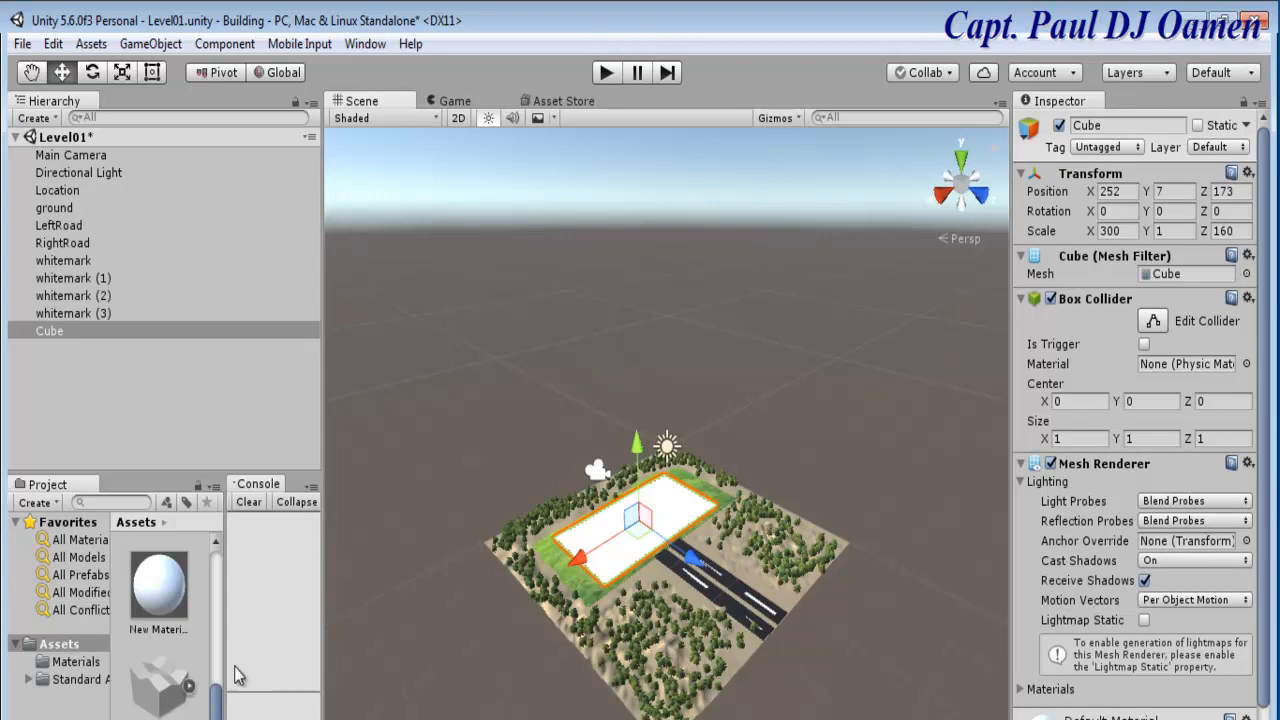
pyautogui.click(77, 648)
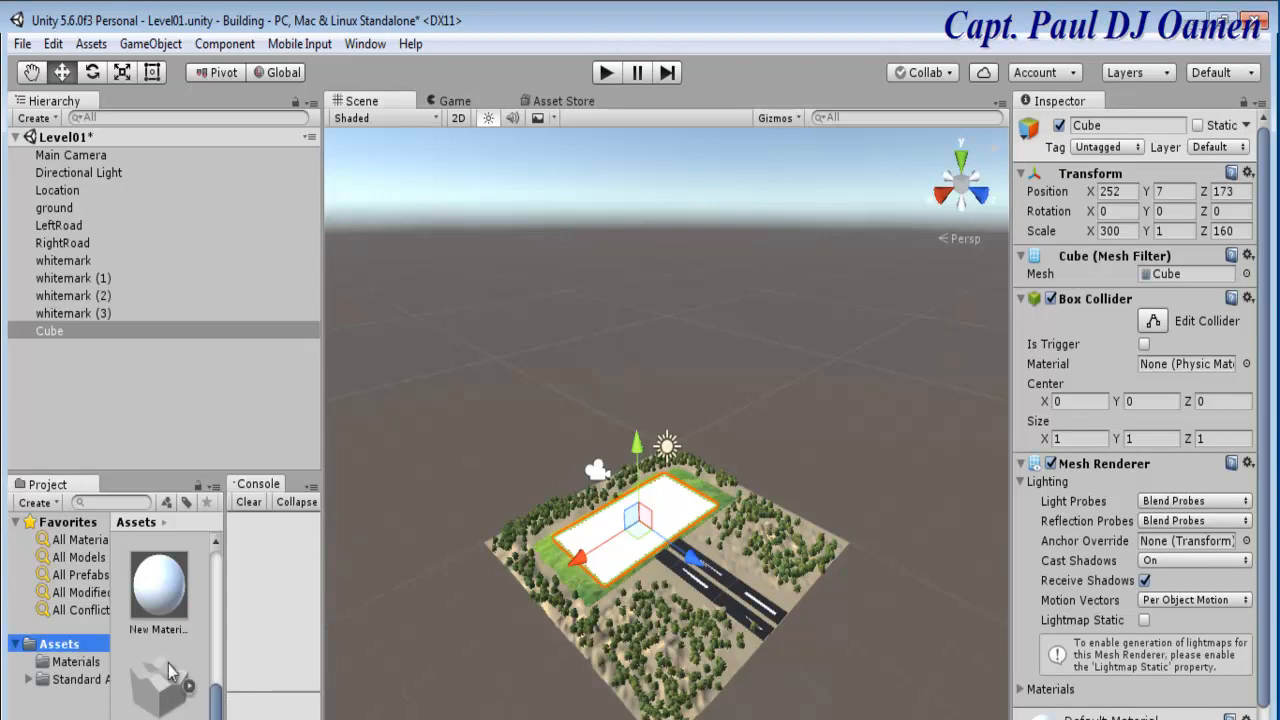
pyautogui.moveTo(215, 697); pyautogui.dragTo(231, 642)
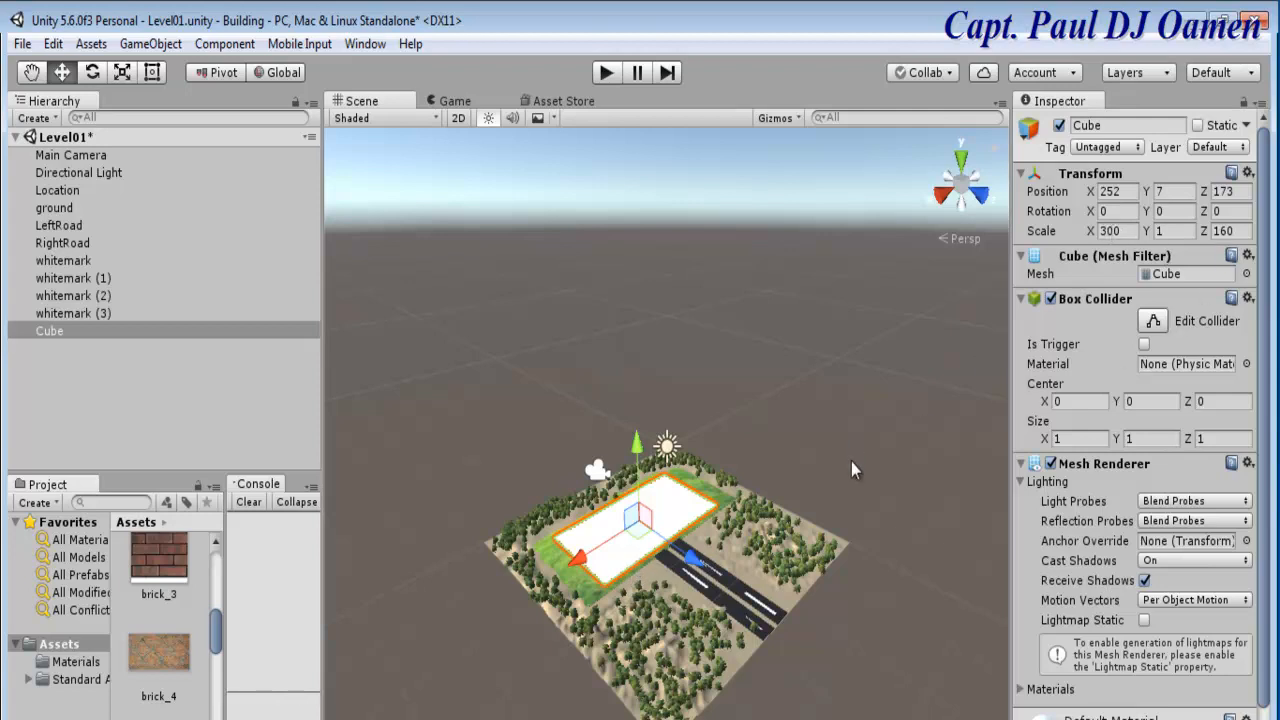
pyautogui.click(590, 598)
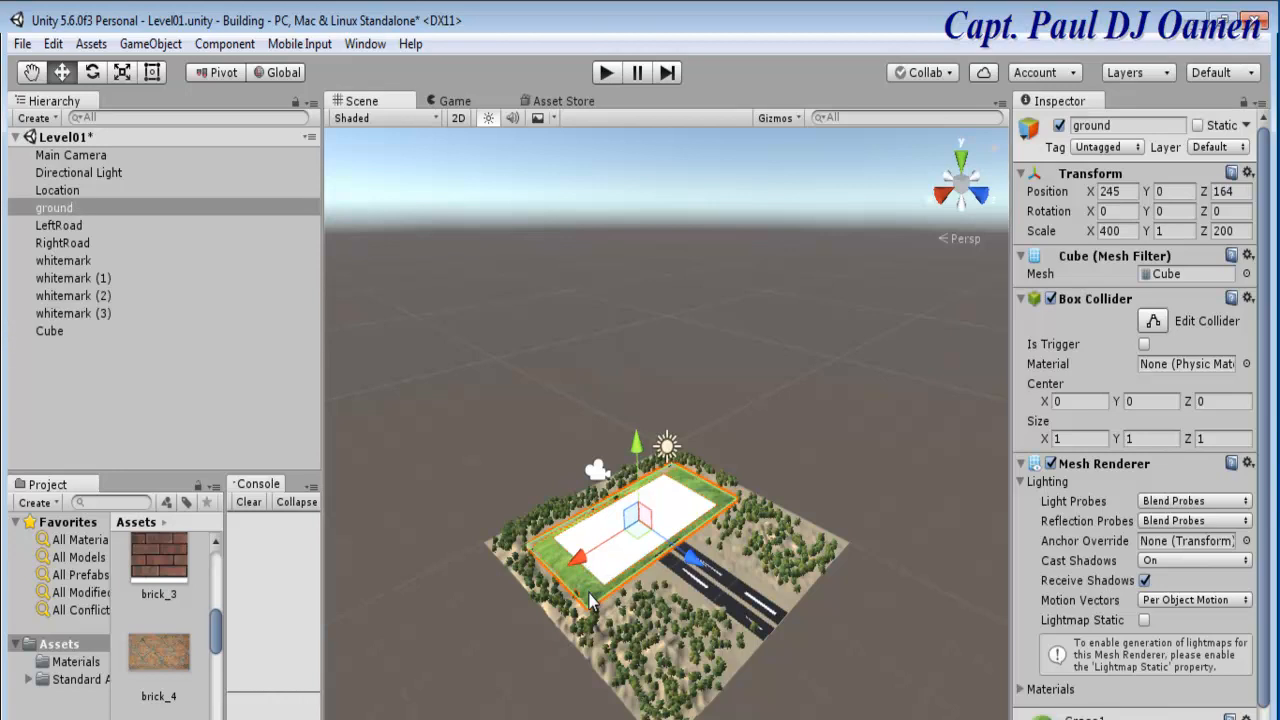
pyautogui.click(622, 563)
pyautogui.click(622, 563)
pyautogui.click(622, 563)
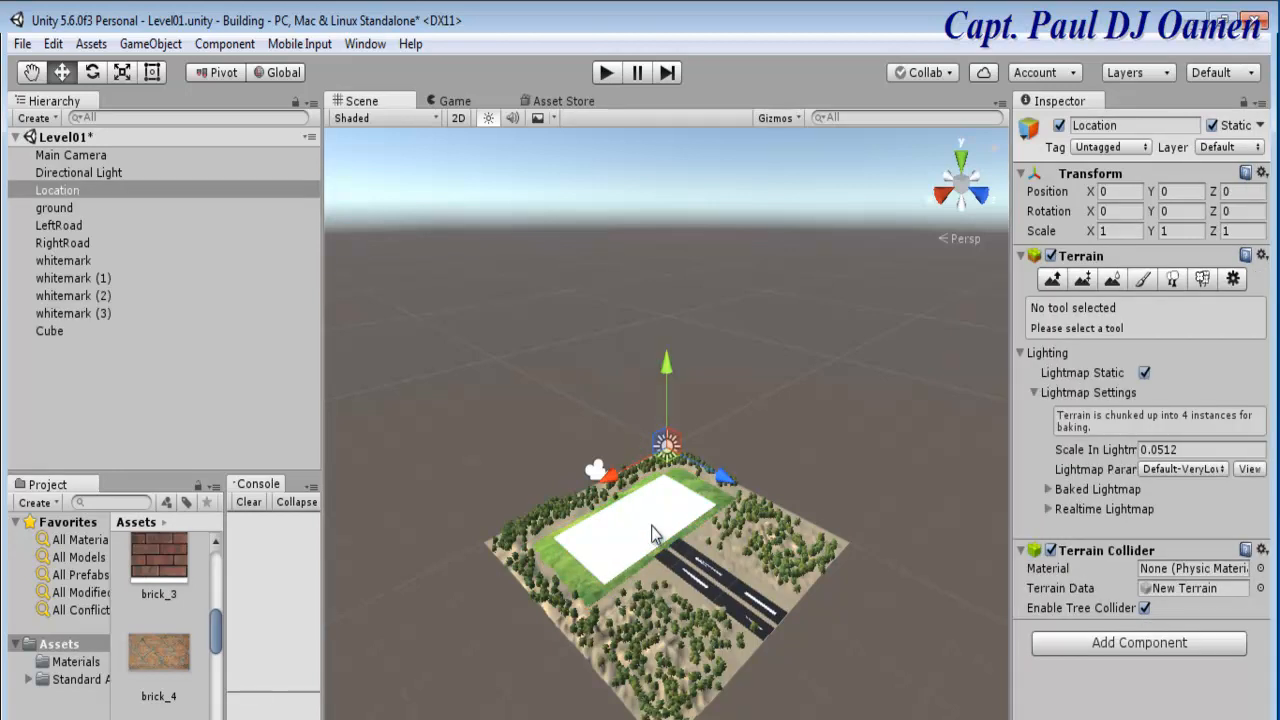
# Rename the white slab Cube on the grass ground as floor.
pyautogui.click(646, 533)
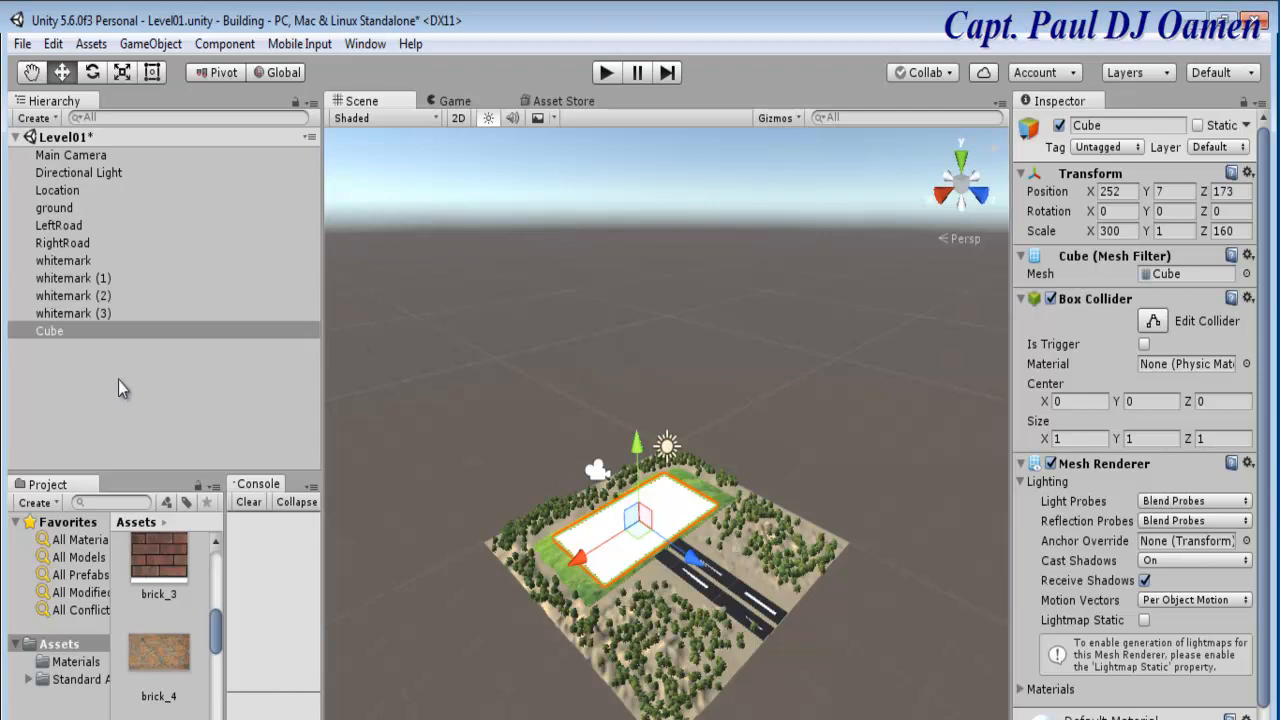
pyautogui.rightClick(62, 333)
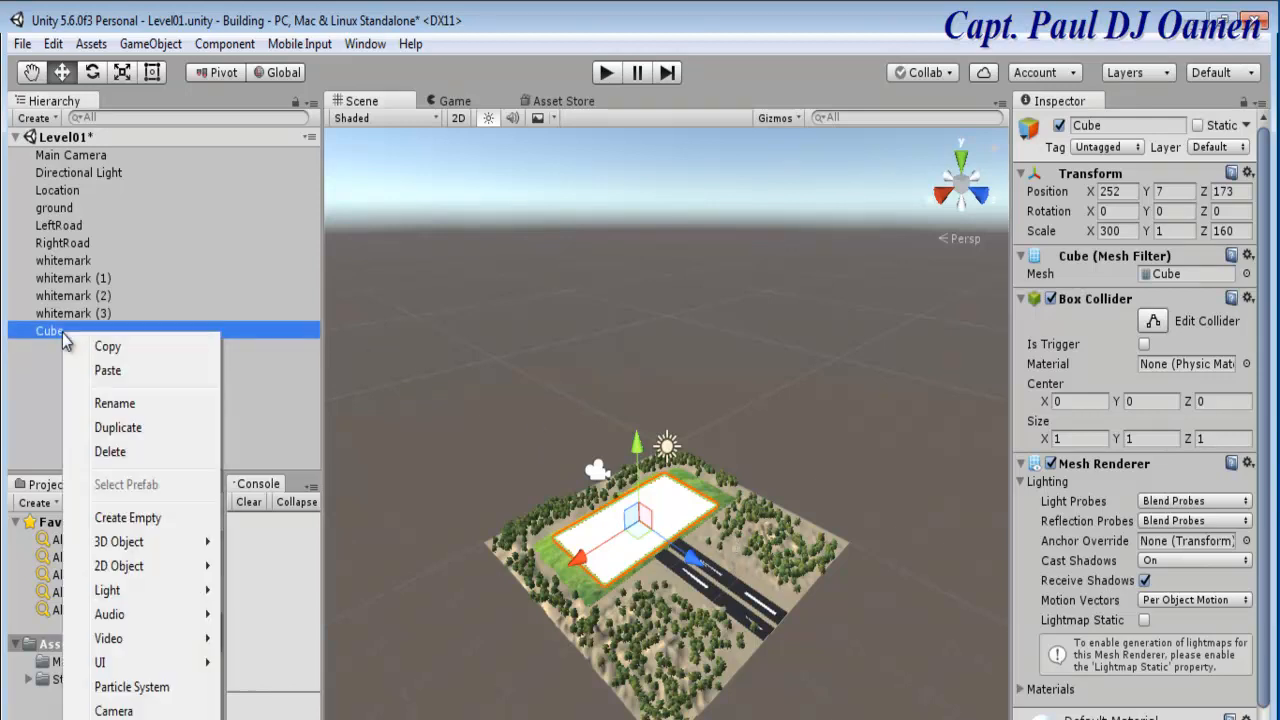
pyautogui.click(134, 403)
pyautogui.write('floor')
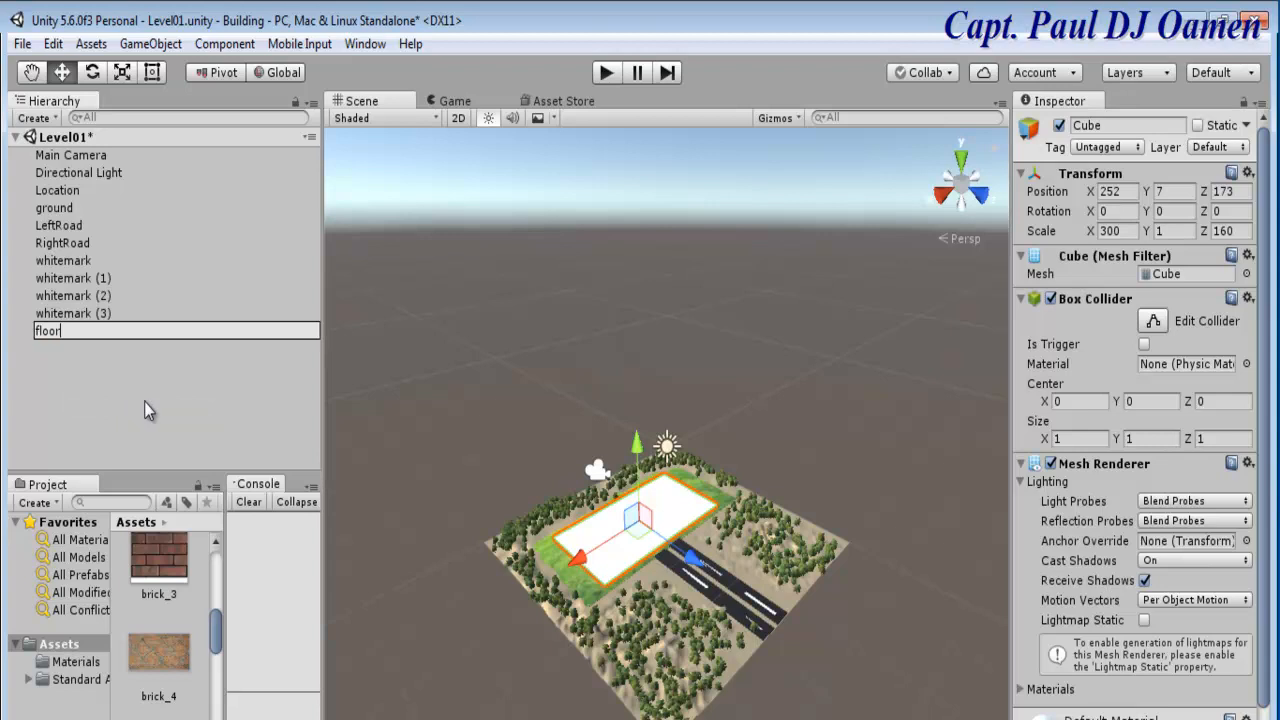
pyautogui.click(144, 401)
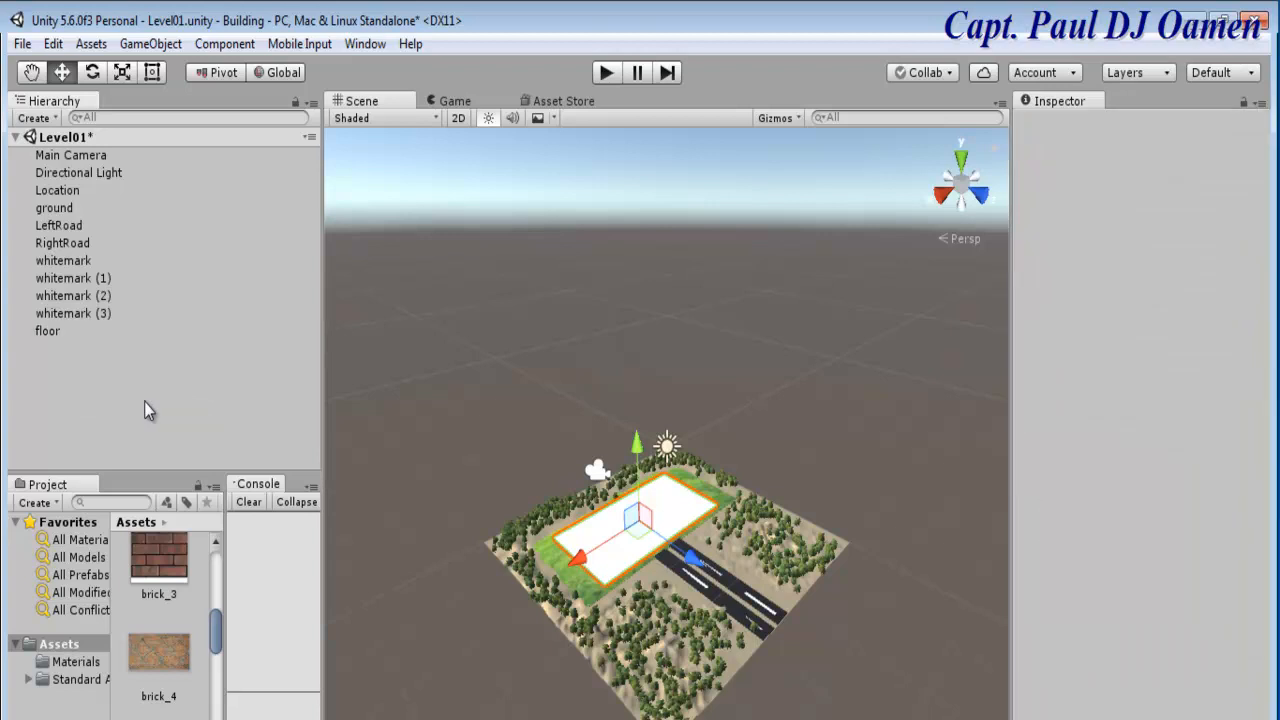
# Create a new 3D cube and set its scale to 100 on X, 100 on Y and 10 on Z.
pyautogui.click(609, 548)
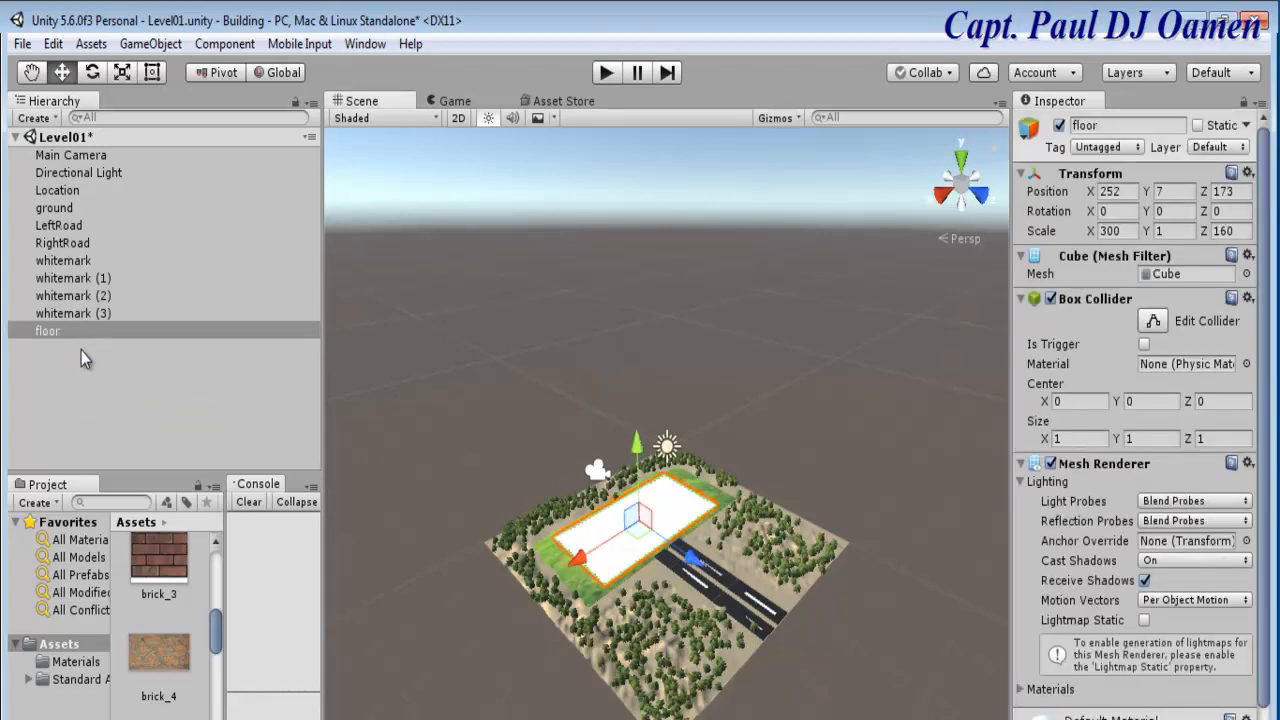
pyautogui.click(48, 118)
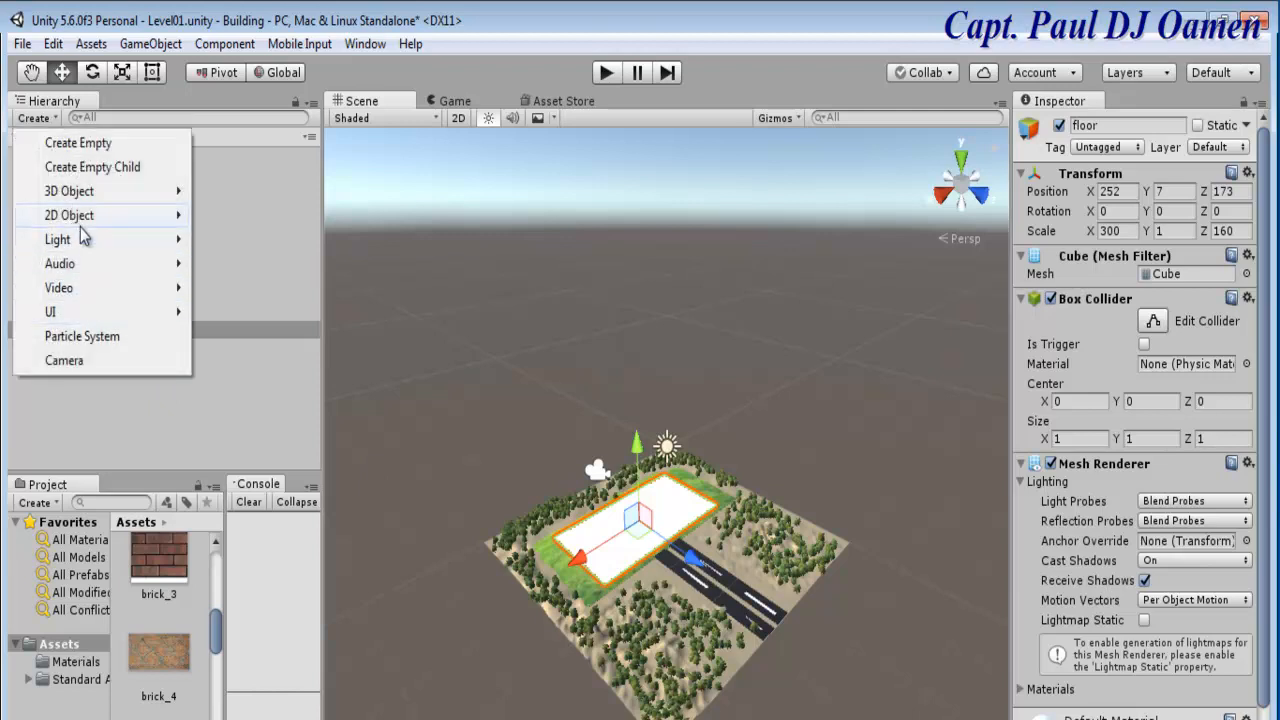
pyautogui.moveTo(86, 192)
pyautogui.click(236, 196)
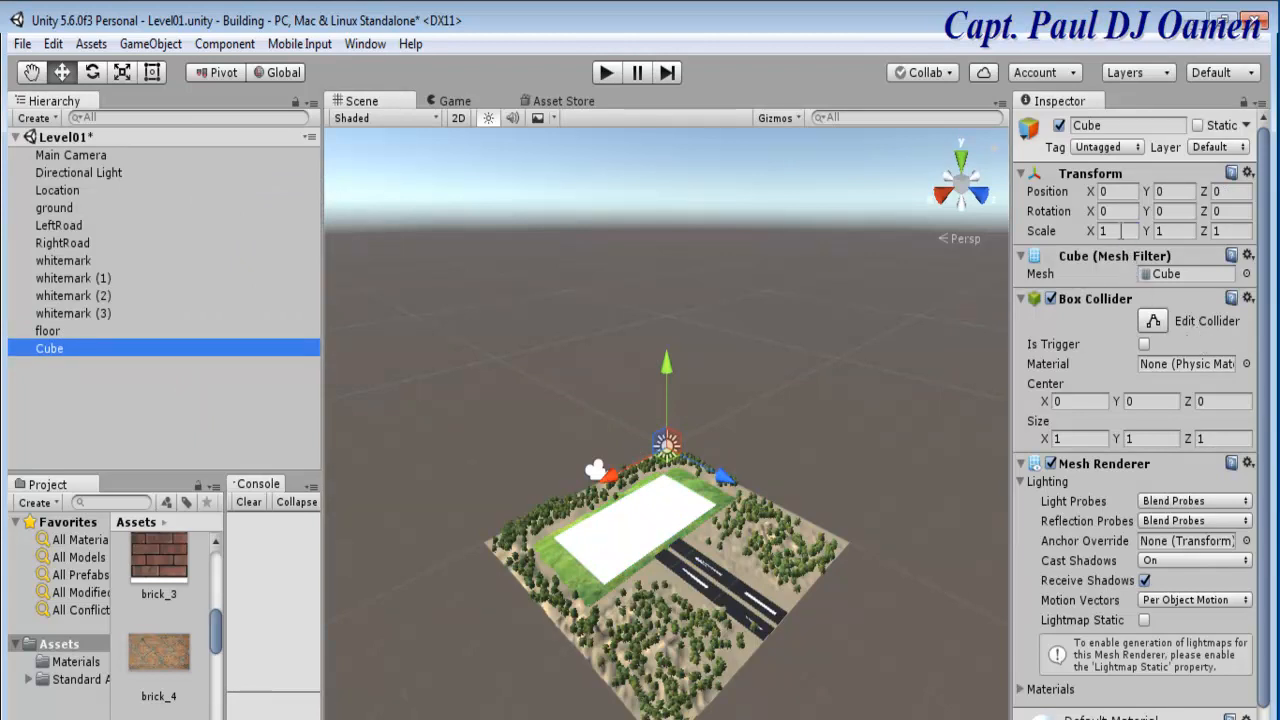
pyautogui.click(1115, 231)
pyautogui.write('100')
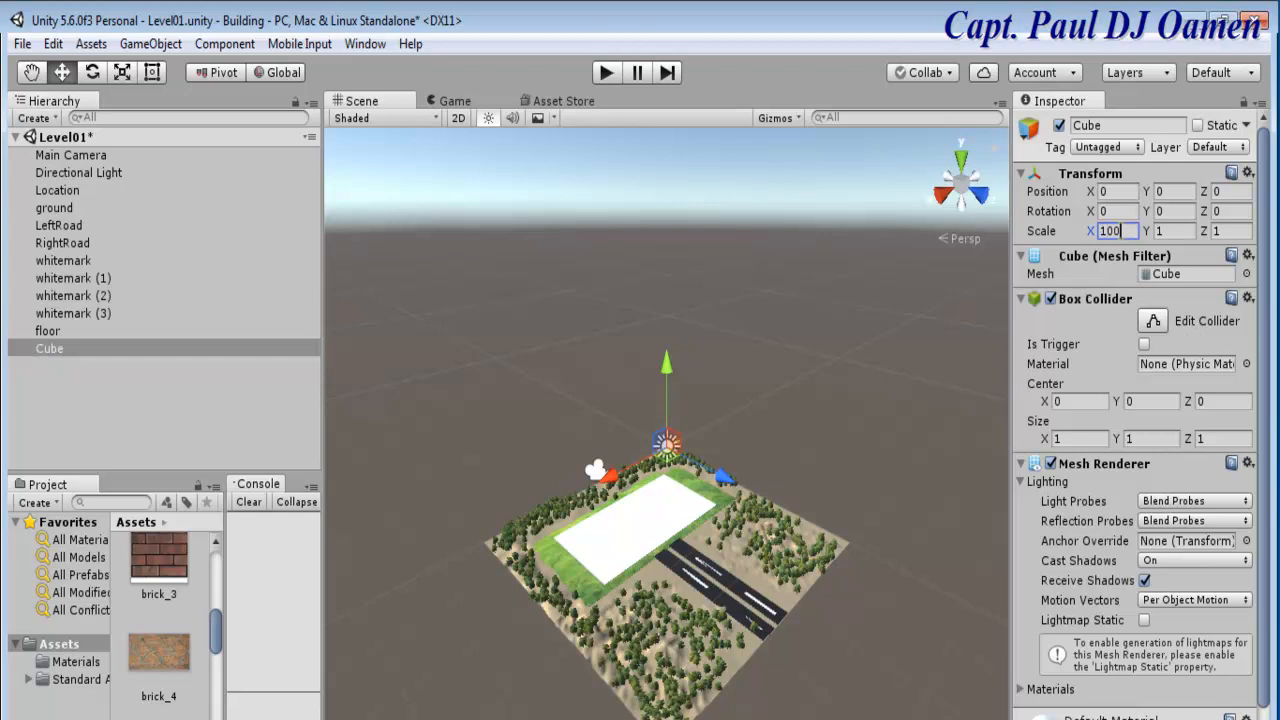
pyautogui.click(1180, 231)
pyautogui.write('100')
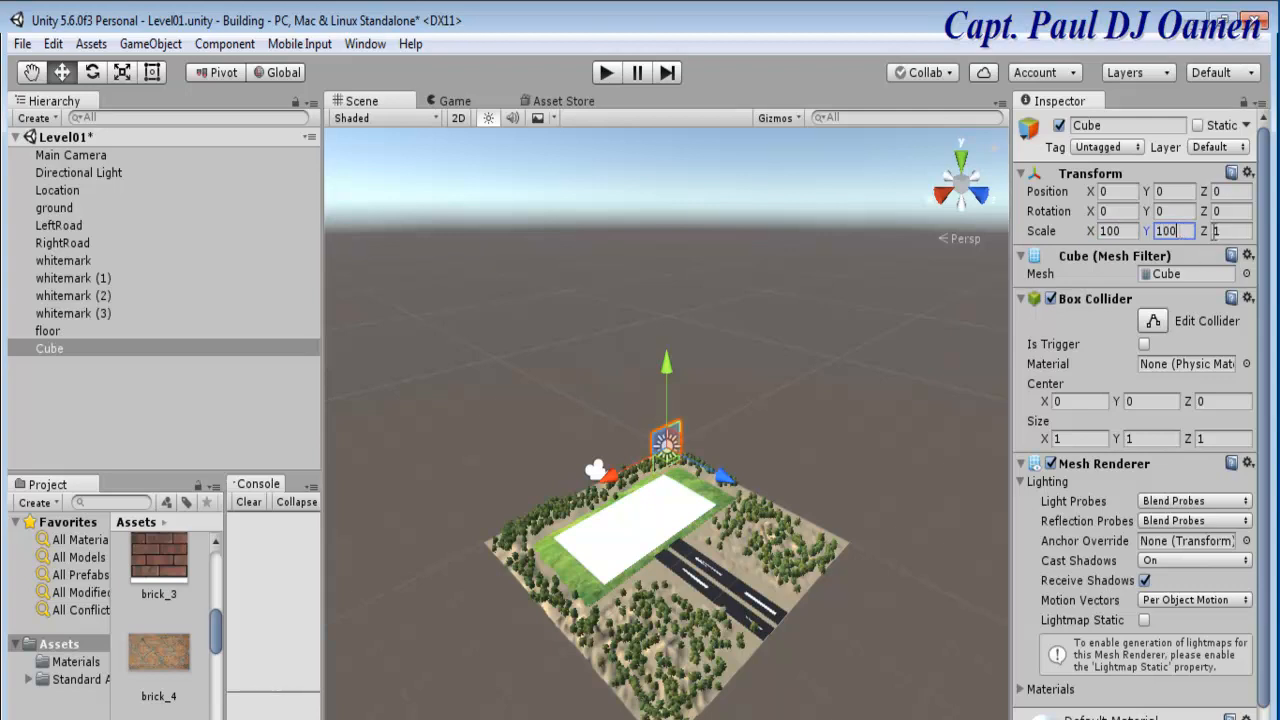
pyautogui.click(1227, 231)
pyautogui.write('0')
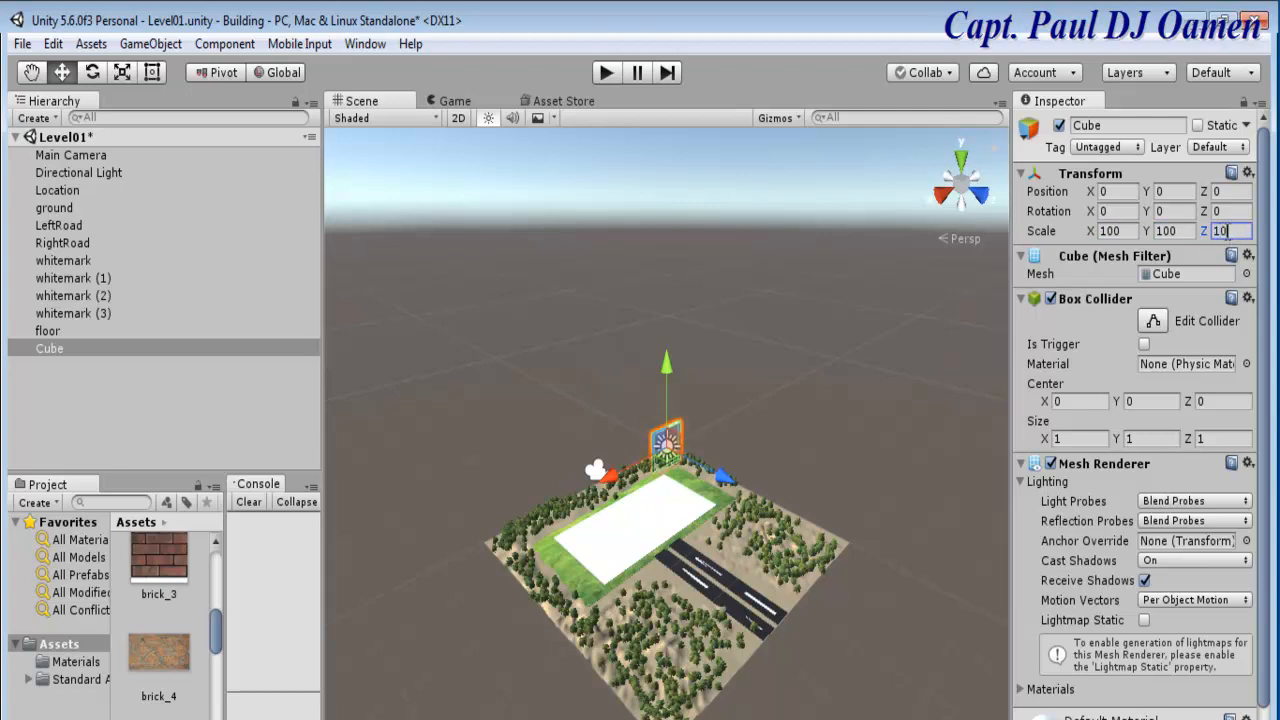
# Move the new wall cube onto the floor slab, to about X 349, Y 55 and Z 120.
pyautogui.moveTo(616, 481); pyautogui.dragTo(624, 548)
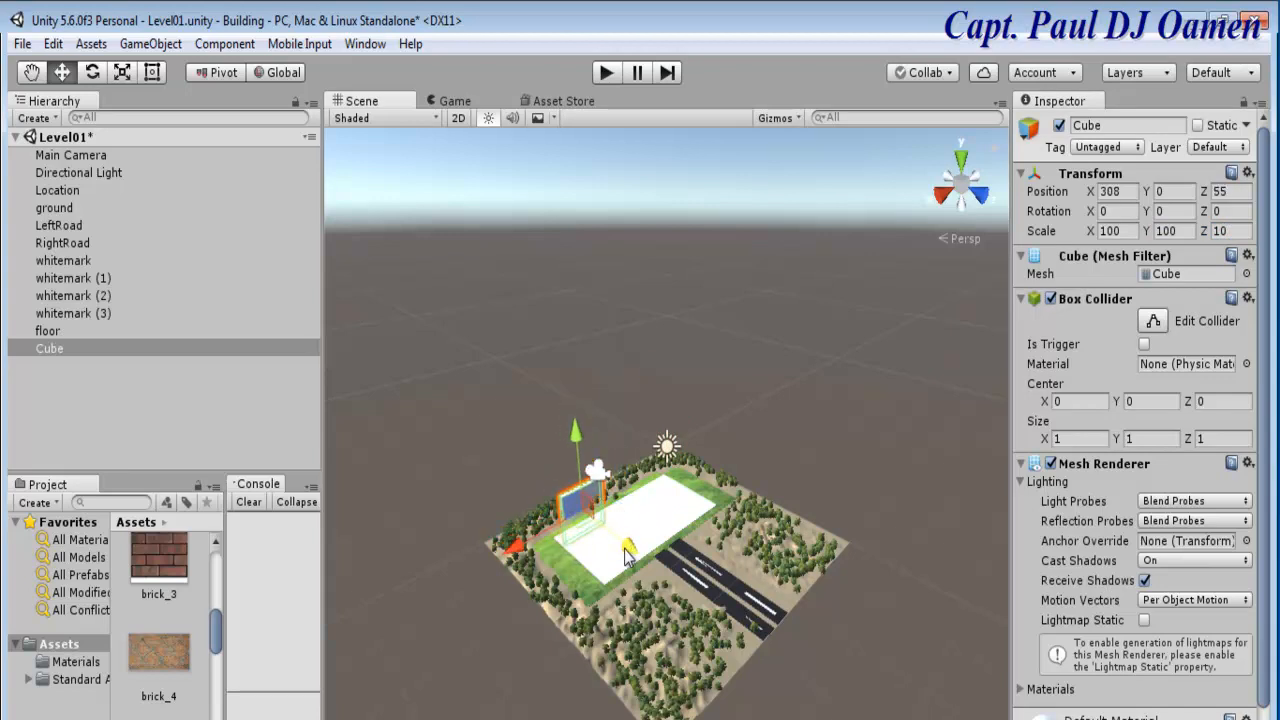
pyautogui.click(618, 452)
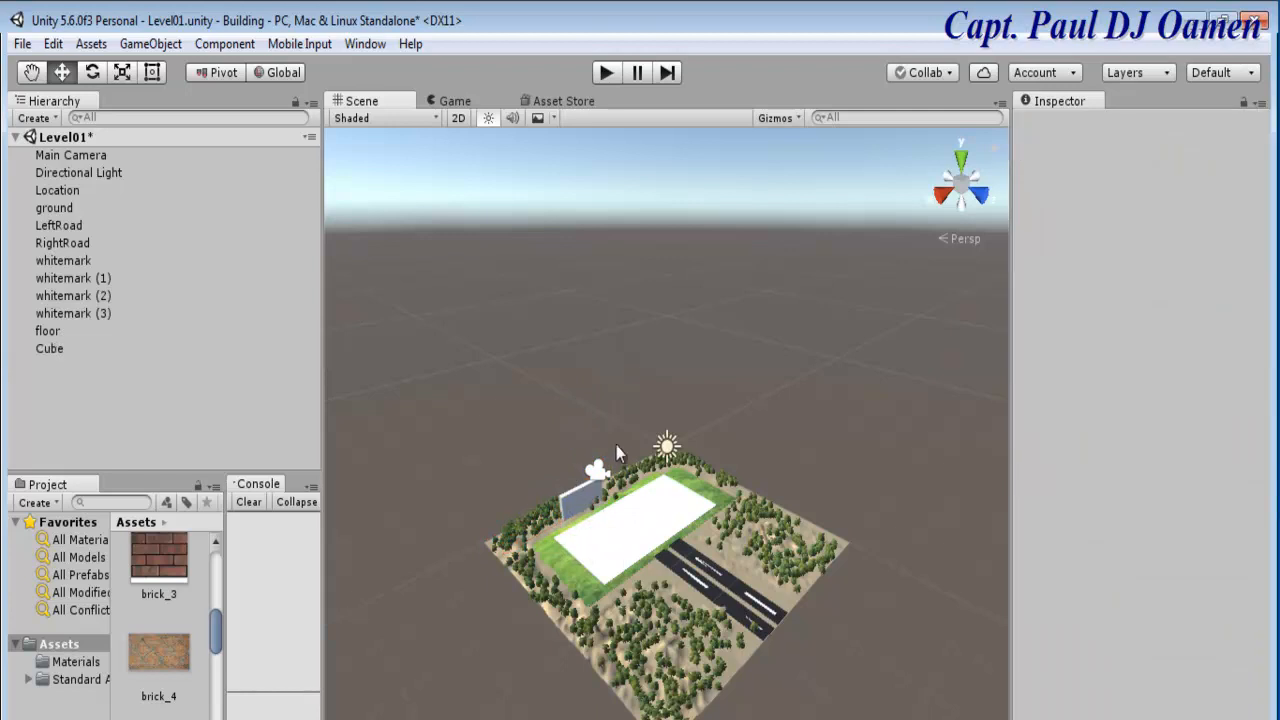
pyautogui.click(592, 505)
pyautogui.moveTo(629, 556); pyautogui.dragTo(647, 568)
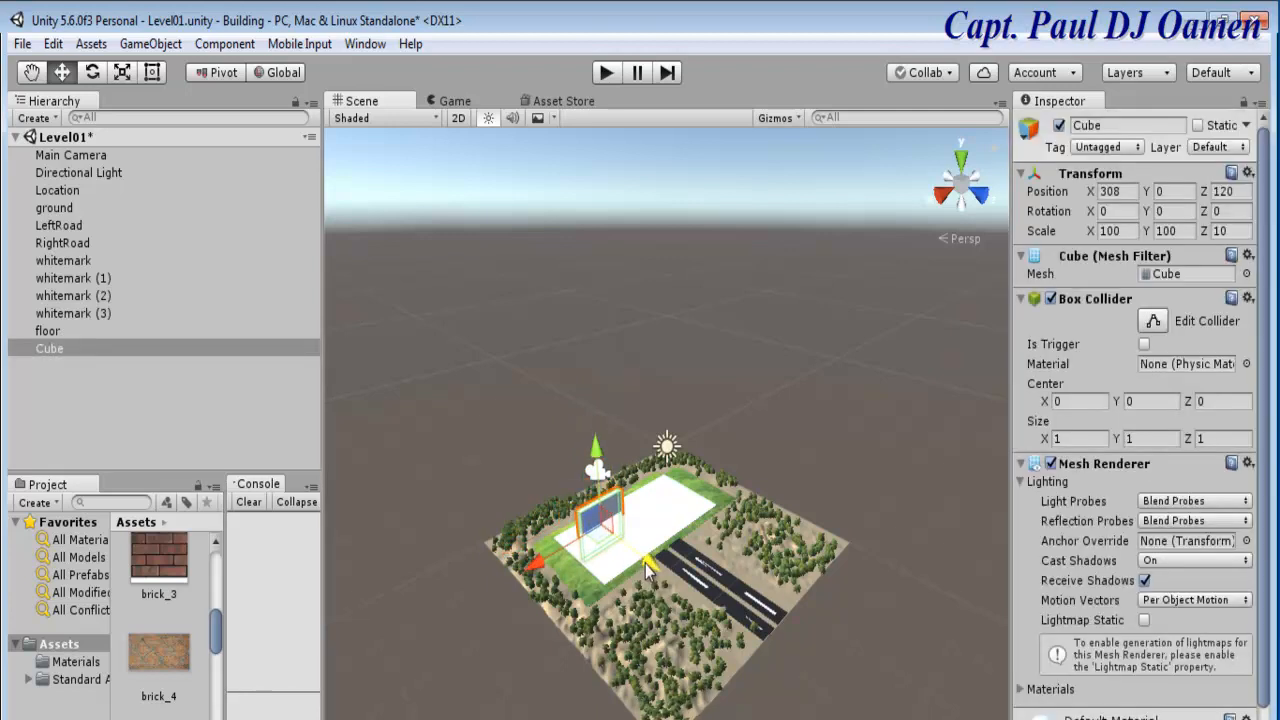
pyautogui.click(710, 324)
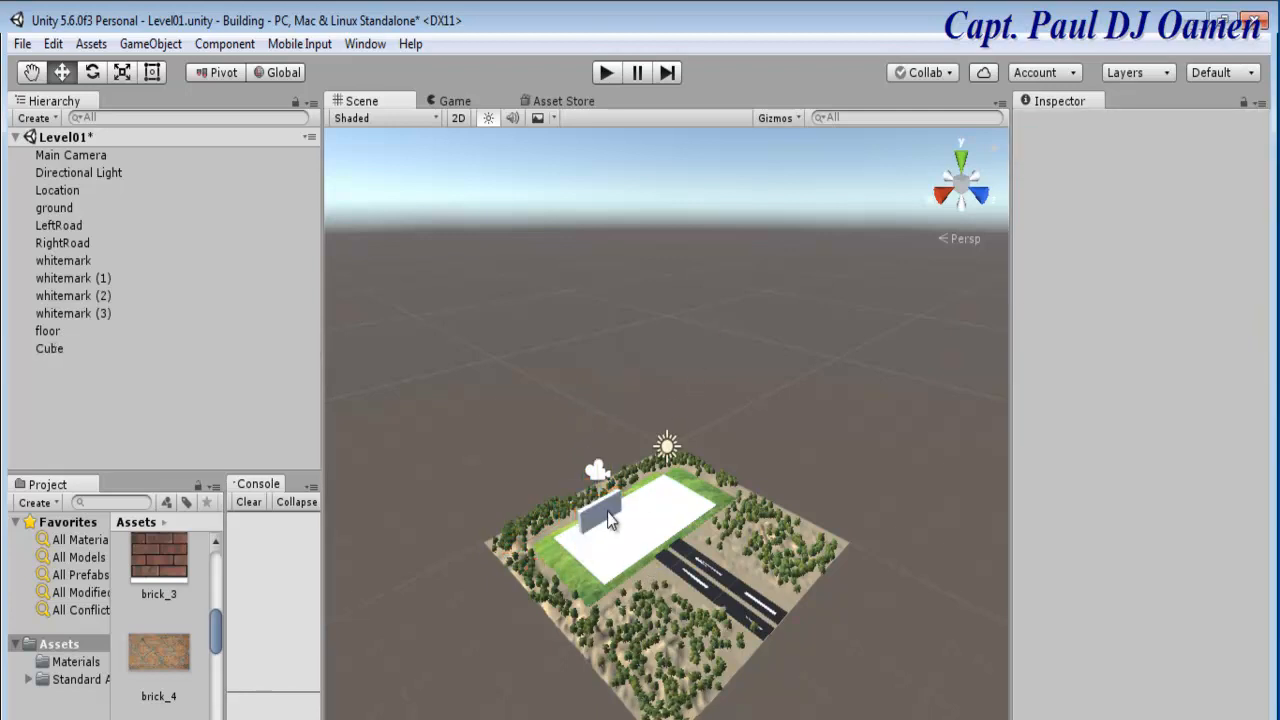
pyautogui.click(590, 535)
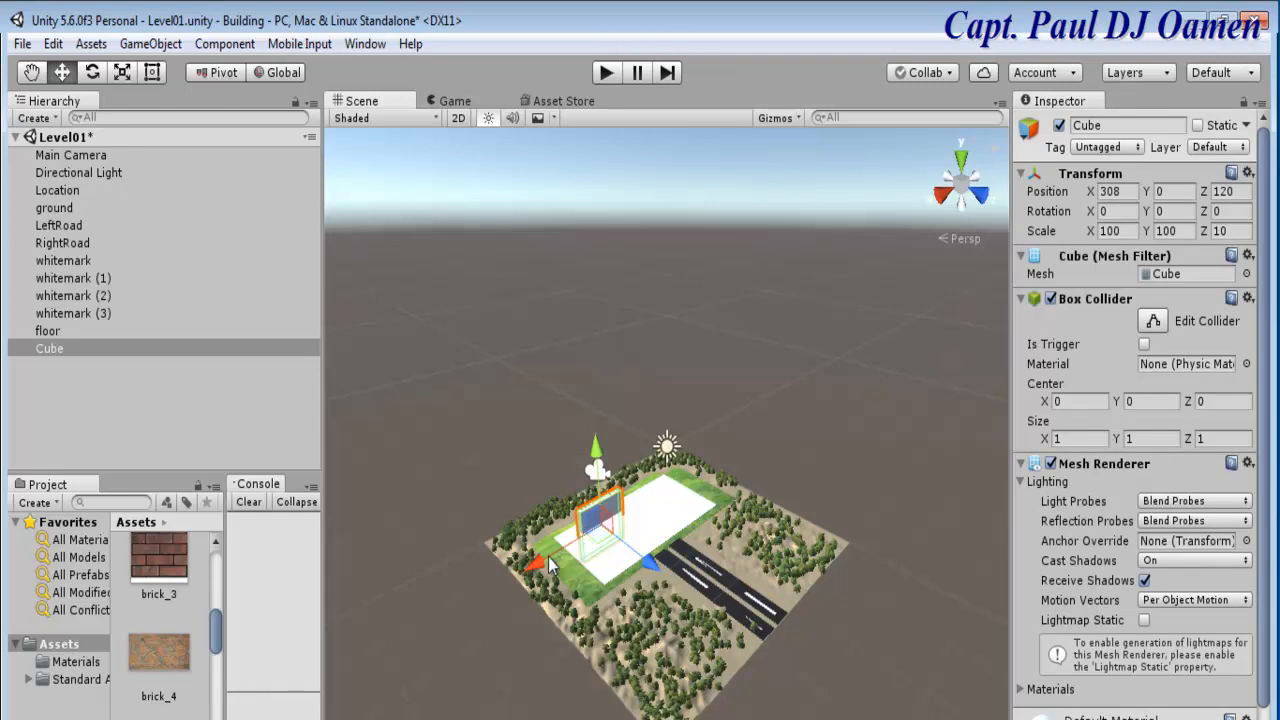
pyautogui.moveTo(545, 556); pyautogui.dragTo(521, 571)
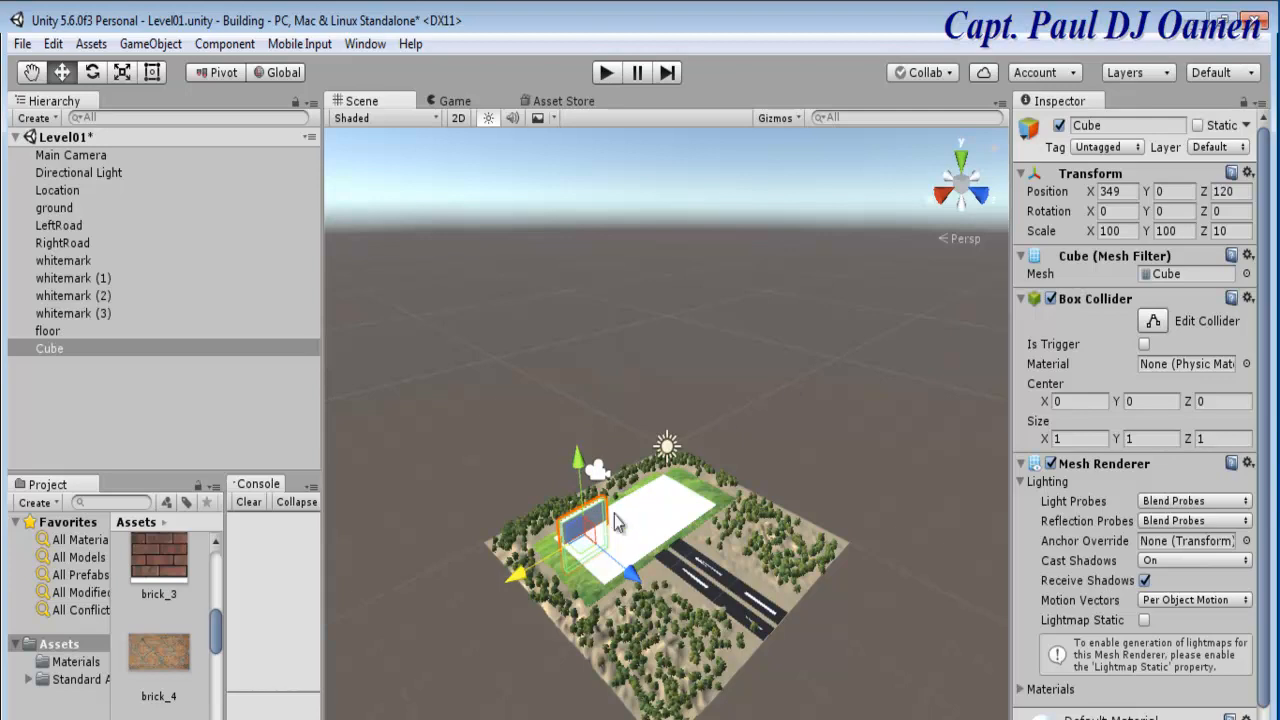
pyautogui.moveTo(583, 463); pyautogui.dragTo(585, 439)
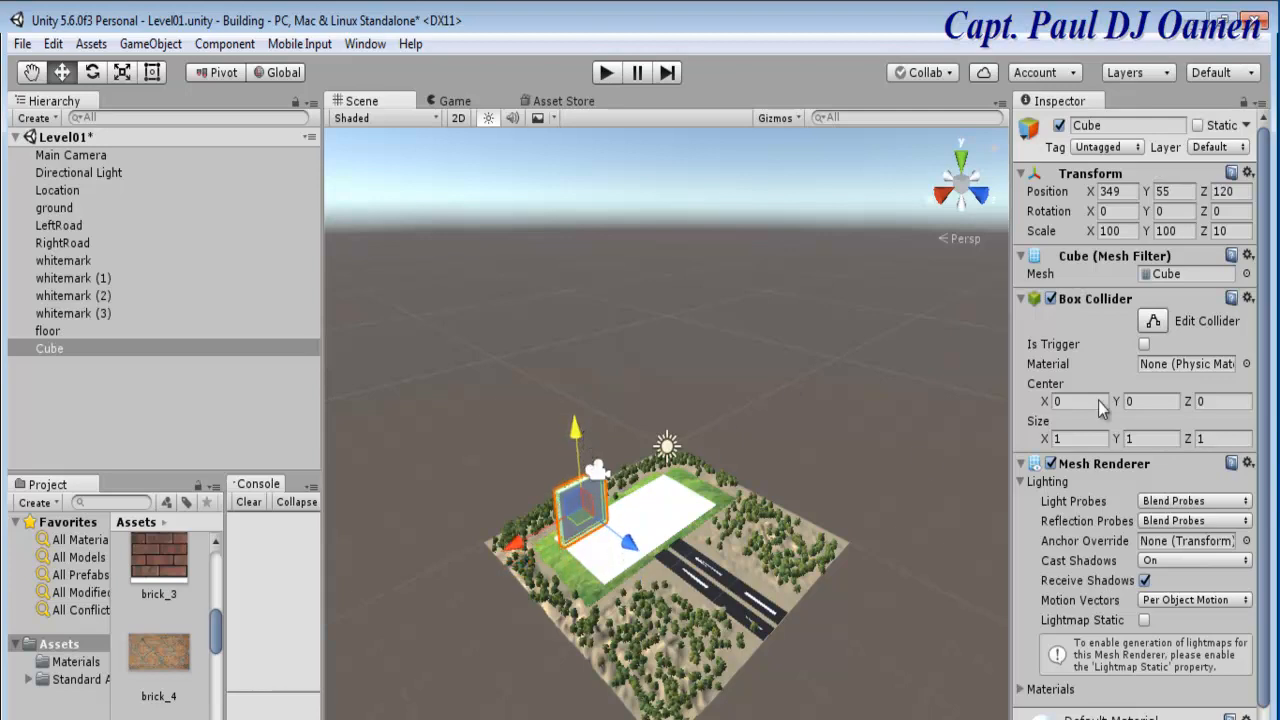
# Set the wall's X scale to 300 and move it along the floor's long edge to about X 253.
pyautogui.click(1125, 231)
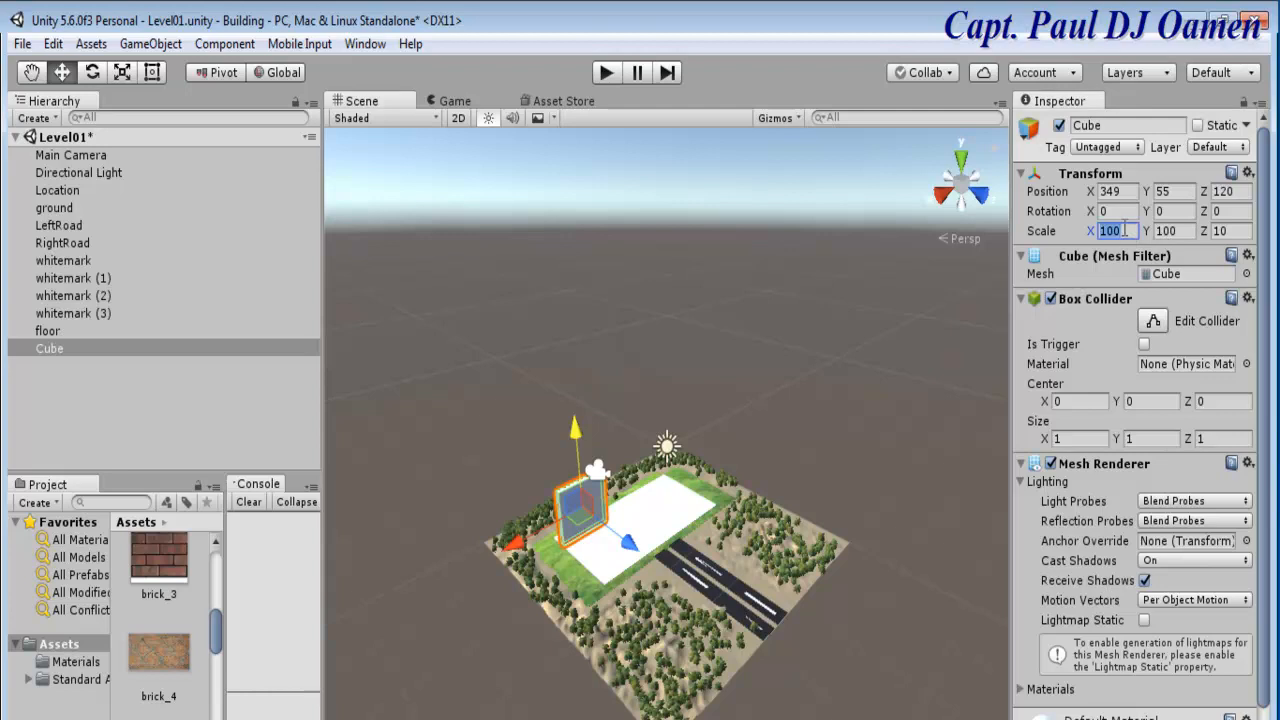
pyautogui.write('300')
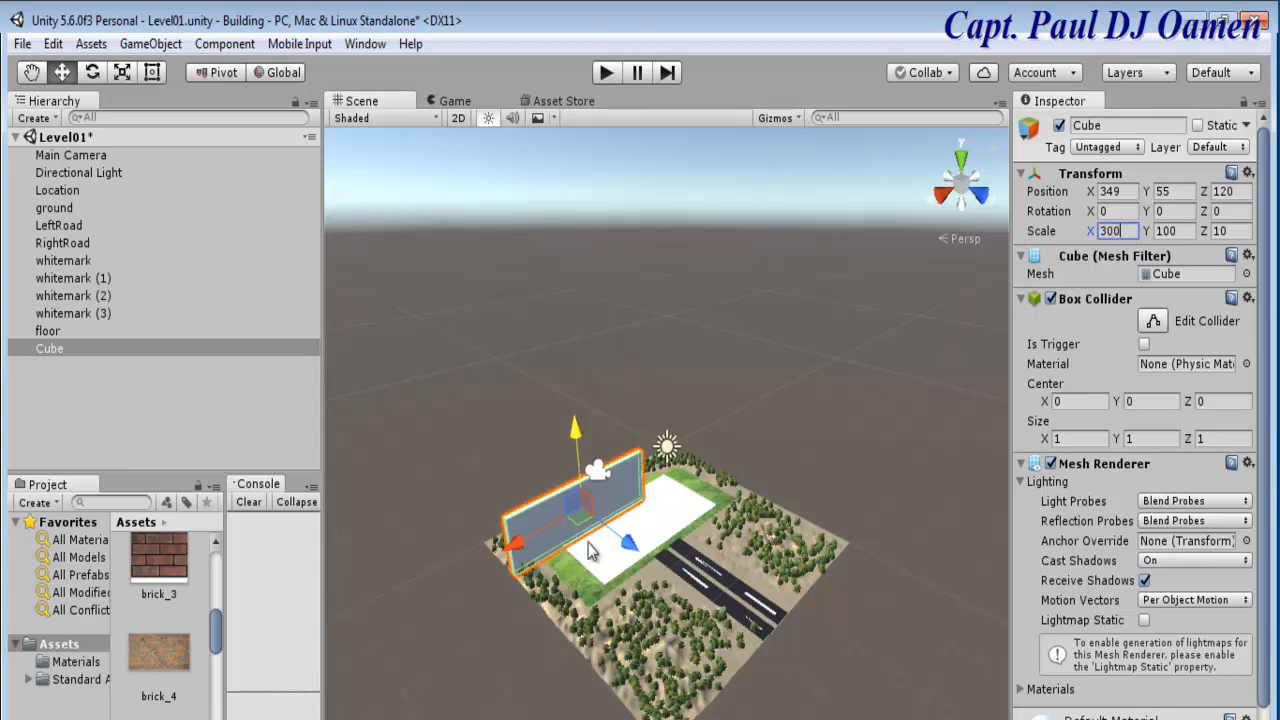
pyautogui.moveTo(512, 544); pyautogui.dragTo(560, 541)
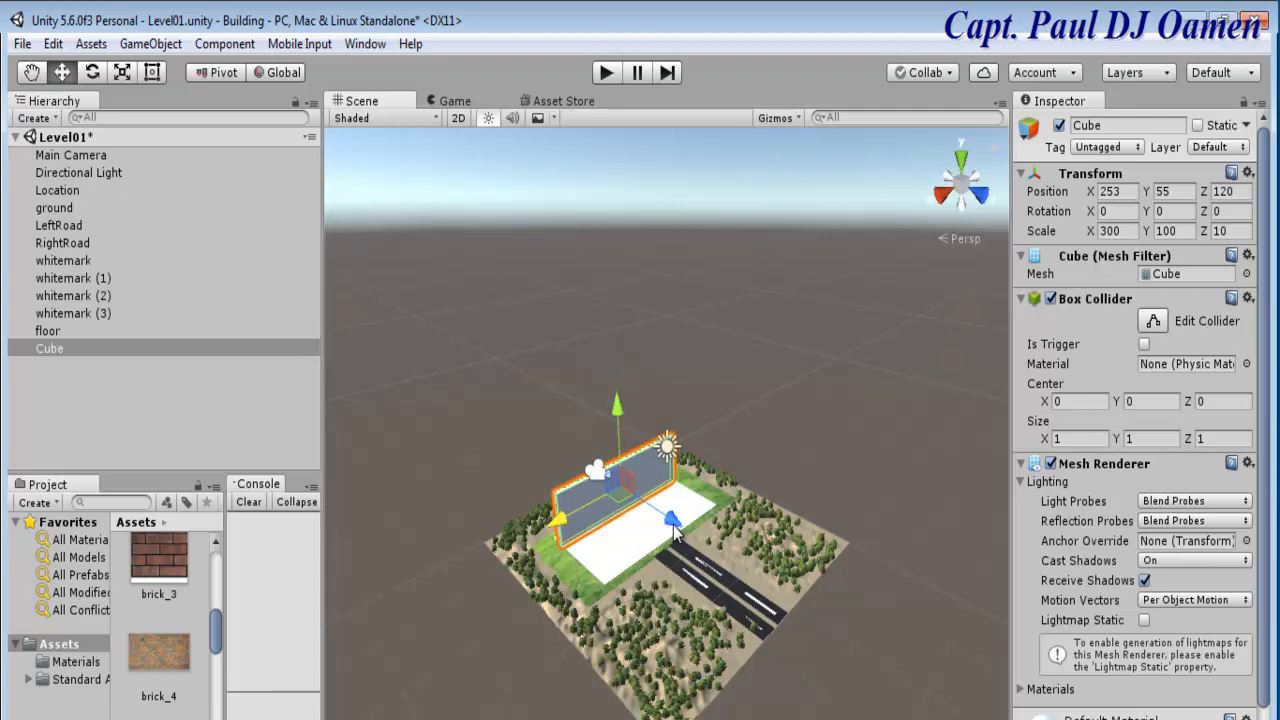
pyautogui.hotkey('ctrl', 'd')
pyautogui.hotkey('ctrl', 'd')
pyautogui.hotkey('ctrl', 'd')
pyautogui.hotkey('ctrl', 'd')
pyautogui.hotkey('ctrl', 'd')
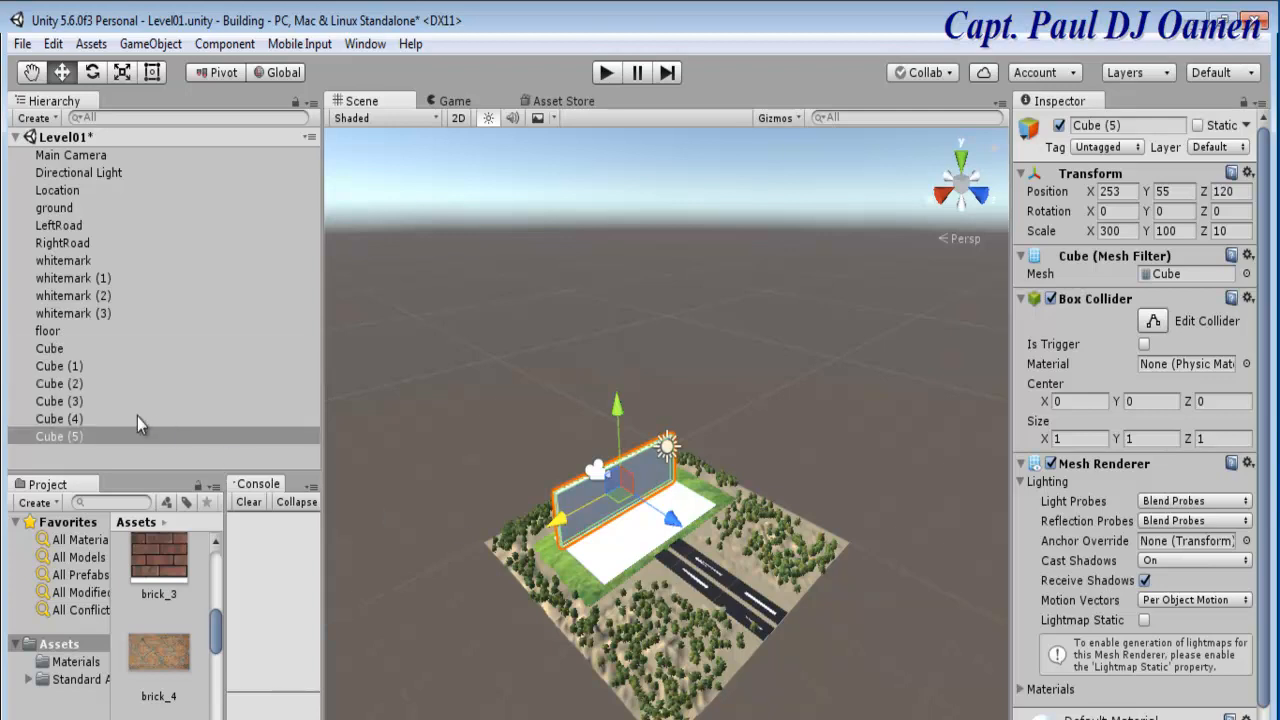
pyautogui.hotkey('ctrl', 'z')
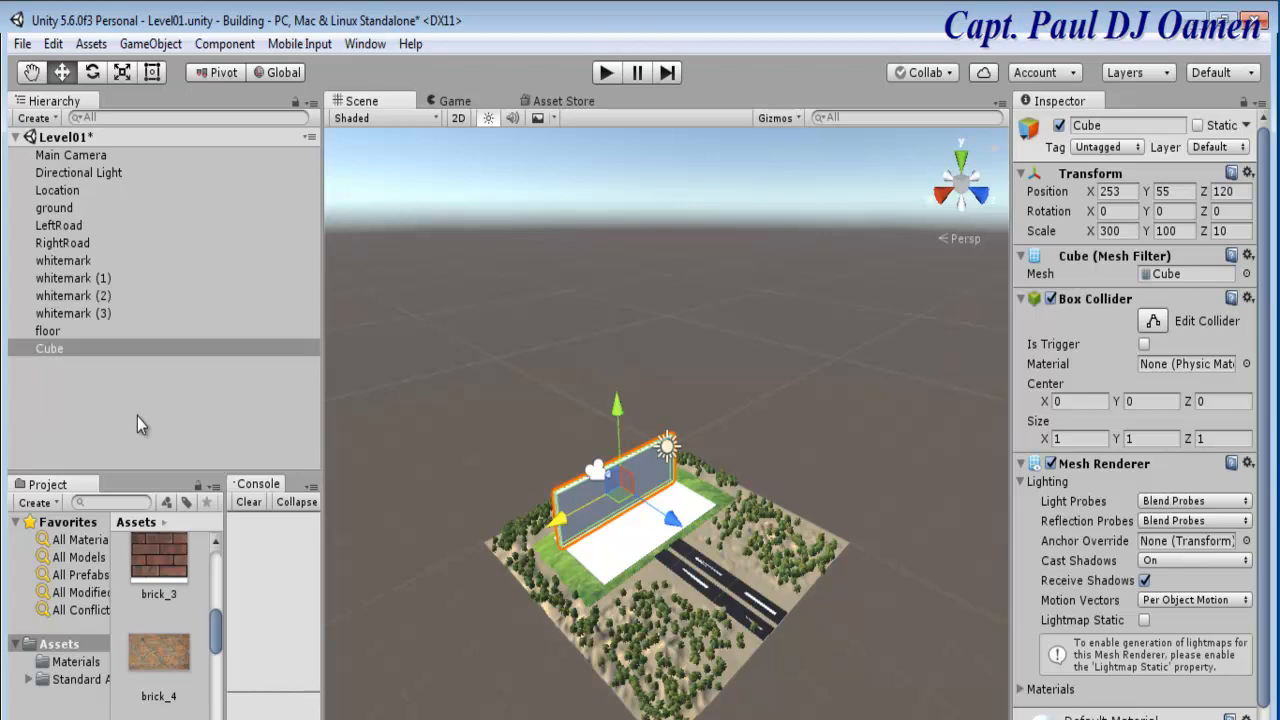
# Duplicate the long wall, moving the copy across the floor to about Z 236, and set the copy's X scale to 100.
pyautogui.hotkey('ctrl', 'd')
pyautogui.moveTo(672, 520); pyautogui.dragTo(709, 559)
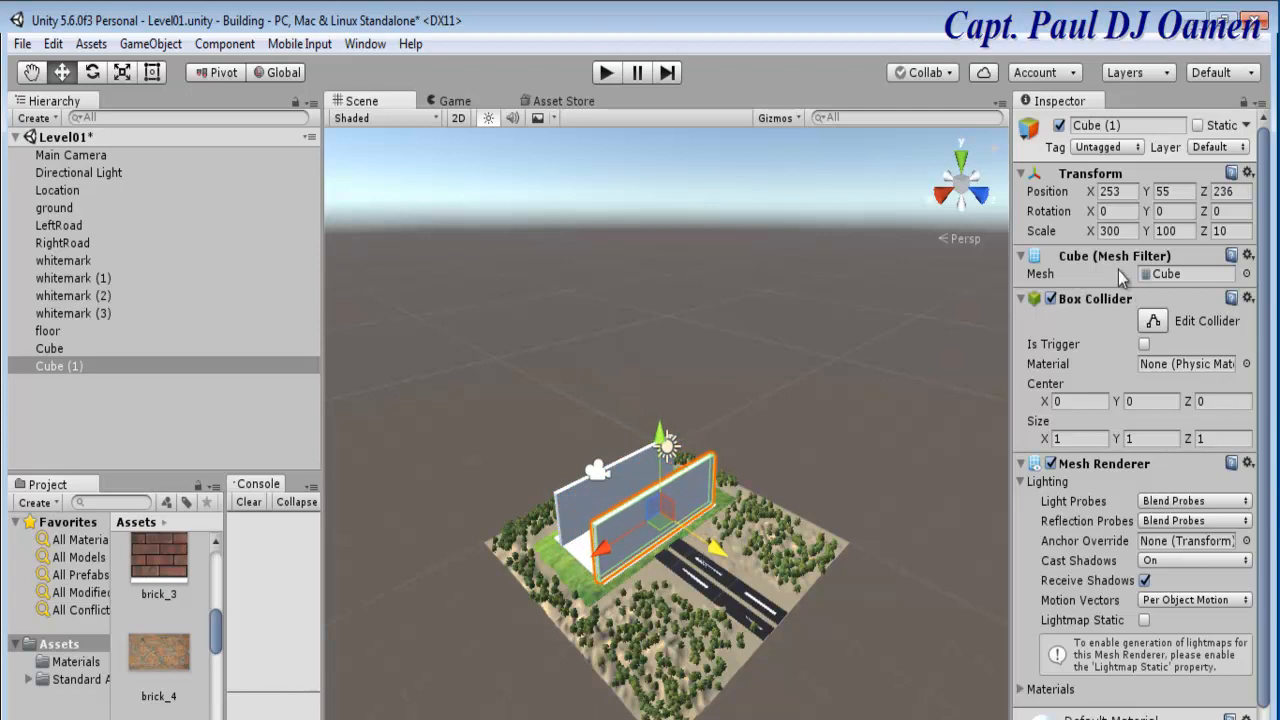
pyautogui.click(1130, 231)
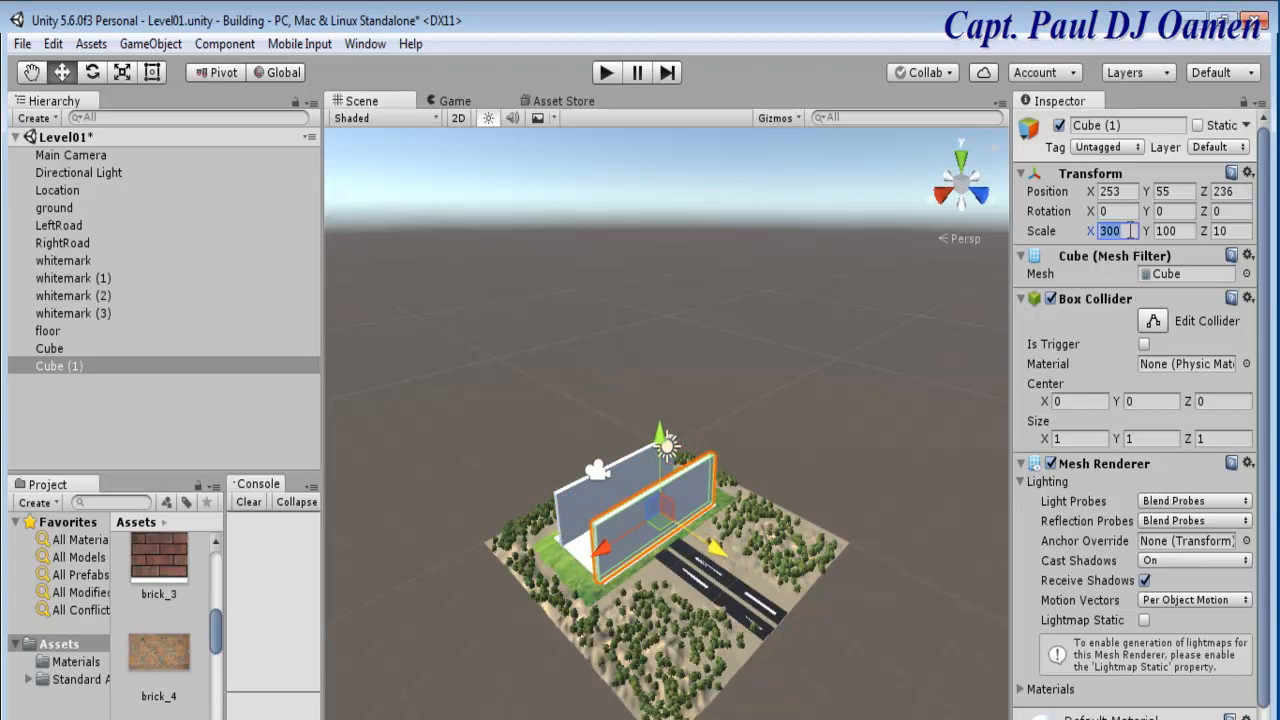
pyautogui.write('100')
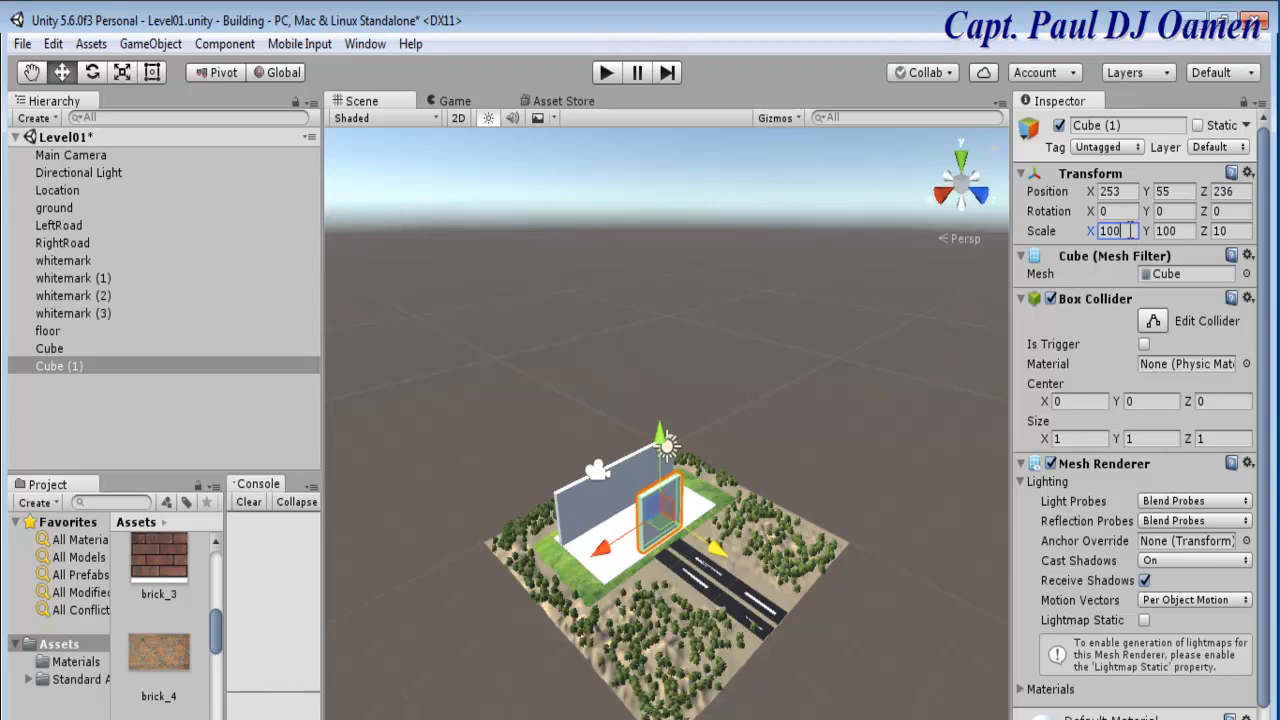
# Rotate the duplicated wall 90 degrees on Y and move it to the floor's short end, at about X 388 and Z 182.
pyautogui.click(1166, 211)
pyautogui.write('90')
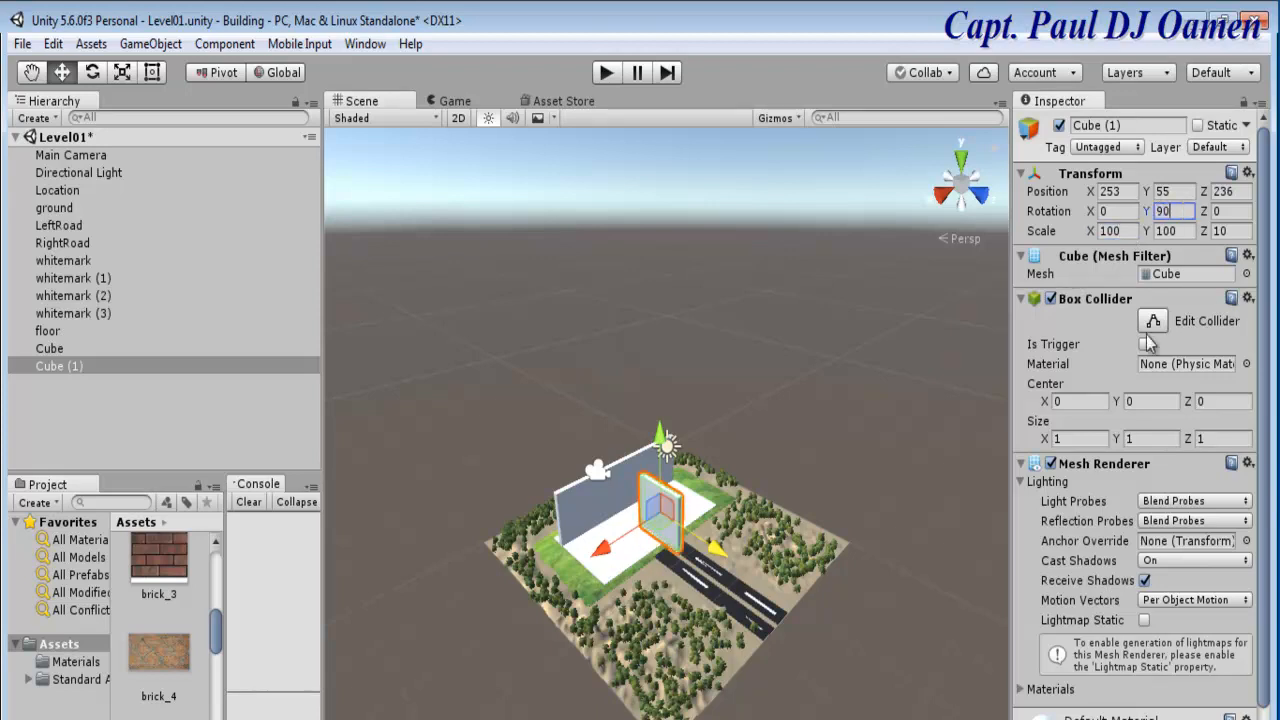
pyautogui.moveTo(704, 565); pyautogui.dragTo(534, 572)
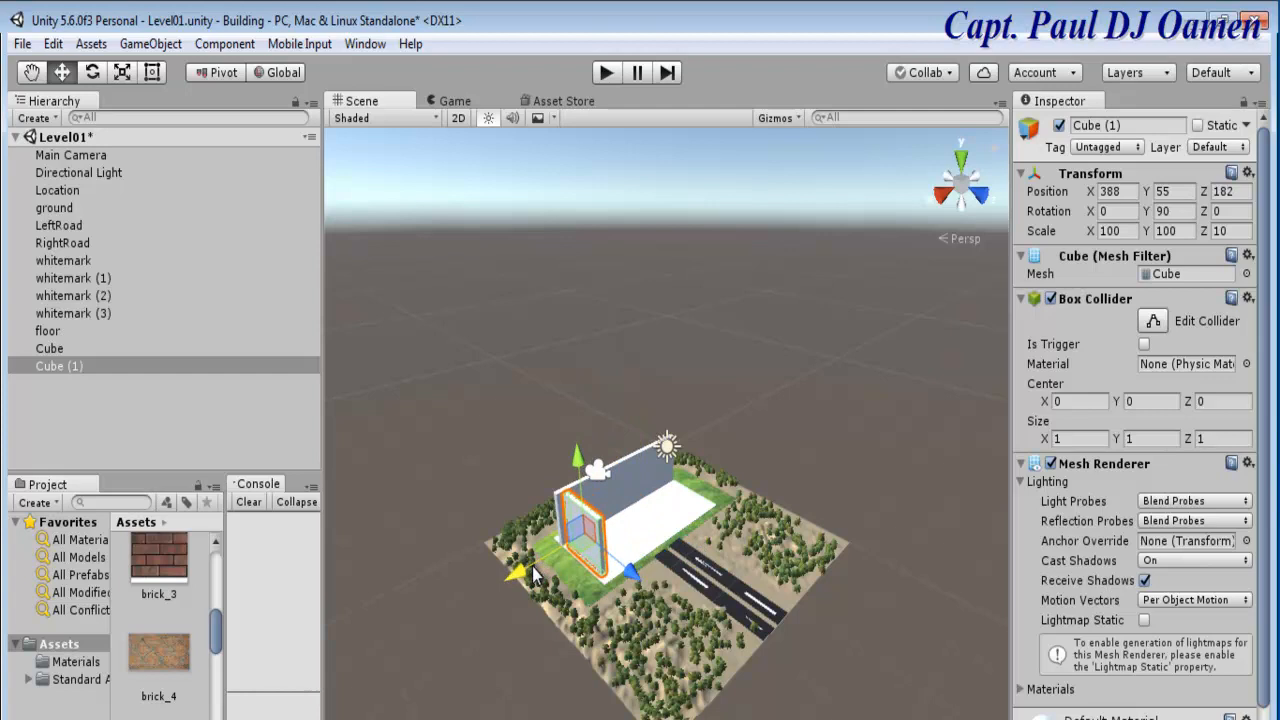
# Duplicate the short side wall and move the copy to the opposite end of the floor, at about X 119.
pyautogui.hotkey('ctrl', 'd')
pyautogui.moveTo(534, 572); pyautogui.dragTo(660, 545)
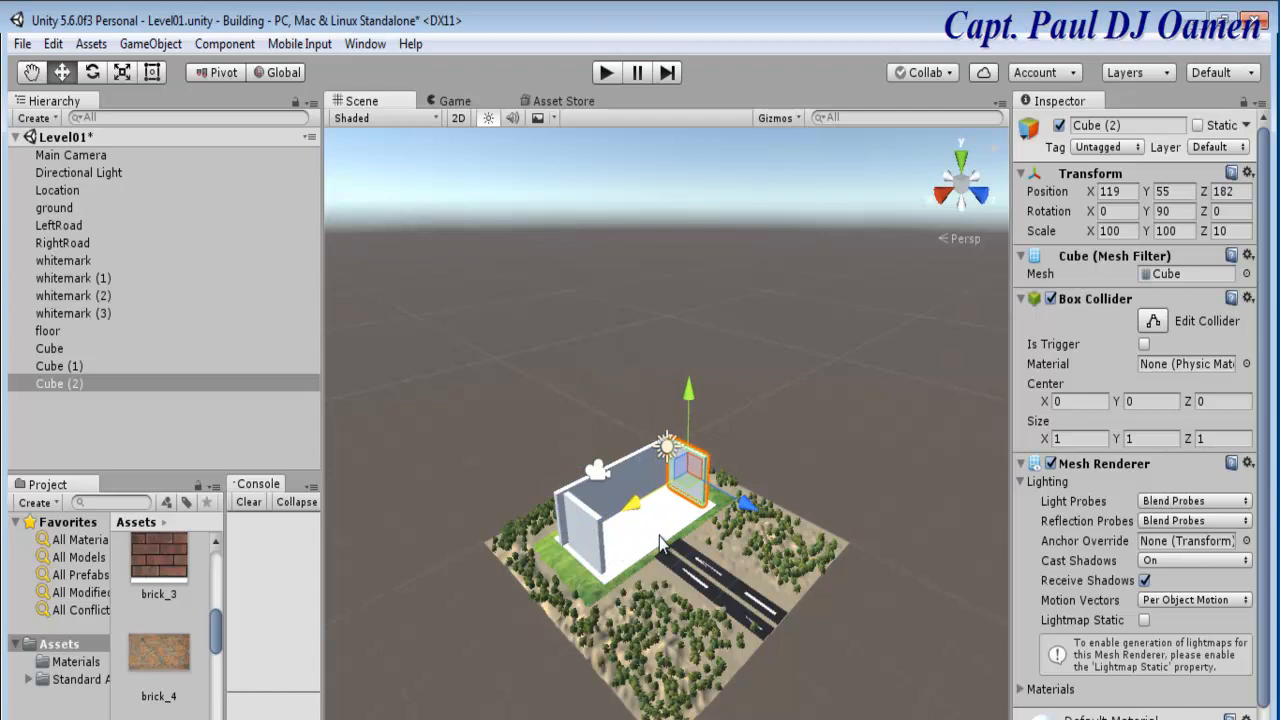
pyautogui.click(829, 390)
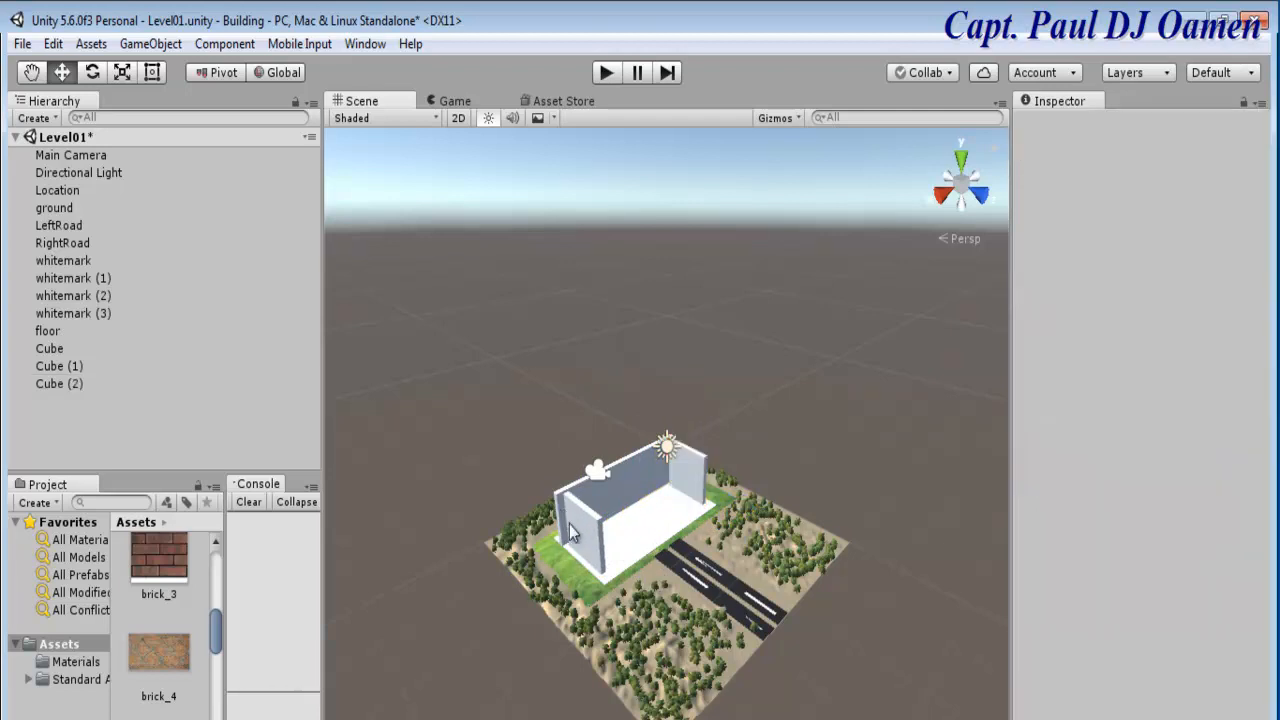
# Move the Cube (1) end wall outward along the floor's length to about X 394.
pyautogui.click(578, 548)
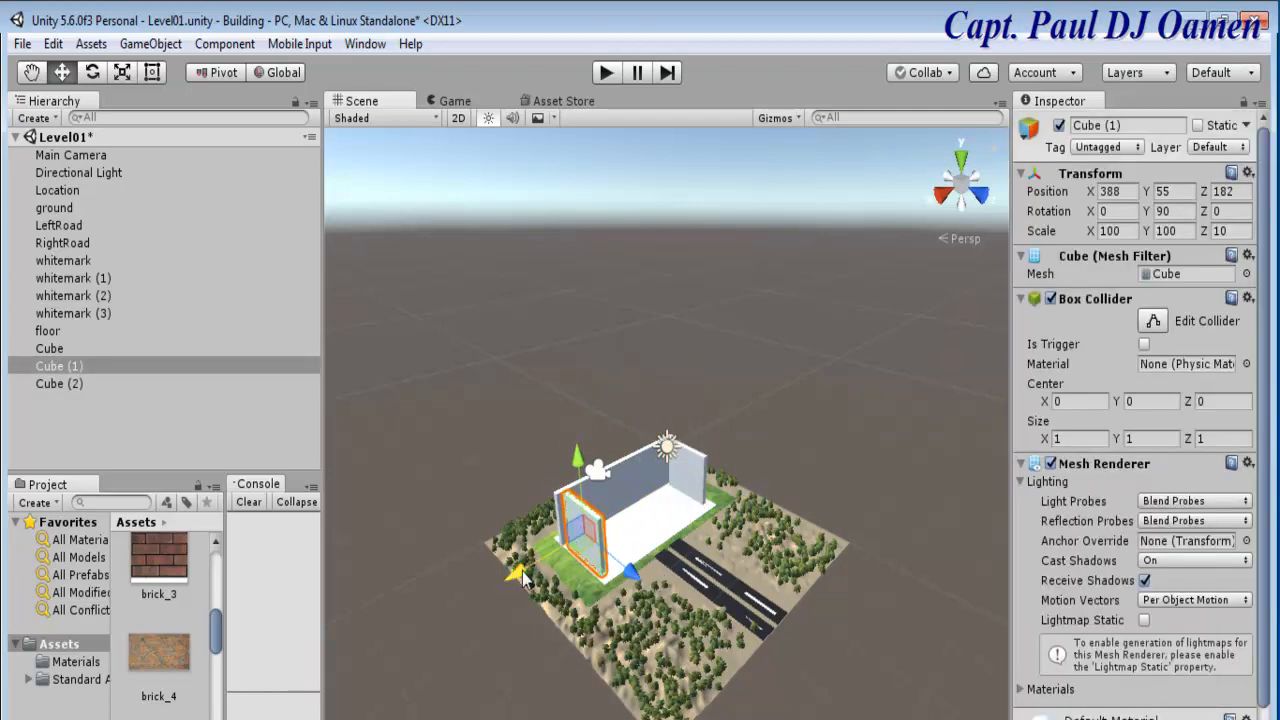
pyautogui.moveTo(524, 571); pyautogui.dragTo(519, 573)
pyautogui.click(619, 353)
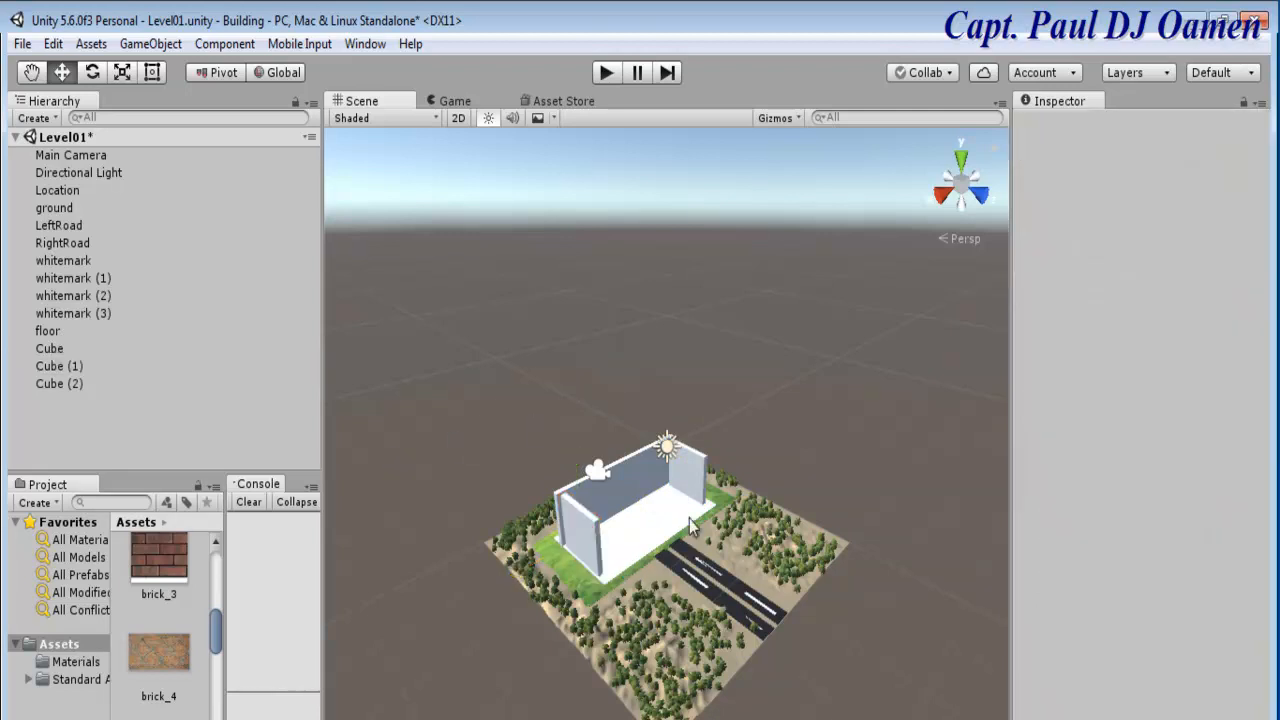
# Widen the project asset area and apply the brick_4 texture to the building's floor.
pyautogui.click(666, 532)
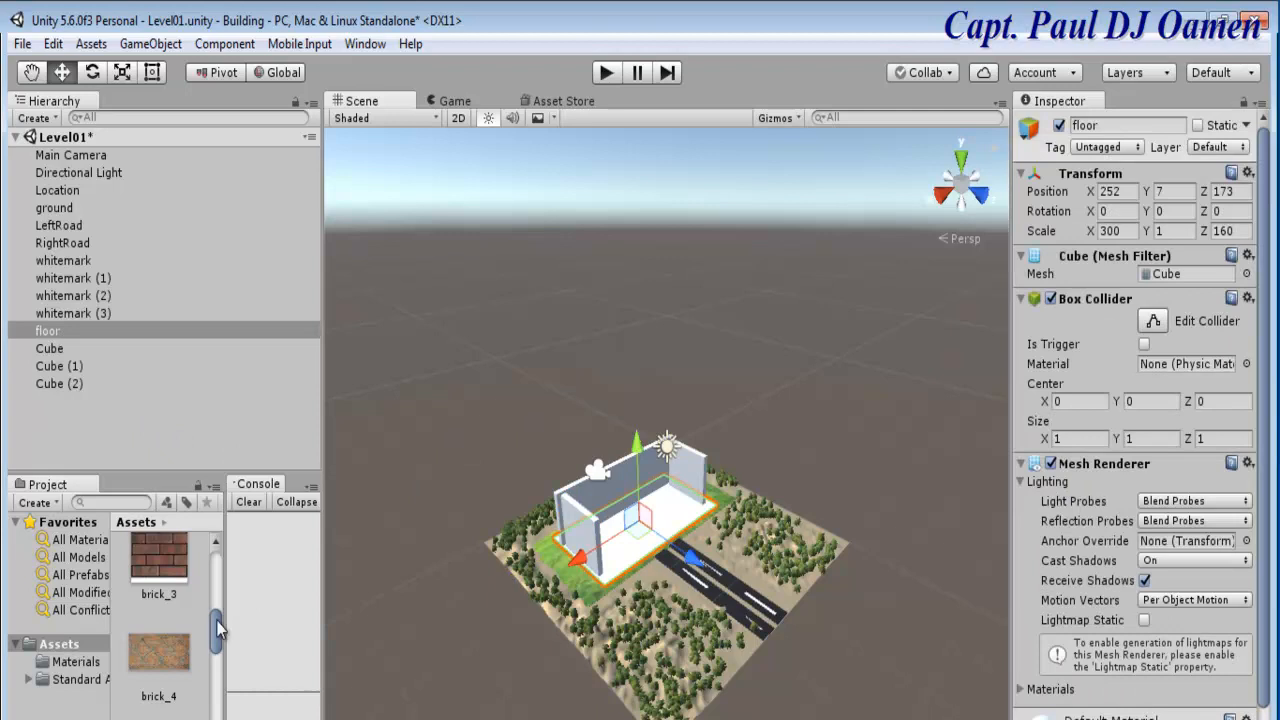
pyautogui.click(152, 663)
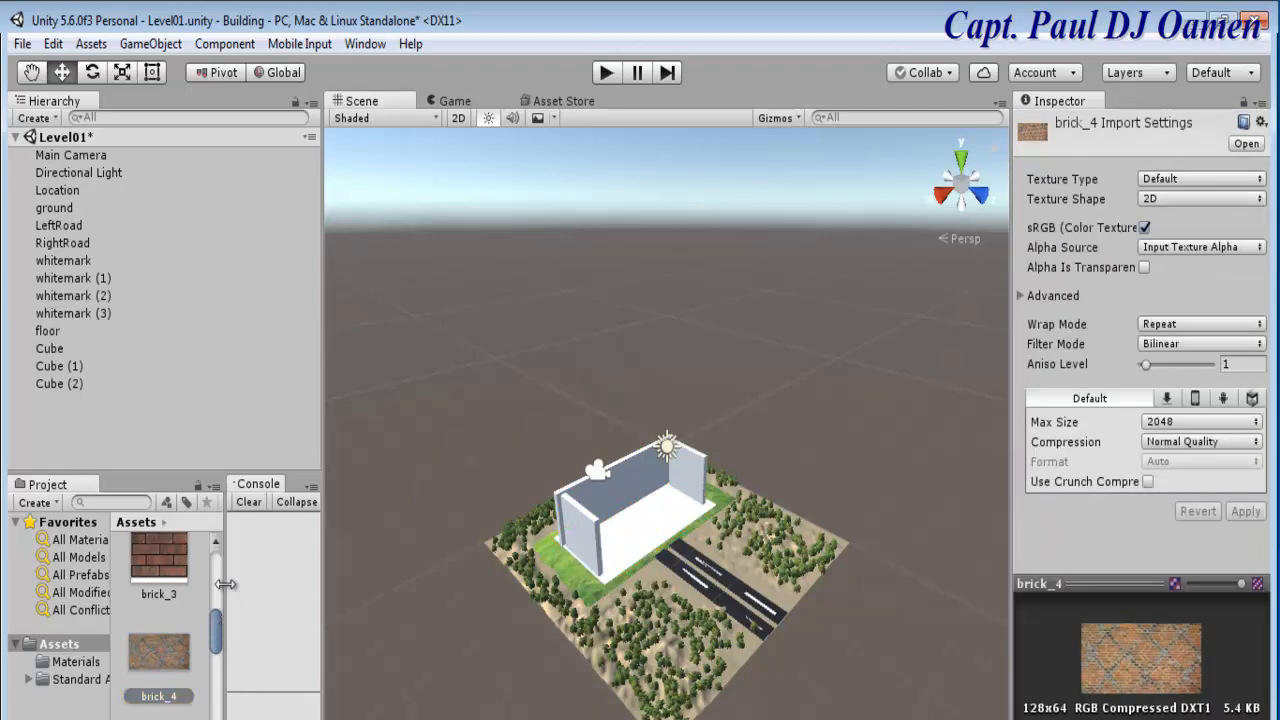
pyautogui.moveTo(326, 595); pyautogui.dragTo(480, 591)
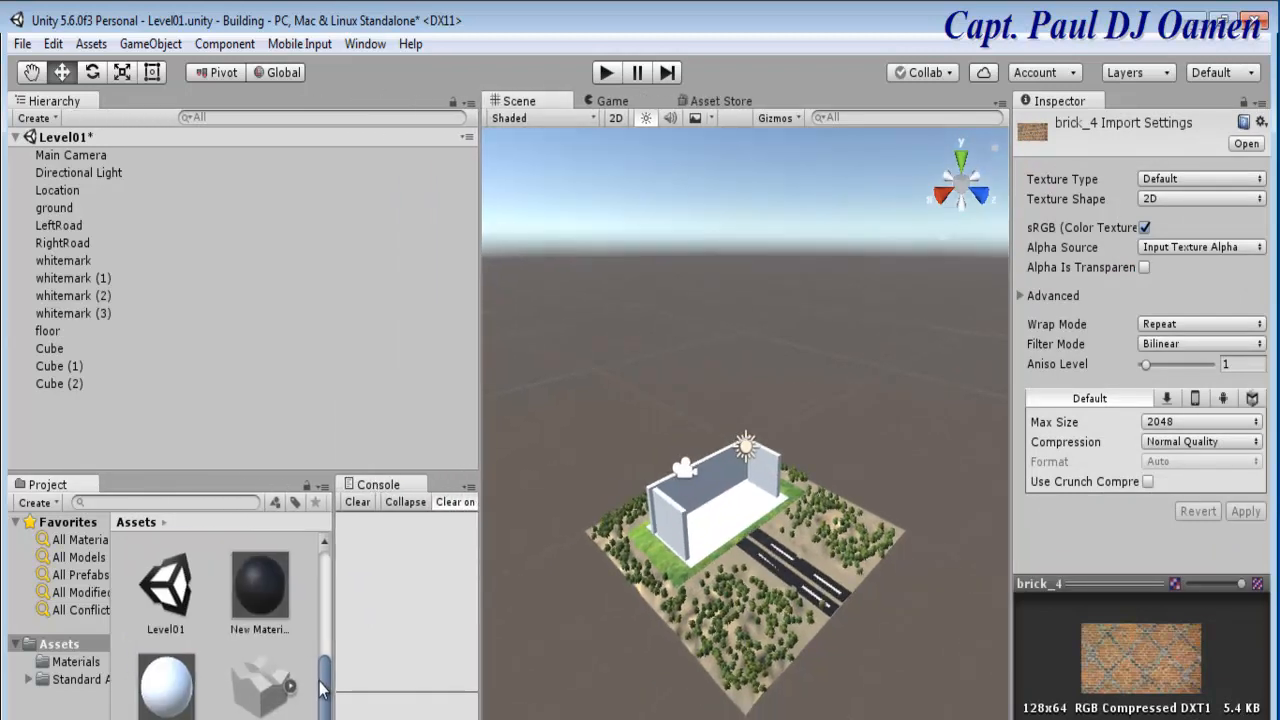
pyautogui.scroll(5, 326, 618)
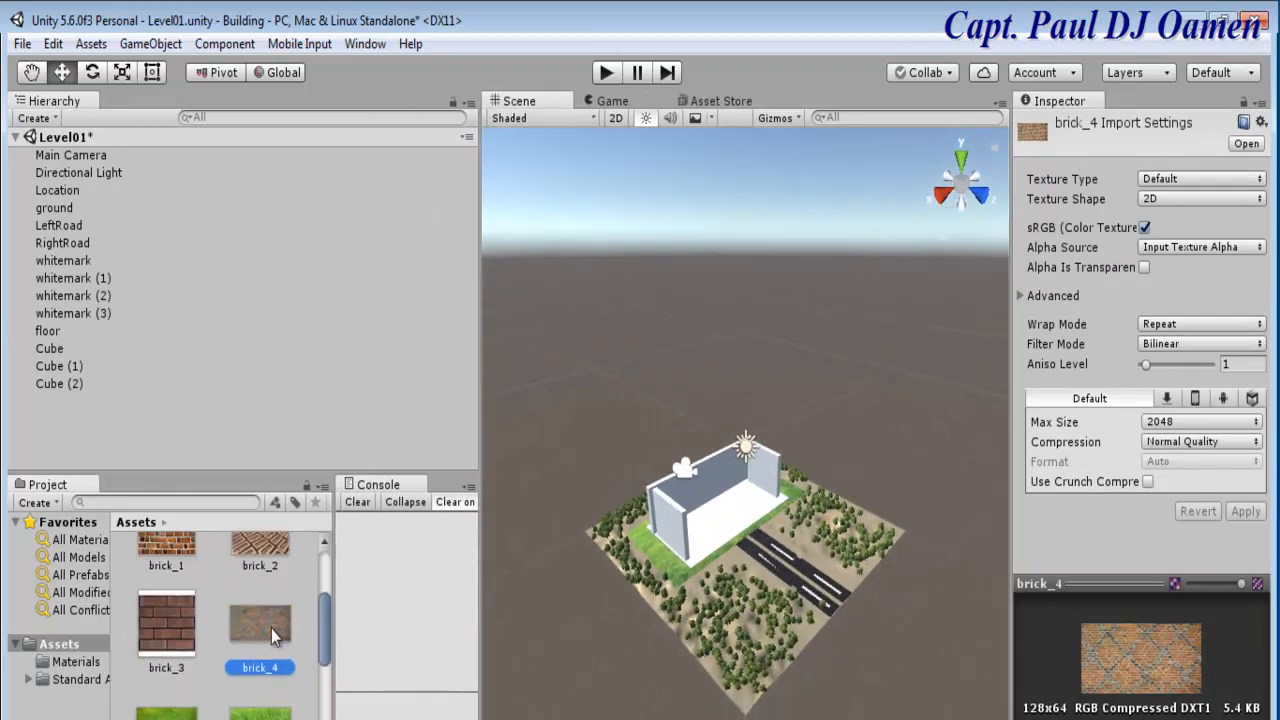
pyautogui.moveTo(271, 628); pyautogui.dragTo(722, 523)
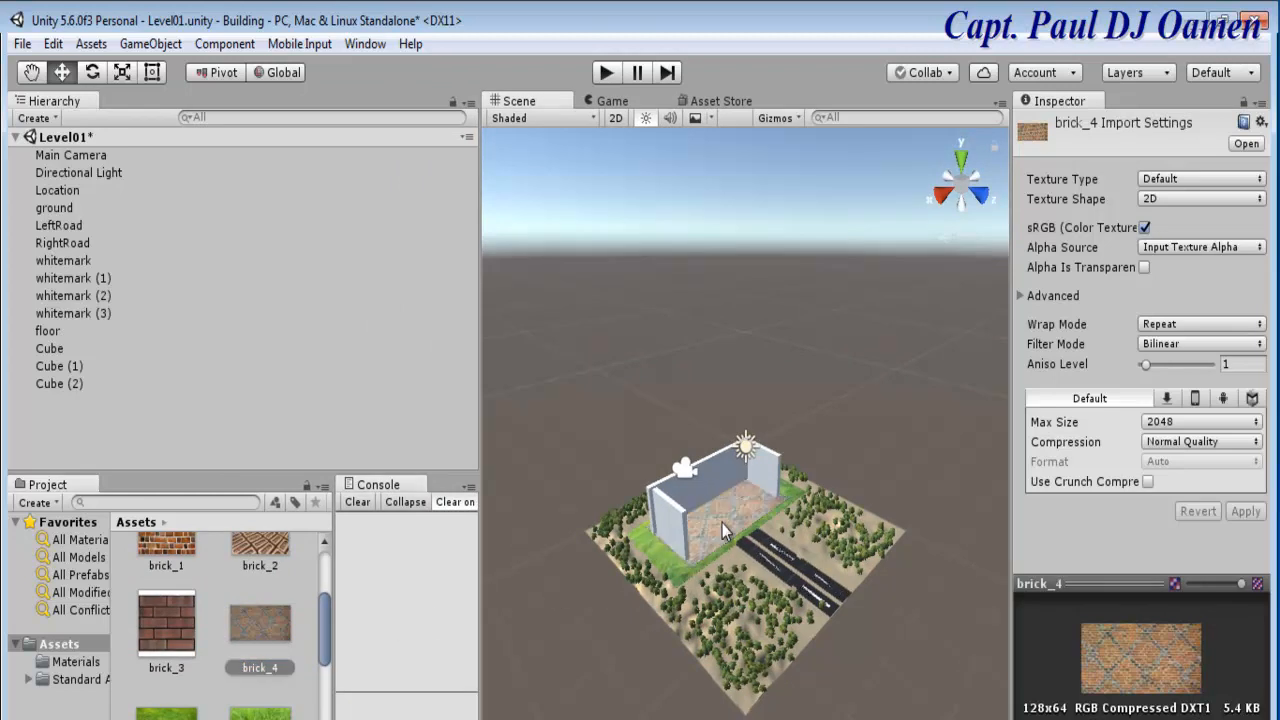
# Rename the long wall object Cube as backwall.
pyautogui.moveTo(159, 628); pyautogui.dragTo(74, 380)
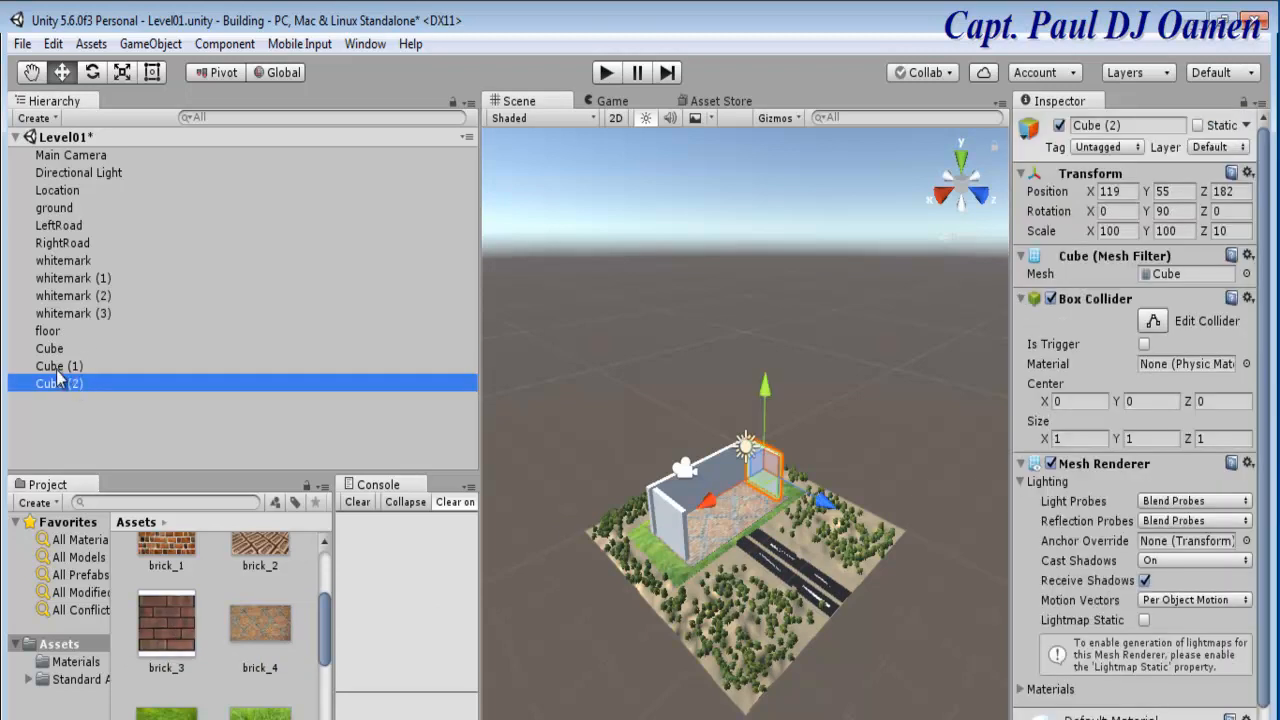
pyautogui.click(58, 367)
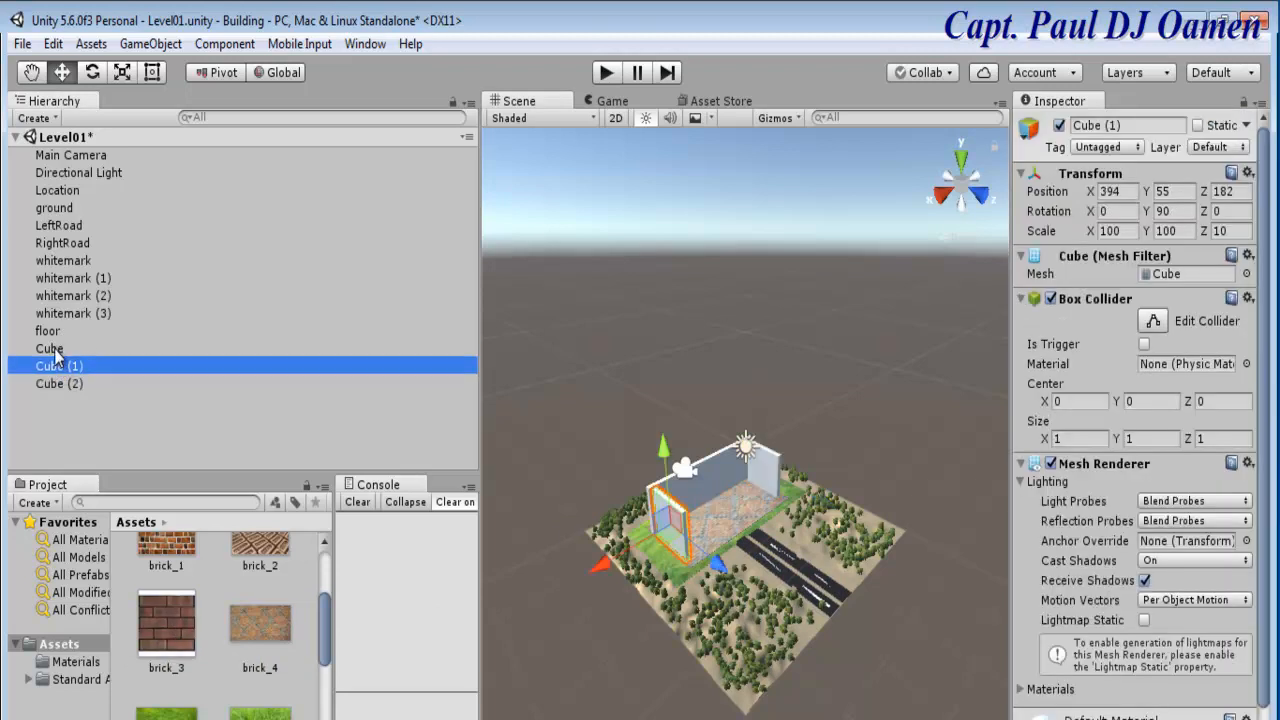
pyautogui.click(57, 350)
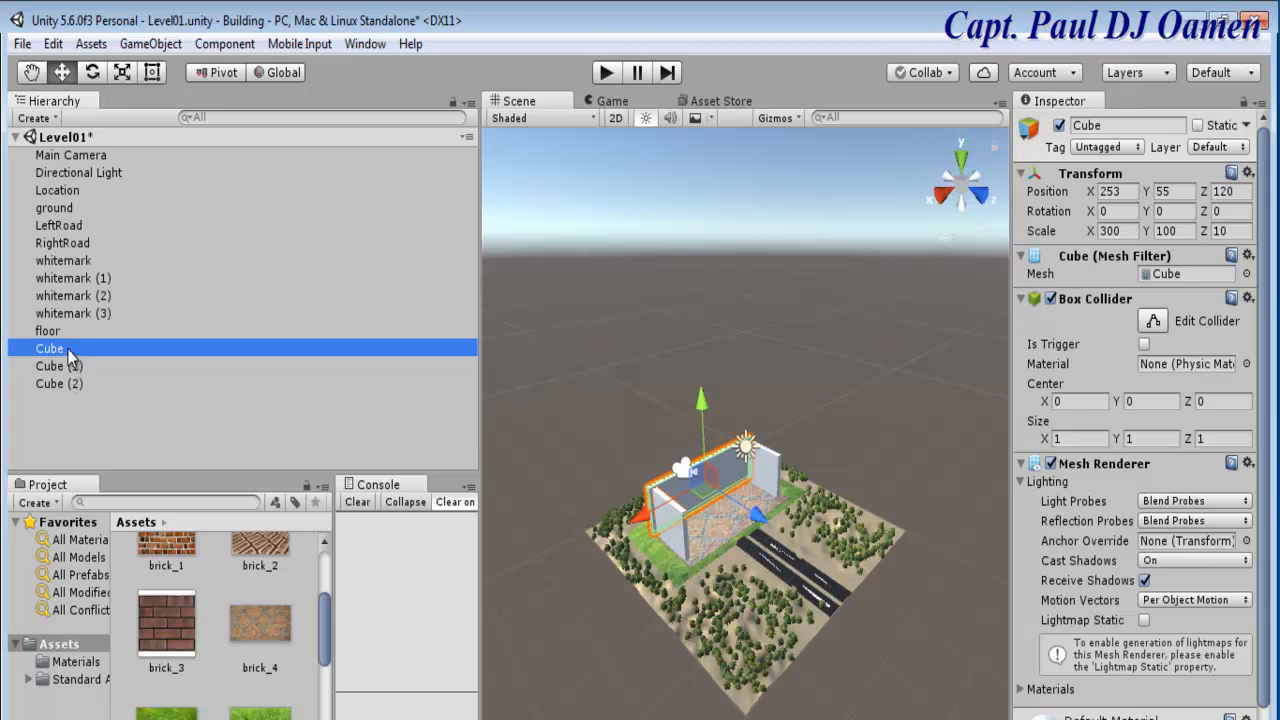
pyautogui.rightClick(70, 352)
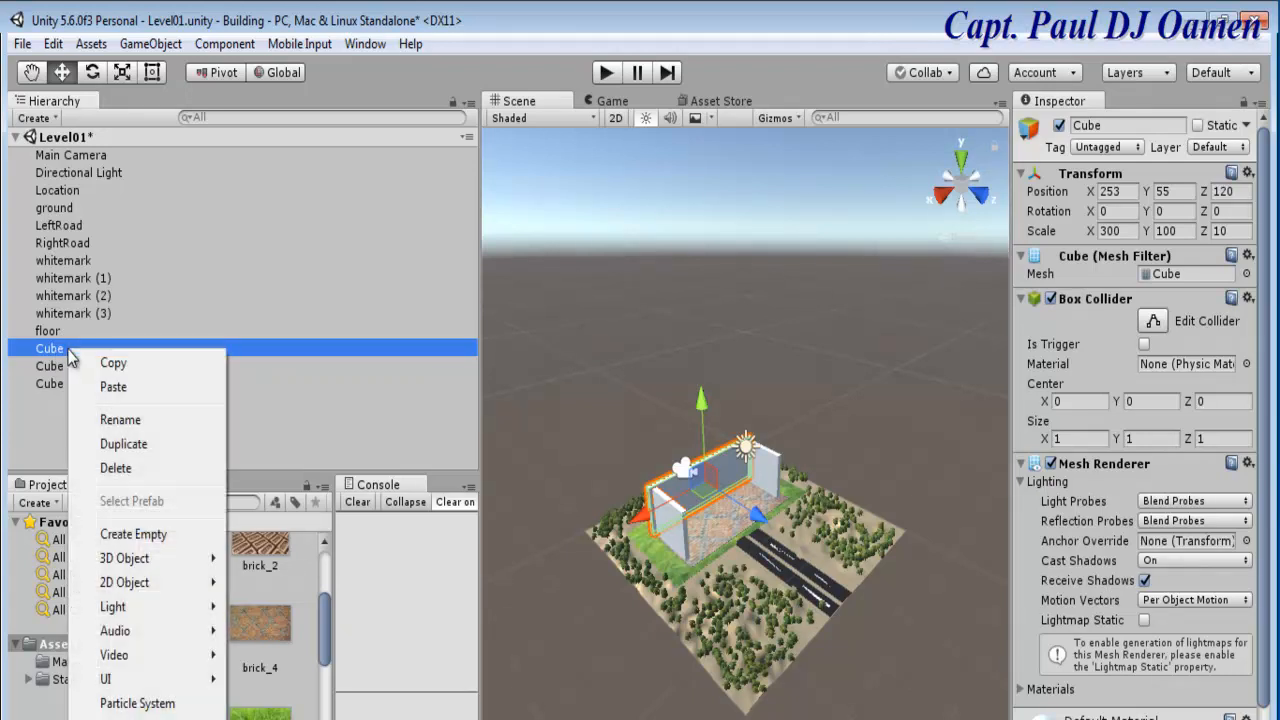
pyautogui.click(132, 421)
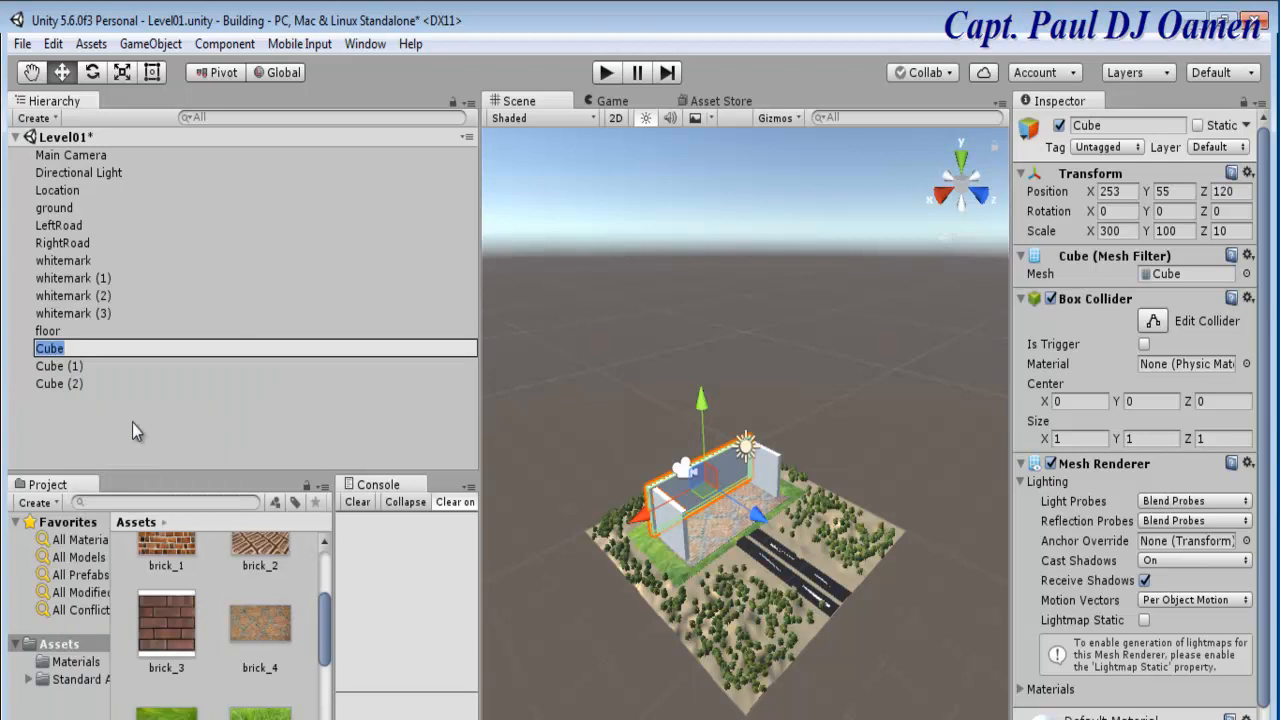
pyautogui.write('backwall')
# Rename the end wall Cube (1) as leftwall and the opposite end wall Cube (2) as rightwall.
pyautogui.click(71, 365)
pyautogui.rightClick(71, 365)
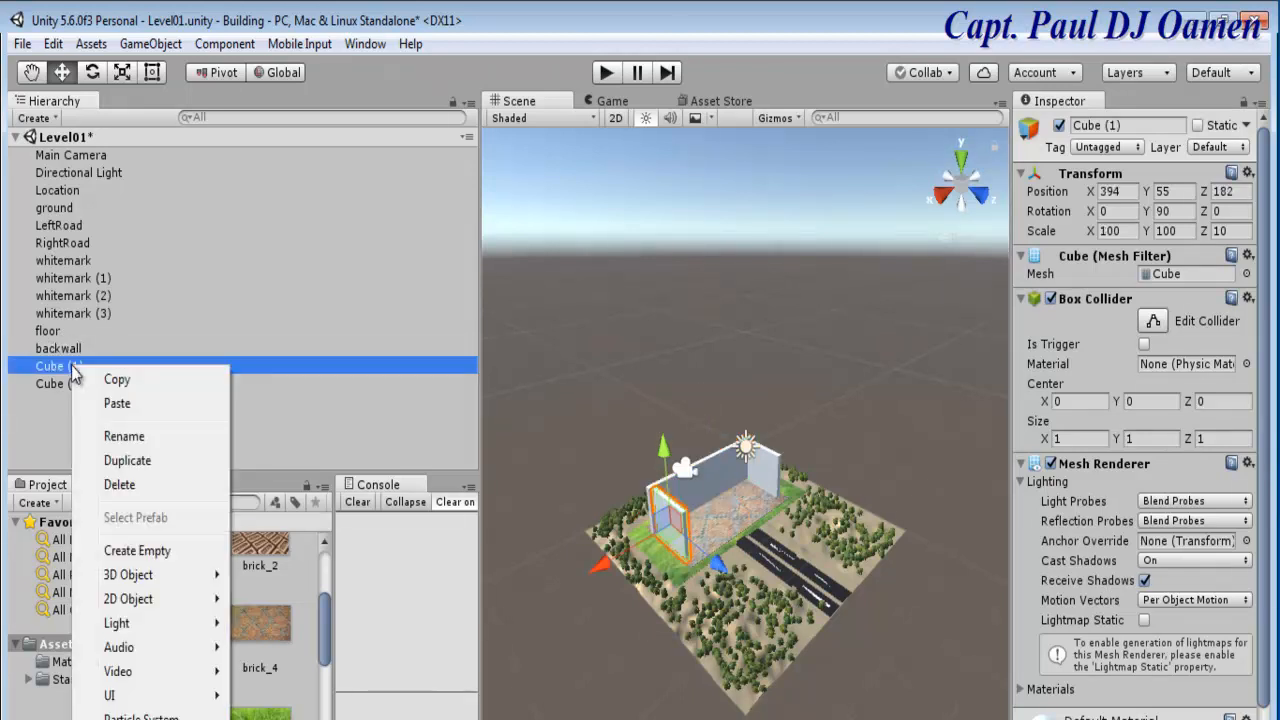
pyautogui.click(140, 437)
pyautogui.write('lef')
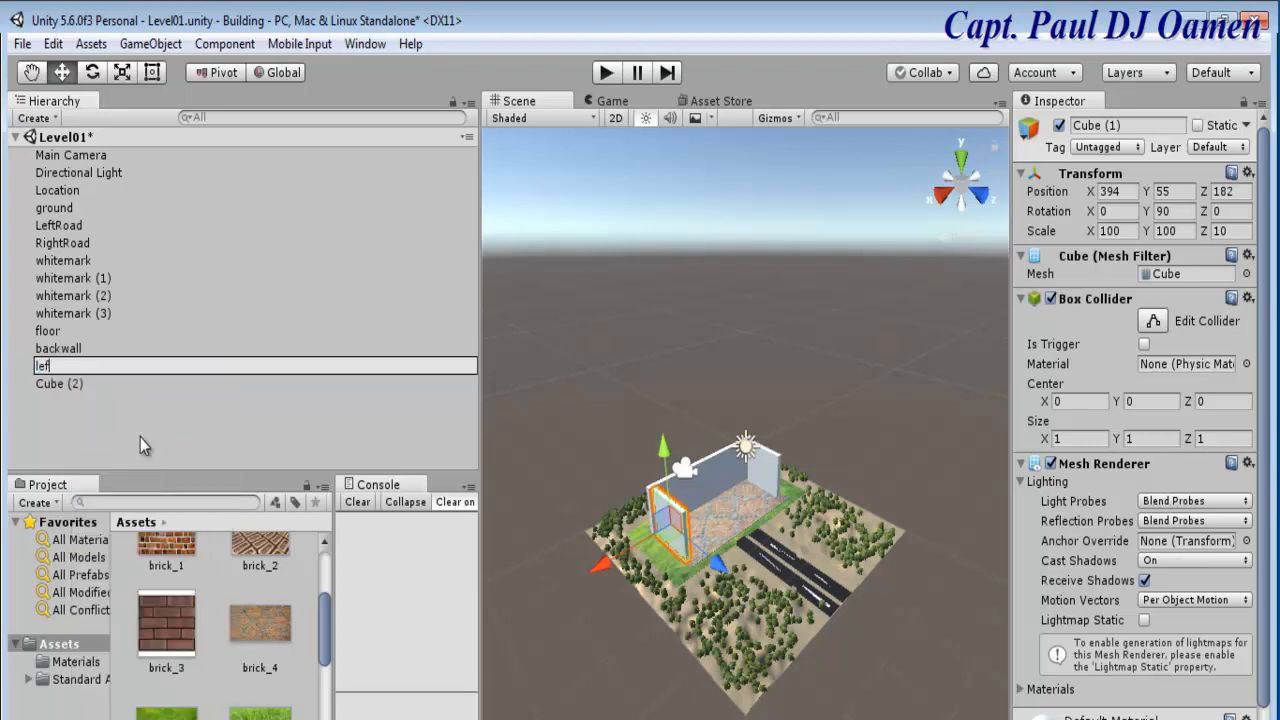
pyautogui.write('twall')
pyautogui.rightClick(72, 382)
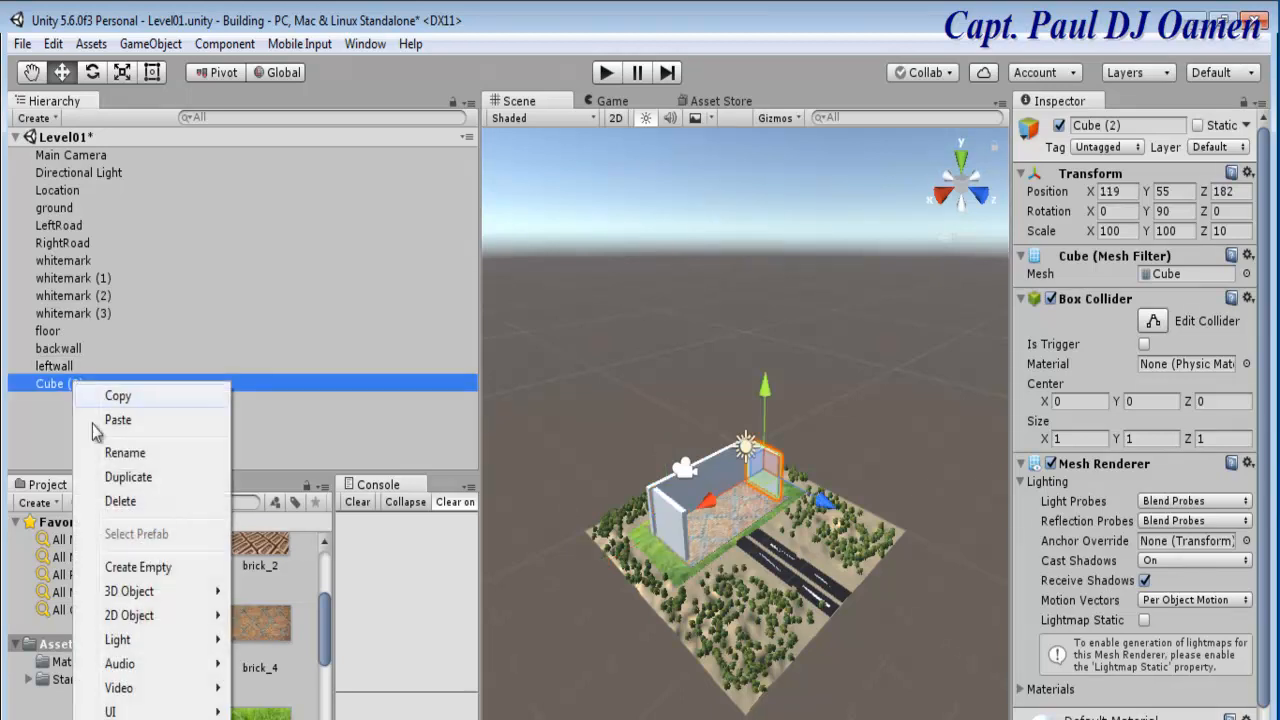
pyautogui.click(136, 453)
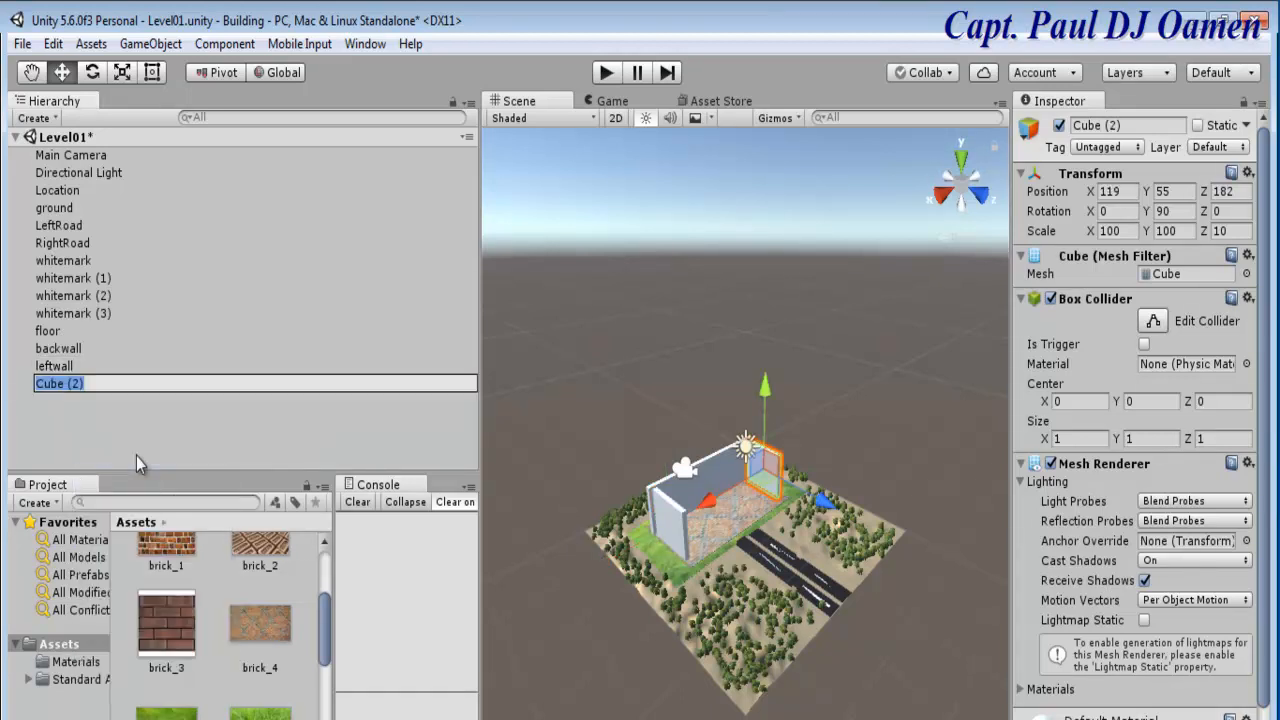
pyautogui.write('rightwall')
# Apply the brick_3 texture to the rightwall, leftwall and backwall objects.
pyautogui.moveTo(172, 633); pyautogui.dragTo(146, 381)
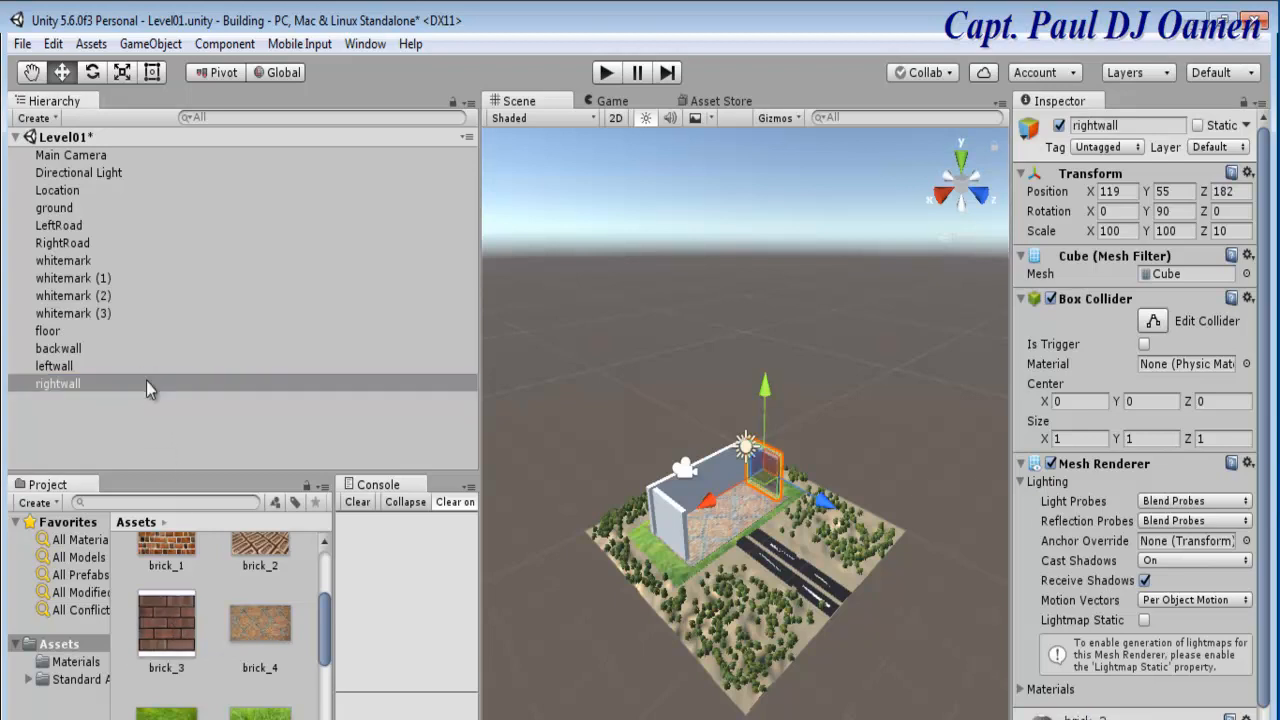
pyautogui.click(73, 364)
pyautogui.scroll(1, 174, 627)
pyautogui.moveTo(174, 627); pyautogui.dragTo(82, 368)
pyautogui.click(80, 348)
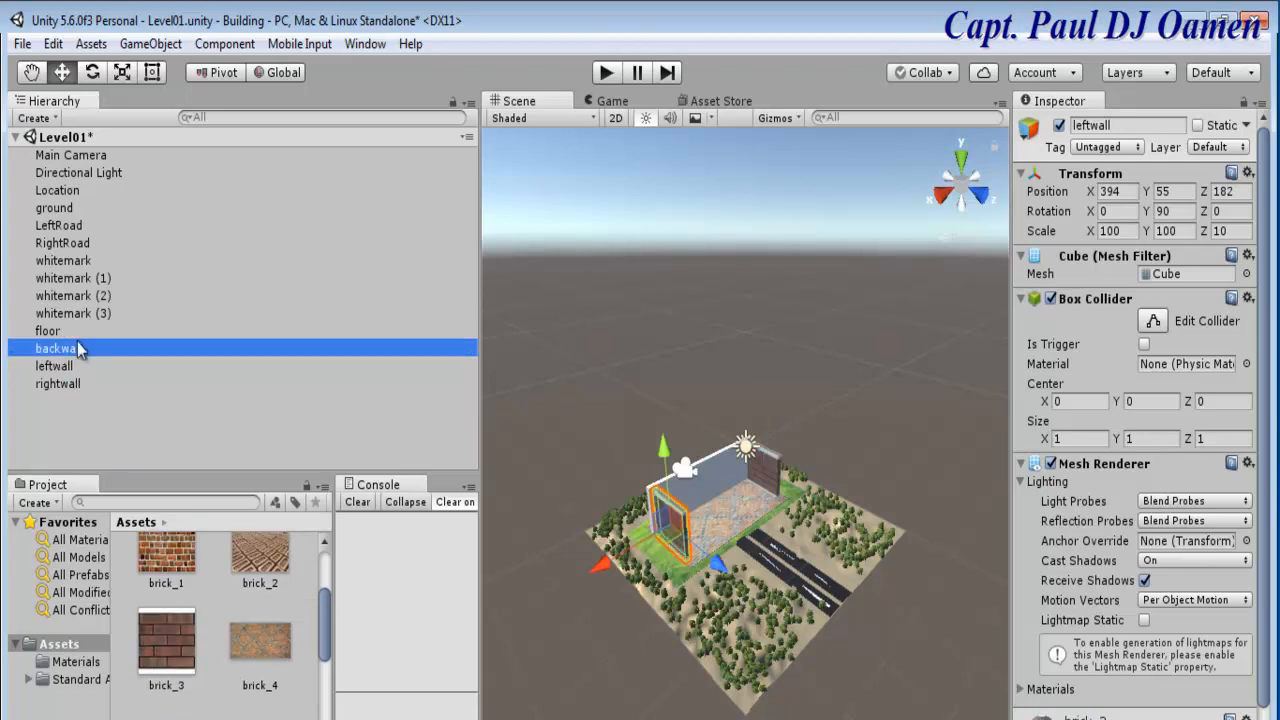
pyautogui.moveTo(170, 625); pyautogui.dragTo(110, 350)
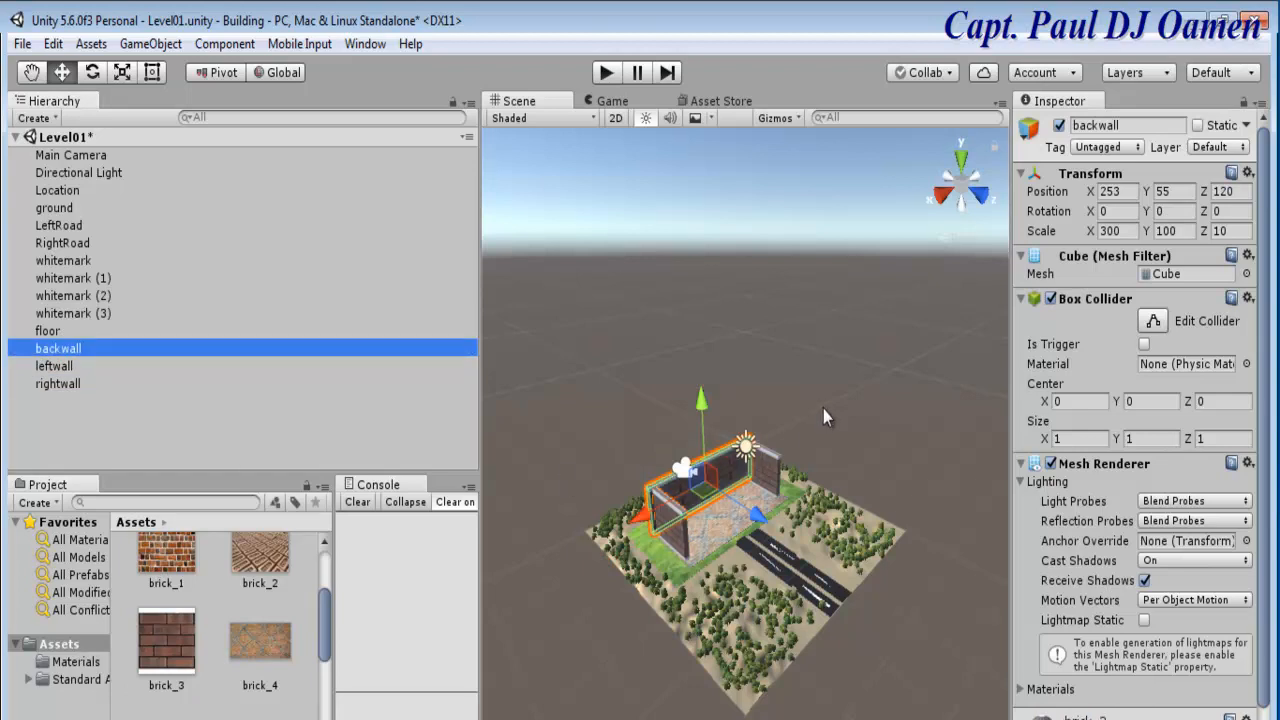
pyautogui.click(823, 409)
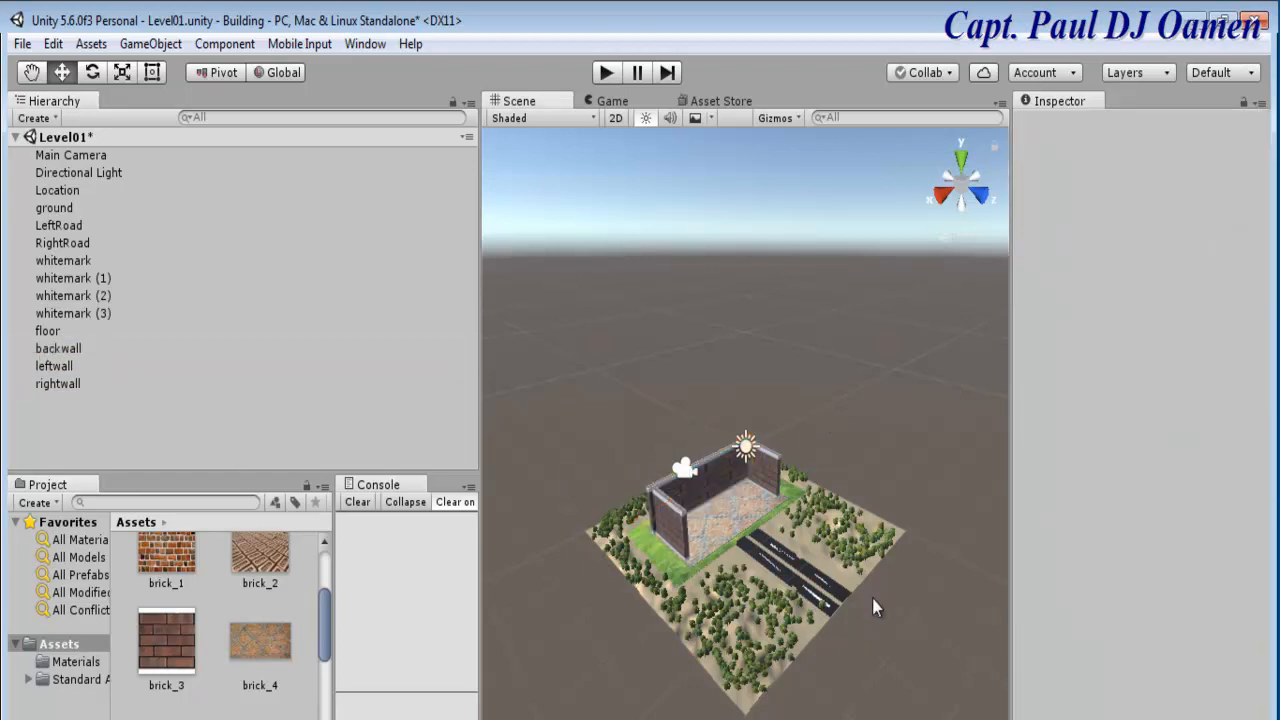
# Run the scene with the Game view maximized to examine the textured building, and stop playback.
pyautogui.click(605, 72)
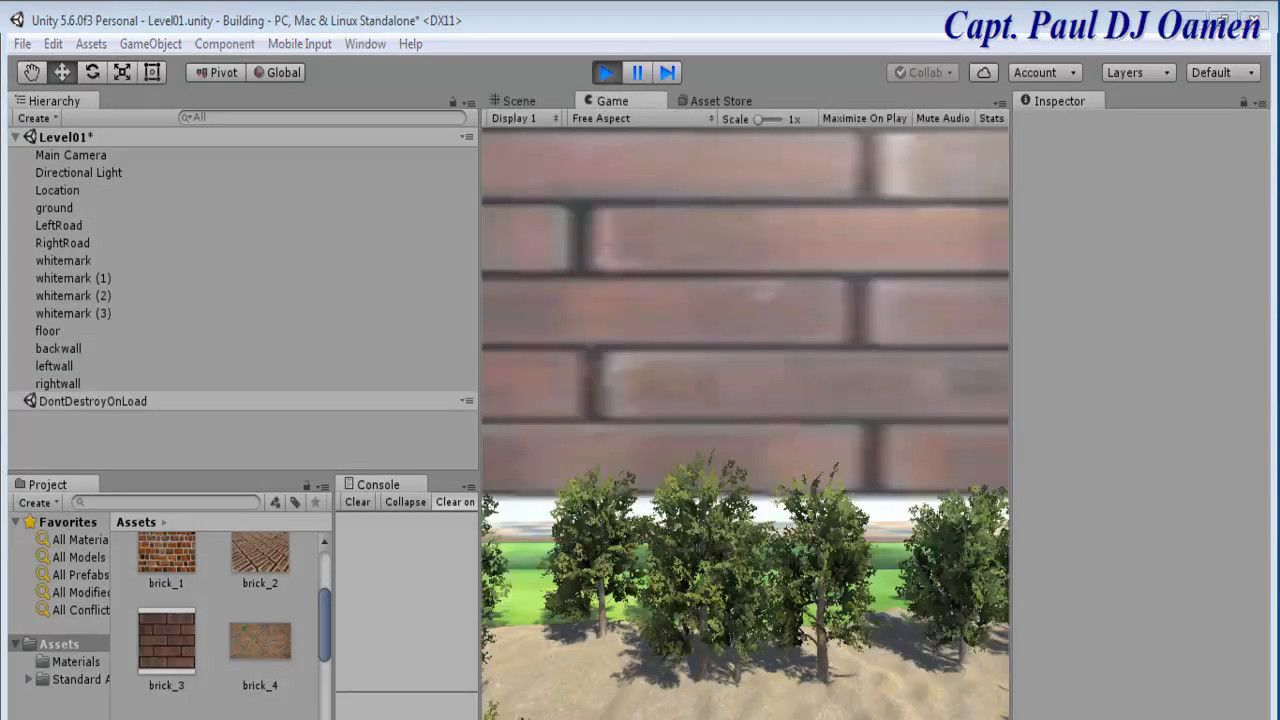
pyautogui.rightClick(622, 106)
pyautogui.click(674, 169)
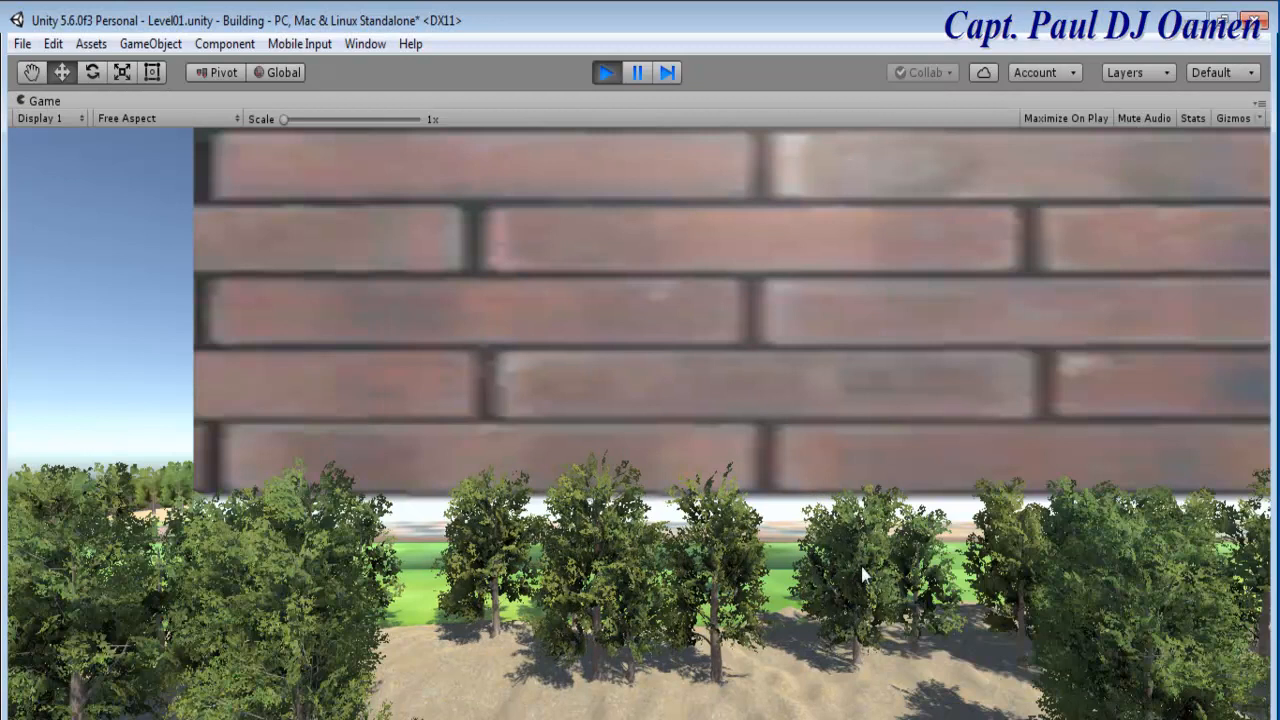
pyautogui.click(604, 74)
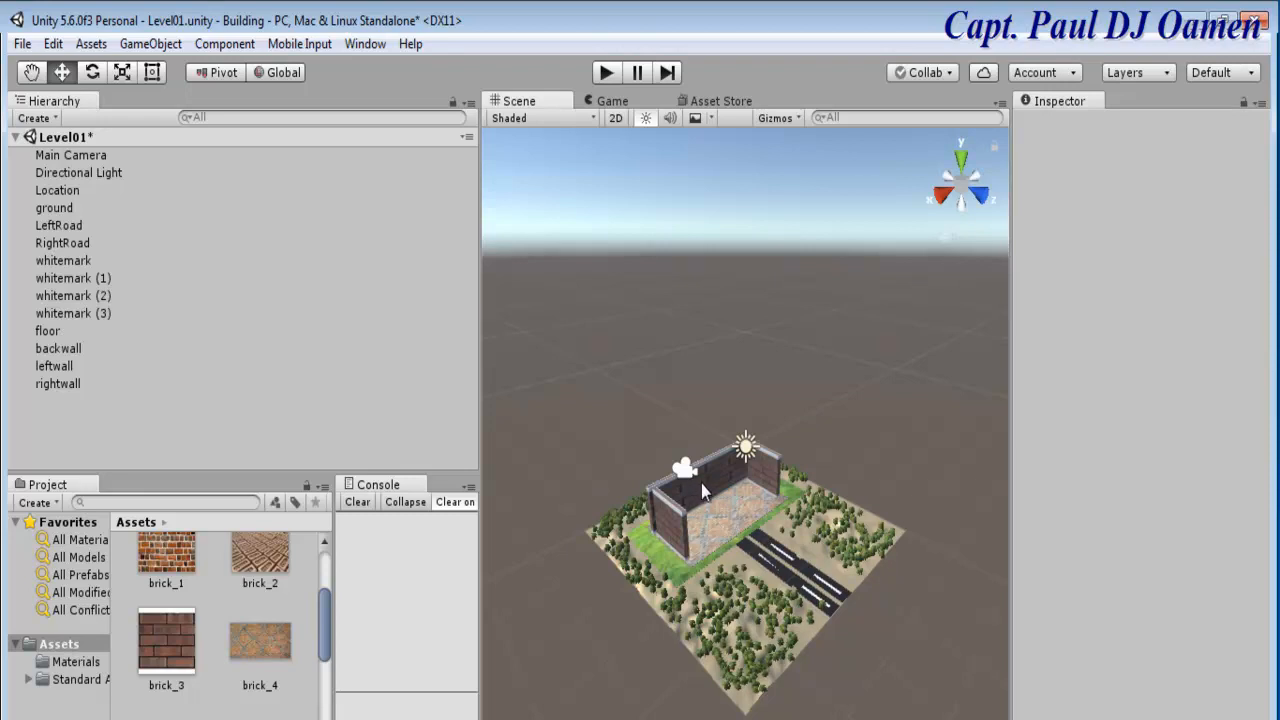
# Duplicate backwall and move the copy across the floor to the front side at about Z 224.
pyautogui.click(701, 481)
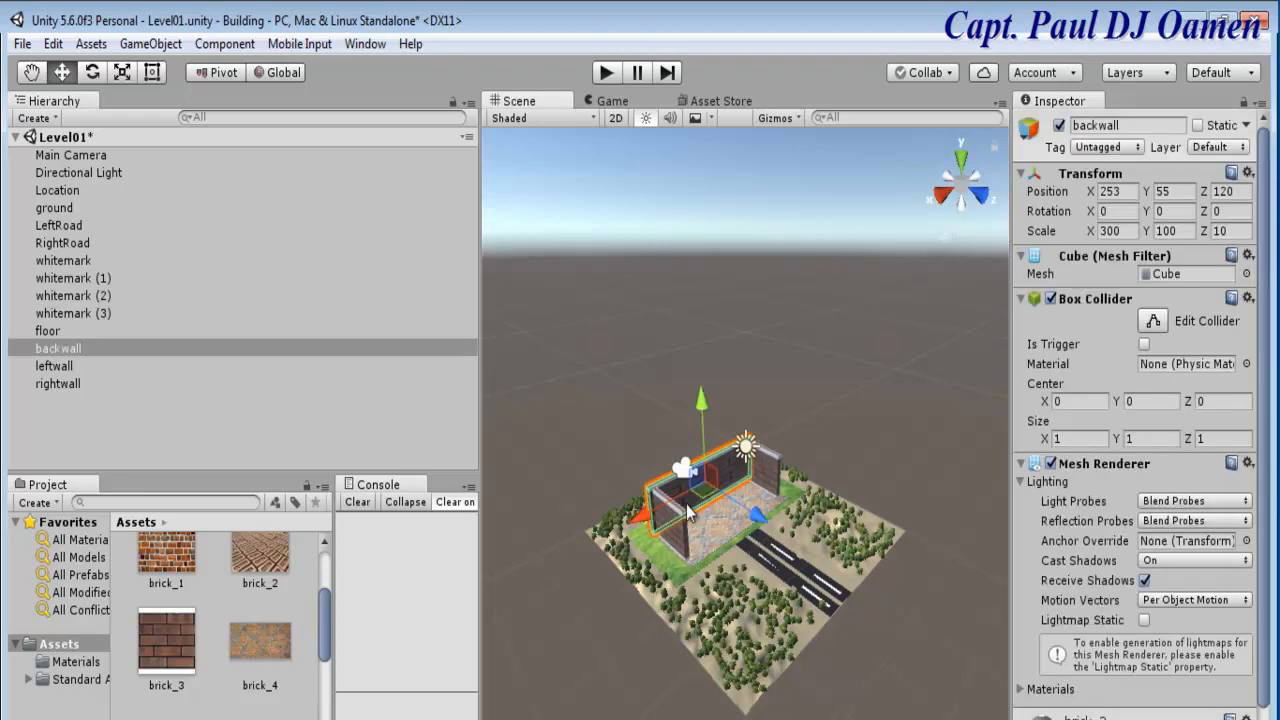
pyautogui.hotkey('ctrl', 'd')
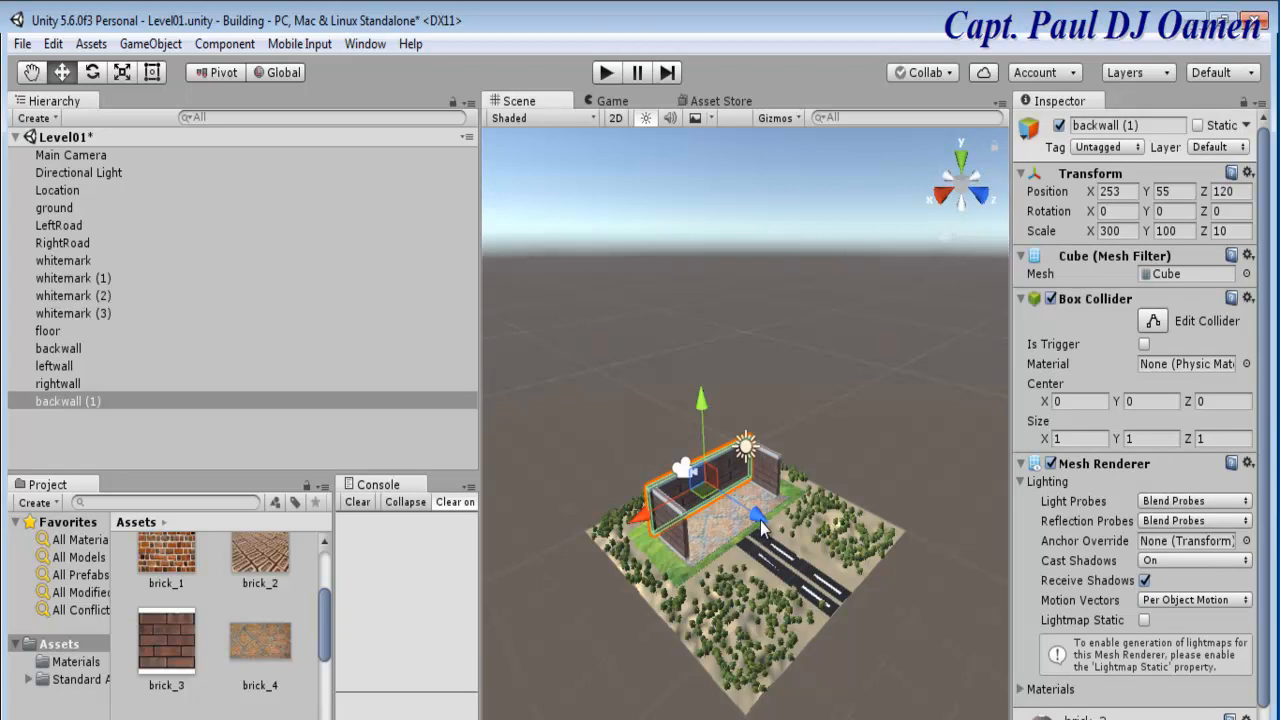
pyautogui.moveTo(760, 525); pyautogui.dragTo(787, 543)
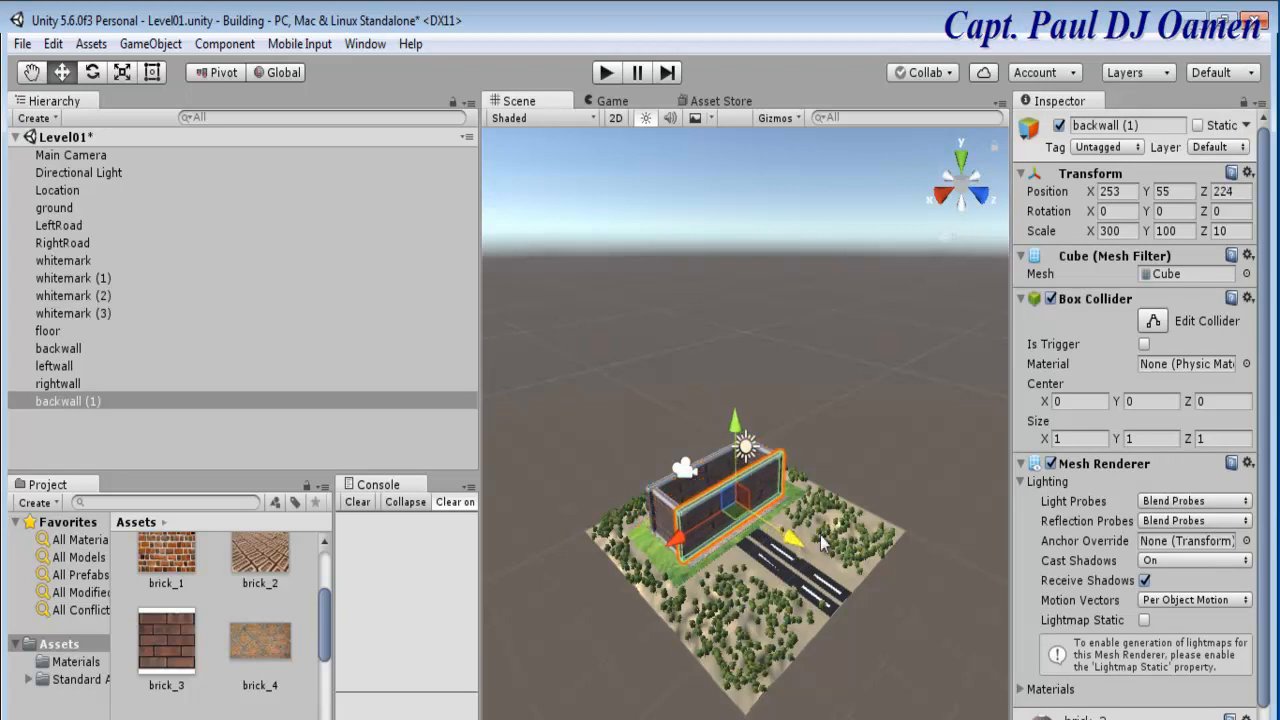
# Set the front wall copy's X scale to 100 and move it toward leftwall to about X 339.
pyautogui.click(1118, 232)
pyautogui.click(1106, 232)
pyautogui.press('BackSpace')
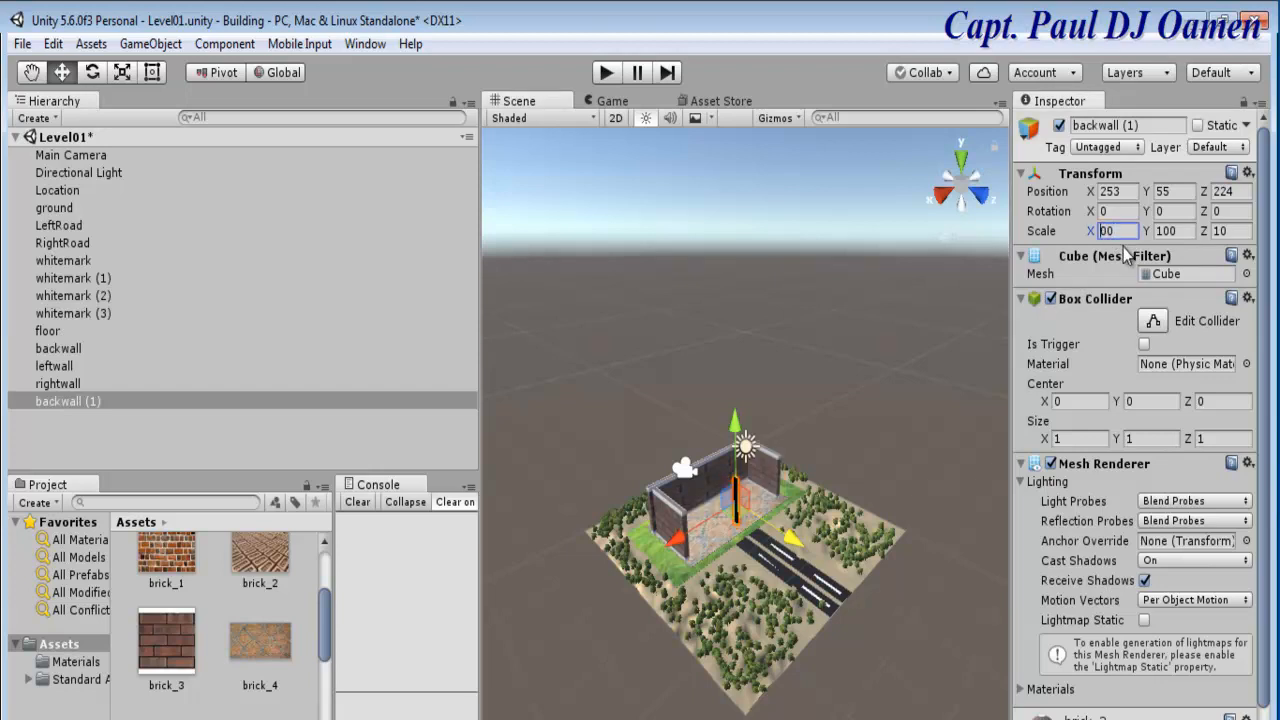
pyautogui.write('1')
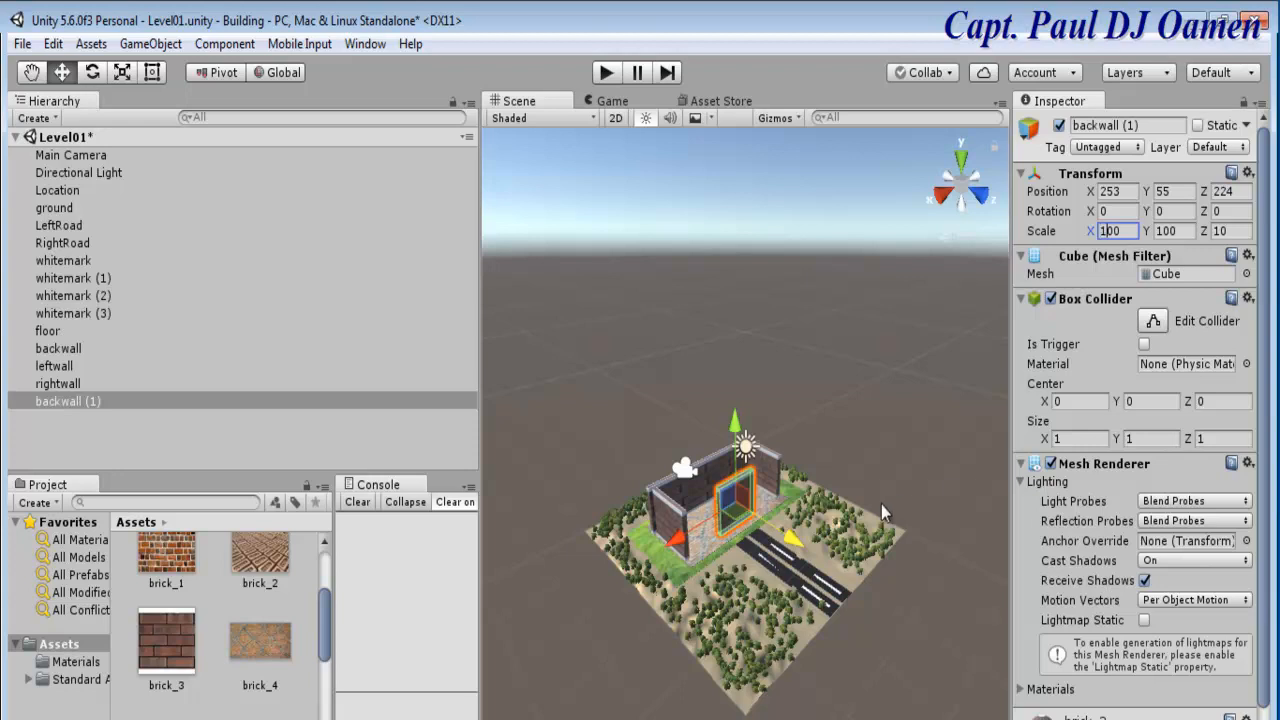
pyautogui.moveTo(680, 541); pyautogui.dragTo(647, 563)
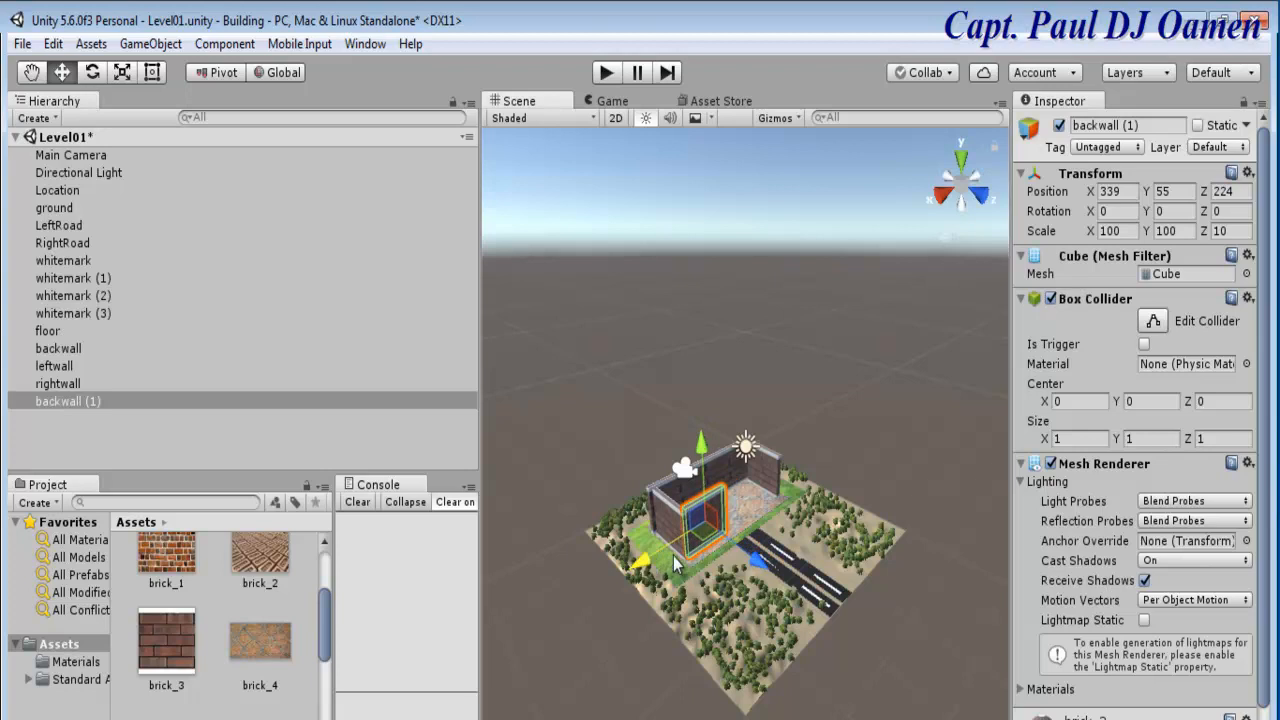
# Duplicate the short front wall and move the copy toward rightwall to about X 159, leaving an entrance gap.
pyautogui.hotkey('ctrl', 'd')
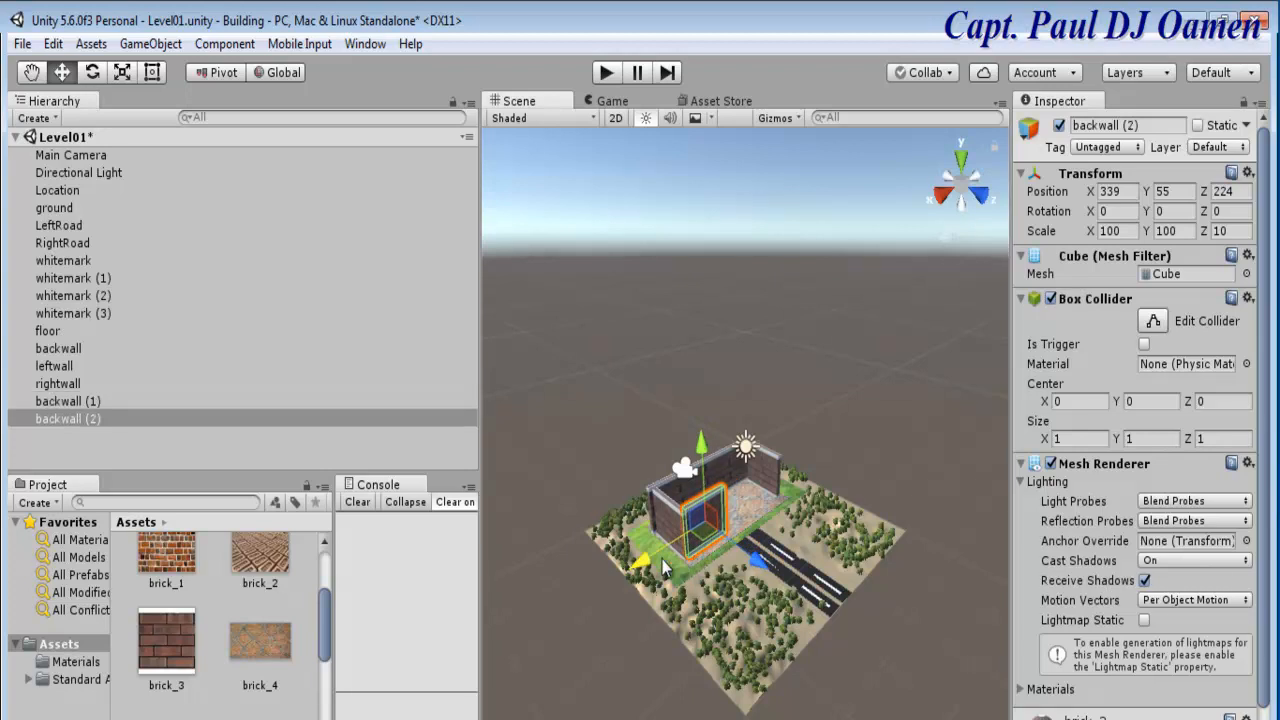
pyautogui.moveTo(648, 567); pyautogui.dragTo(726, 541)
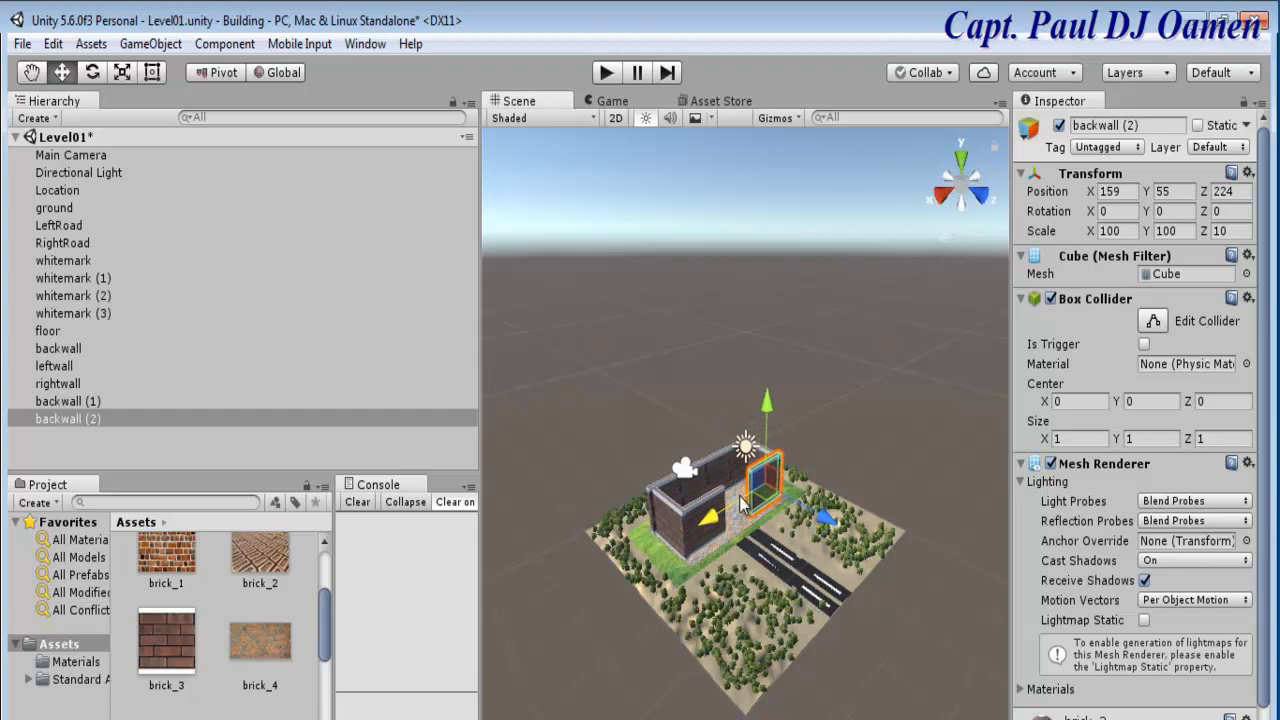
pyautogui.click(740, 517)
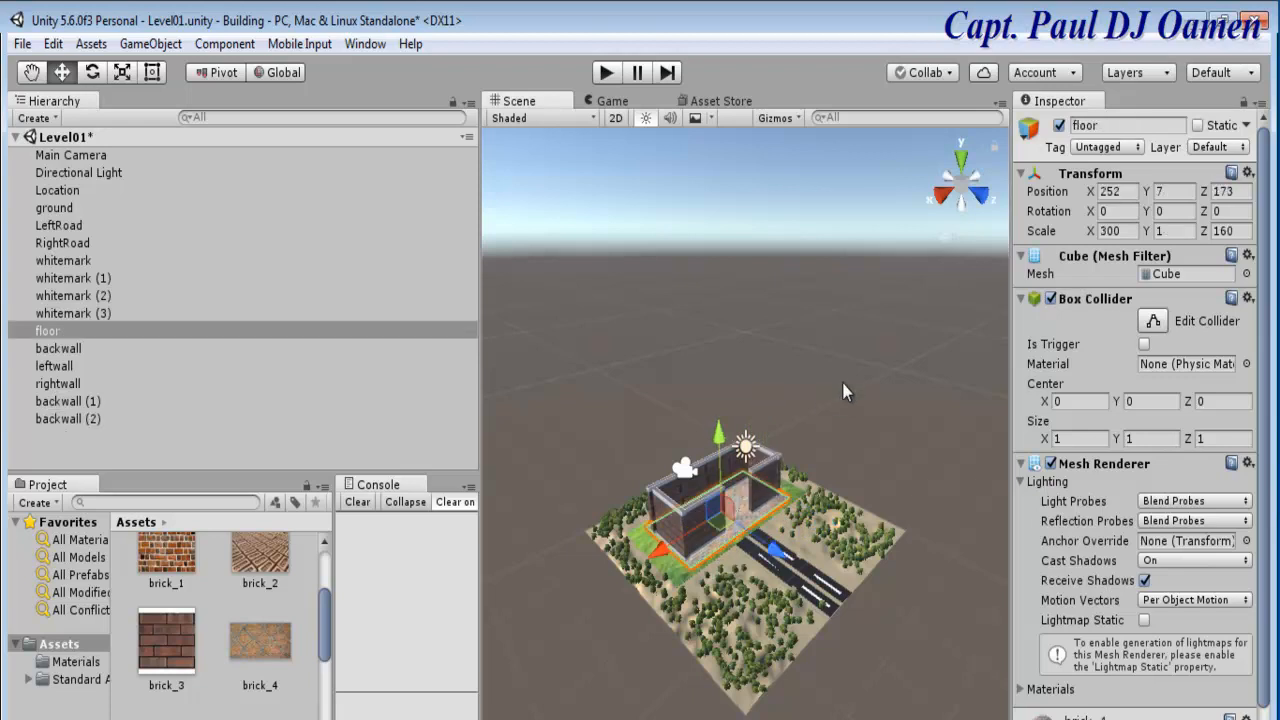
pyautogui.click(840, 410)
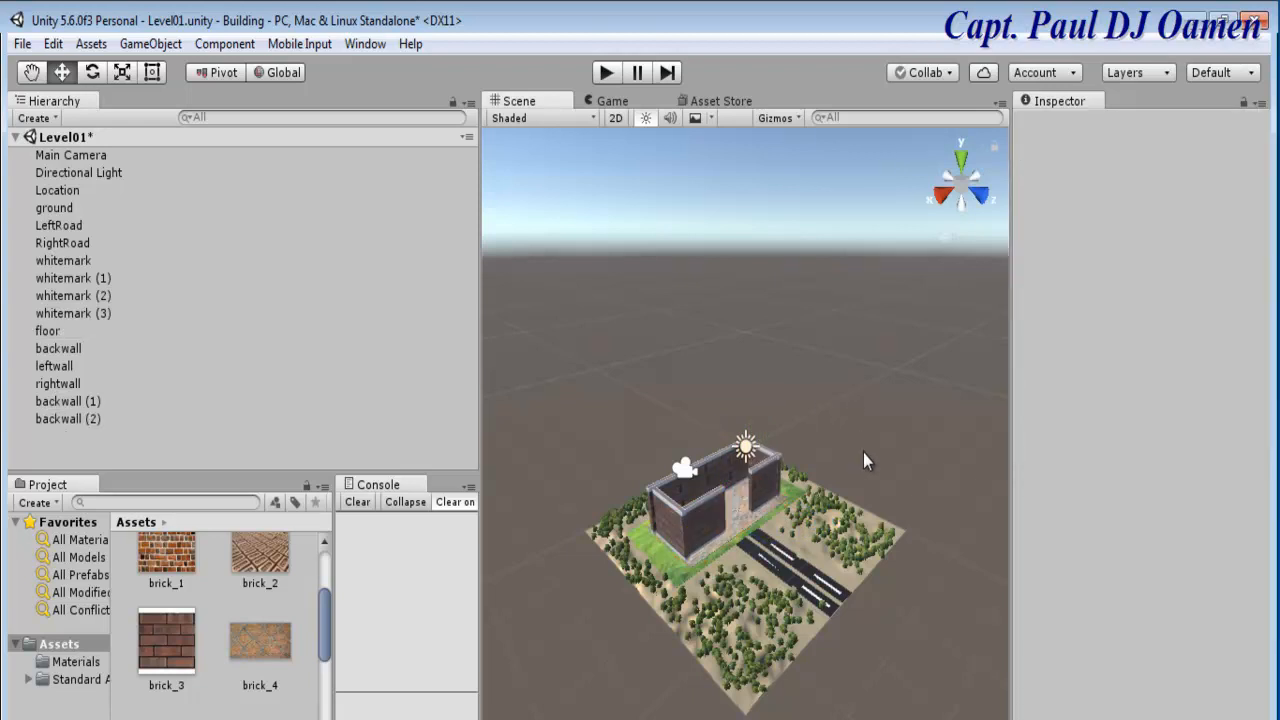
pyautogui.scroll(5, 863, 453)
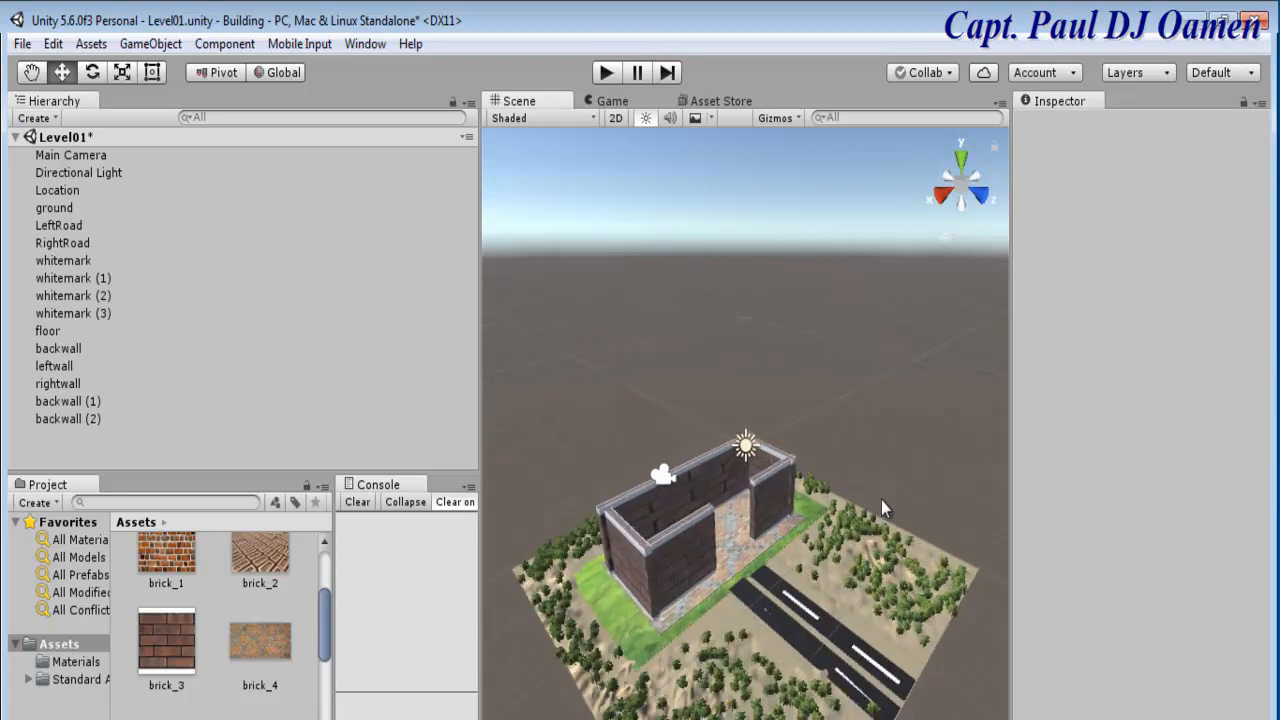
pyautogui.scroll(3, 881, 500)
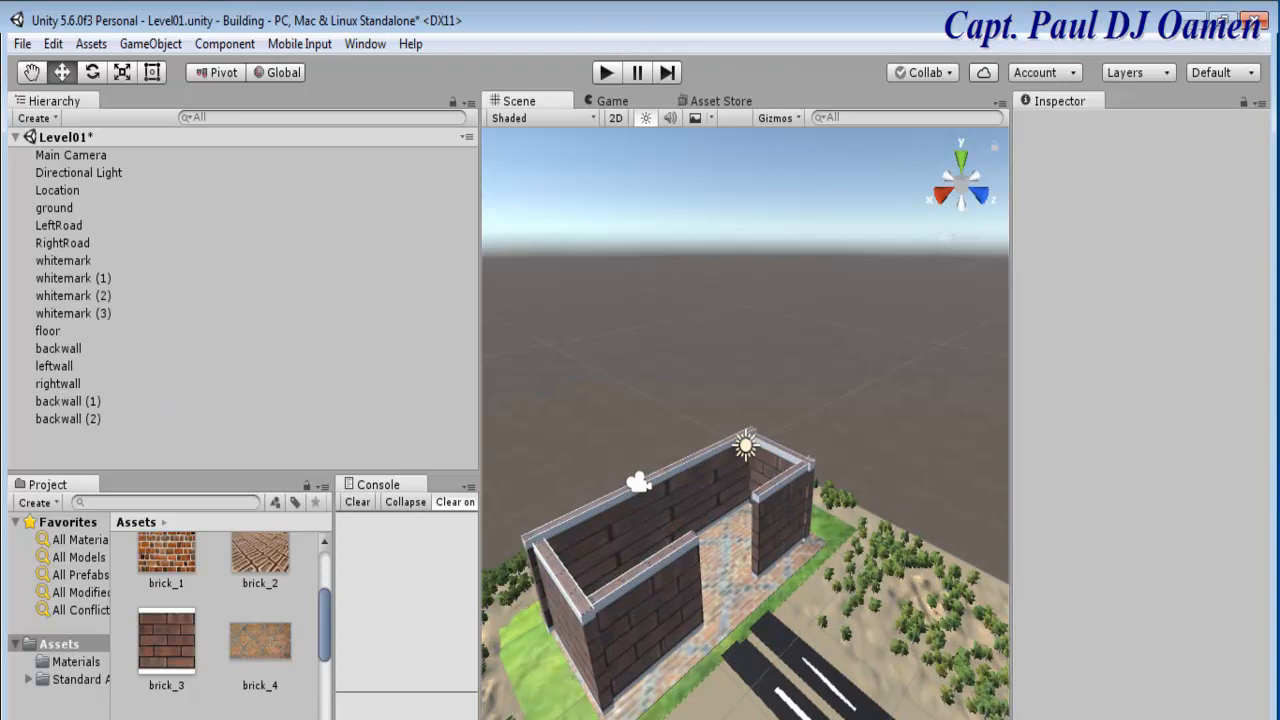
# Rename the two short front wall copies as frontleft and frontright.
pyautogui.click(640, 610)
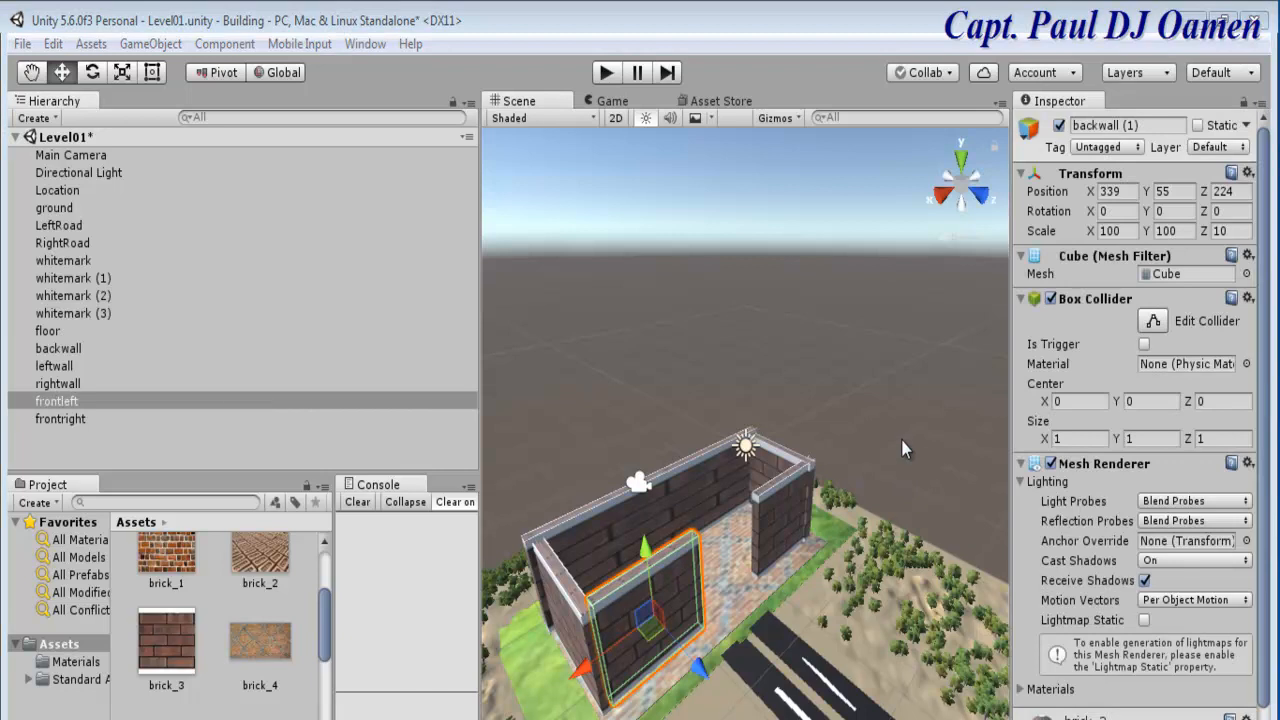
pyautogui.click(785, 531)
pyautogui.click(654, 593)
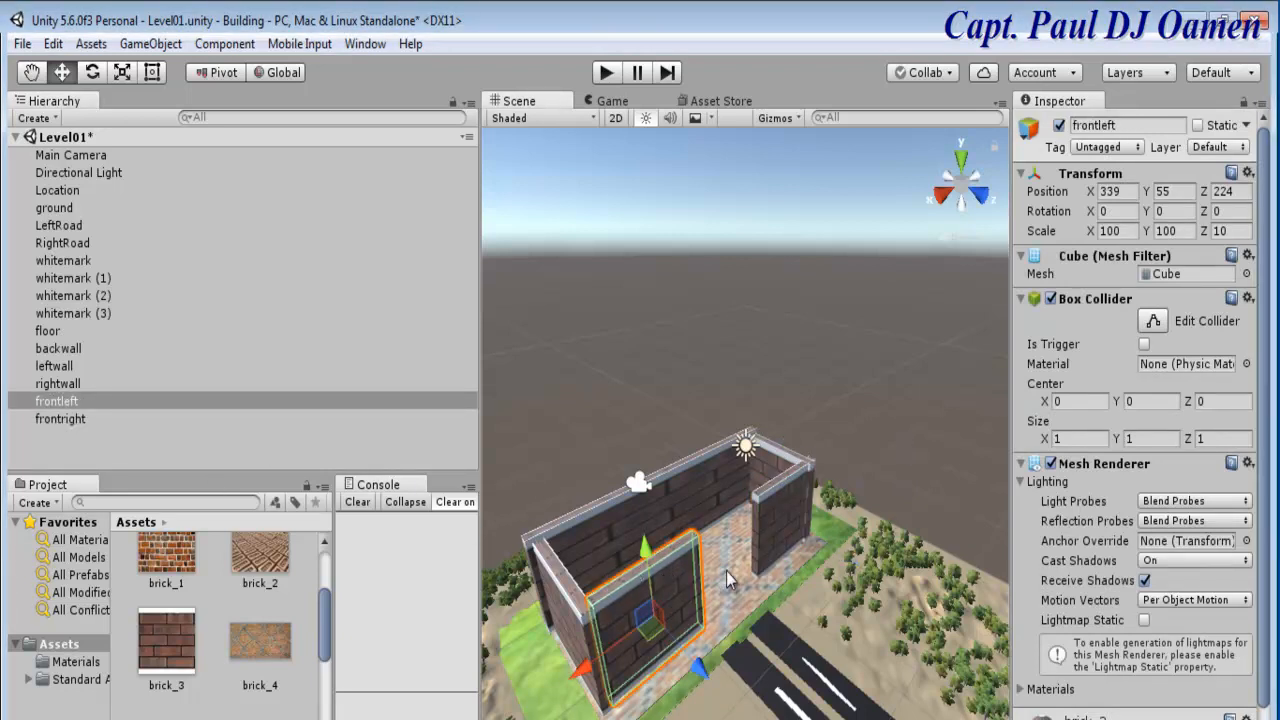
# Duplicate the floor and all five walls together and raise the copies as a second storey, with its floor at about Y 111.
pyautogui.click(72, 415)
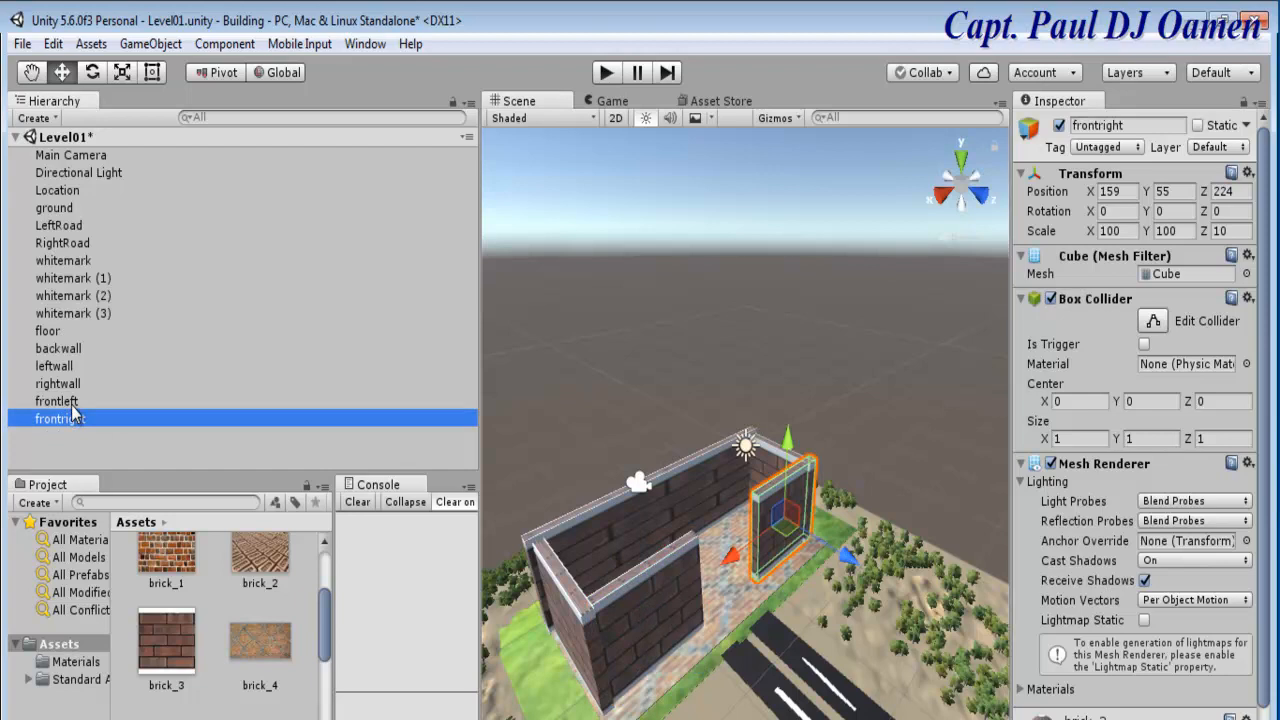
pyautogui.keyDown('shift'); pyautogui.click(71, 402); pyautogui.keyUp('shift')
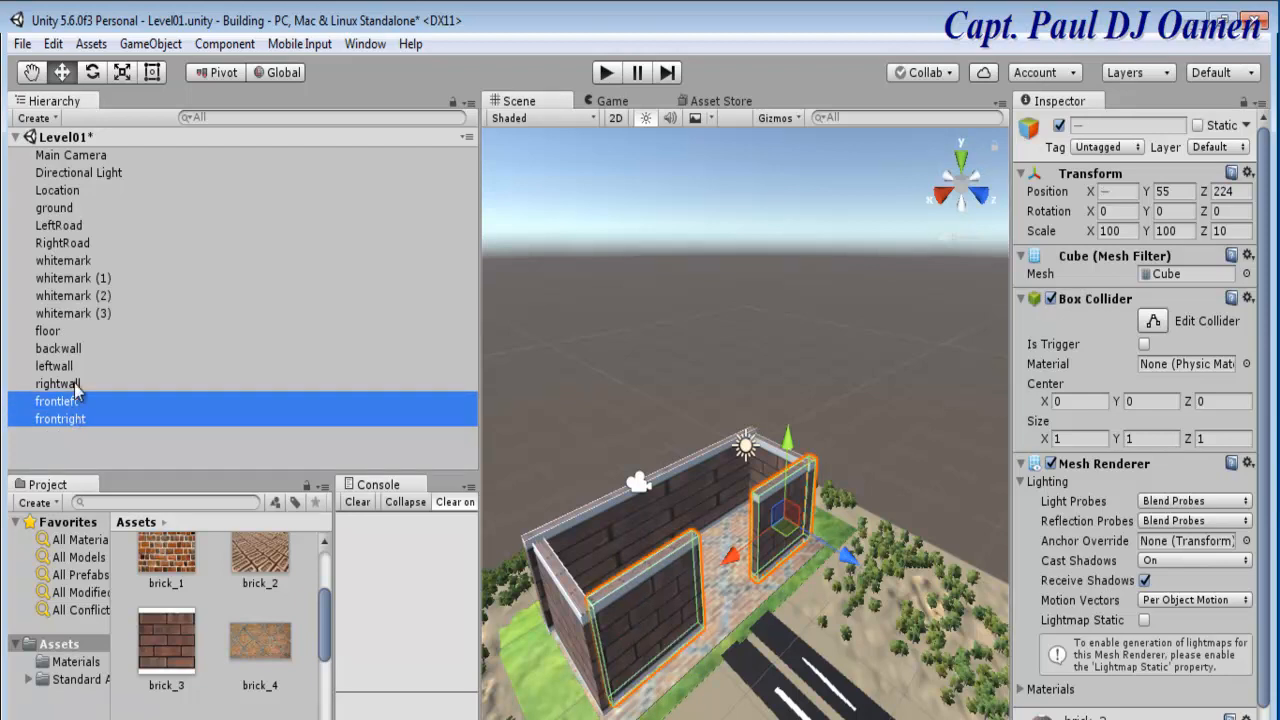
pyautogui.keyDown('shift'); pyautogui.click(72, 384); pyautogui.keyUp('shift')
pyautogui.keyDown('shift'); pyautogui.click(68, 367); pyautogui.keyUp('shift')
pyautogui.keyDown('shift'); pyautogui.click(68, 349); pyautogui.keyUp('shift')
pyautogui.keyDown('shift'); pyautogui.click(60, 332); pyautogui.keyUp('shift')
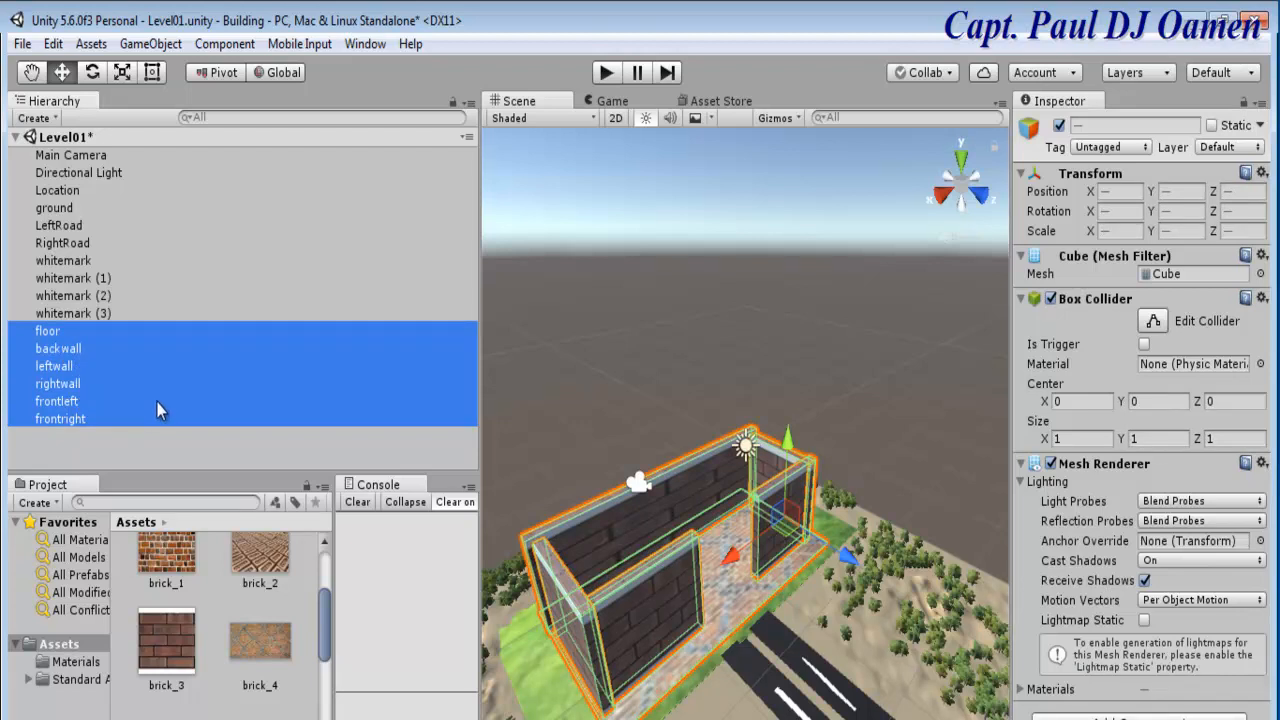
pyautogui.hotkey('ctrl', 'd')
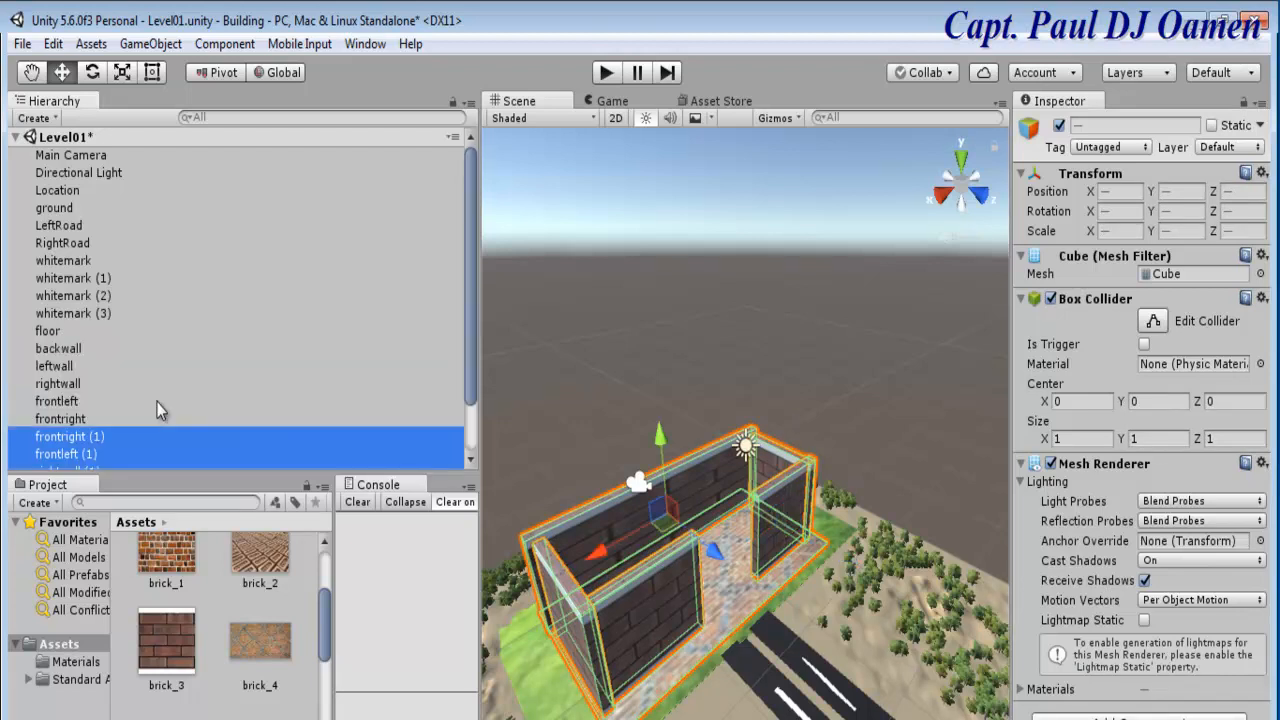
pyautogui.moveTo(660, 452); pyautogui.dragTo(631, 322)
pyautogui.moveTo(629, 347); pyautogui.dragTo(631, 370)
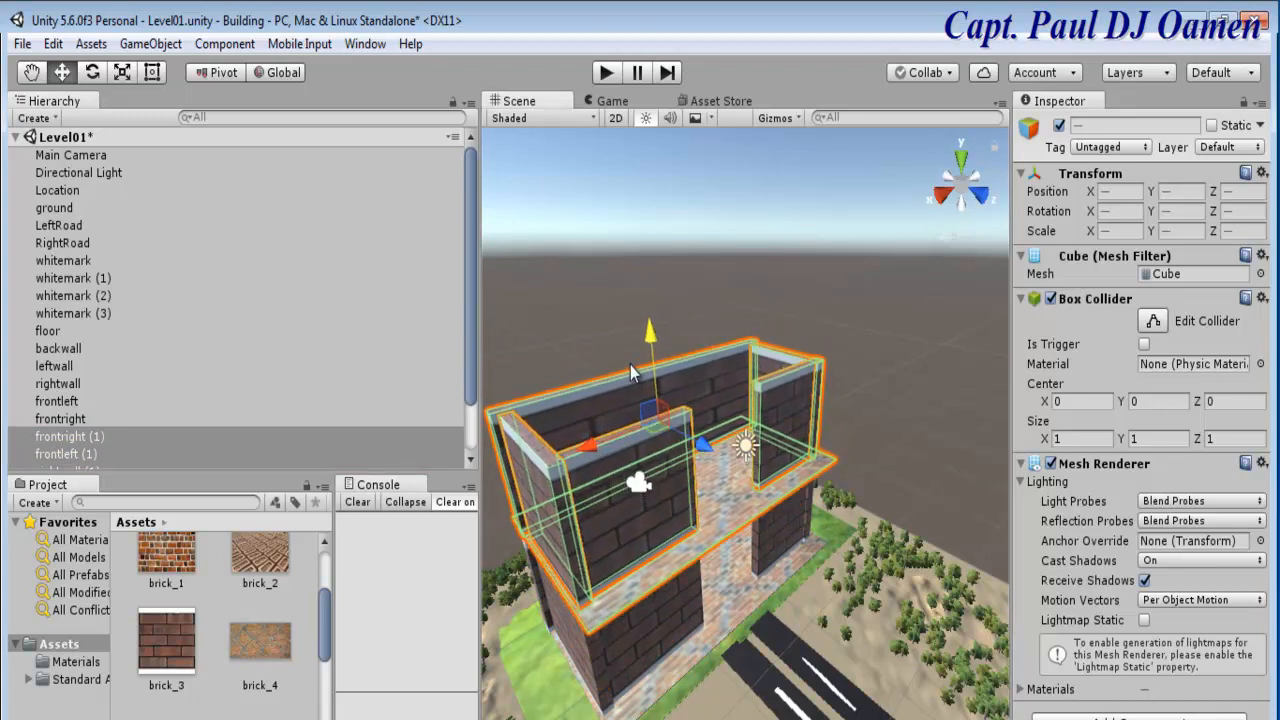
pyautogui.click(851, 284)
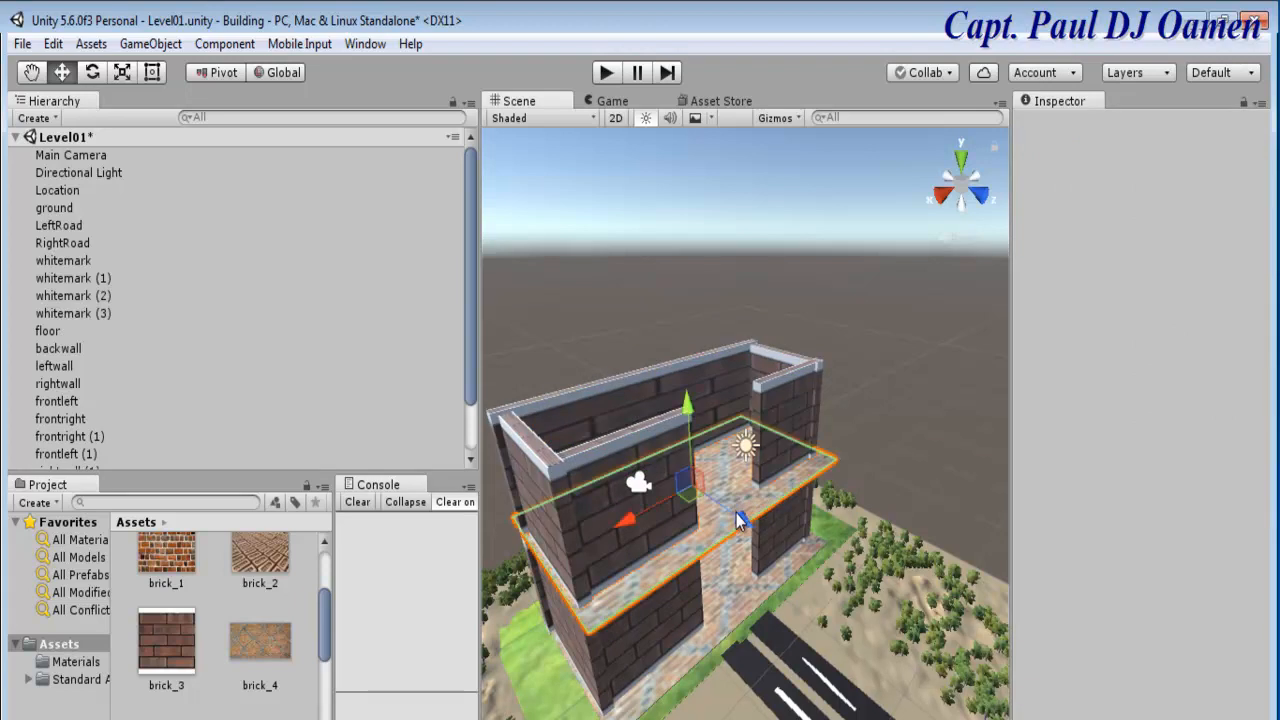
# Duplicate the upper floor and raise the copy to about Y 207 as the building's roof.
pyautogui.click(736, 513)
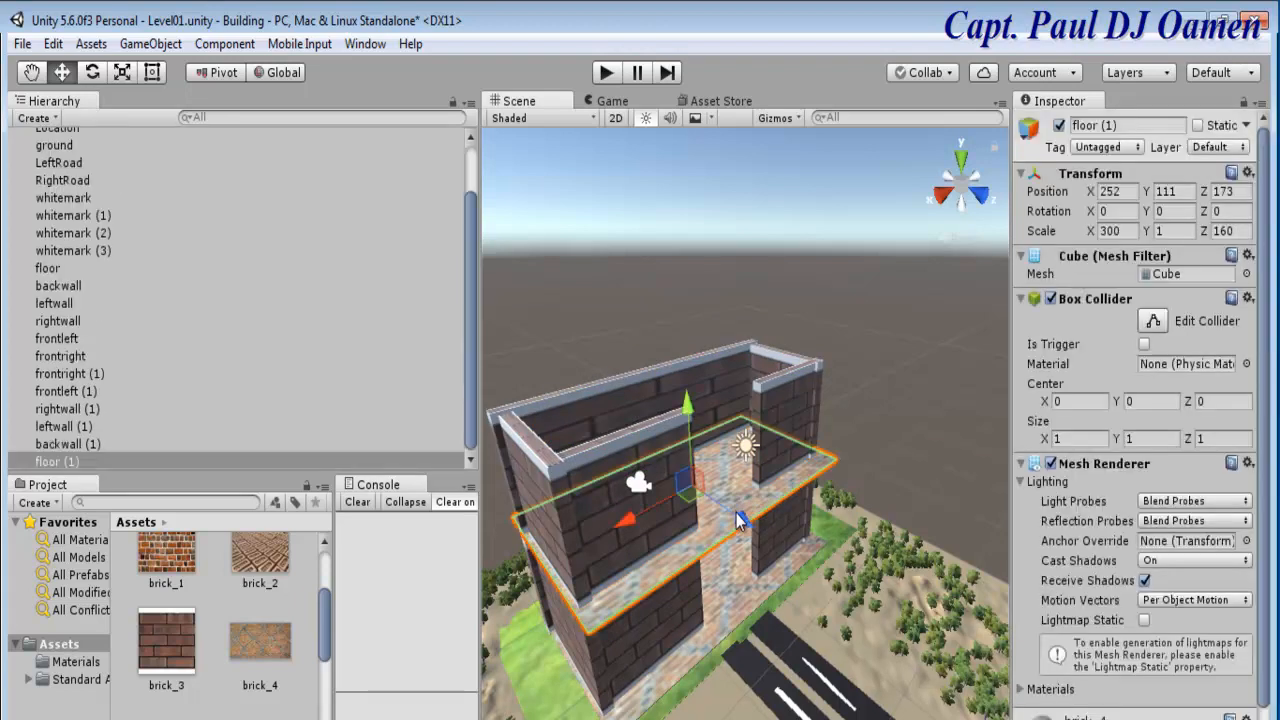
pyautogui.hotkey('ctrl', 'd')
pyautogui.moveTo(688, 413); pyautogui.dragTo(667, 313)
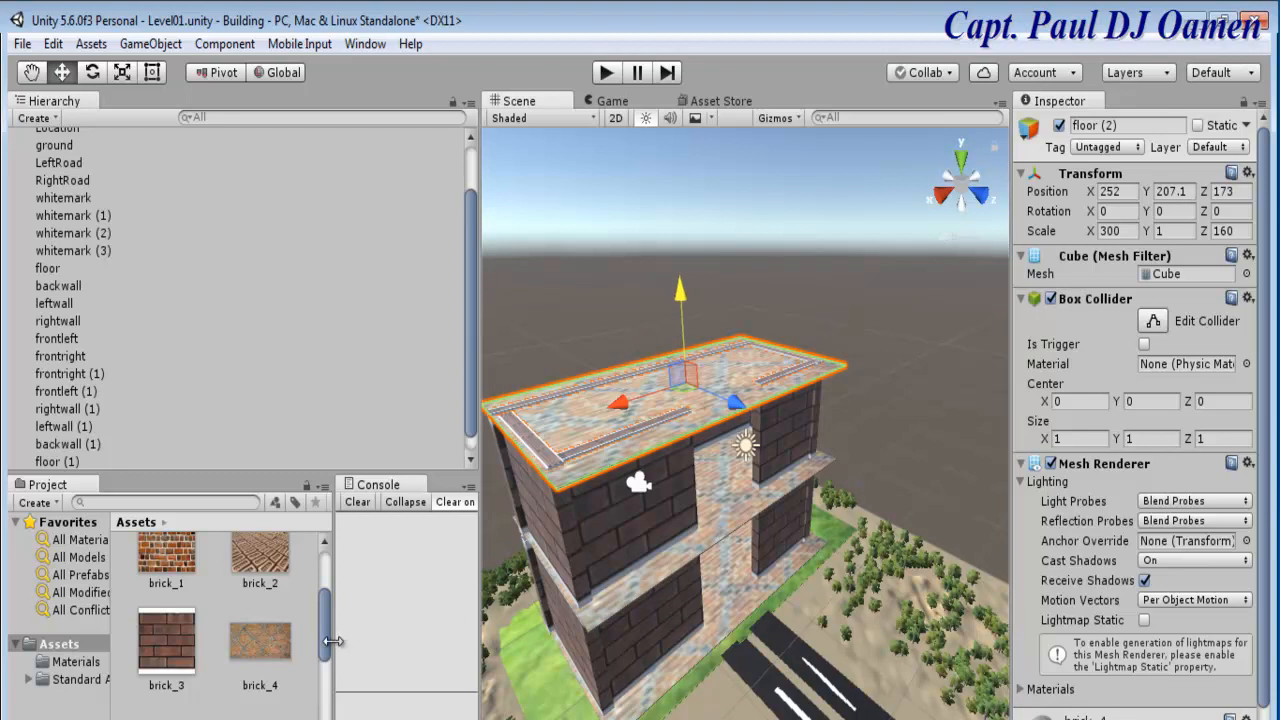
# Apply the dark New Material asset to the roof slab.
pyautogui.moveTo(326, 643); pyautogui.dragTo(326, 597)
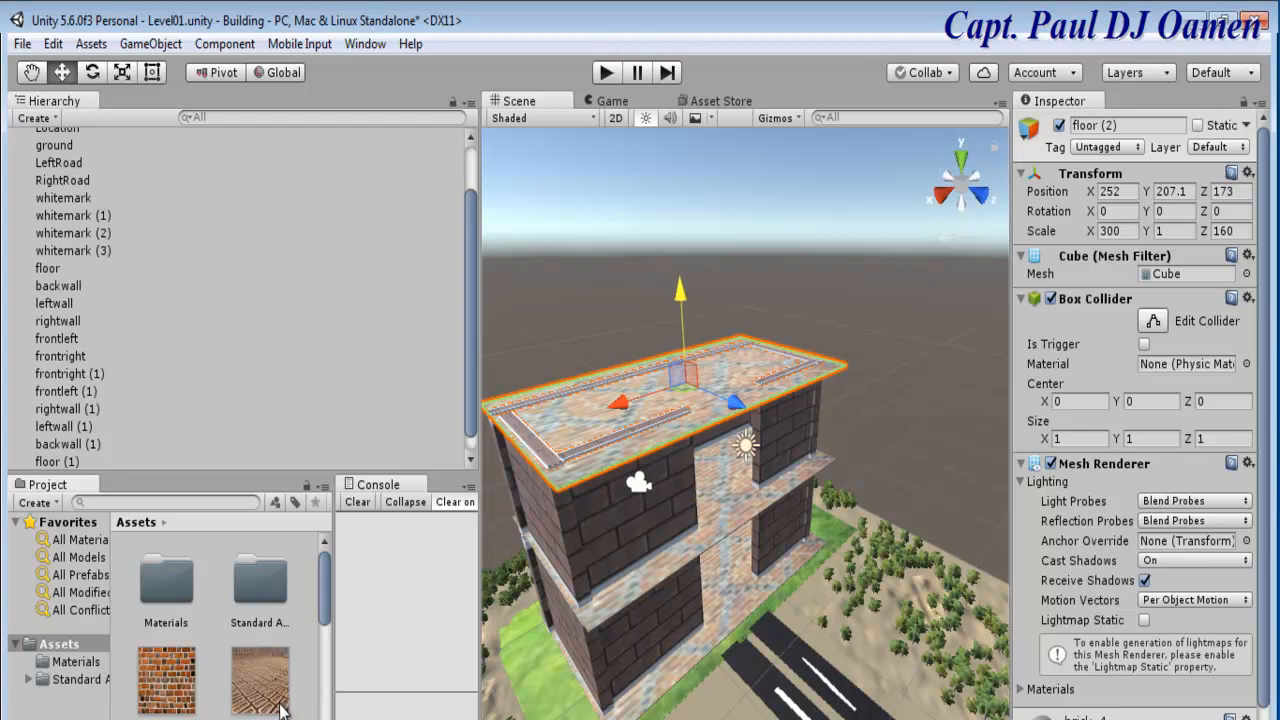
pyautogui.moveTo(326, 610); pyautogui.dragTo(328, 698)
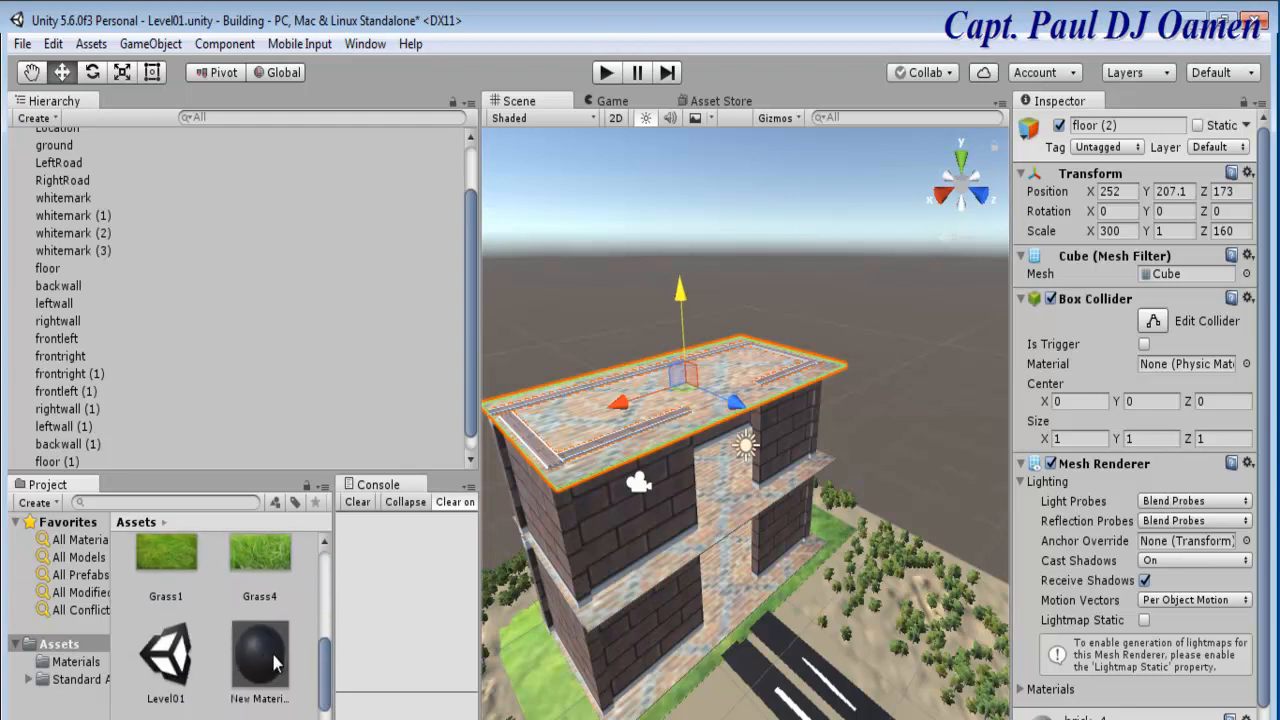
pyautogui.moveTo(266, 664); pyautogui.dragTo(587, 428)
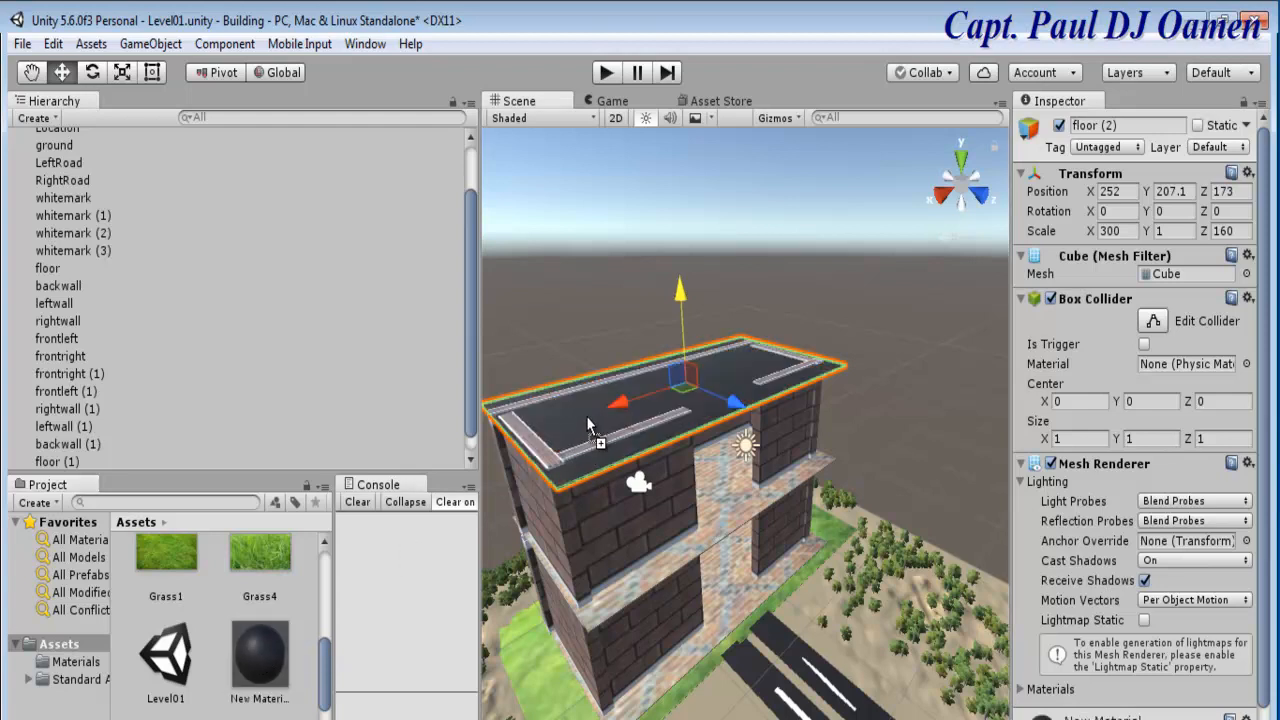
pyautogui.click(875, 316)
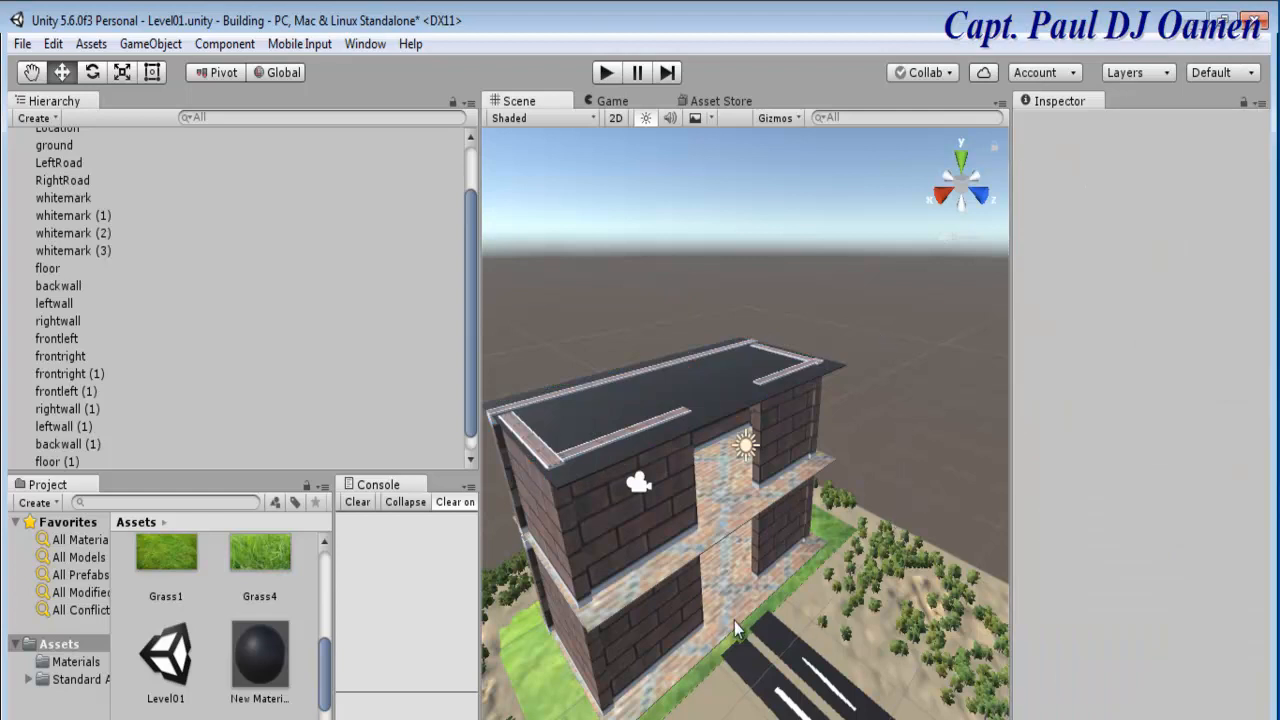
# Duplicate the upper storey's front right wall and move the copy across the front gap to about X 253.8.
pyautogui.click(783, 442)
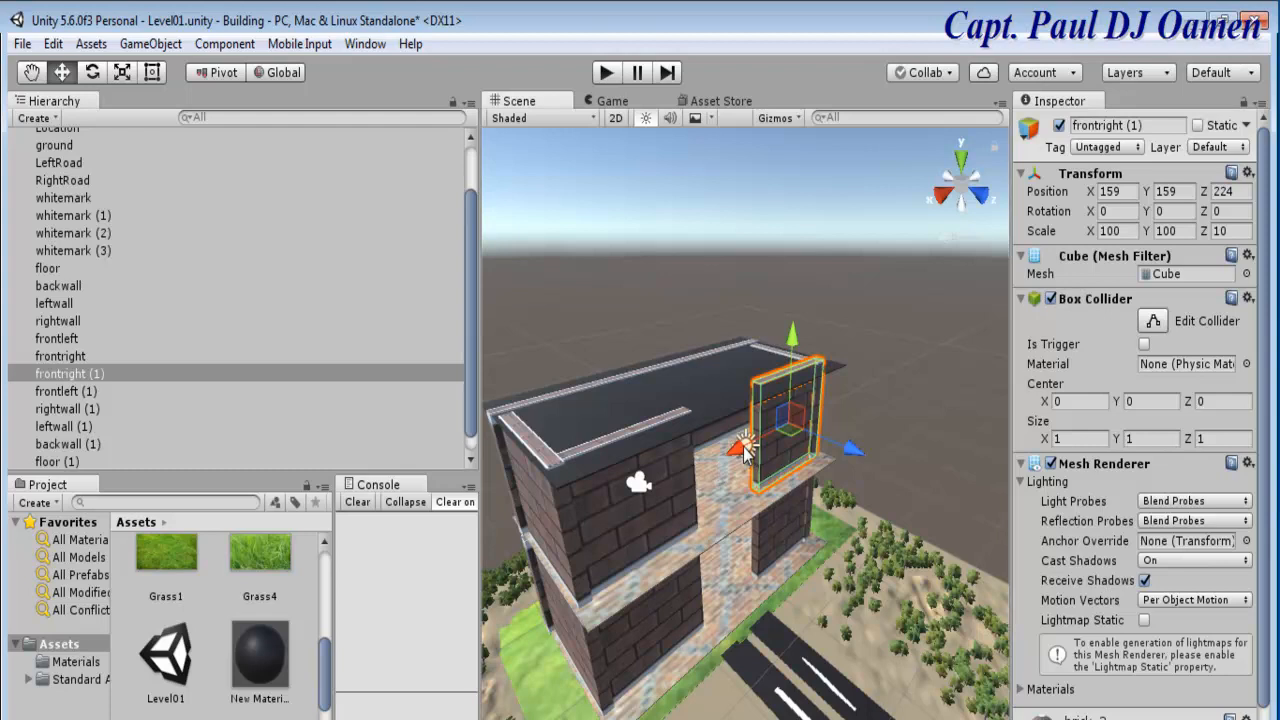
pyautogui.hotkey('ctrl', 'd')
pyautogui.moveTo(745, 450); pyautogui.dragTo(690, 485)
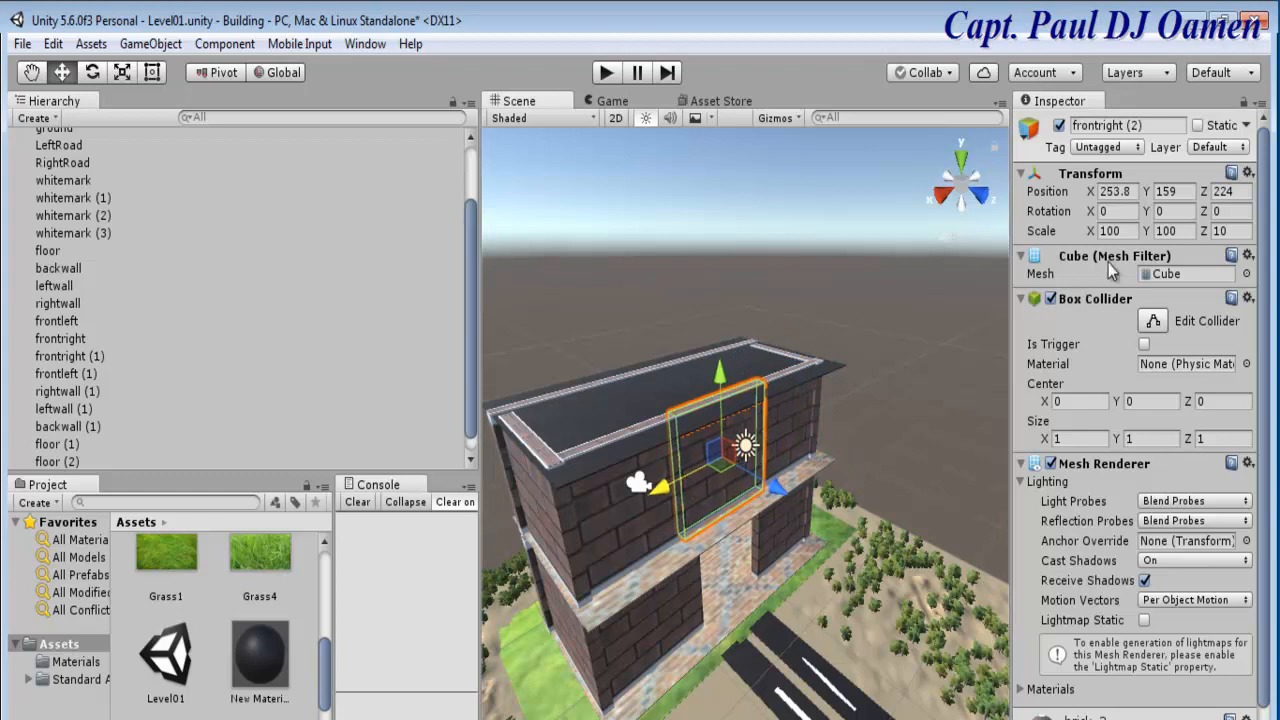
# Set the gap wall's Y scale to 50 and lower it to about Y 133.5 to leave a window opening.
pyautogui.click(1166, 231)
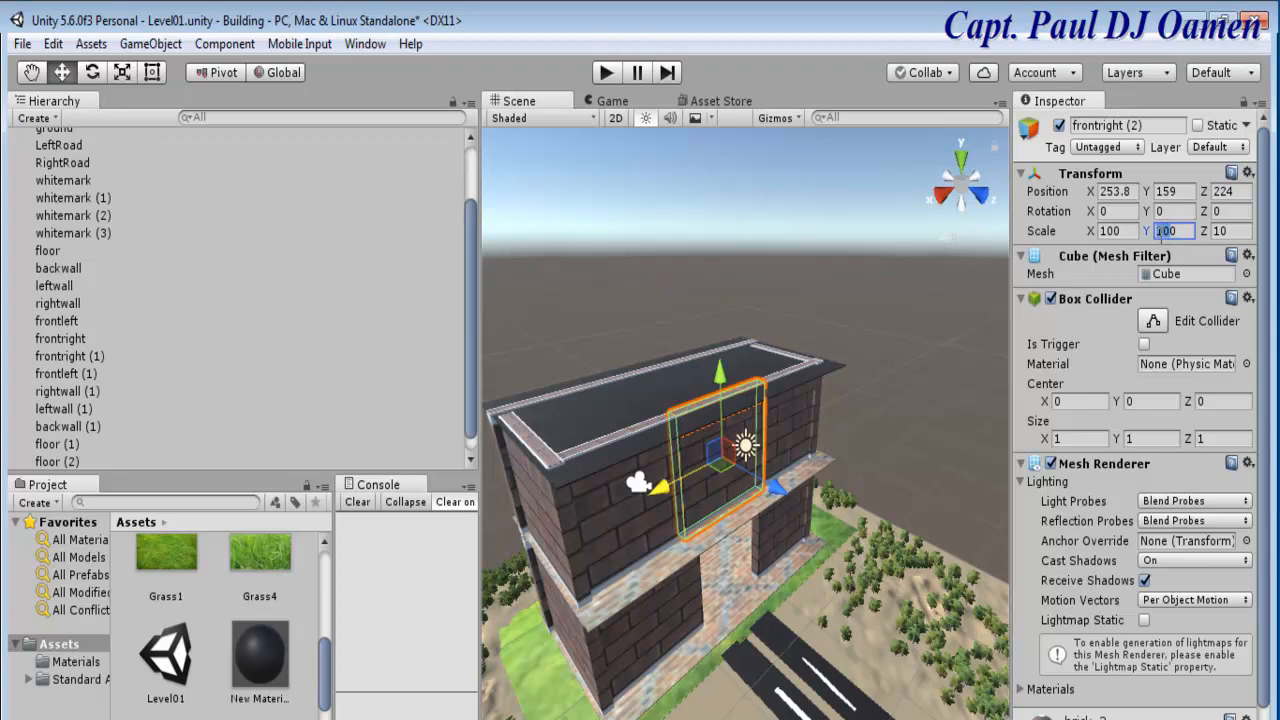
pyautogui.write('50')
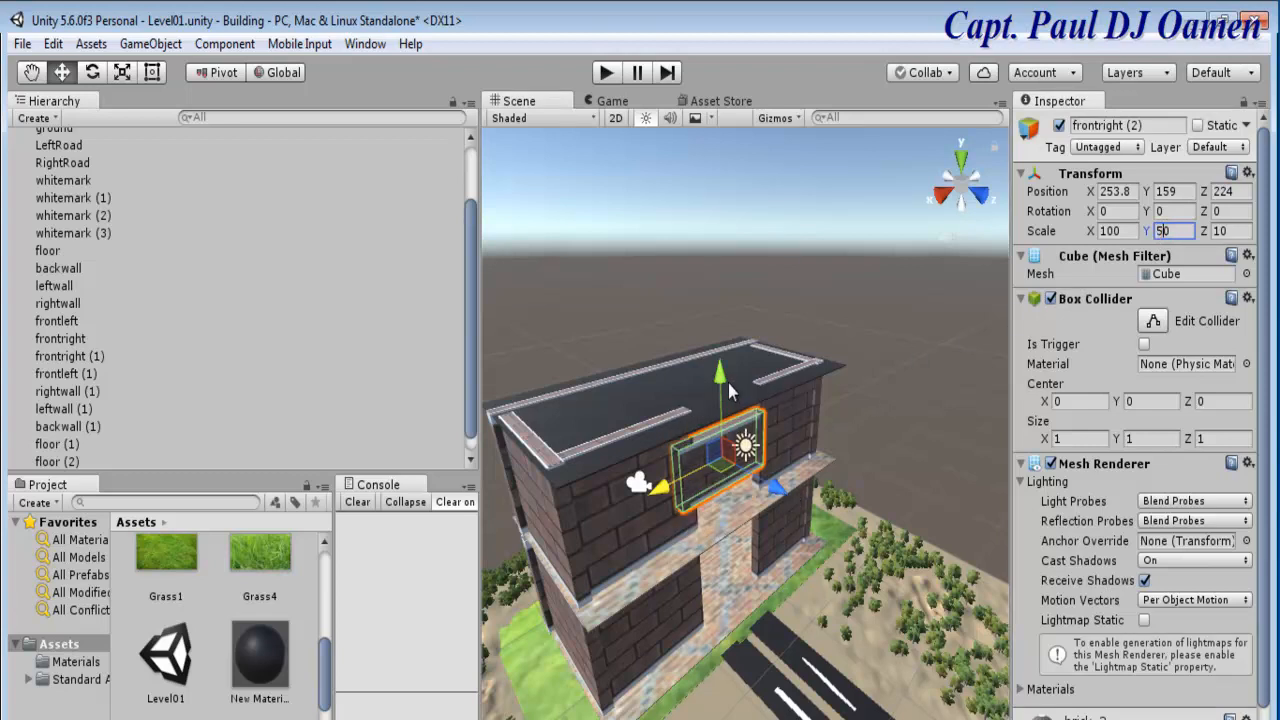
pyautogui.moveTo(729, 393); pyautogui.dragTo(735, 408)
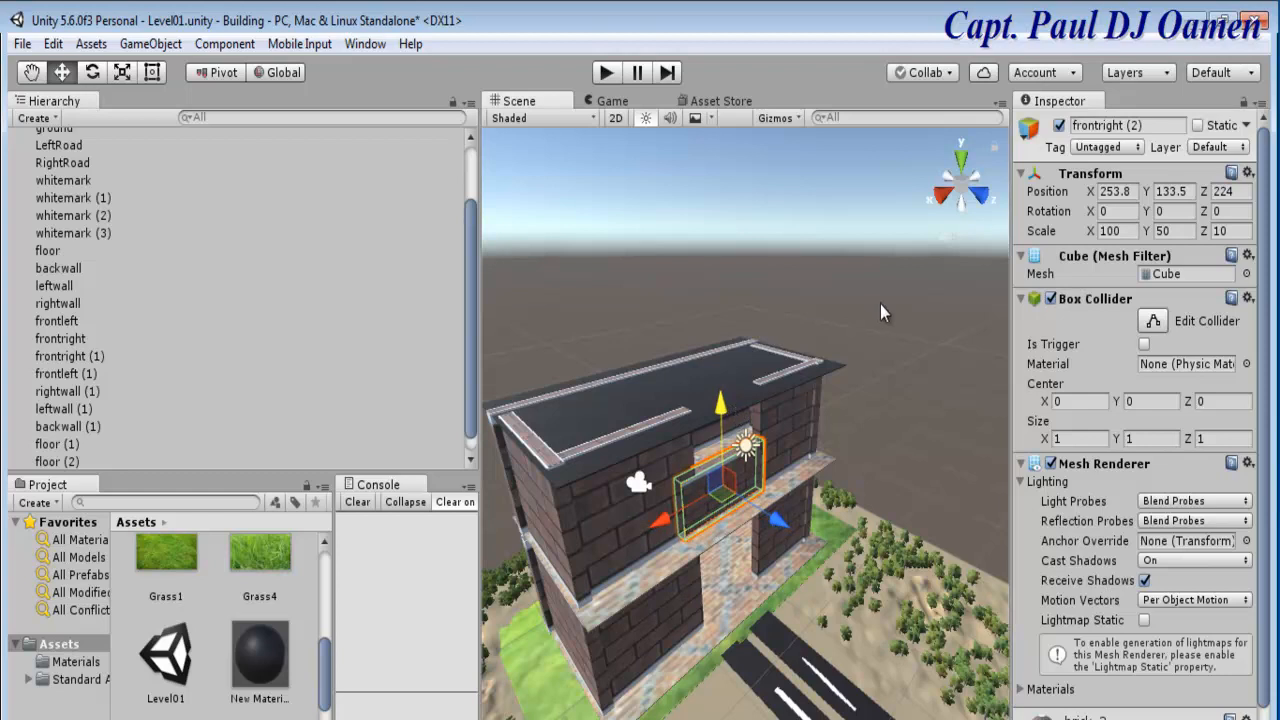
pyautogui.click(886, 338)
pyautogui.click(772, 472)
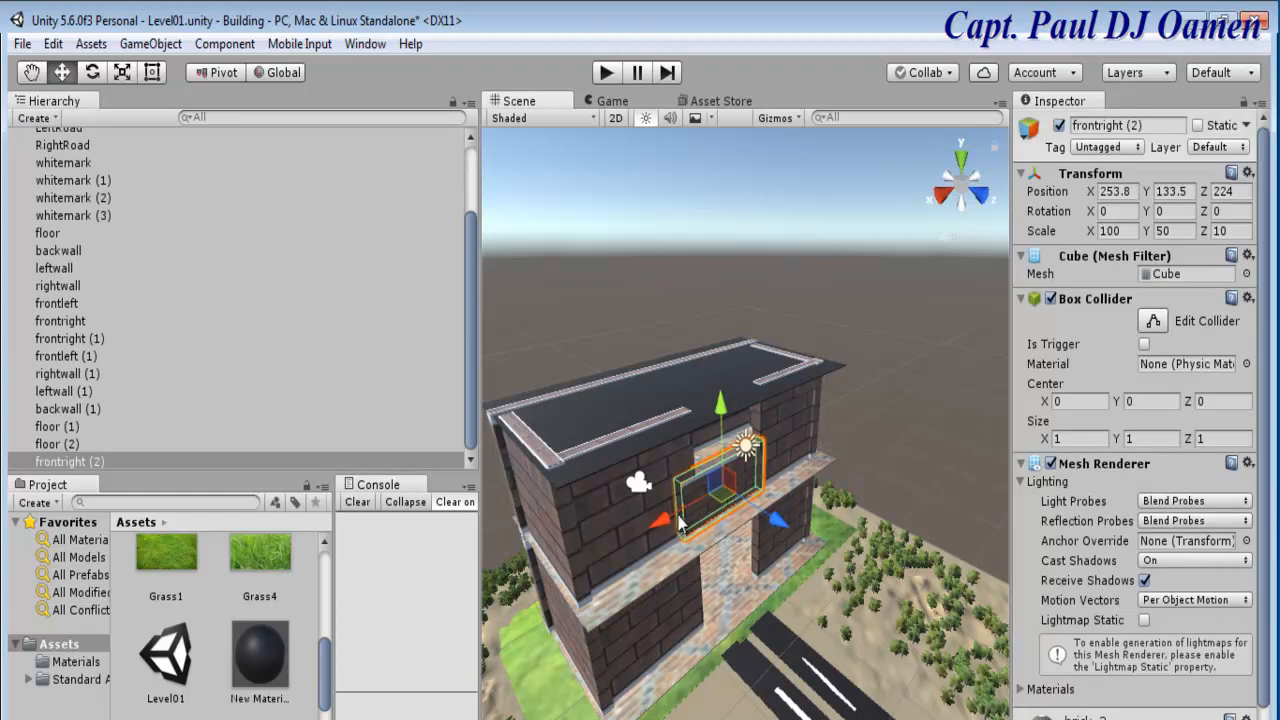
pyautogui.click(882, 416)
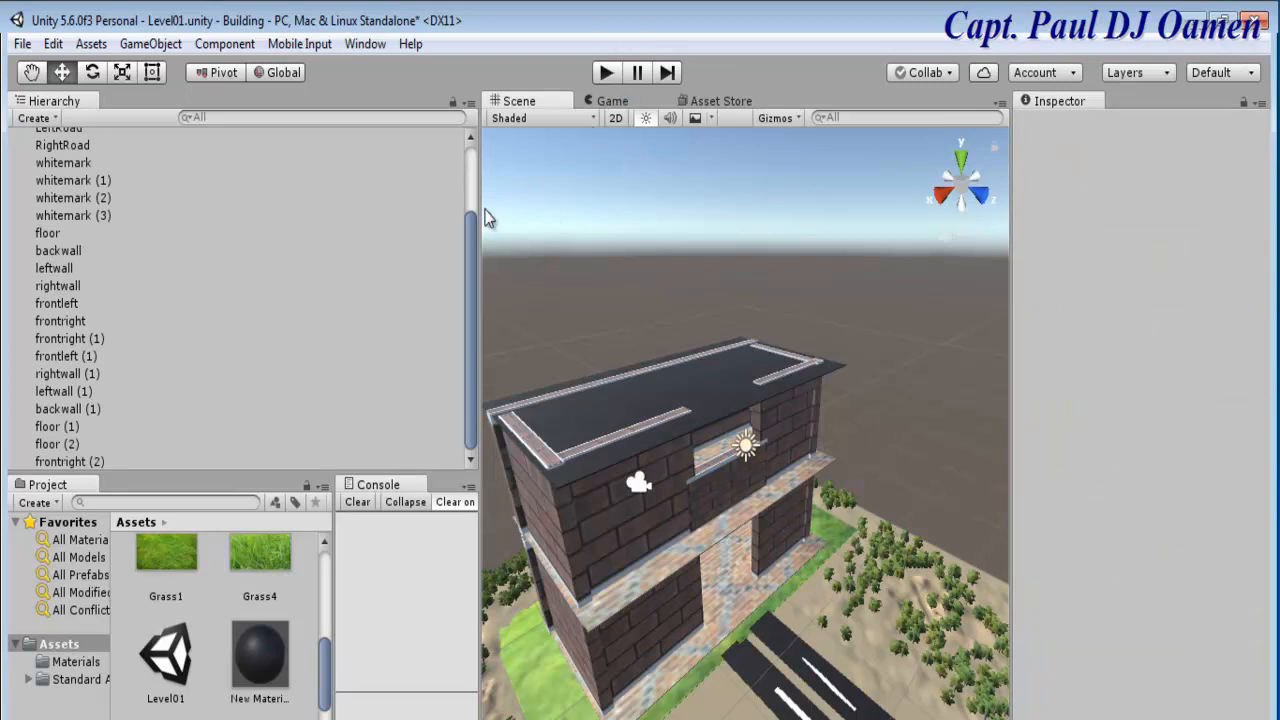
# Widen the Scene view by narrowing the Hierarchy area so the whole building and terrain fit.
pyautogui.moveTo(479, 210); pyautogui.dragTo(440, 209)
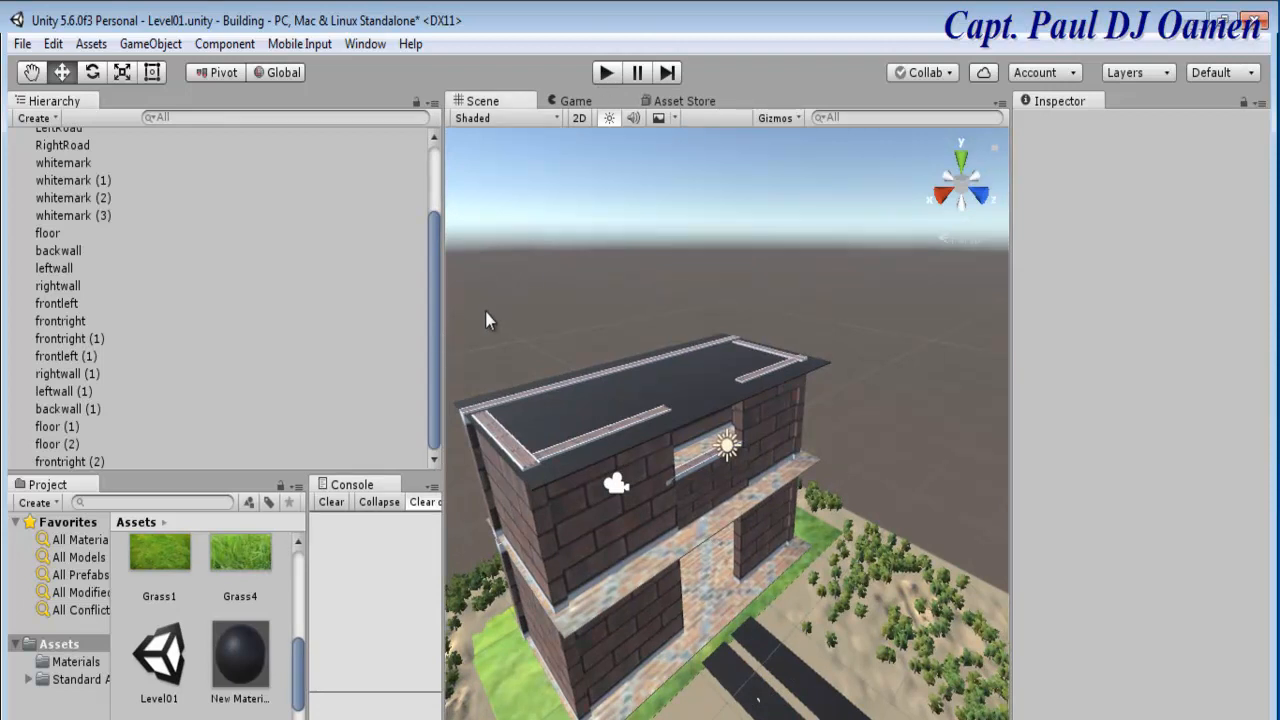
pyautogui.moveTo(440, 346); pyautogui.dragTo(240, 361)
pyautogui.scroll(-4, 803, 400)
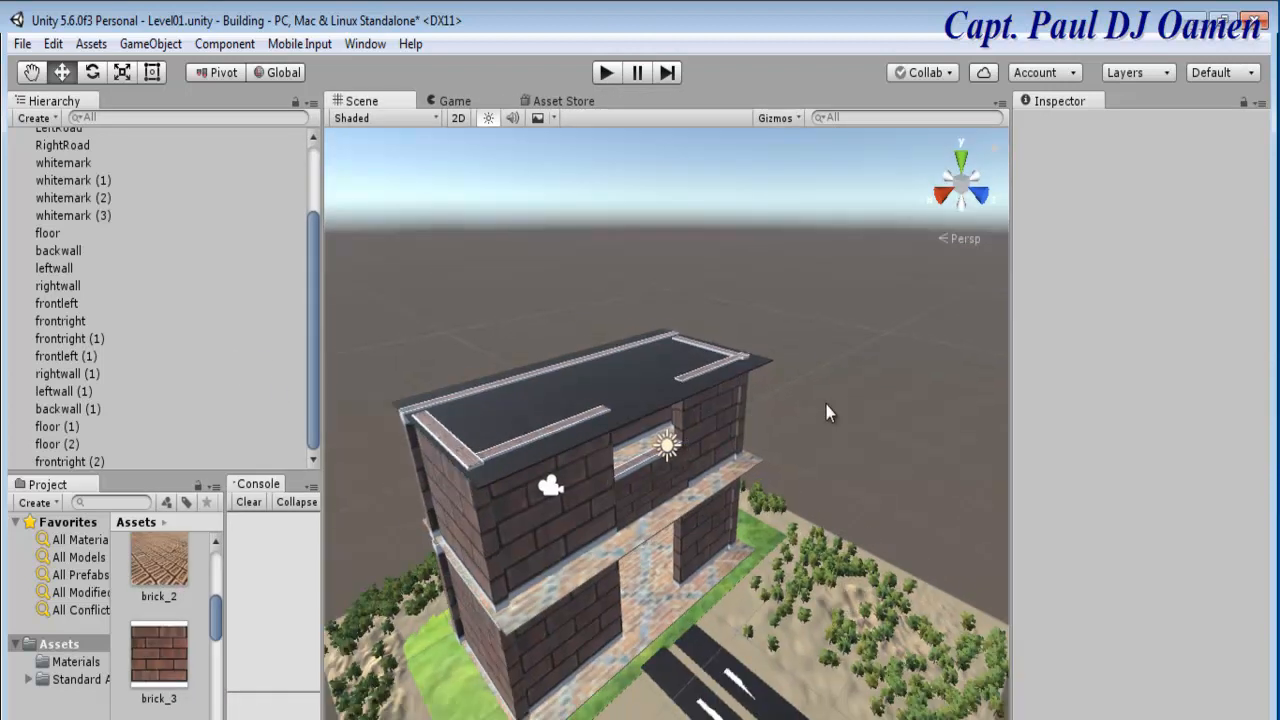
pyautogui.scroll(-2, 828, 414)
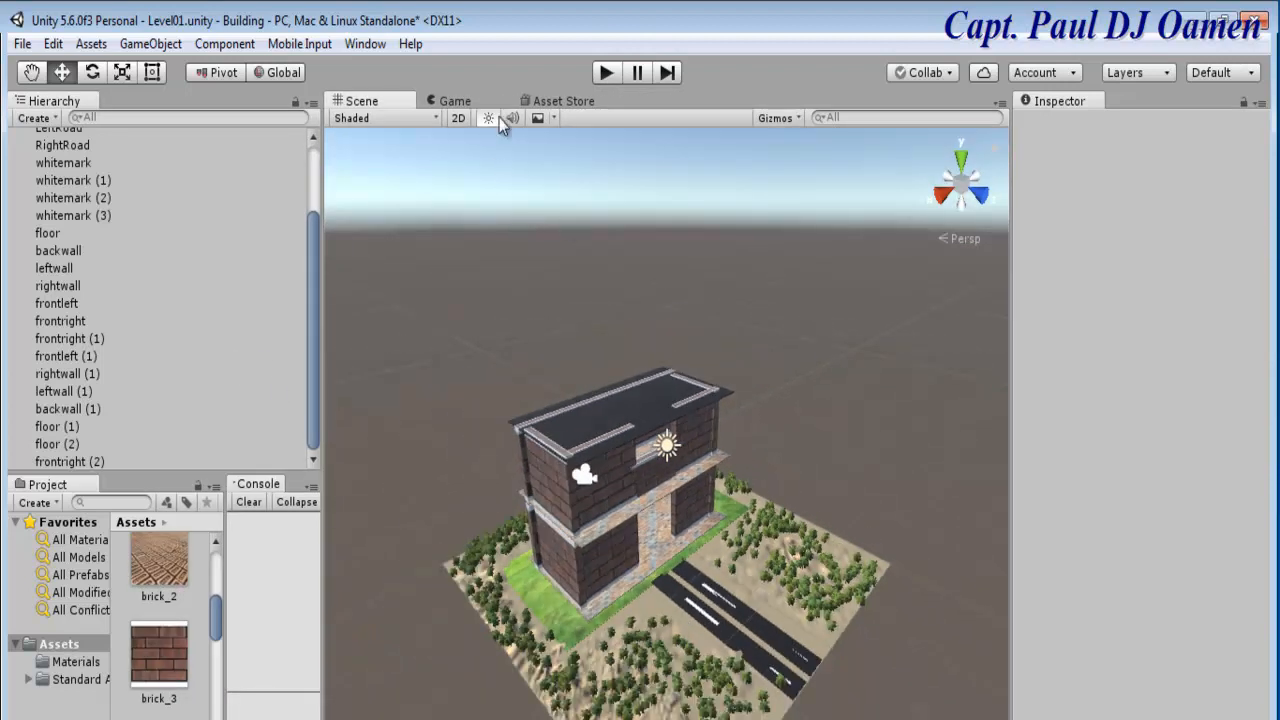
# Run the scene to check how the main camera frames the building, and stop playback.
pyautogui.click(606, 73)
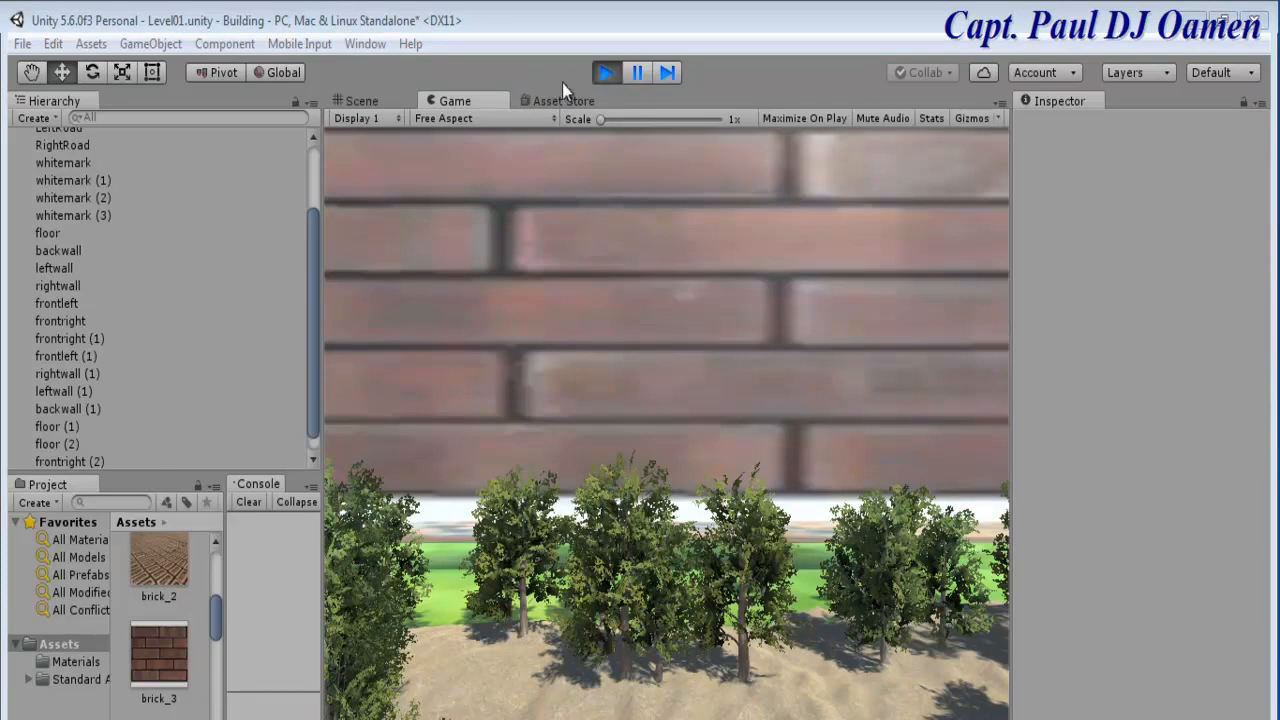
pyautogui.click(607, 73)
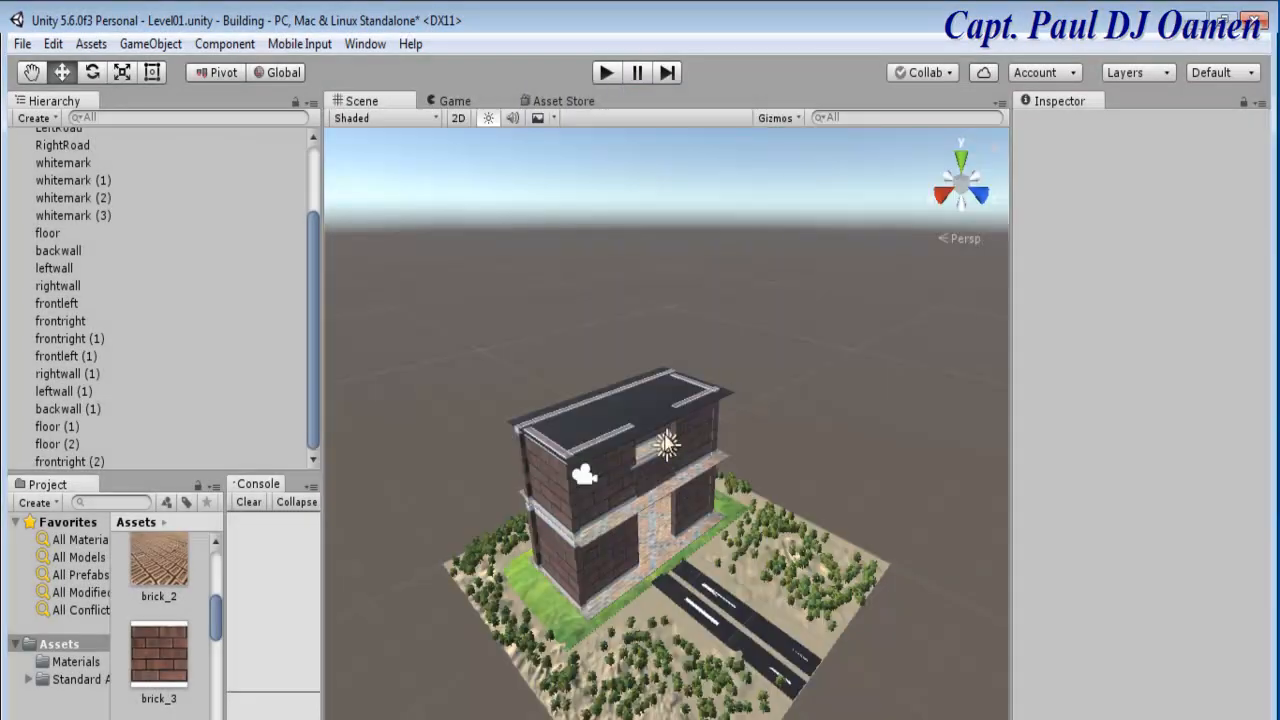
# Move Main Camera up and back behind the building to about X 238, Y 116, Z -152.
pyautogui.click(586, 477)
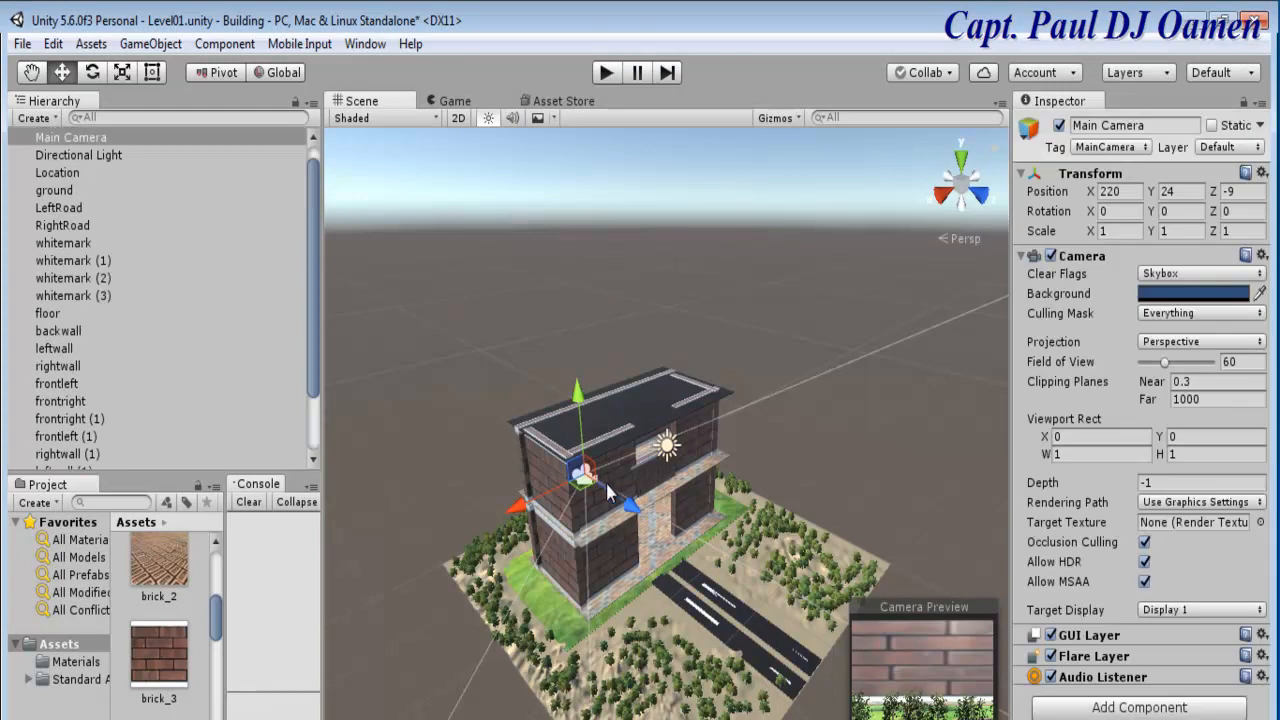
pyautogui.moveTo(525, 506); pyautogui.dragTo(555, 514)
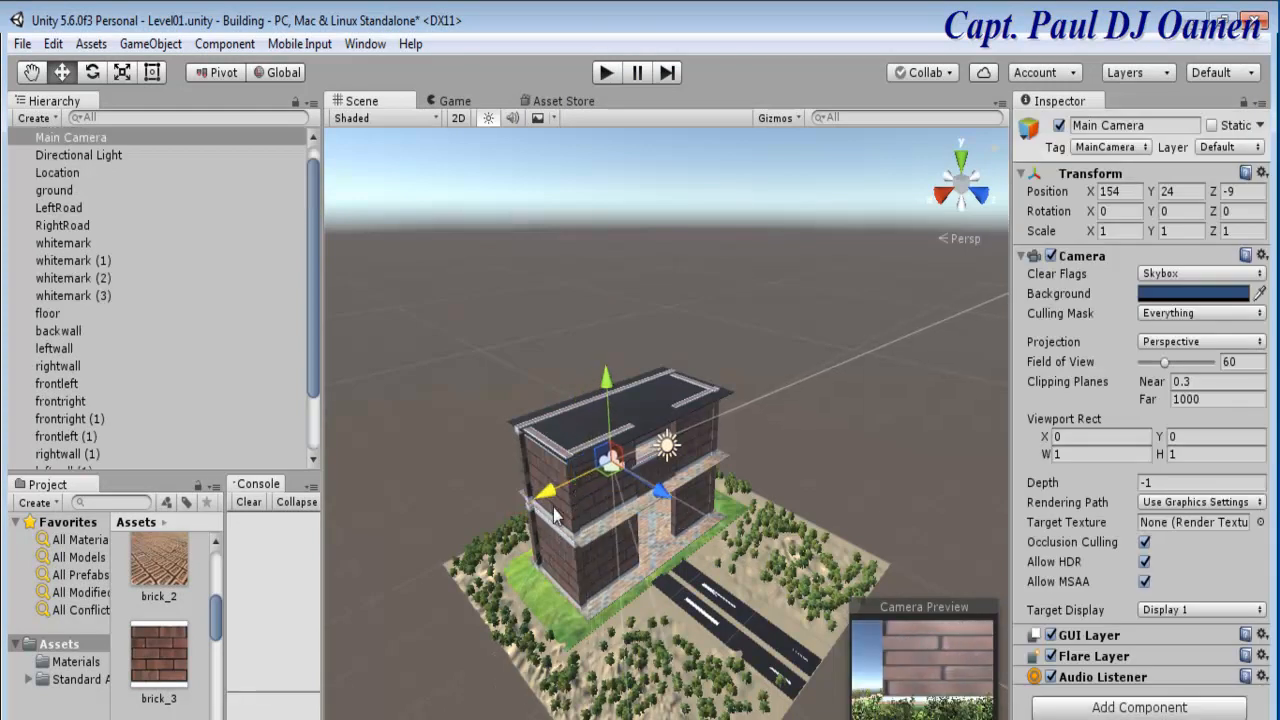
pyautogui.moveTo(615, 385); pyautogui.dragTo(610, 331)
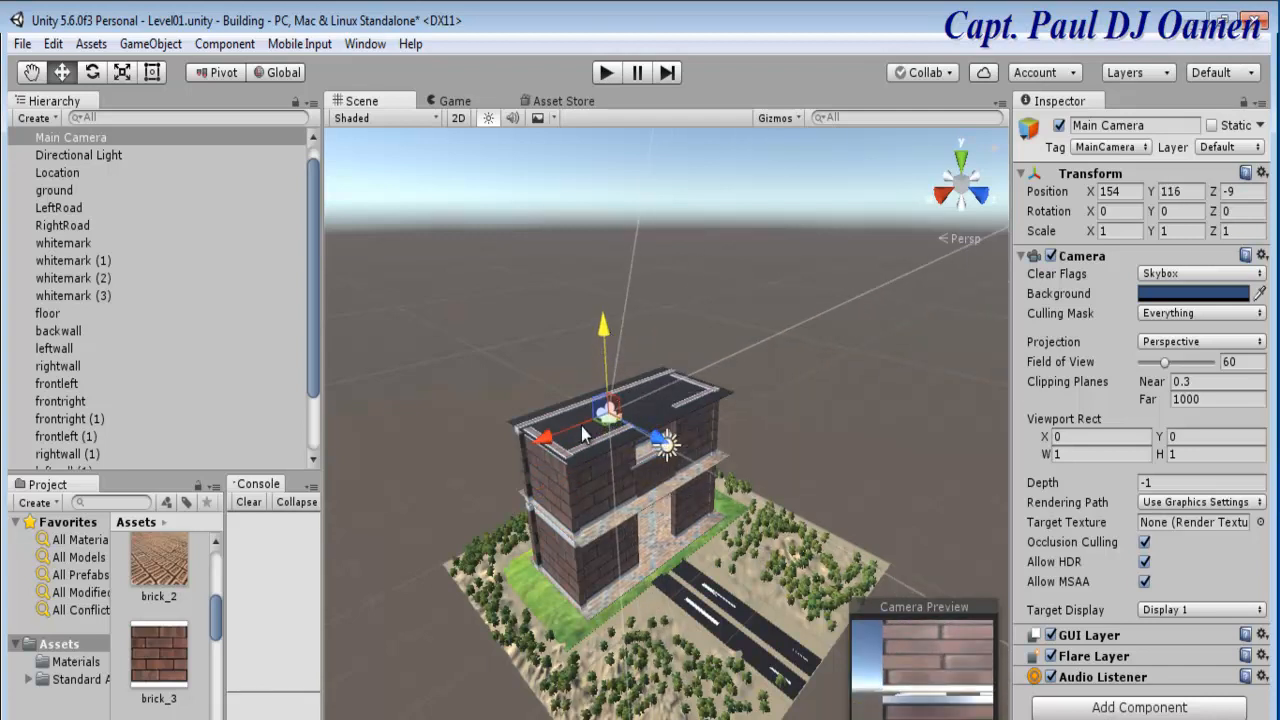
pyautogui.moveTo(552, 437)
pyautogui.mouseDown()
pyautogui.moveTo(526, 449)
pyautogui.moveTo(544, 446)
pyautogui.mouseUp()
pyautogui.moveTo(644, 439); pyautogui.dragTo(603, 417)
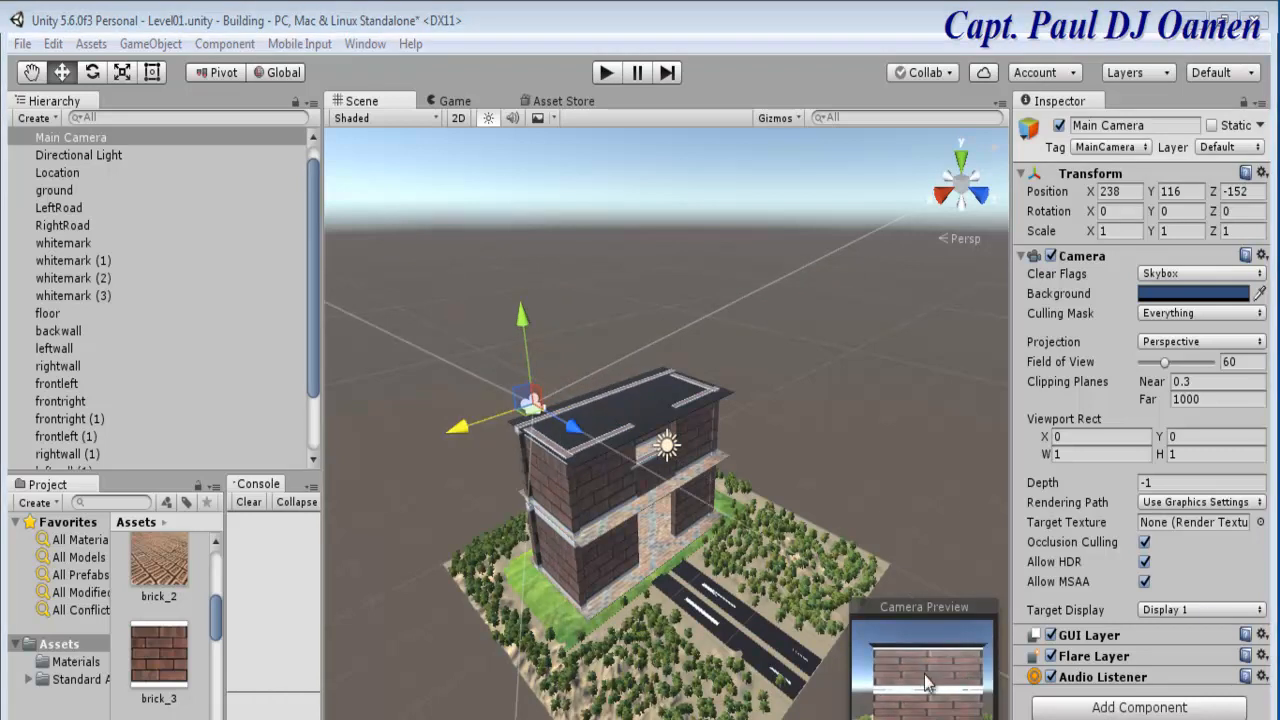
# Run the scene with the Game view maximized to examine the two-storey building from behind, and stop playback.
pyautogui.click(605, 73)
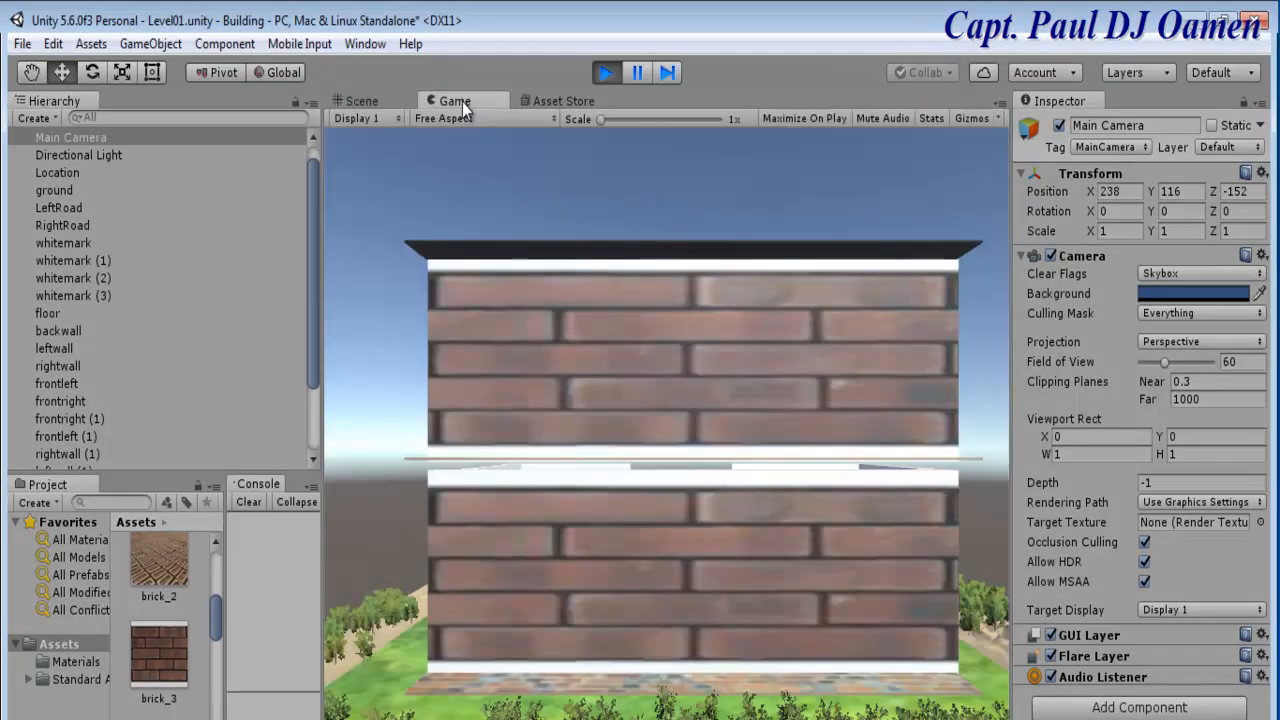
pyautogui.rightClick(462, 102)
pyautogui.click(533, 172)
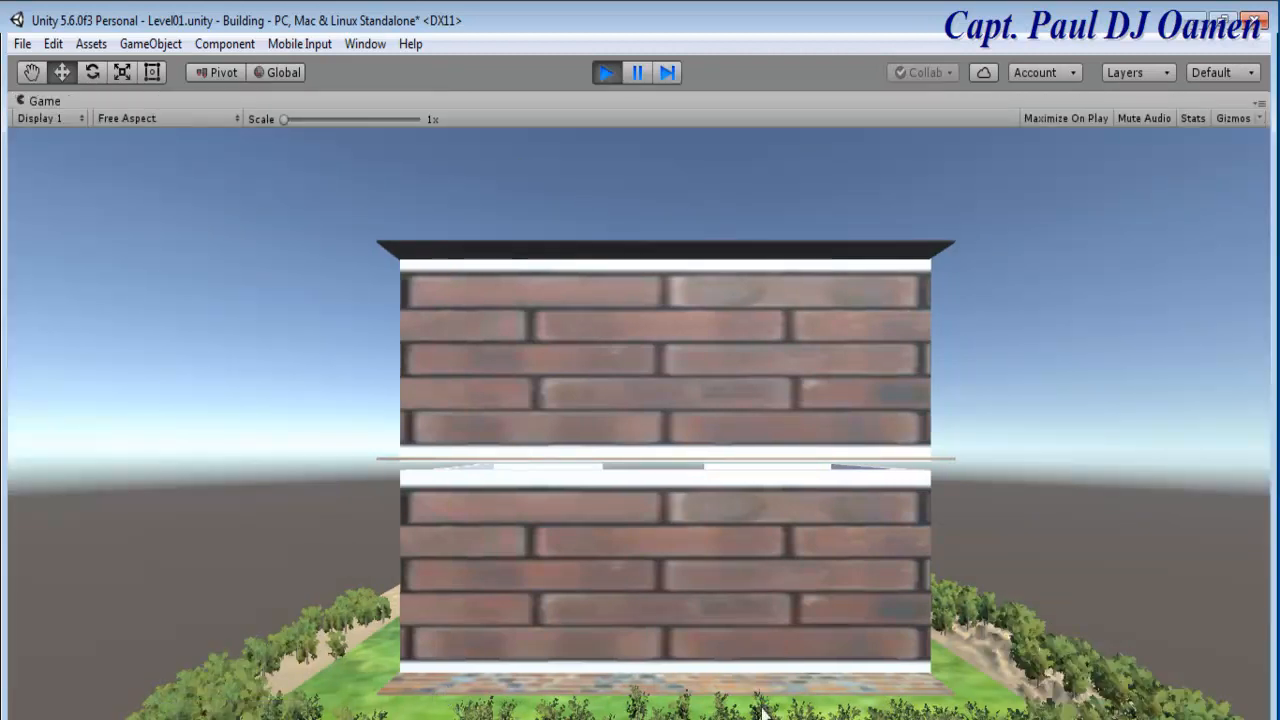
pyautogui.click(605, 74)
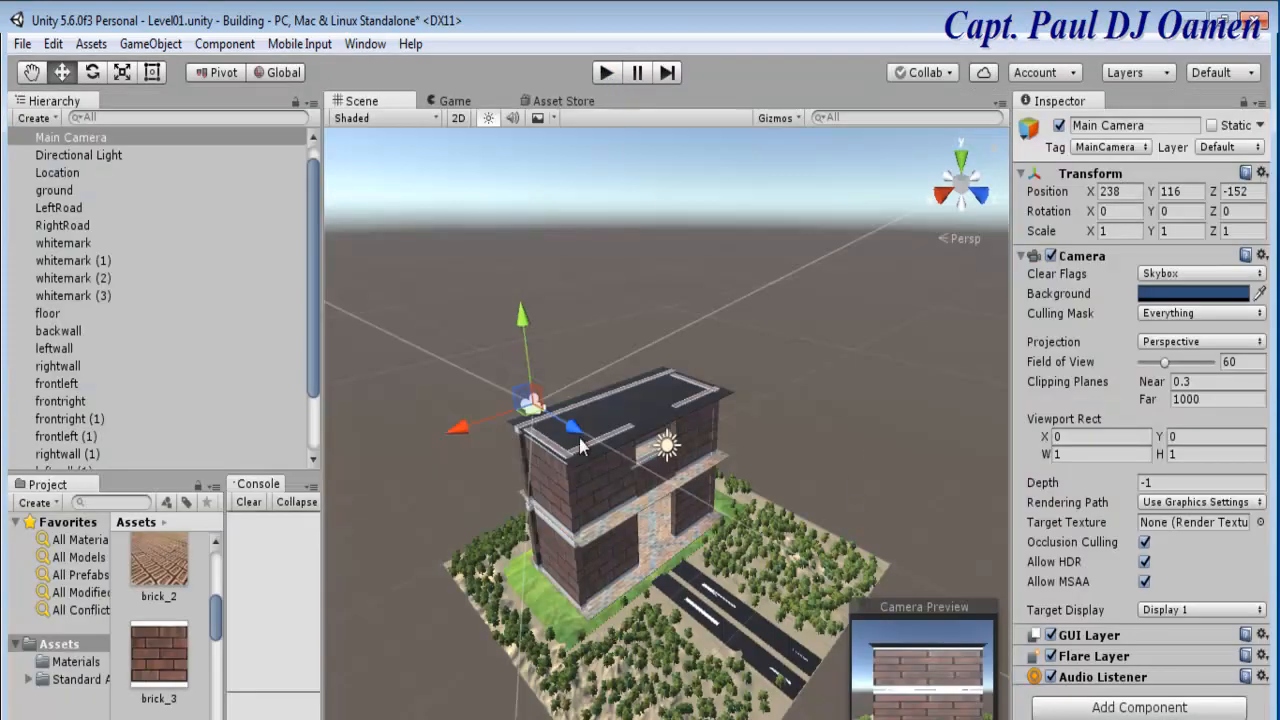
# Move Main Camera inside the building to about Y 48, Z 199, tilt it down about 33° towards the road, and run the scene.
pyautogui.moveTo(576, 430); pyautogui.dragTo(620, 436)
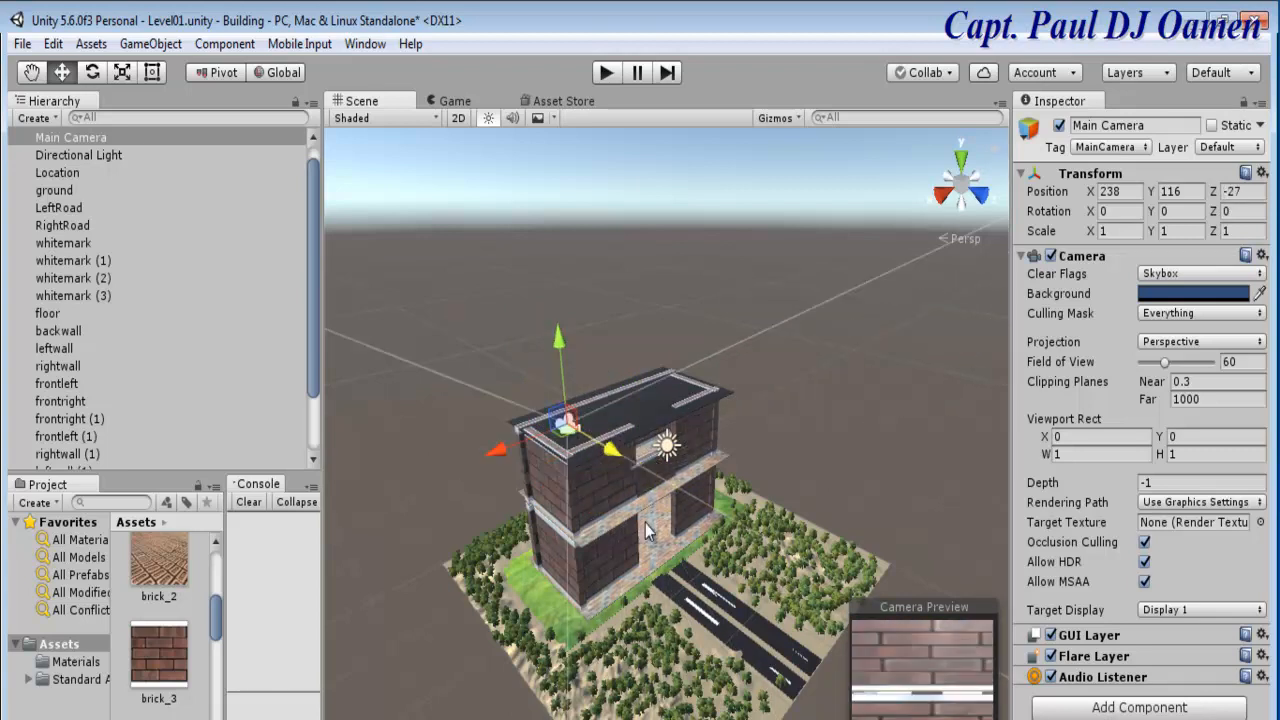
pyautogui.hotkey('ctrl', 'p')
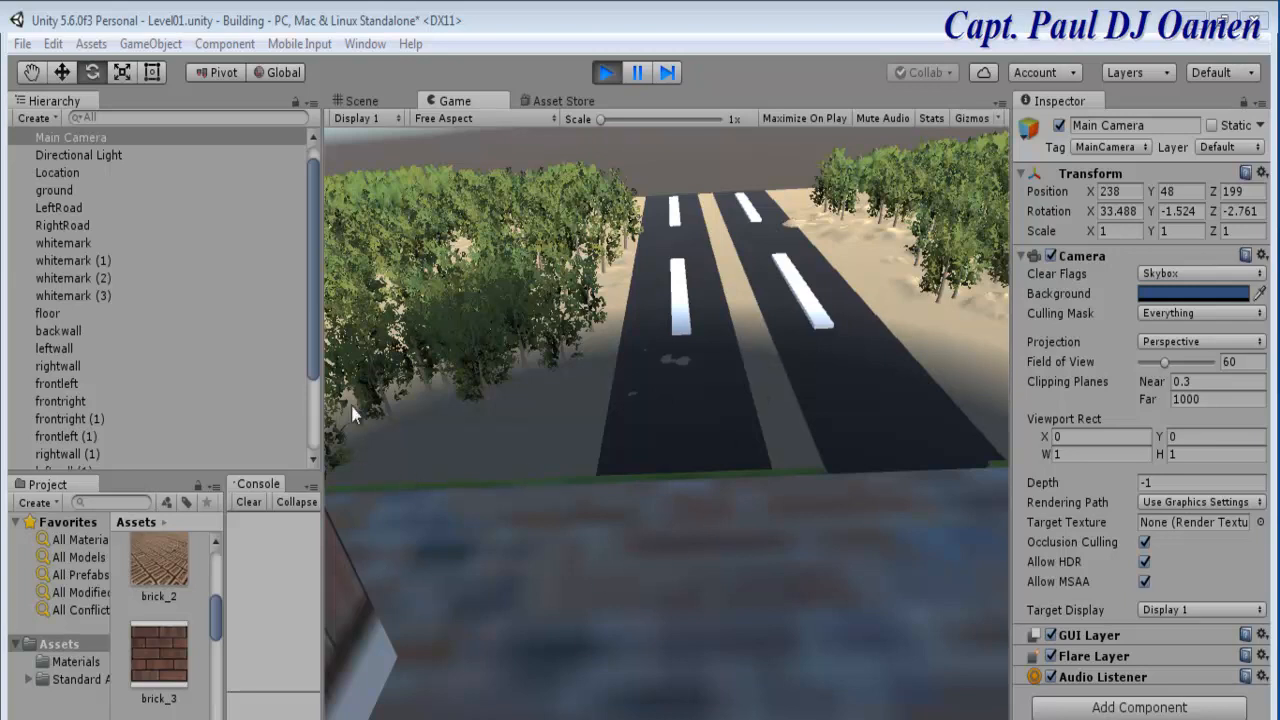
# Maximize the running Game view to examine the road from inside the building, and stop playback.
pyautogui.rightClick(485, 102)
pyautogui.click(556, 179)
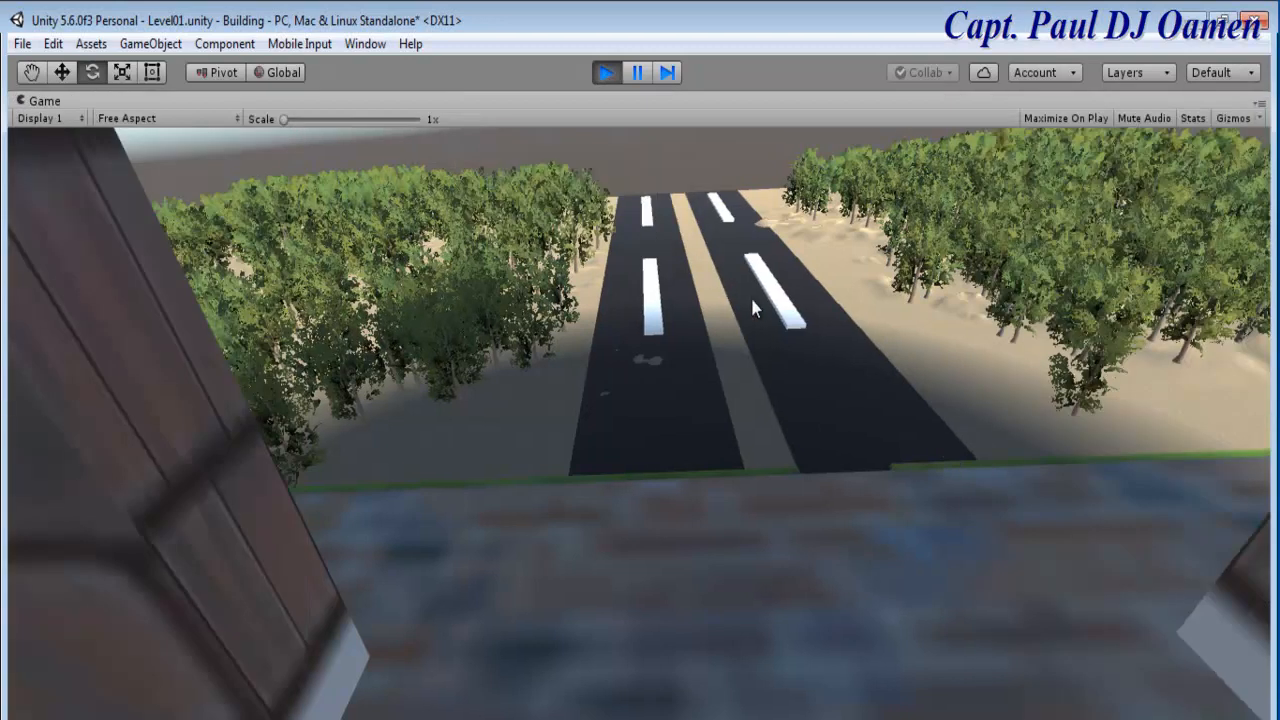
pyautogui.click(607, 72)
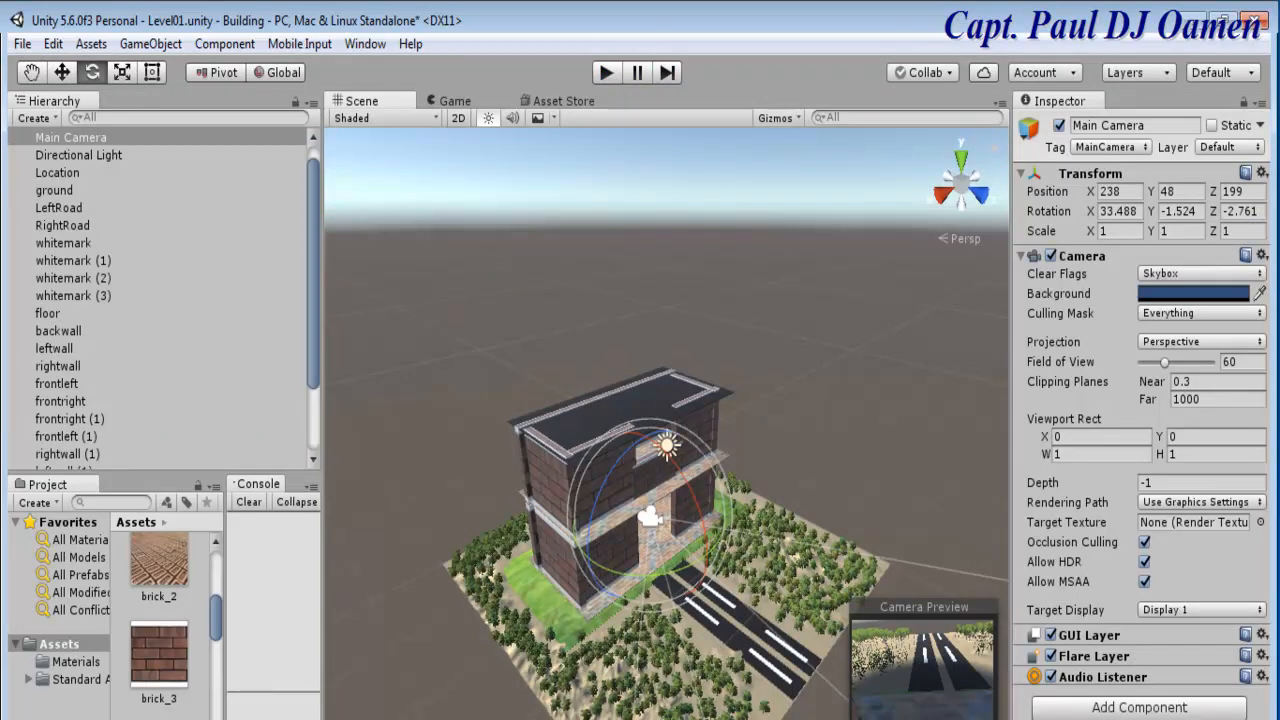
# Place the RigidBodyFPSController prefab from Standard Assets' FirstPersonCharacter Prefabs in front of the building, at about X 311, Y 0.5, Z 255.
pyautogui.moveTo(214, 607); pyautogui.dragTo(214, 610)
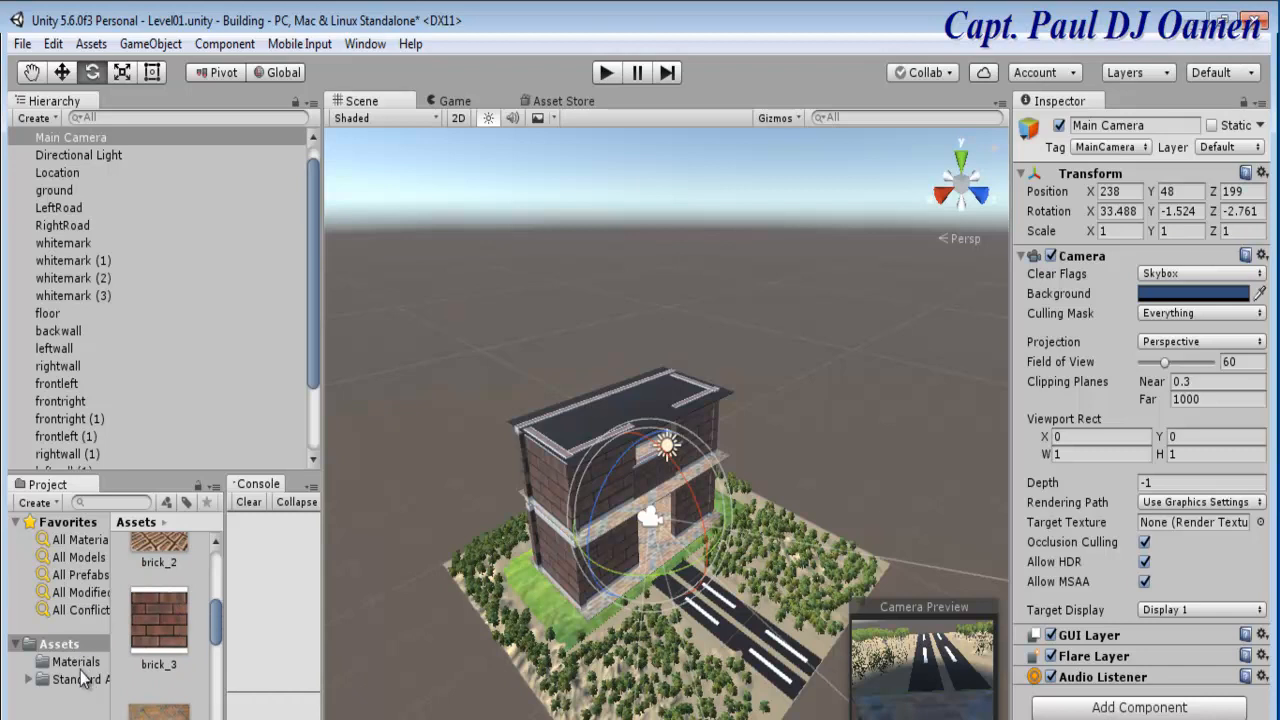
pyautogui.click(59, 646)
pyautogui.moveTo(217, 614); pyautogui.dragTo(228, 557)
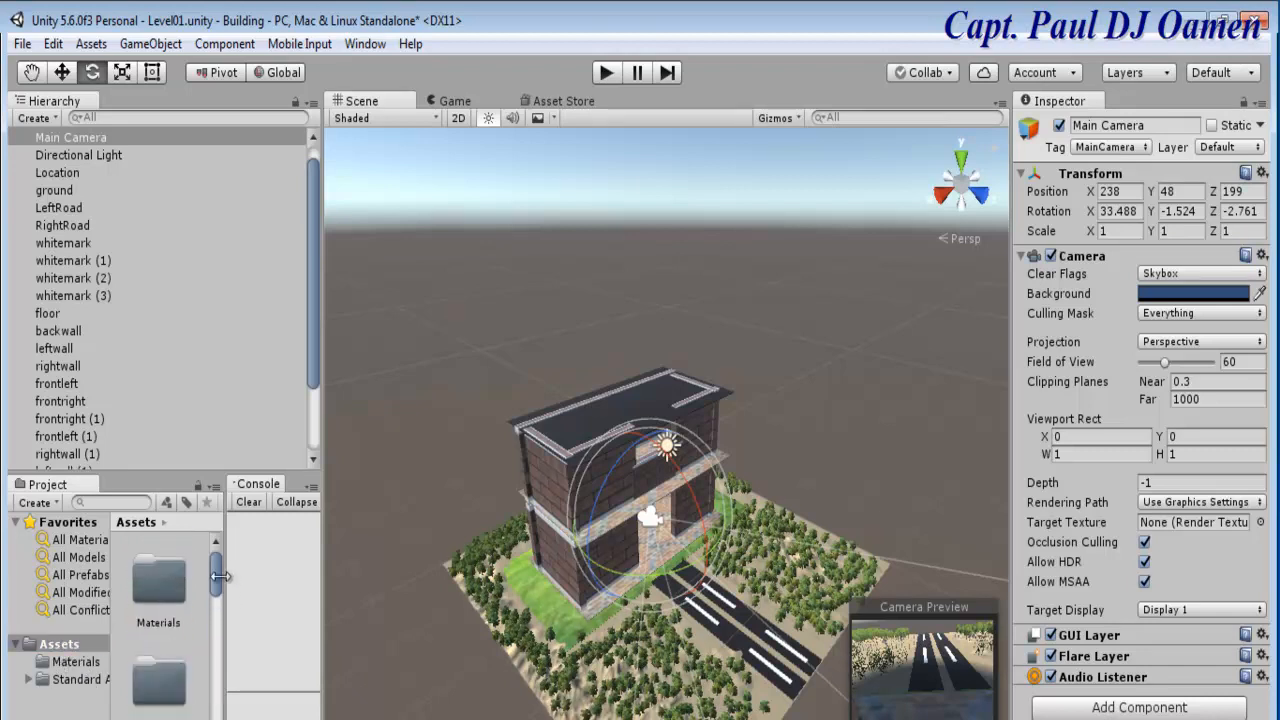
pyautogui.click(76, 689)
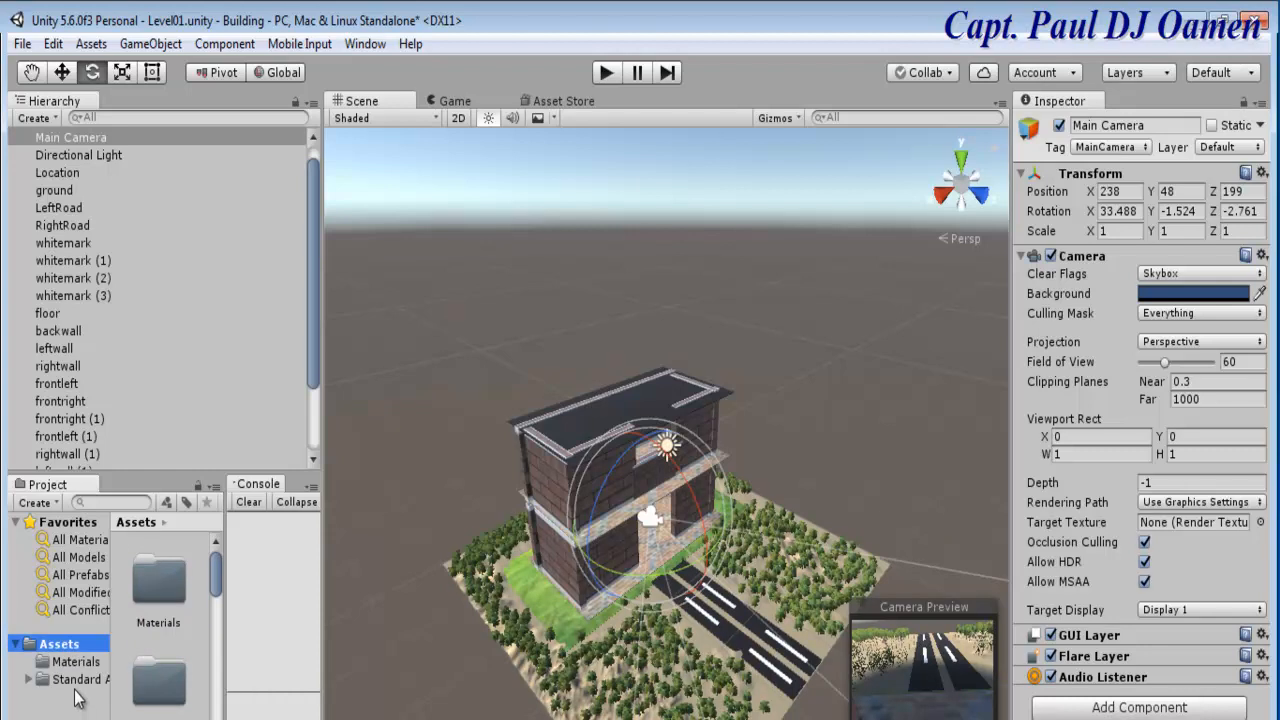
pyautogui.click(78, 680)
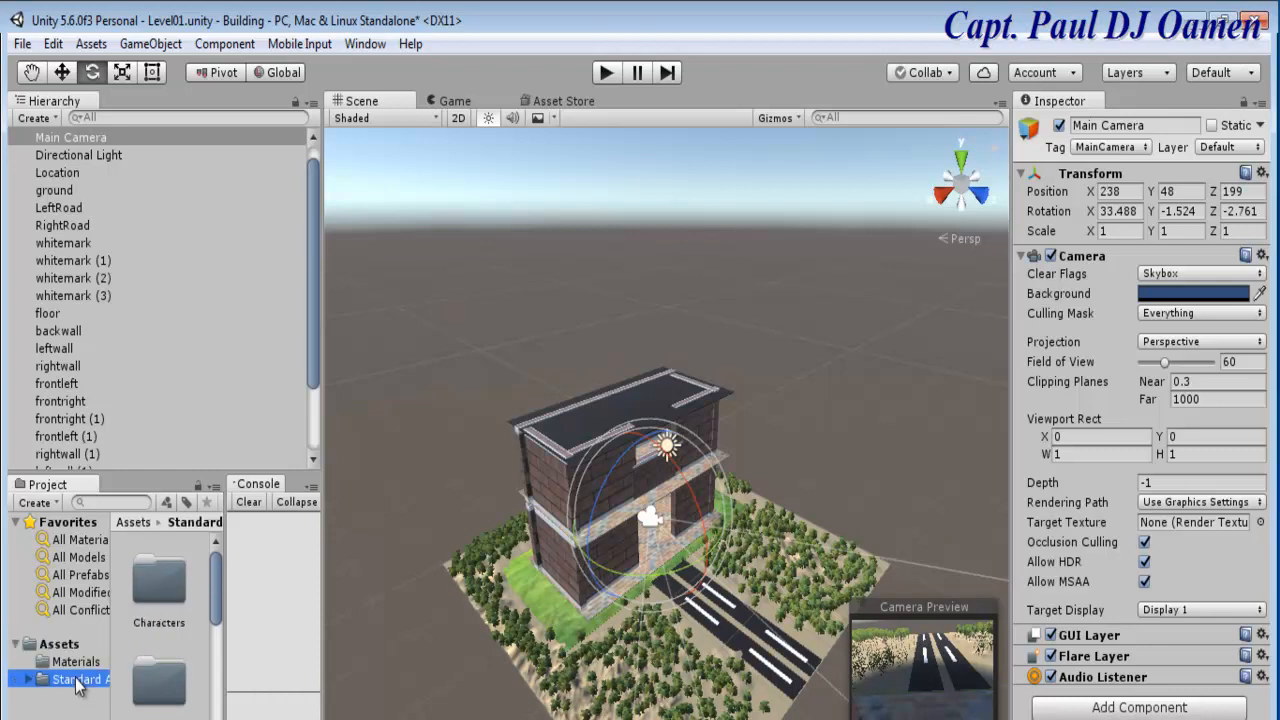
pyautogui.doubleClick(163, 580)
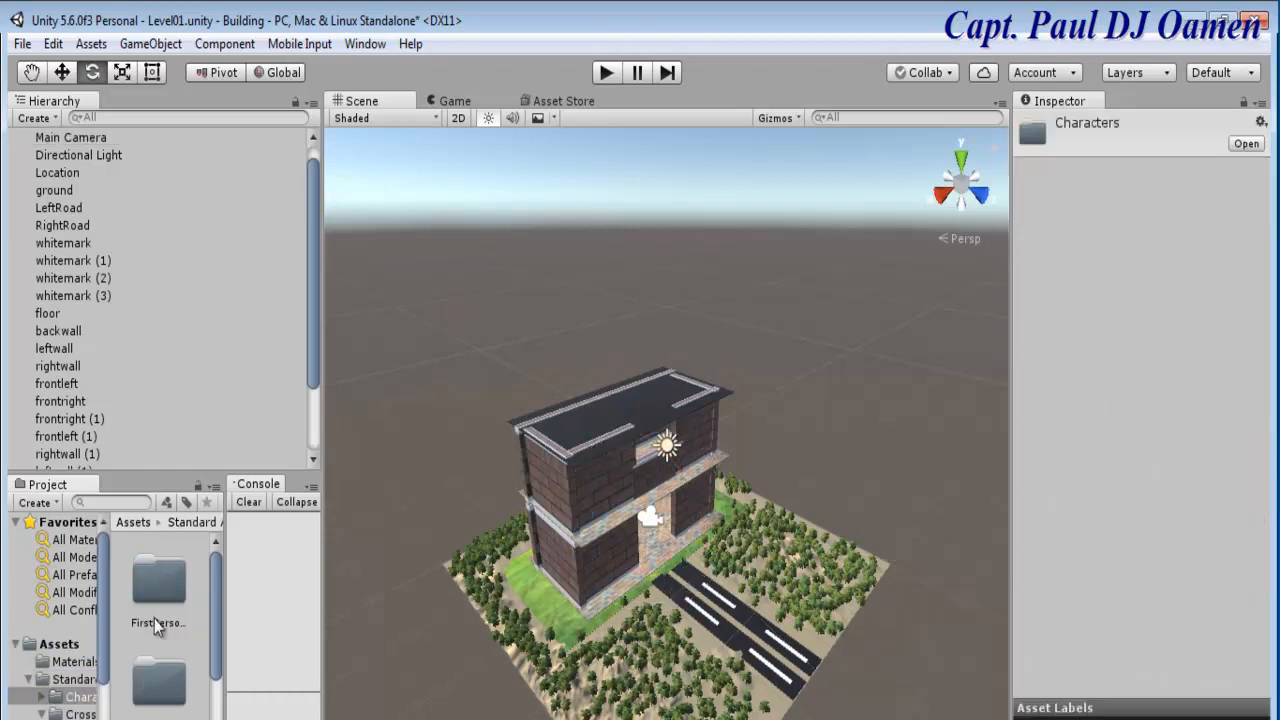
pyautogui.doubleClick(157, 587)
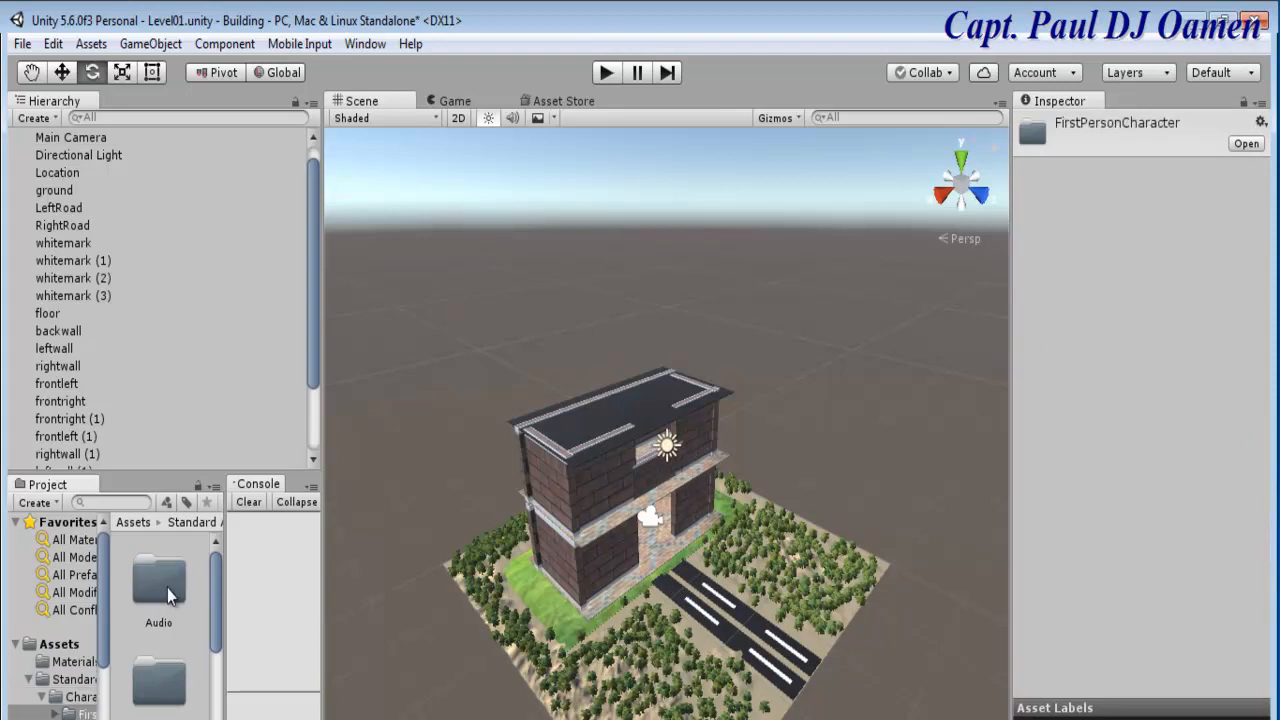
pyautogui.moveTo(213, 591); pyautogui.dragTo(212, 636)
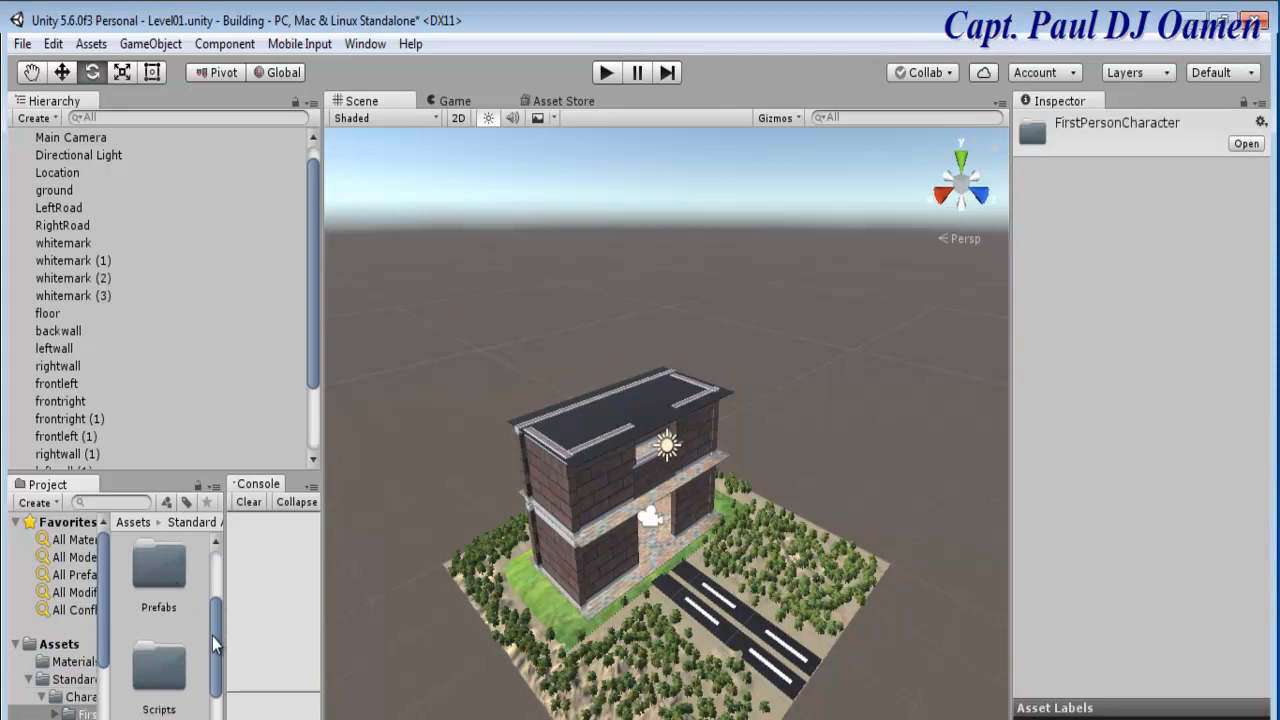
pyautogui.doubleClick(159, 578)
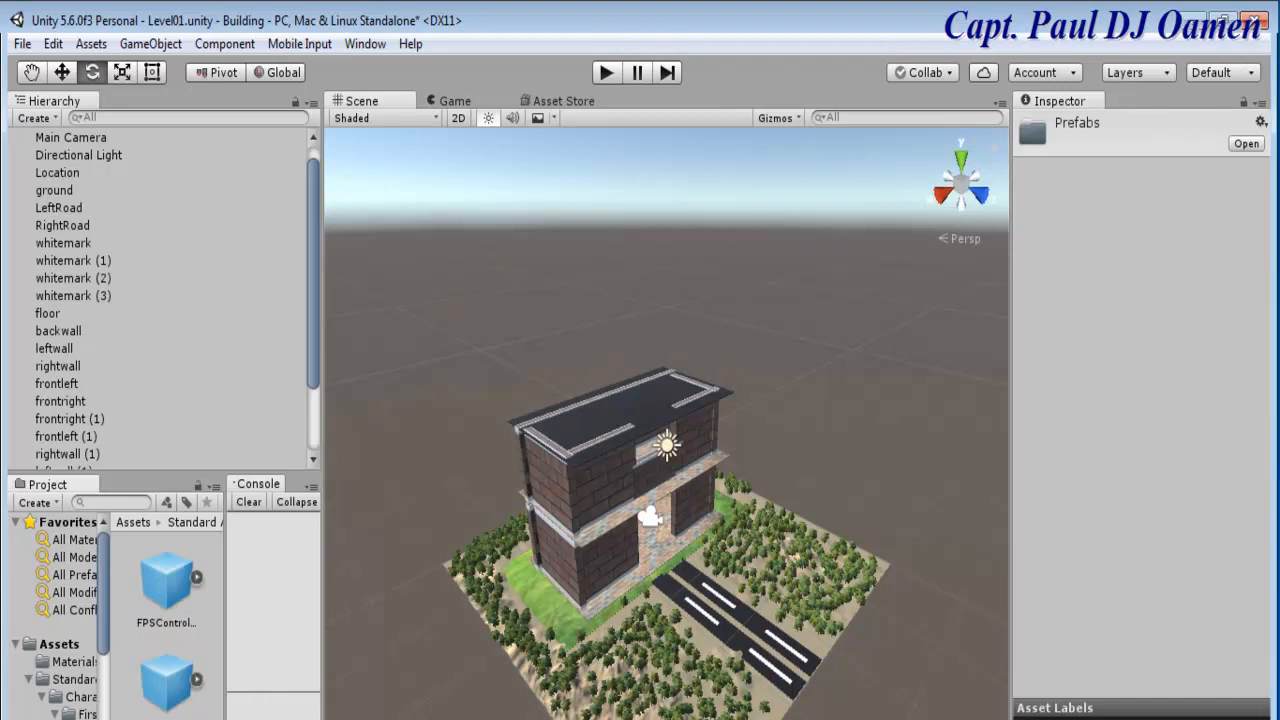
pyautogui.moveTo(166, 680)
pyautogui.mouseDown()
pyautogui.moveTo(605, 700)
pyautogui.moveTo(658, 672)
pyautogui.moveTo(638, 590)
pyautogui.moveTo(648, 596)
pyautogui.mouseUp()
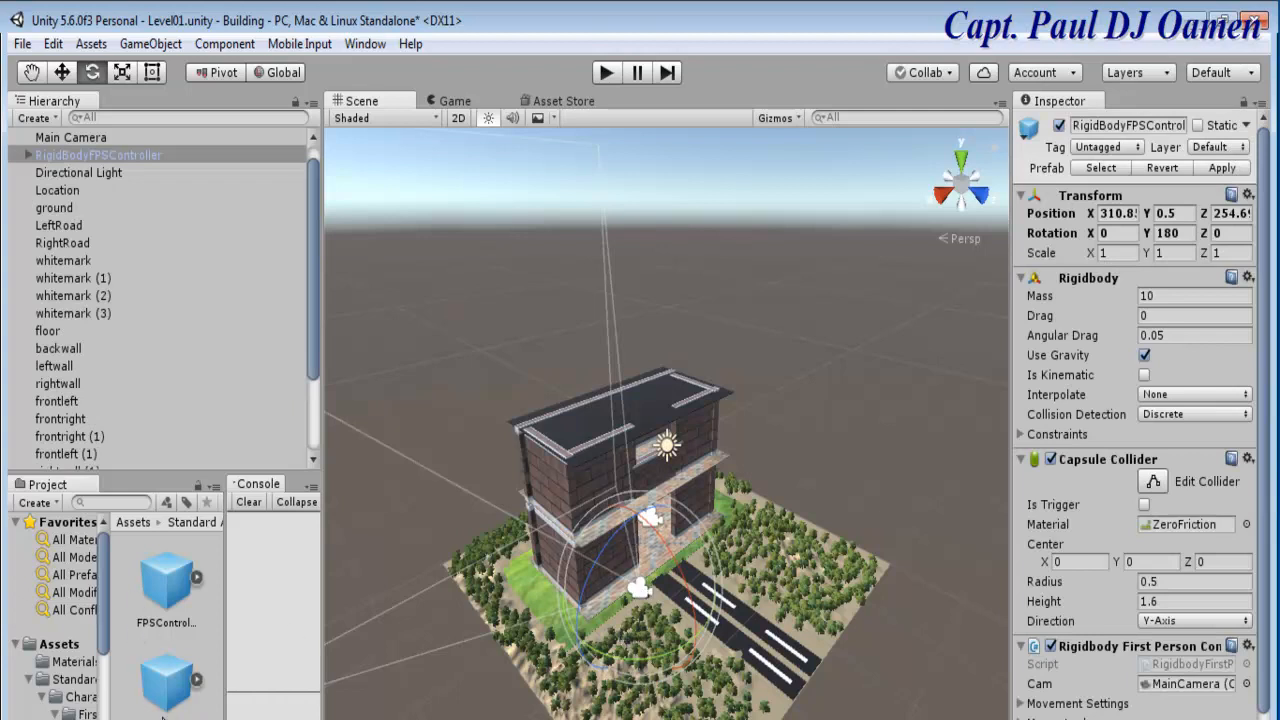
# Run the scene briefly to test the first-person view, and move RigidBodyFPSController beside the road to X 75, Y 93, Z 428.
pyautogui.click(600, 80)
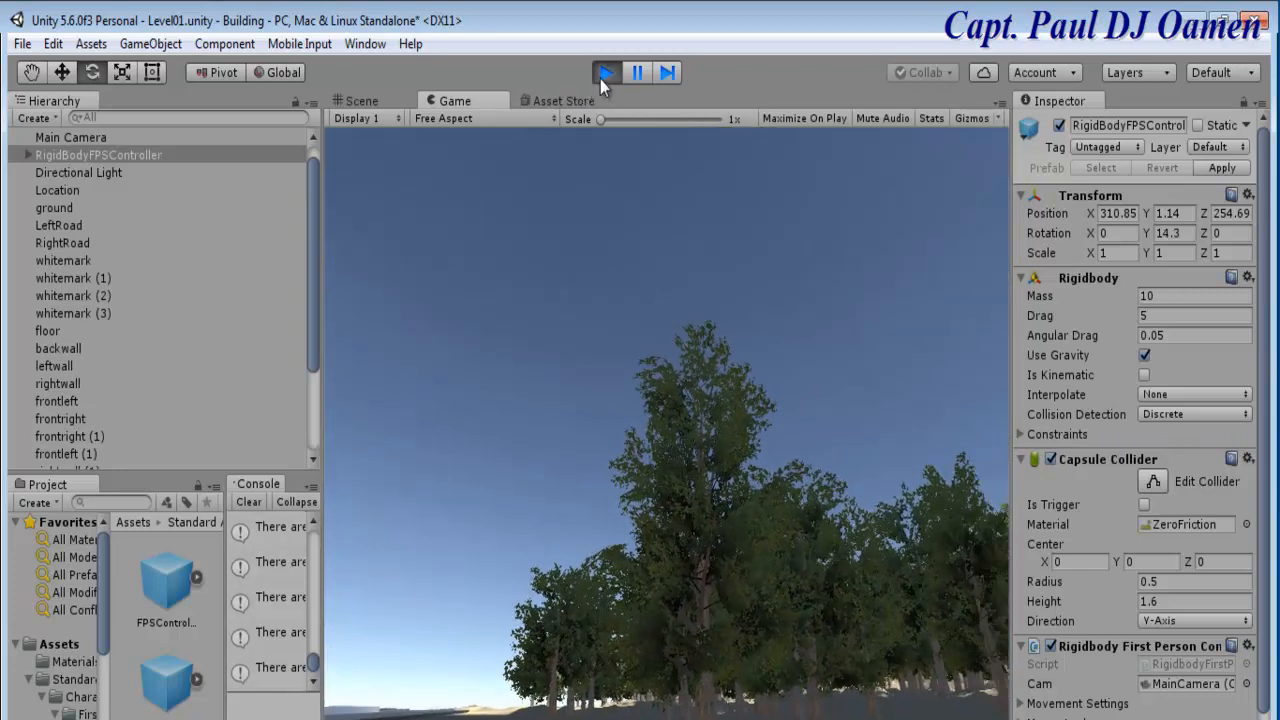
pyautogui.click(605, 73)
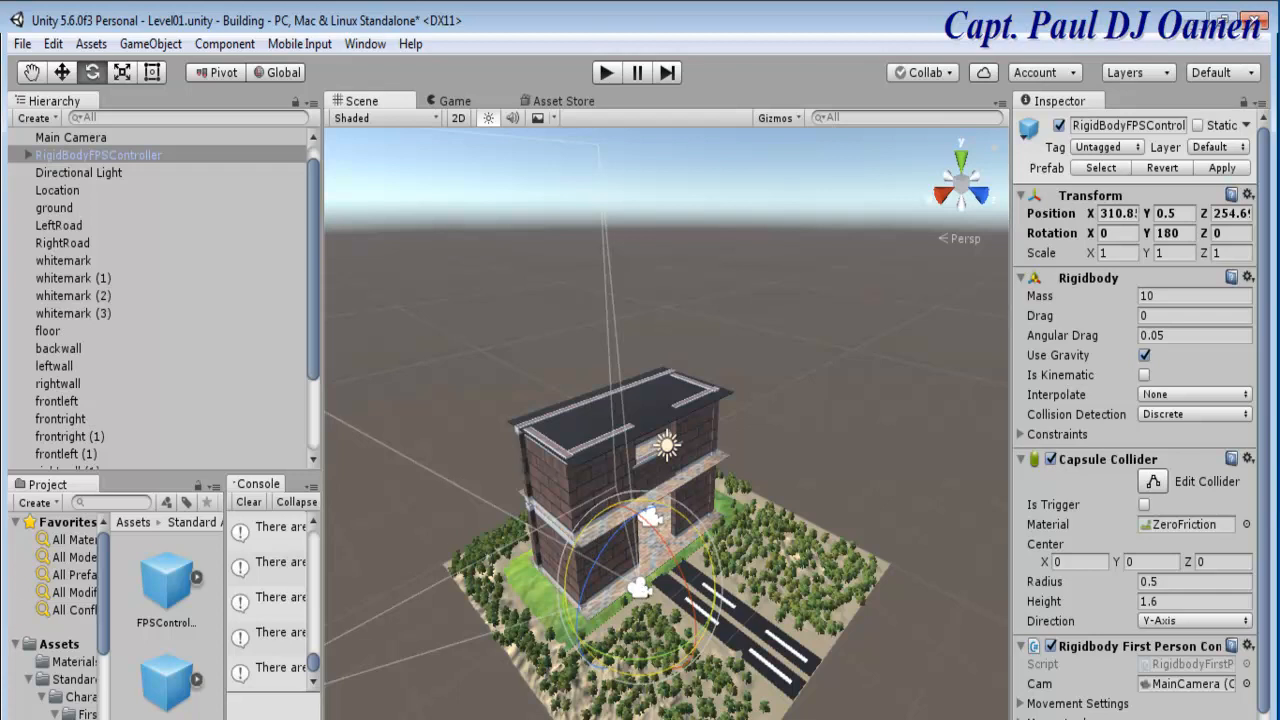
pyautogui.press('w')
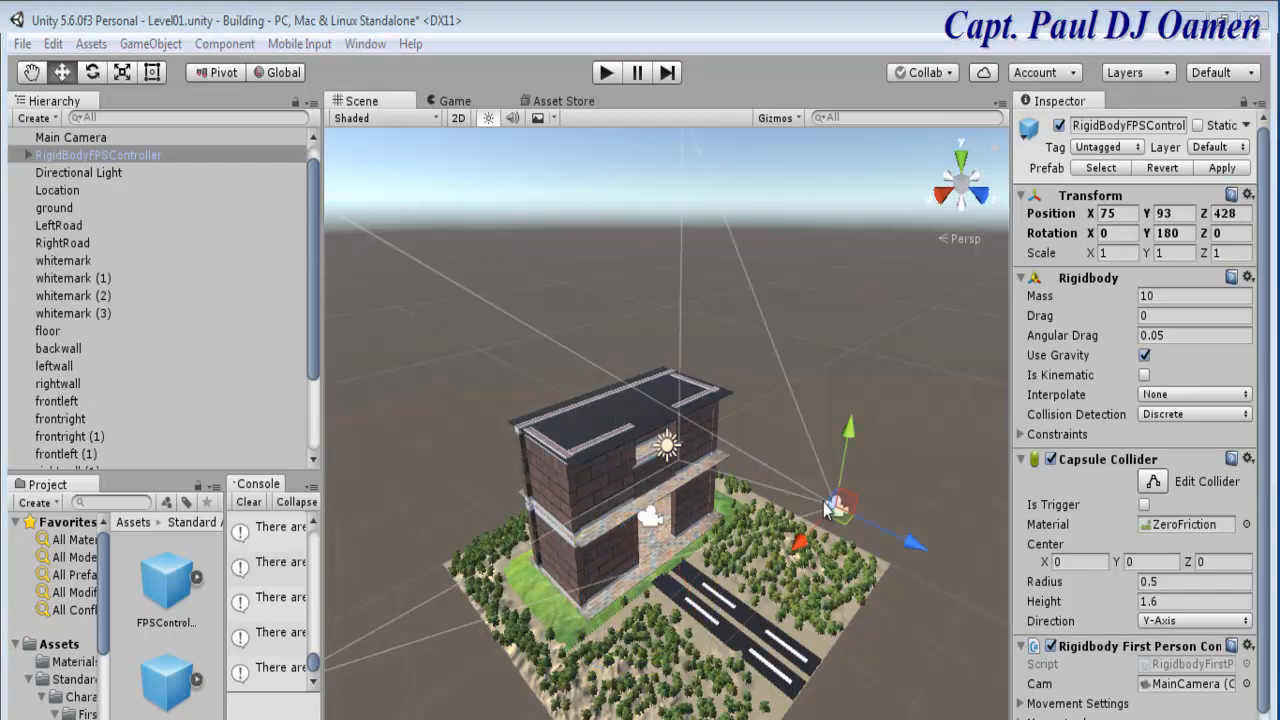
# Run the scene with the Game view maximized and walk the first-person controller sideways and backwards among the trees.
pyautogui.click(606, 74)
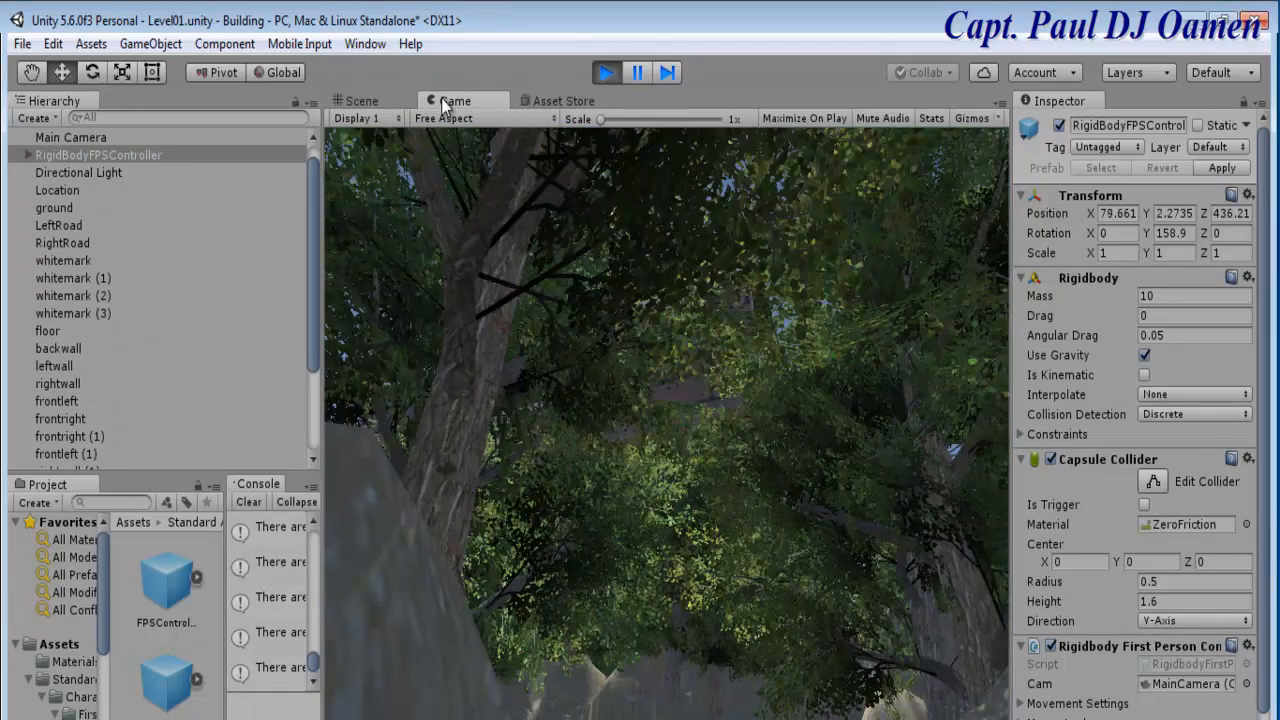
pyautogui.rightClick(445, 104)
pyautogui.click(502, 170)
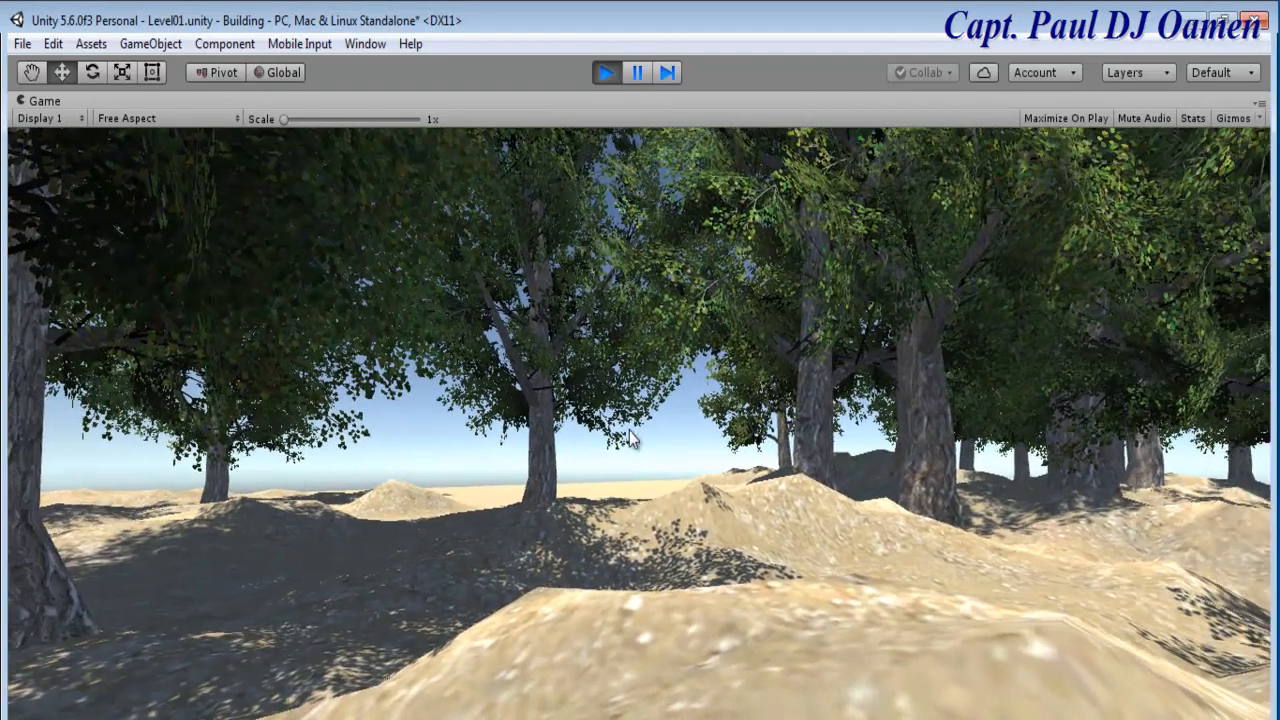
pyautogui.press('a')
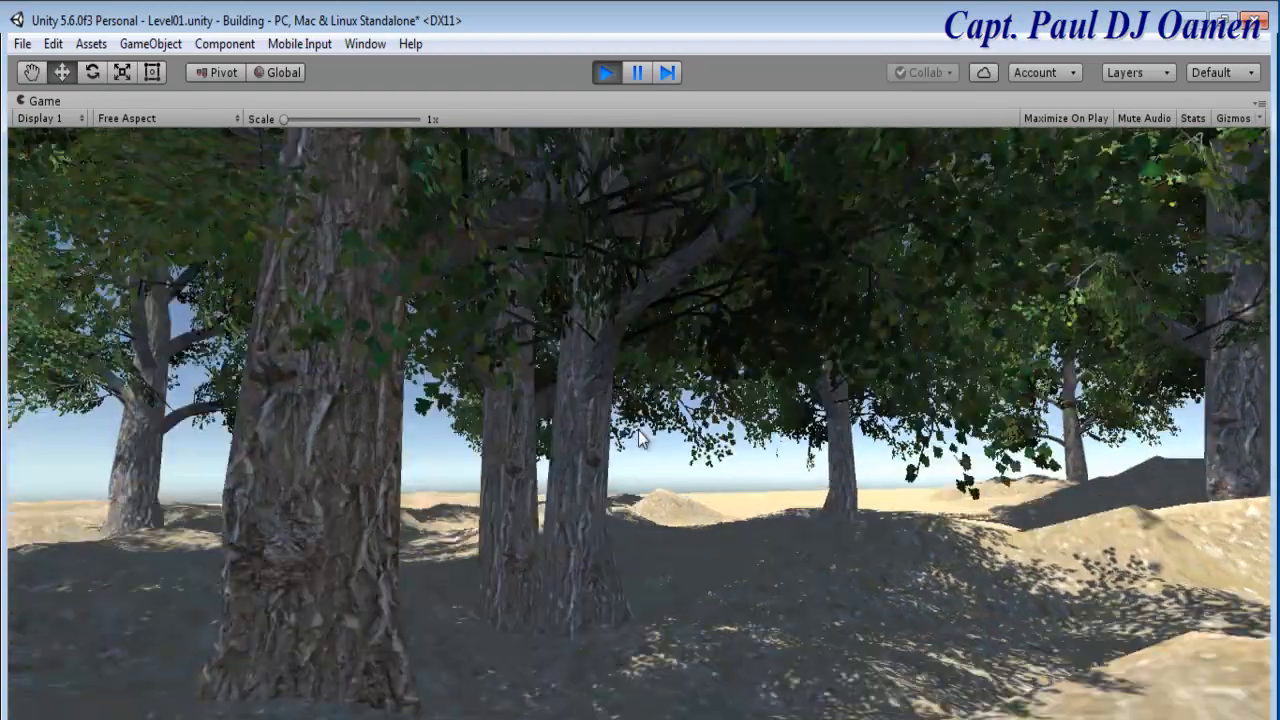
pyautogui.press('a')
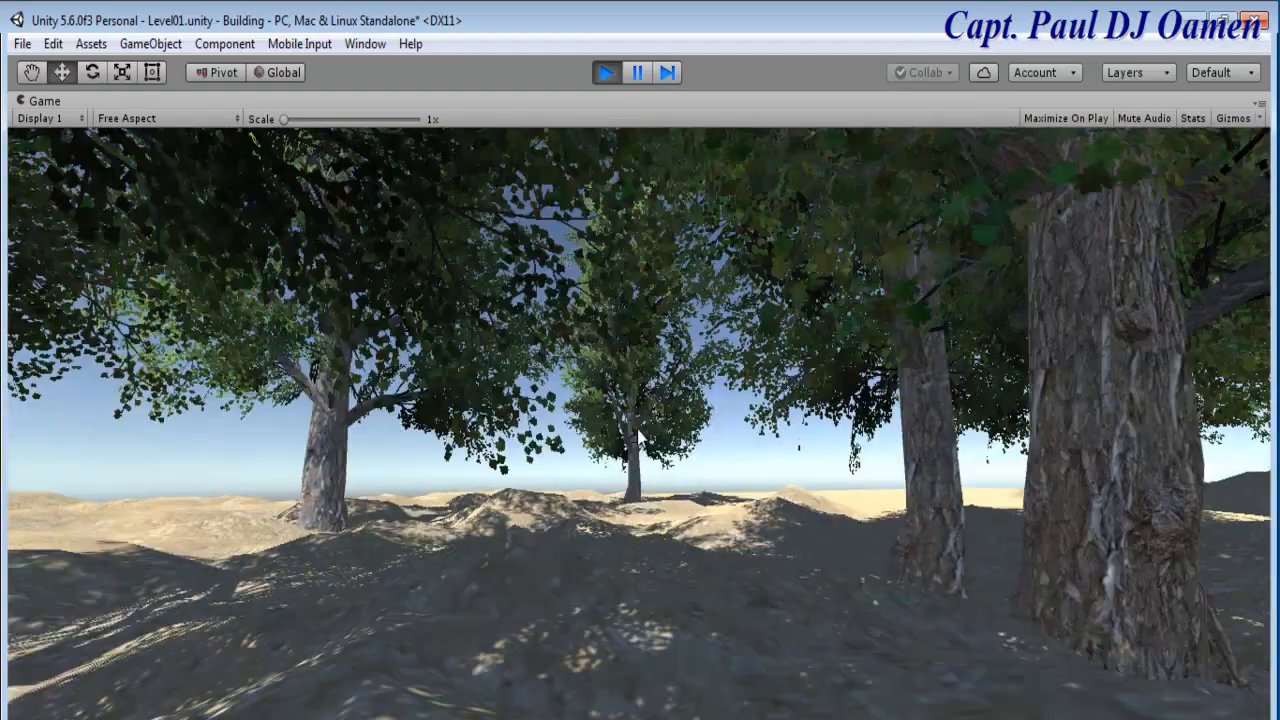
pyautogui.press('a')
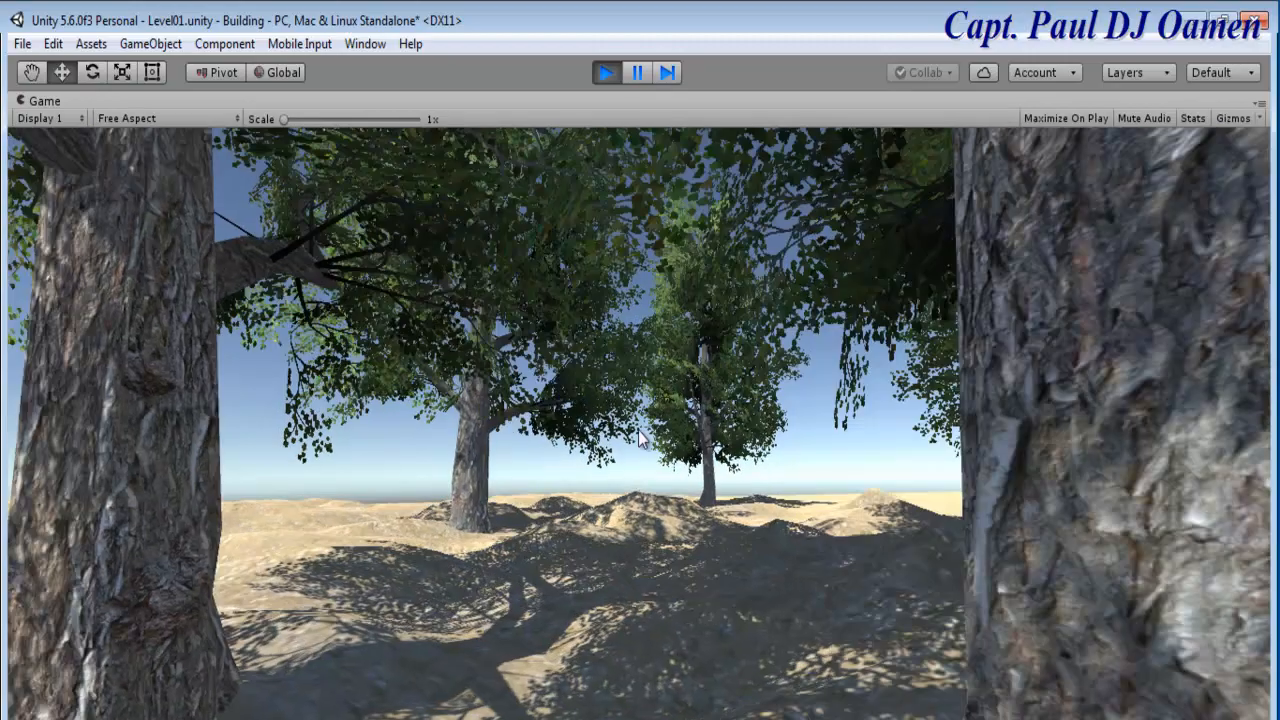
pyautogui.press('a')
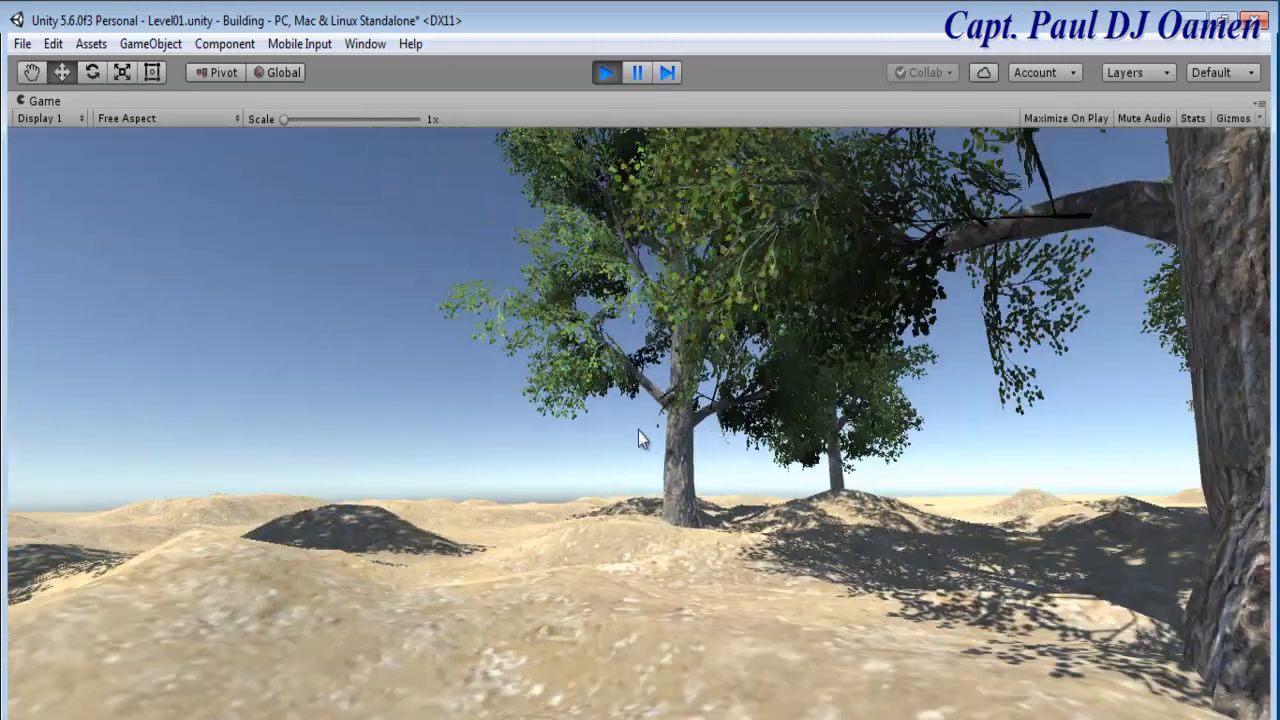
pyautogui.press('a')
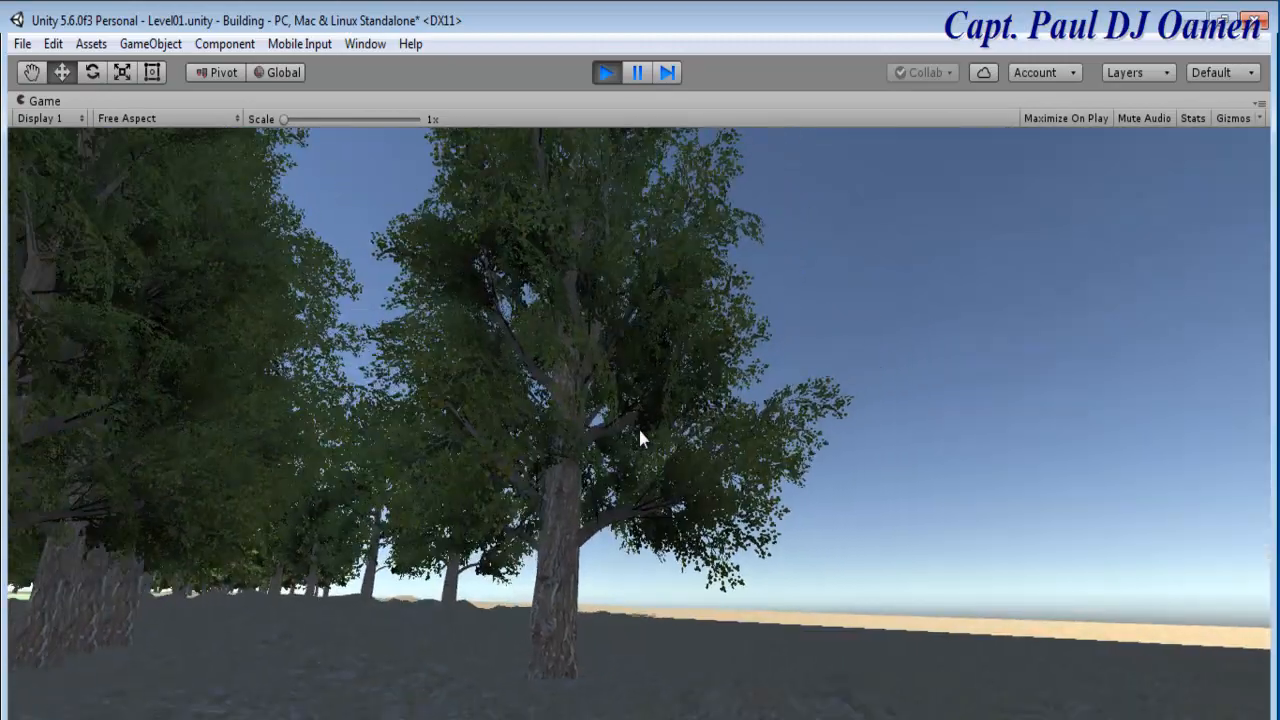
pyautogui.press('s')
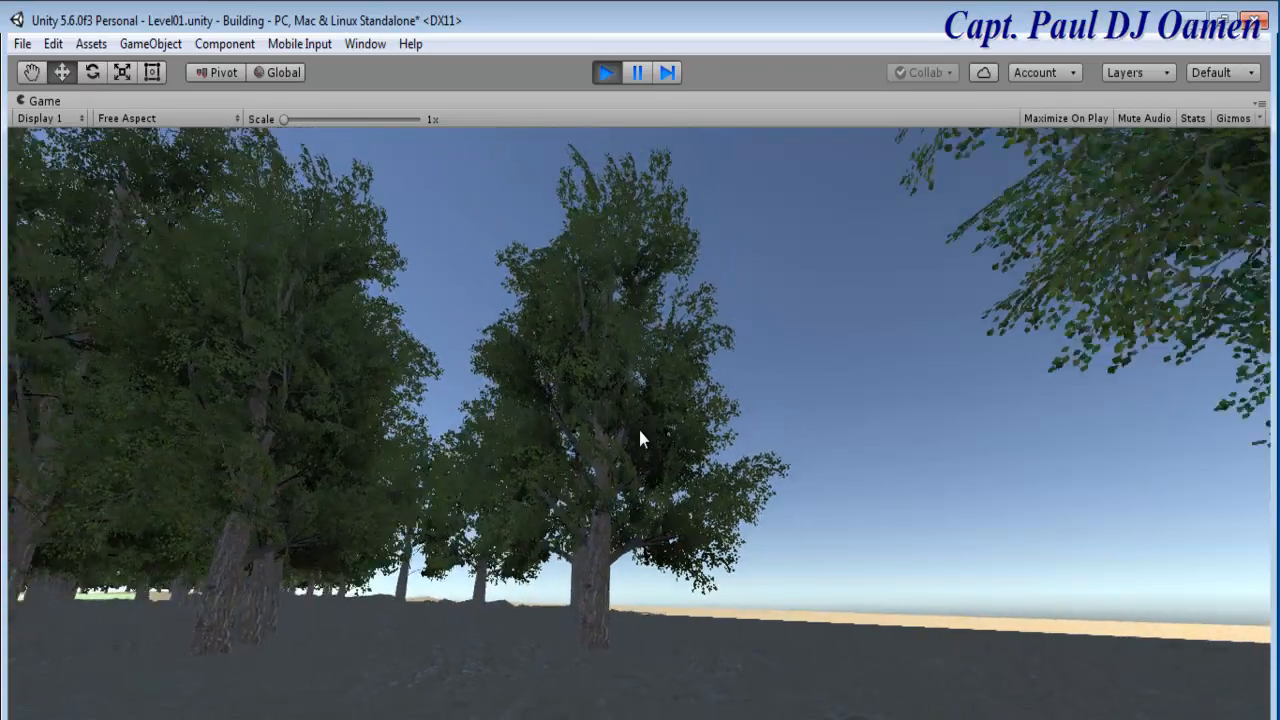
pyautogui.press('s')
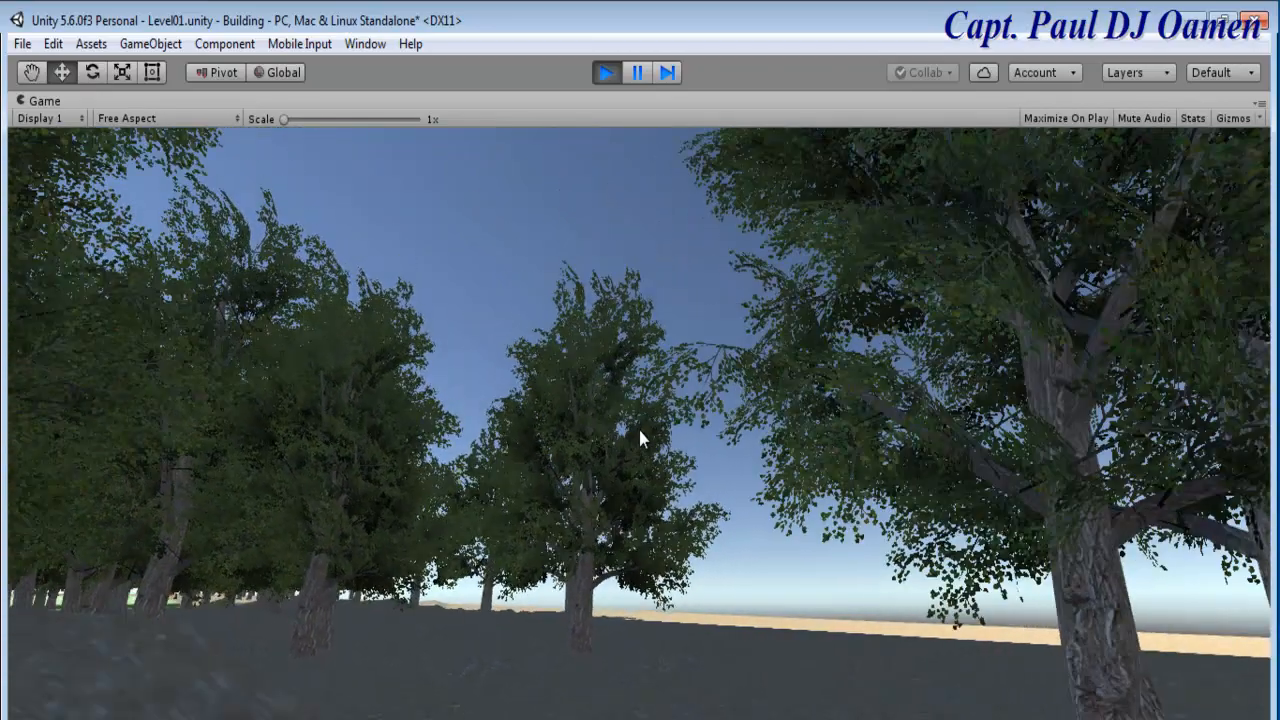
pyautogui.press('s')
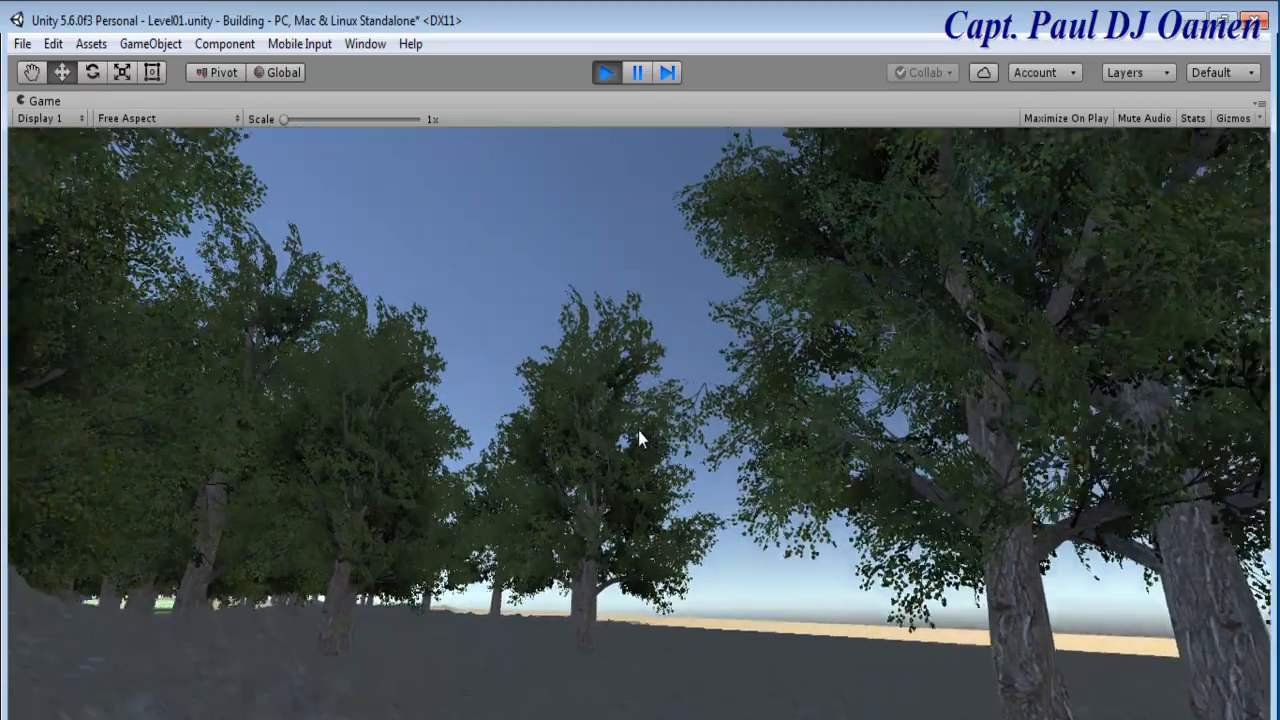
pyautogui.press('a')
pyautogui.press('a')
pyautogui.press('d')
pyautogui.press('a')
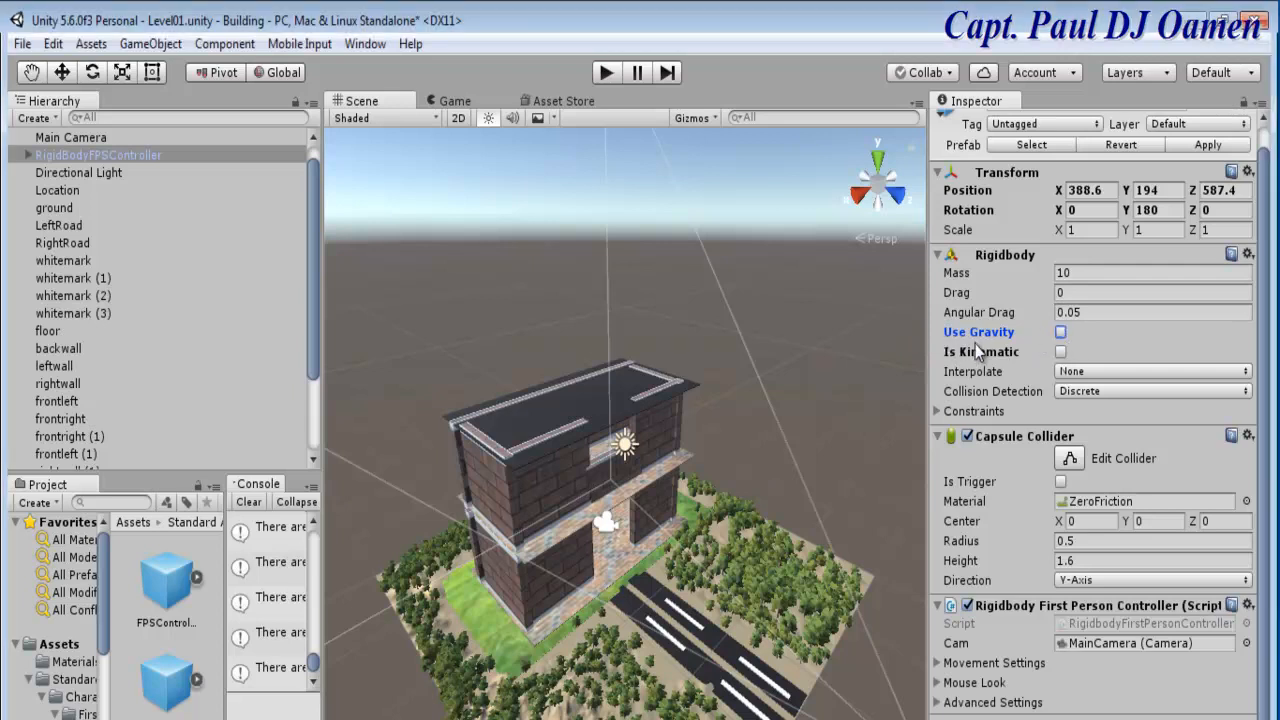
# Turn off Use Gravity on RigidBodyFPSController's Rigidbody and run the scene with the Game view maximized to view the building's front.
pyautogui.click(1062, 333)
pyautogui.click(608, 78)
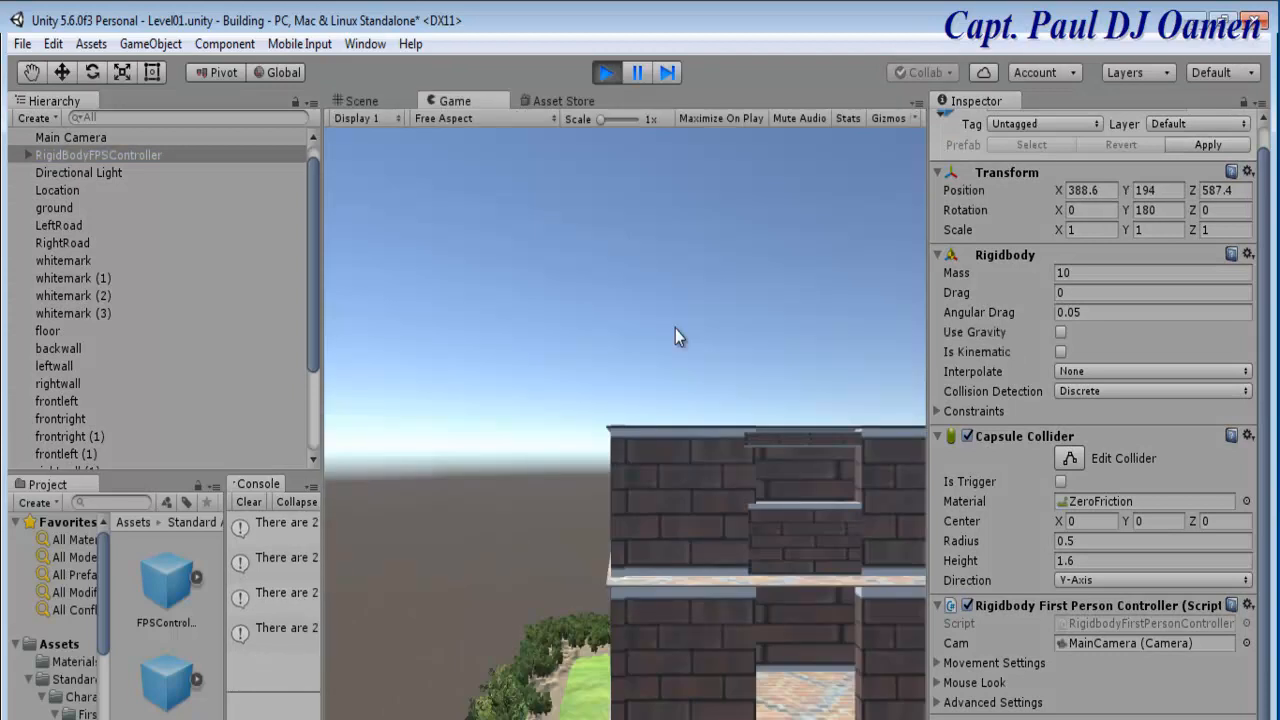
pyautogui.click(675, 328)
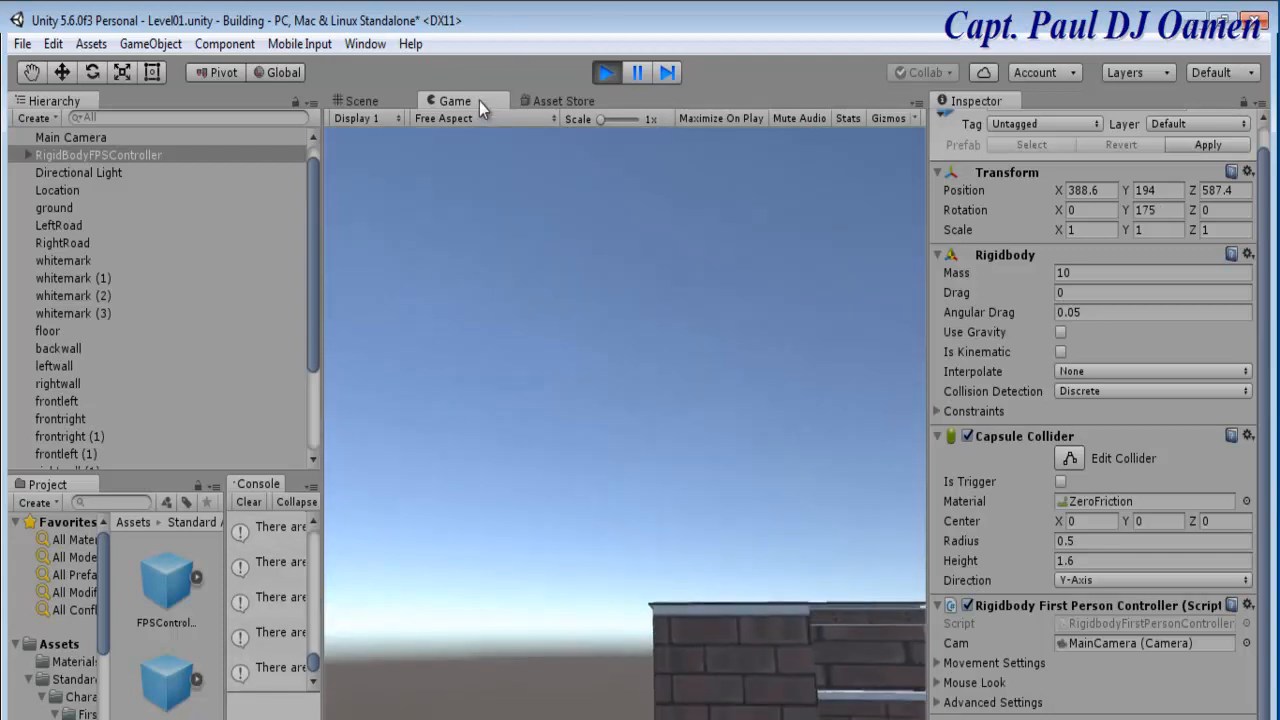
pyautogui.rightClick(467, 104)
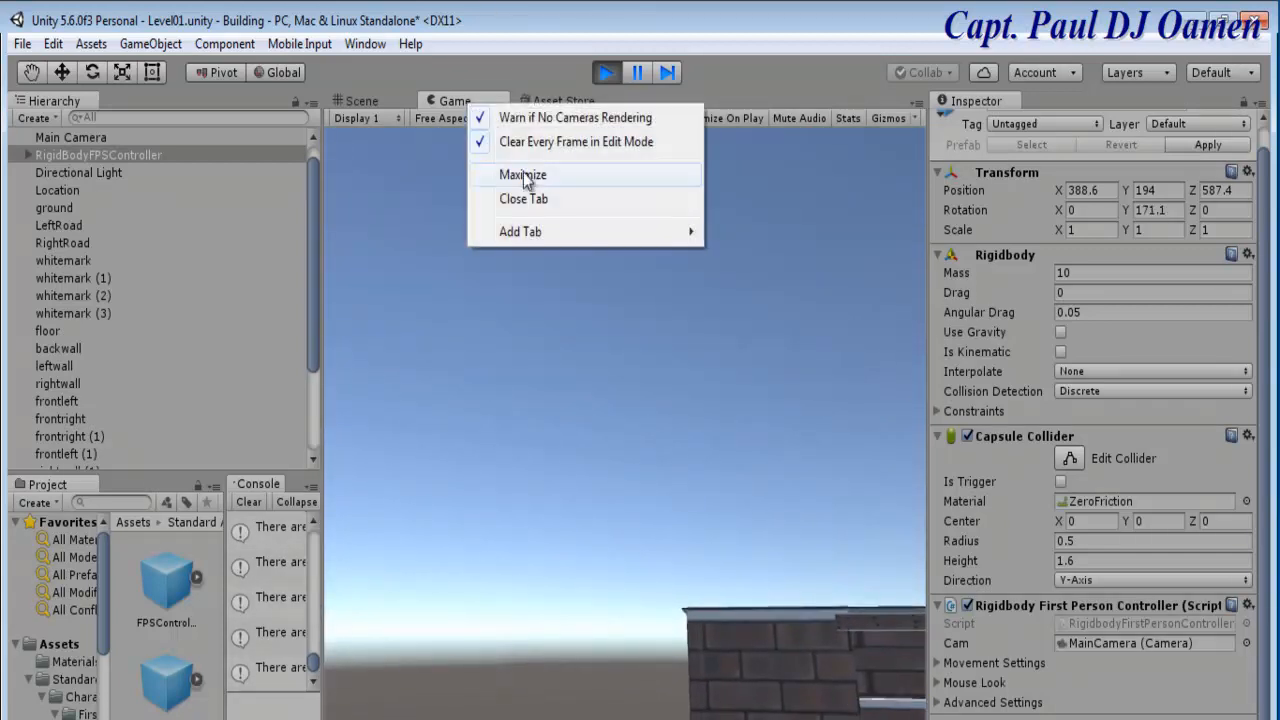
pyautogui.click(527, 177)
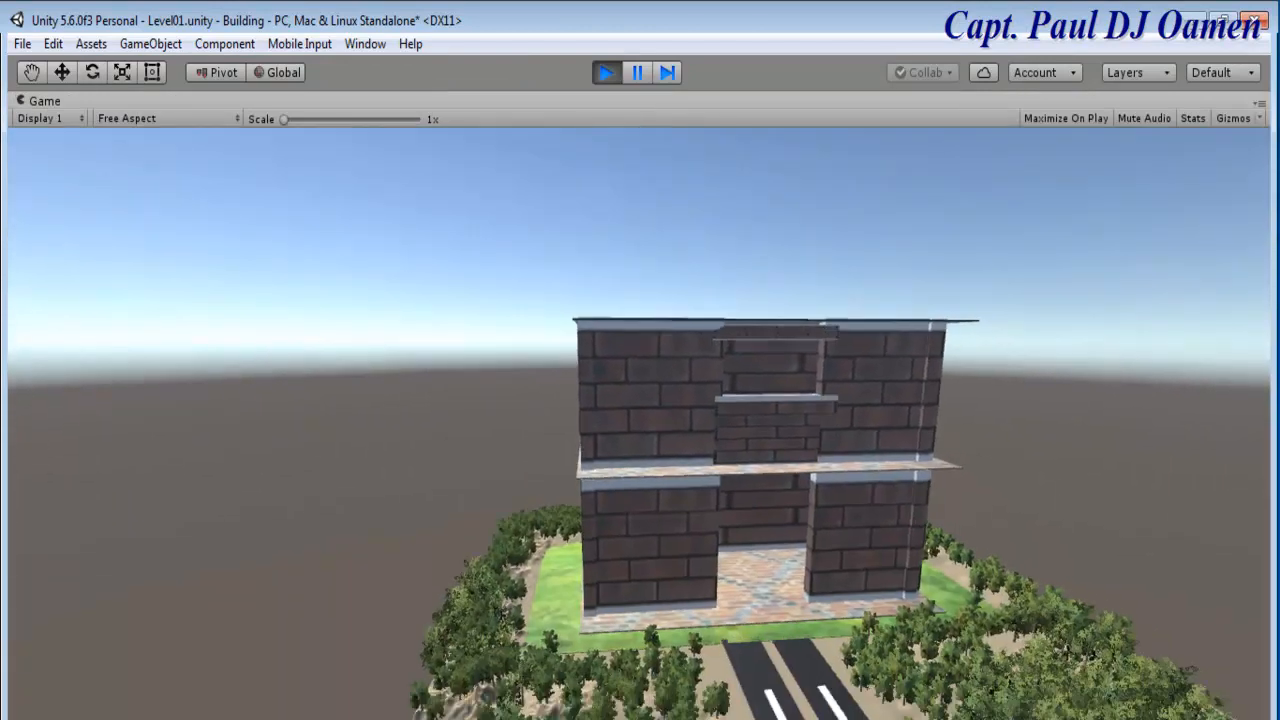